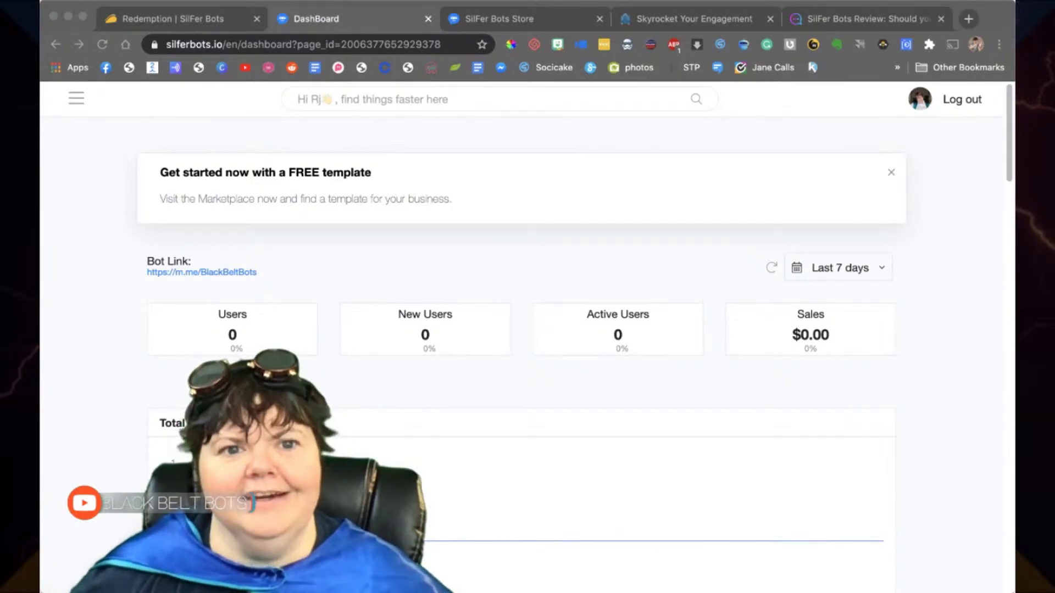
Step: Switch to the AppSumo browse page and open the SilFer Bots deal from the current offers
left_click(173, 18)
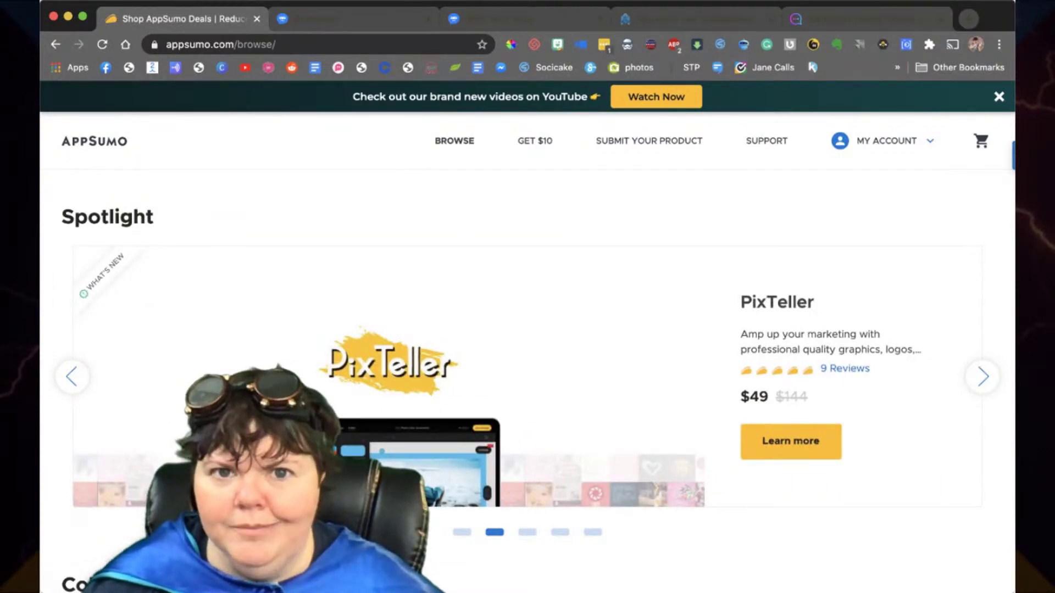
scroll(528, 352, "down", 8)
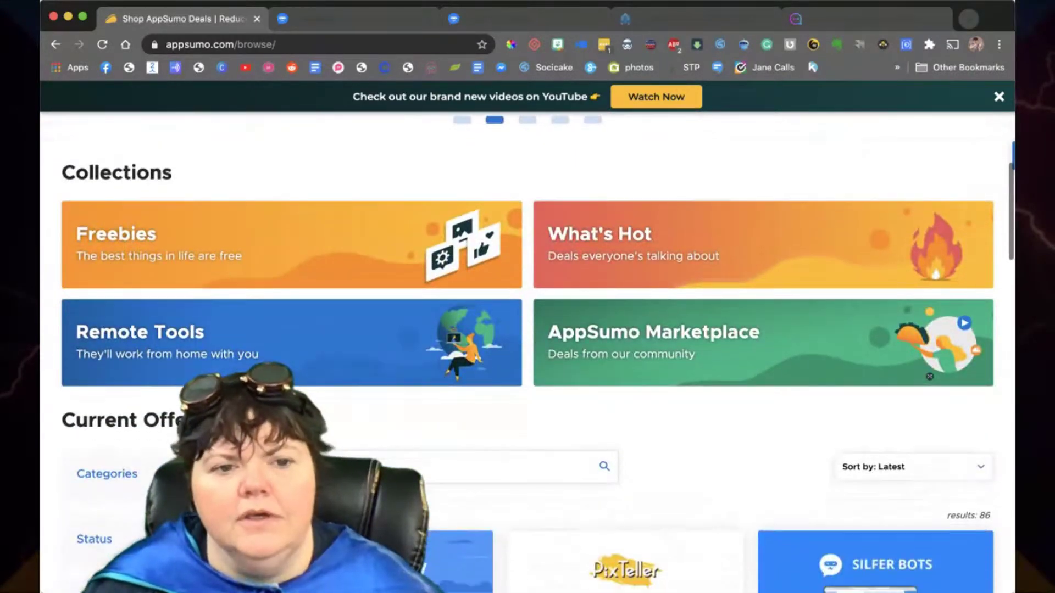
scroll(527, 351, "down", 5)
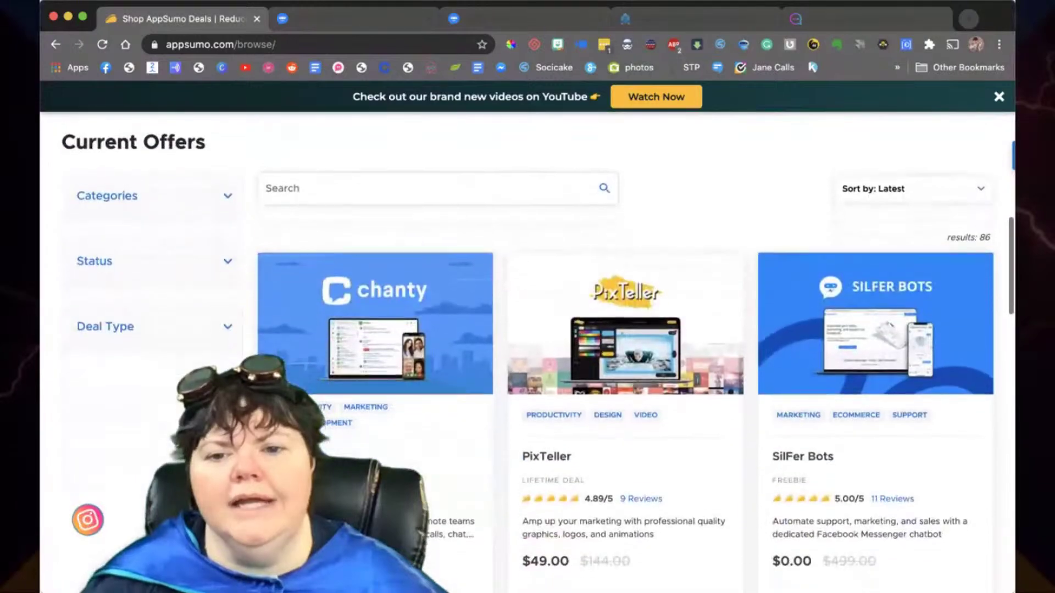
scroll(528, 352, "down", 1)
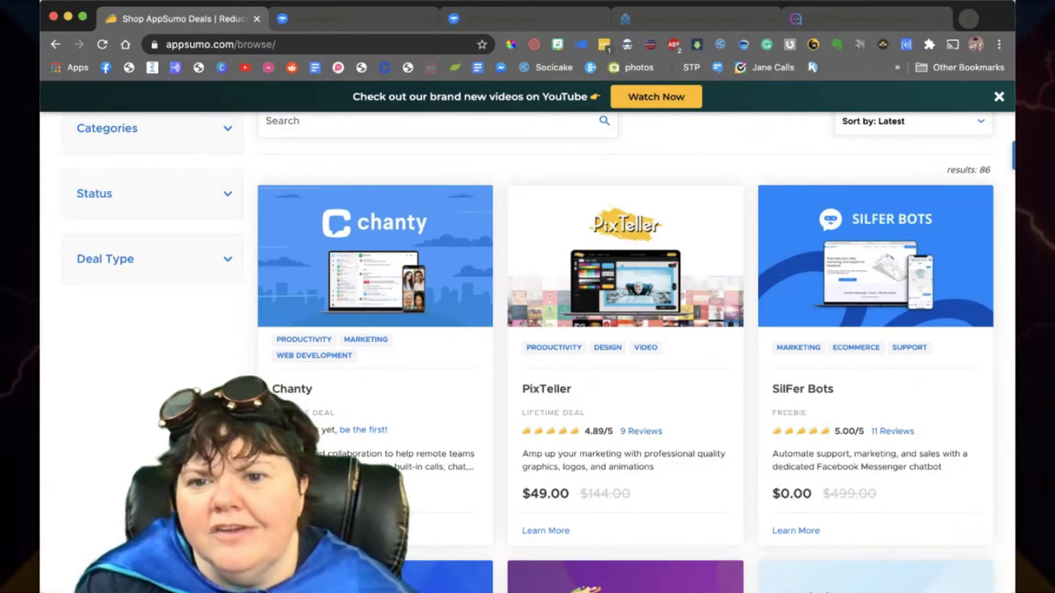
key("super+r")
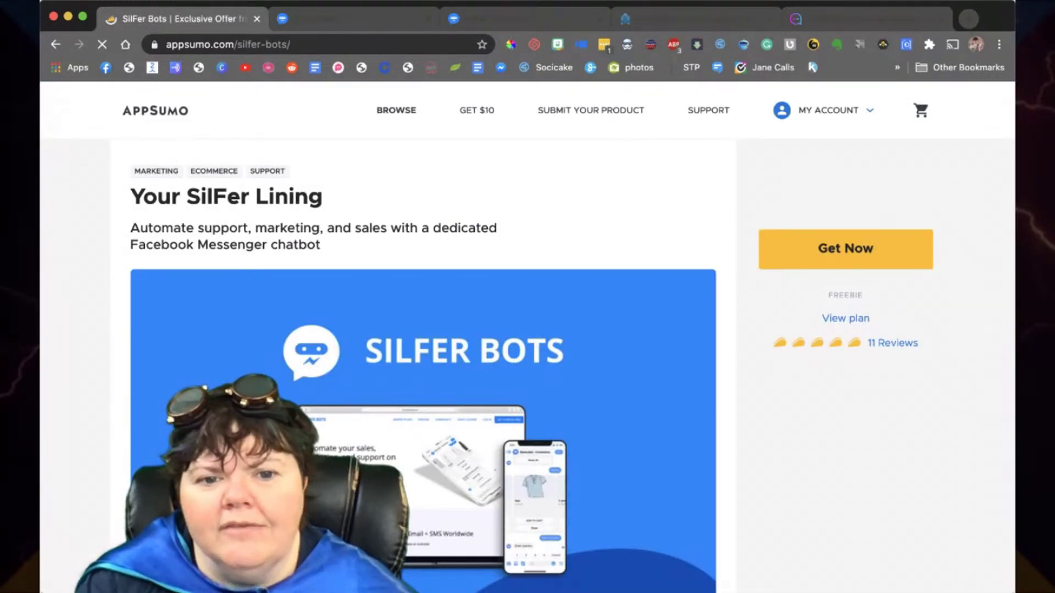
Step: Examine the SilFer Bots deal description, its TL;DR highlights and the ecommerce demo on the page
scroll(423, 330, "down", 9)
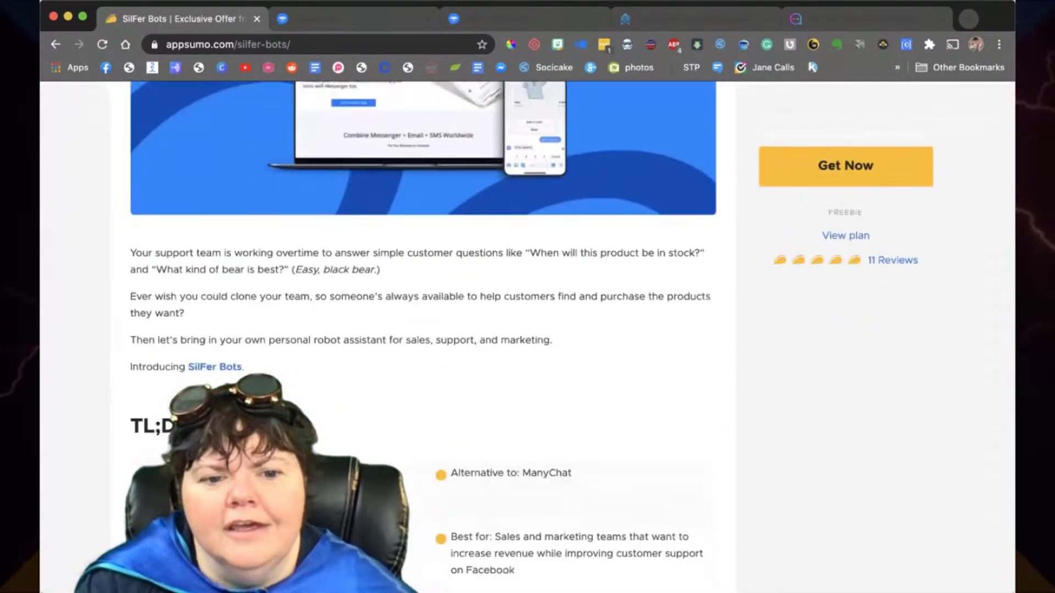
scroll(423, 330, "down", 5)
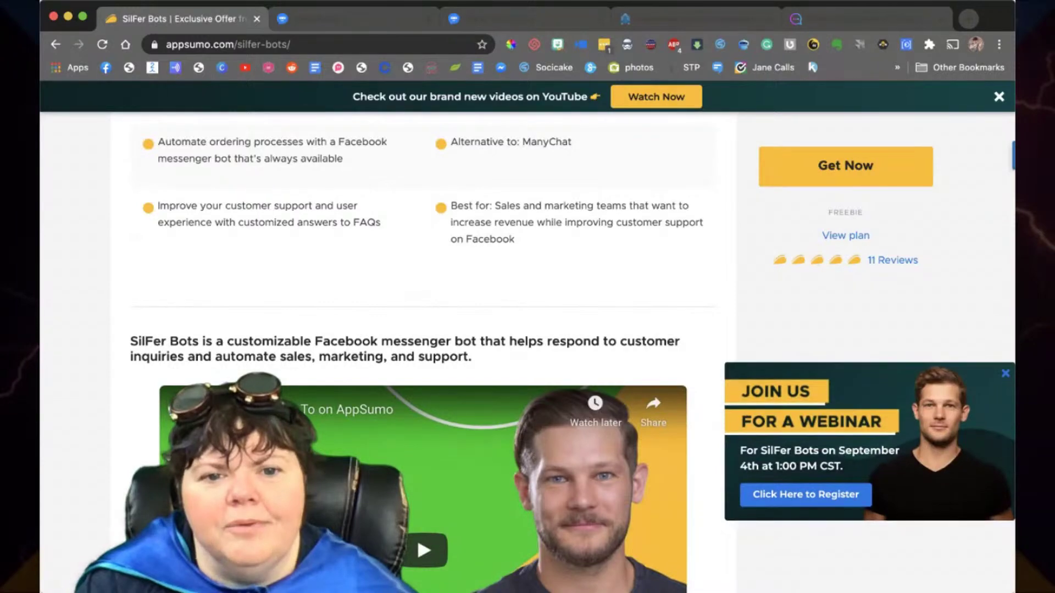
scroll(420, 351, "down", 12)
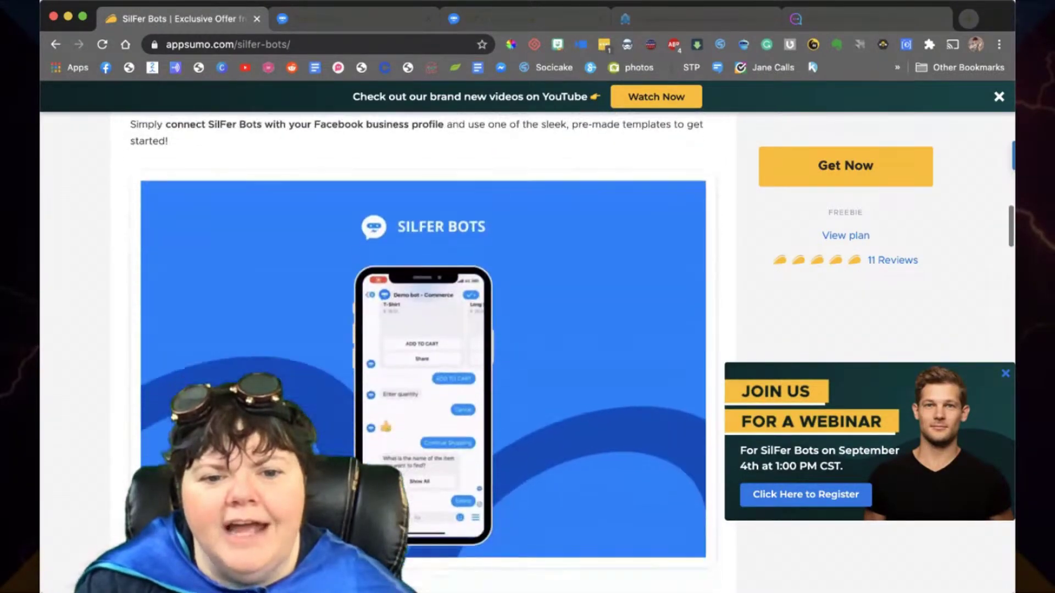
scroll(423, 351, "down", 1)
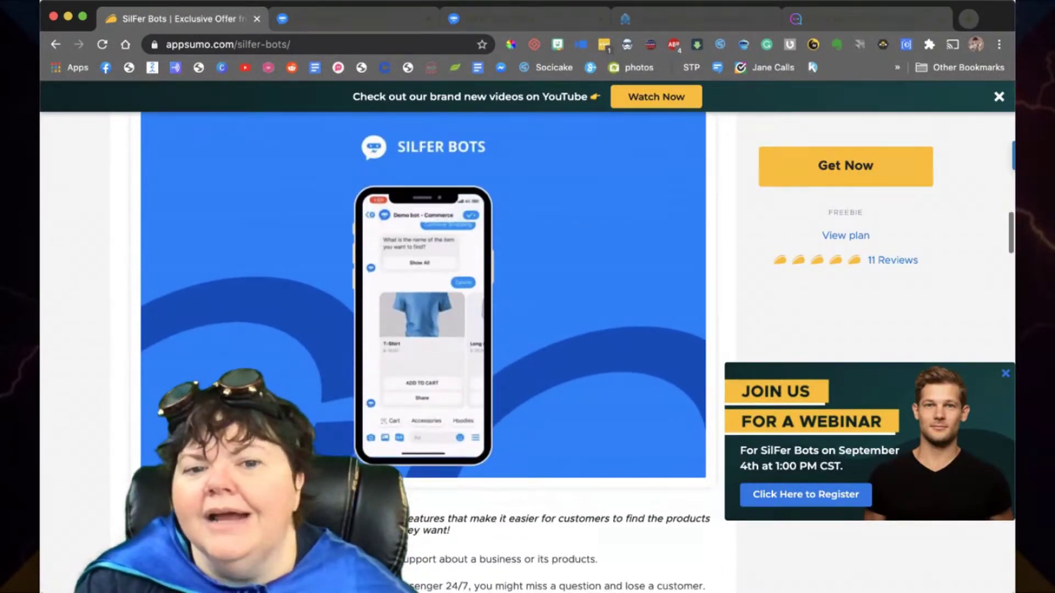
scroll(423, 351, "down", 2)
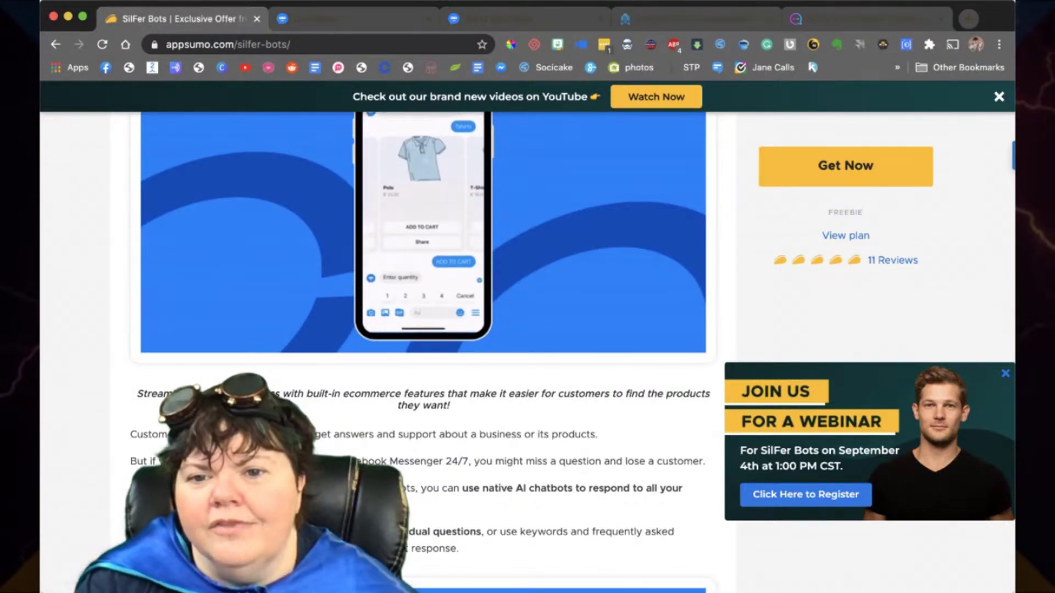
Step: Go to the deal's reviews section and read through the pinned founder posts down to the highest rated reviews
left_click(893, 260)
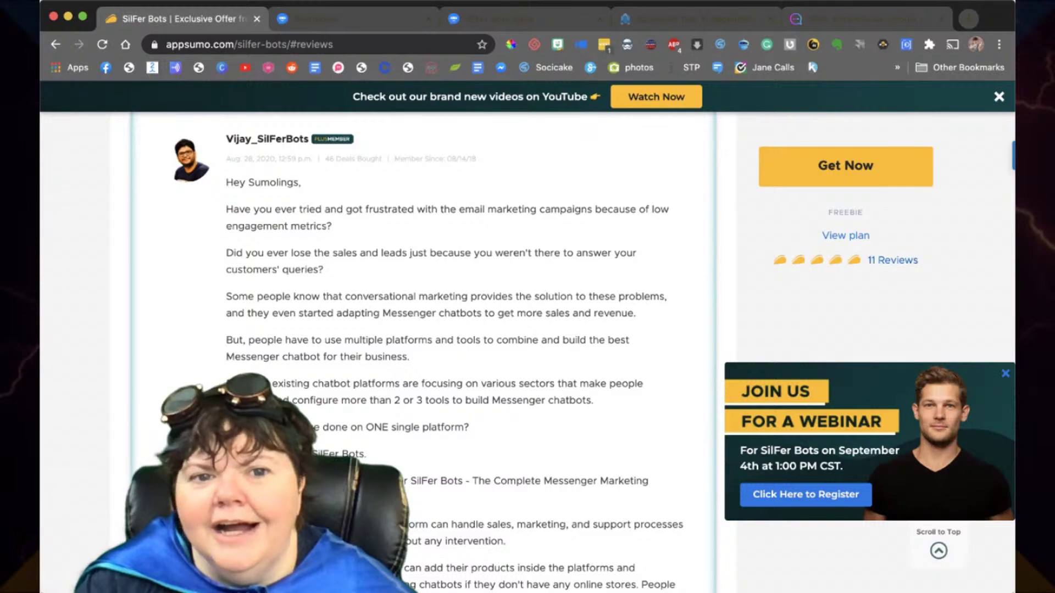
scroll(424, 352, "up", 4)
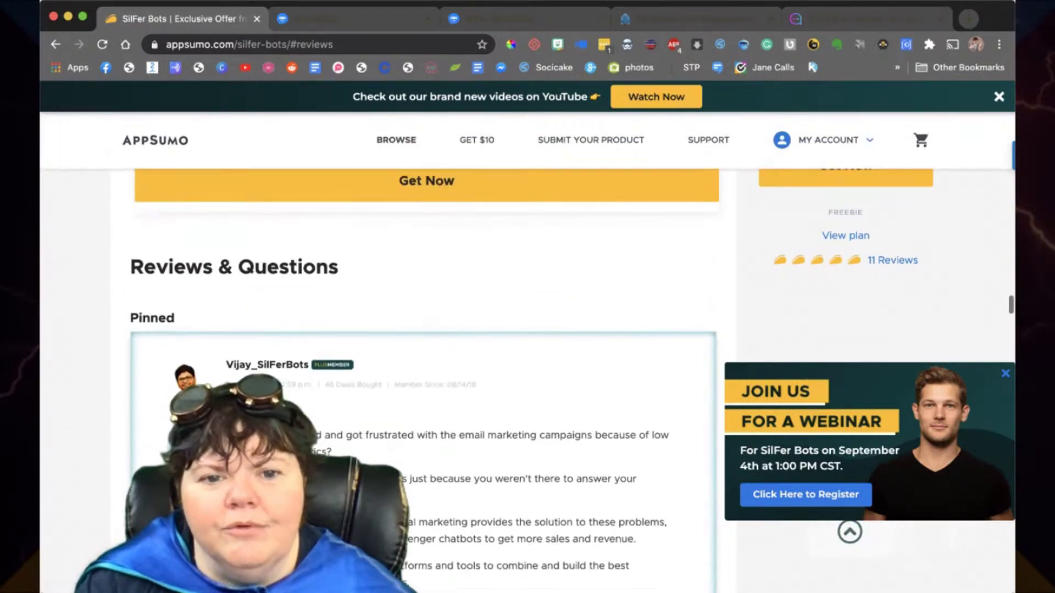
scroll(423, 351, "down", 15)
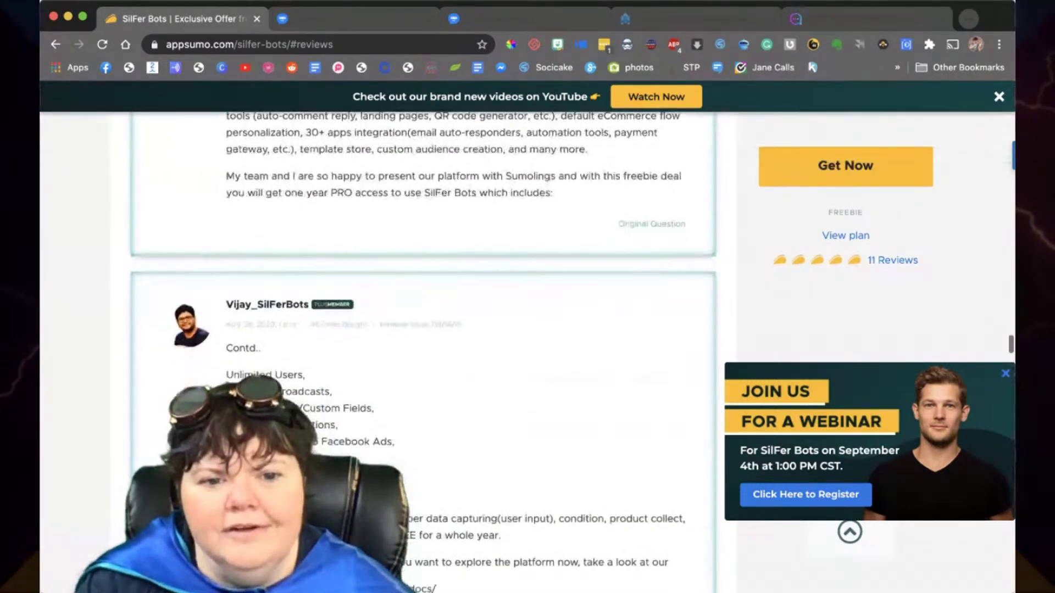
scroll(423, 351, "down", 12)
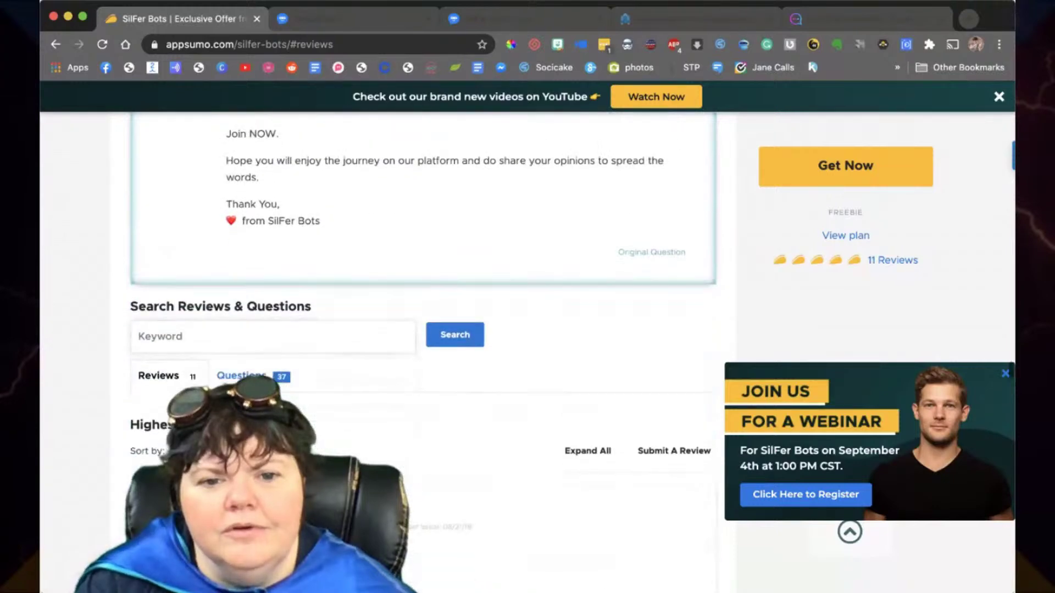
scroll(424, 351, "down", 3)
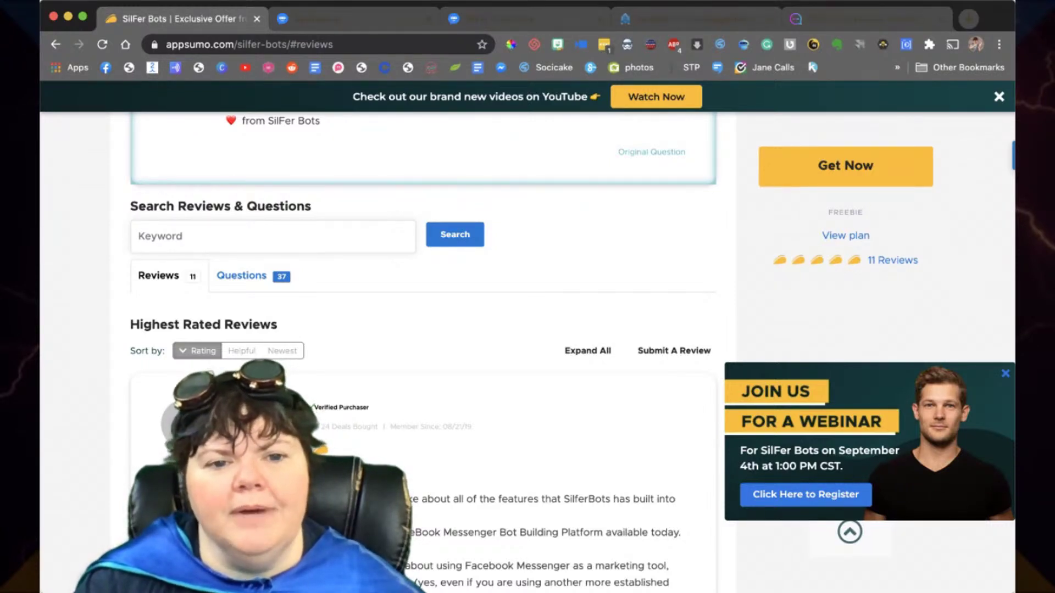
Step: Show the buyers' questions about the deal and read through the most helpful ones
left_click(241, 275)
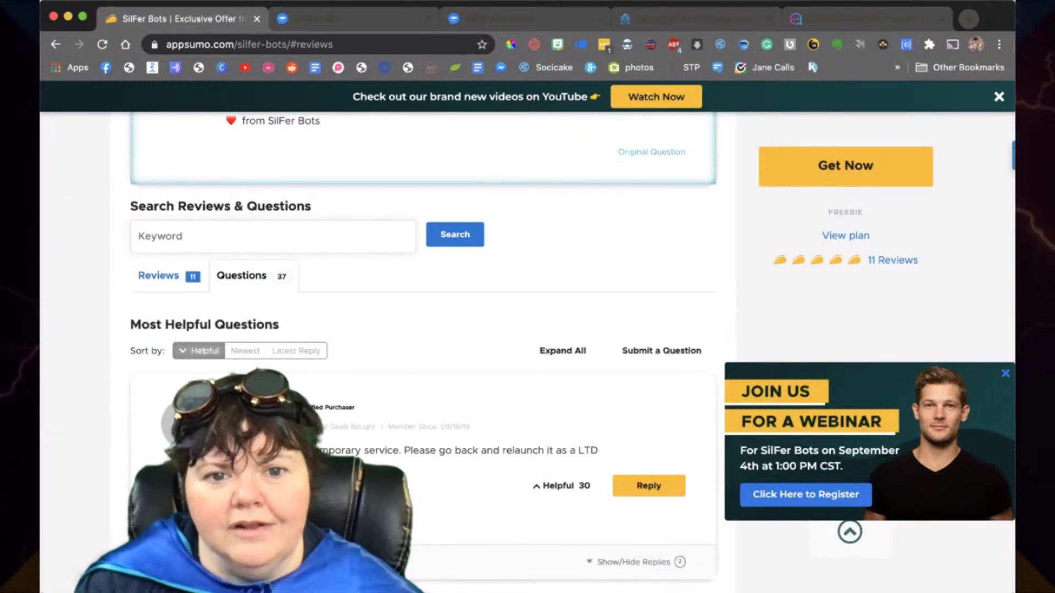
scroll(423, 329, "down", 1)
scroll(423, 346, "down", 5)
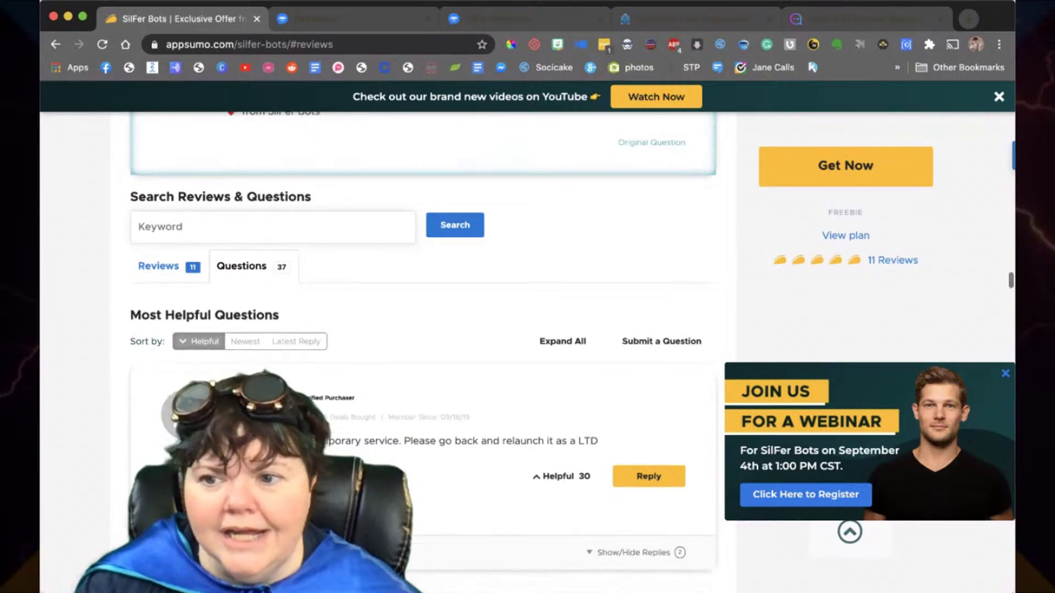
scroll(423, 351, "down", 5)
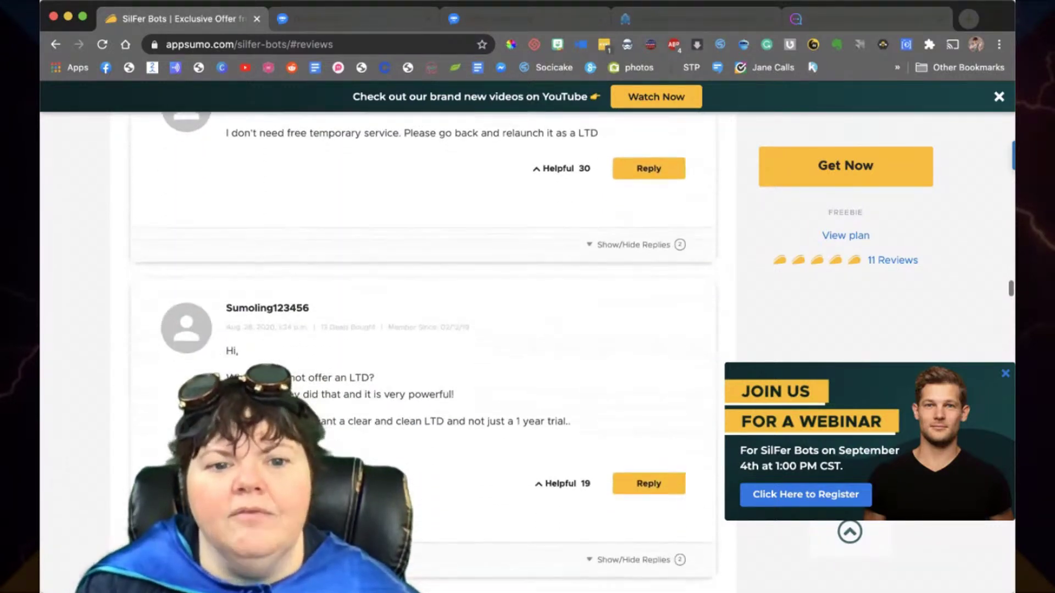
scroll(423, 351, "down", 5)
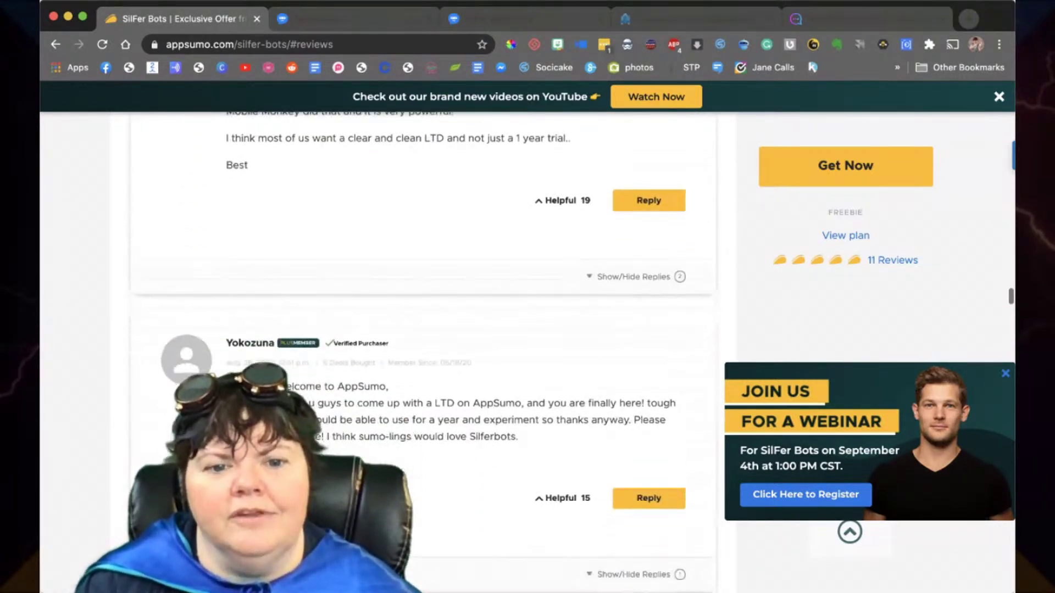
scroll(423, 352, "down", 1)
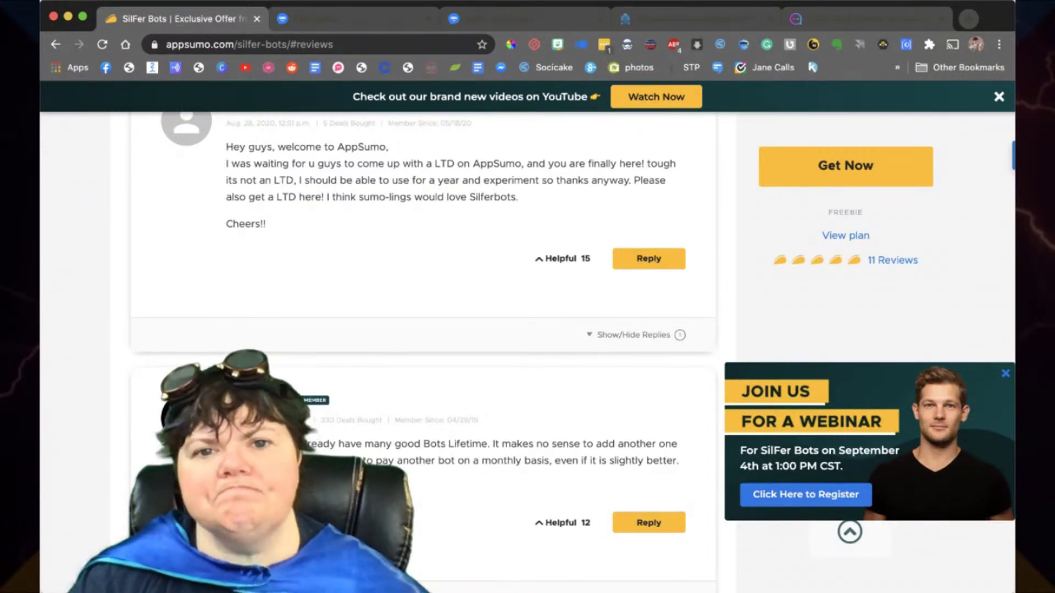
Step: Examine the SilFer Bots plan features, the AppSumo deal terms and the platform overview image above them
scroll(423, 347, "up", 15)
scroll(423, 374, "up", 15)
scroll(423, 374, "up", 15)
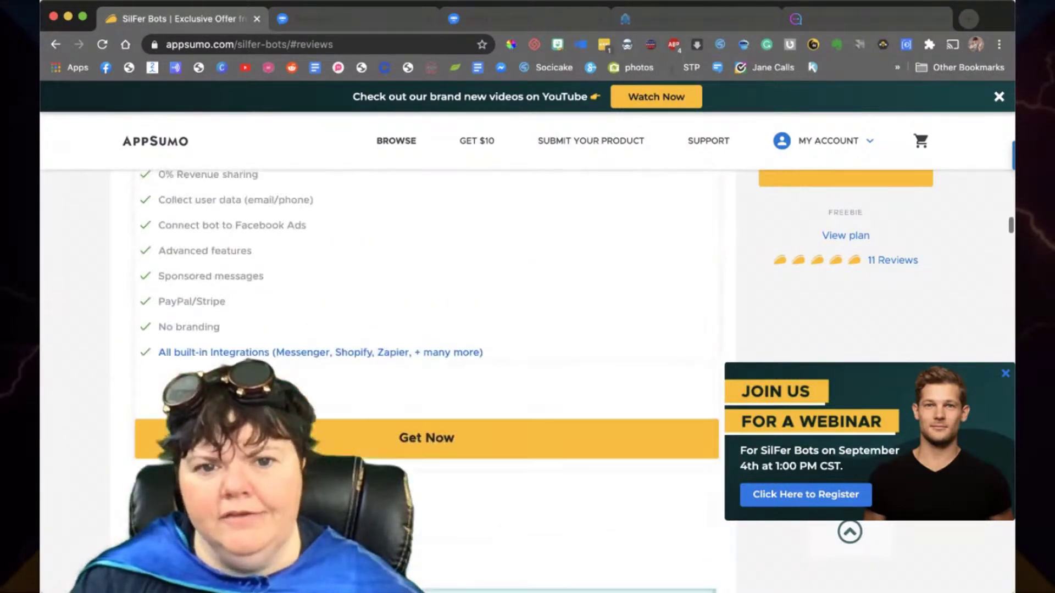
scroll(423, 330, "up", 2)
scroll(423, 329, "up", 5)
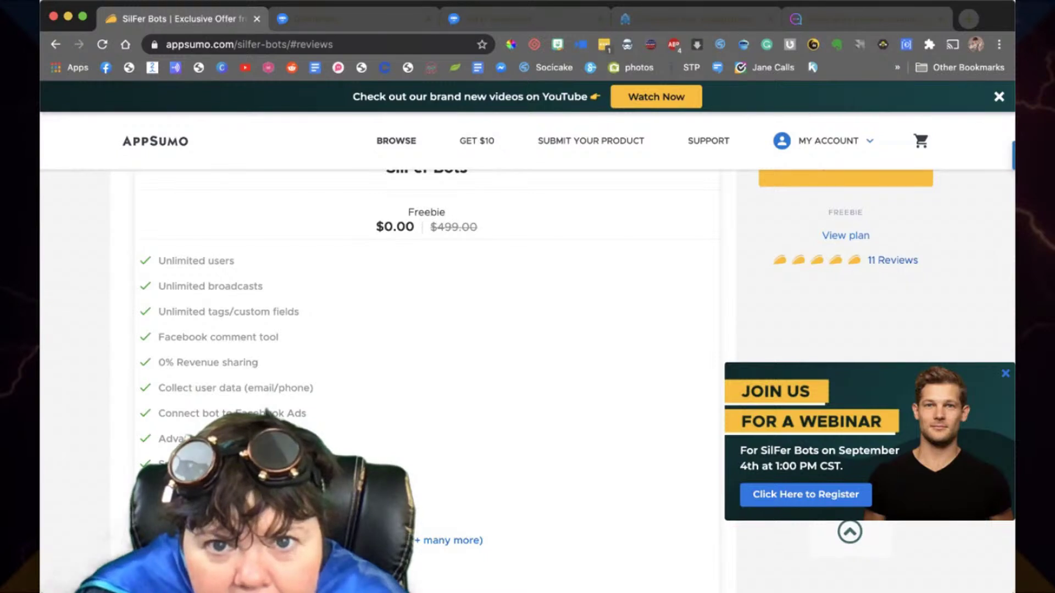
scroll(423, 329, "up", 5)
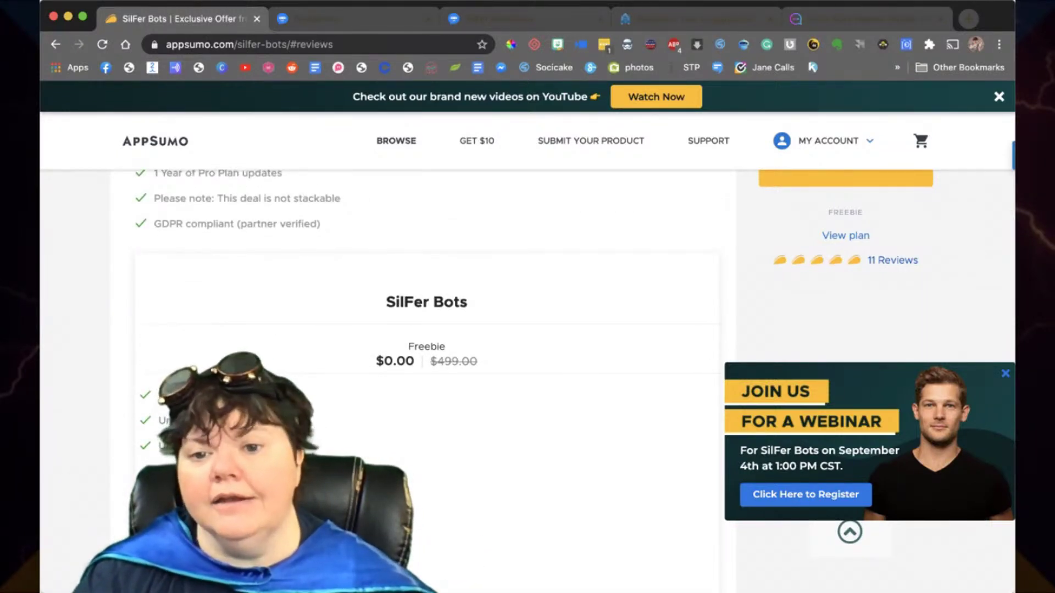
scroll(423, 329, "up", 20)
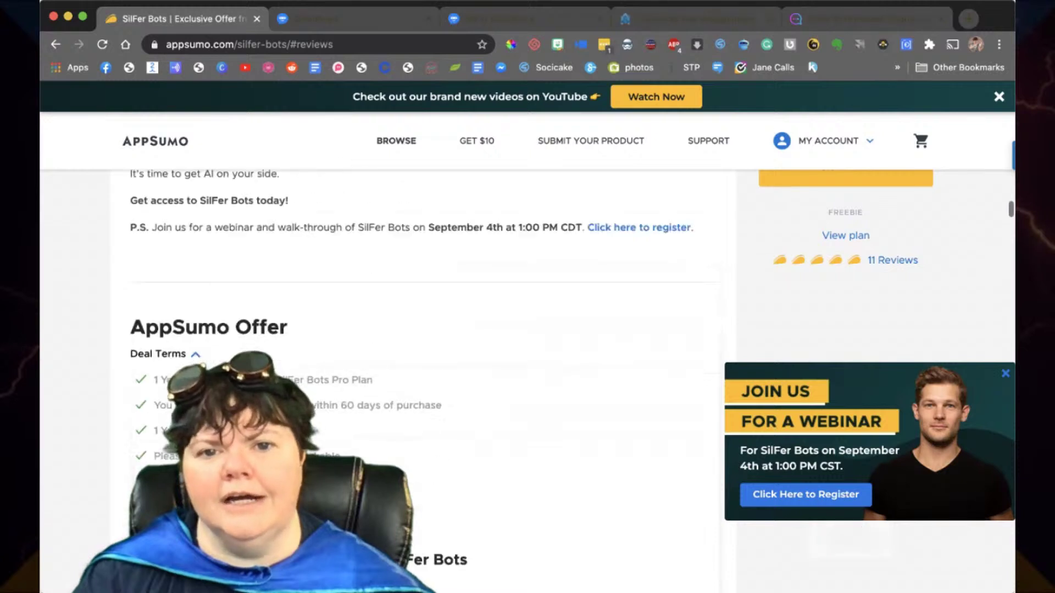
scroll(423, 329, "up", 5)
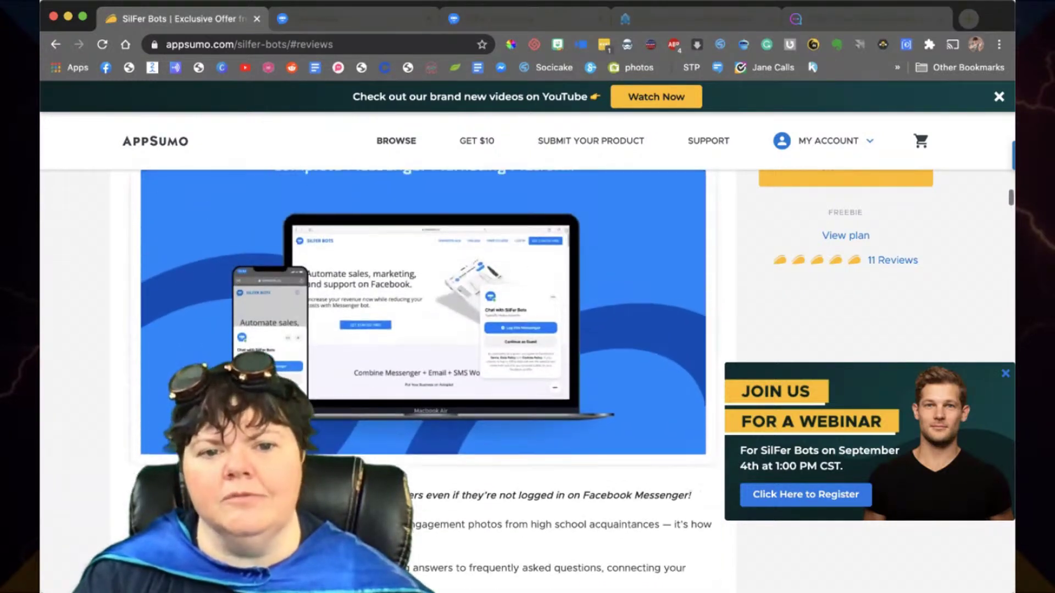
scroll(423, 330, "up", 3)
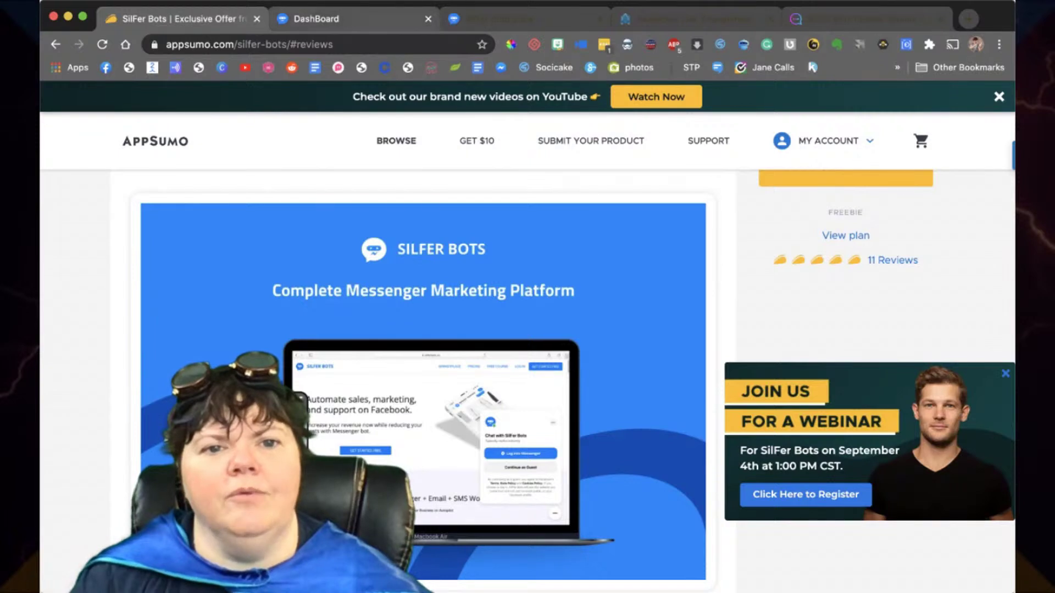
Step: Switch to the SilFer Bots site and look over the free bot templates in its store
left_click(316, 18)
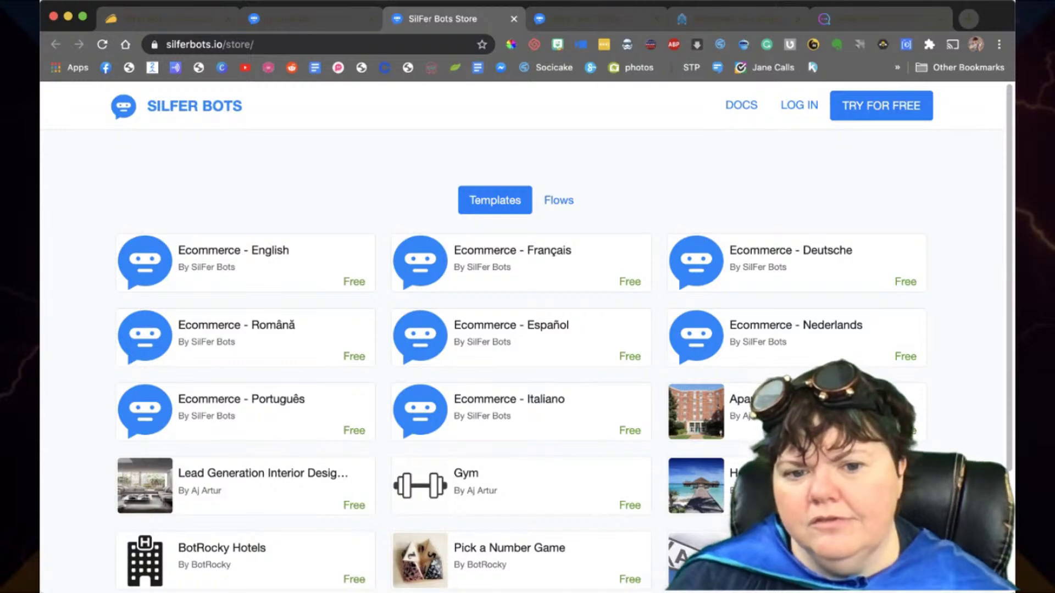
scroll(528, 330, "down", 3)
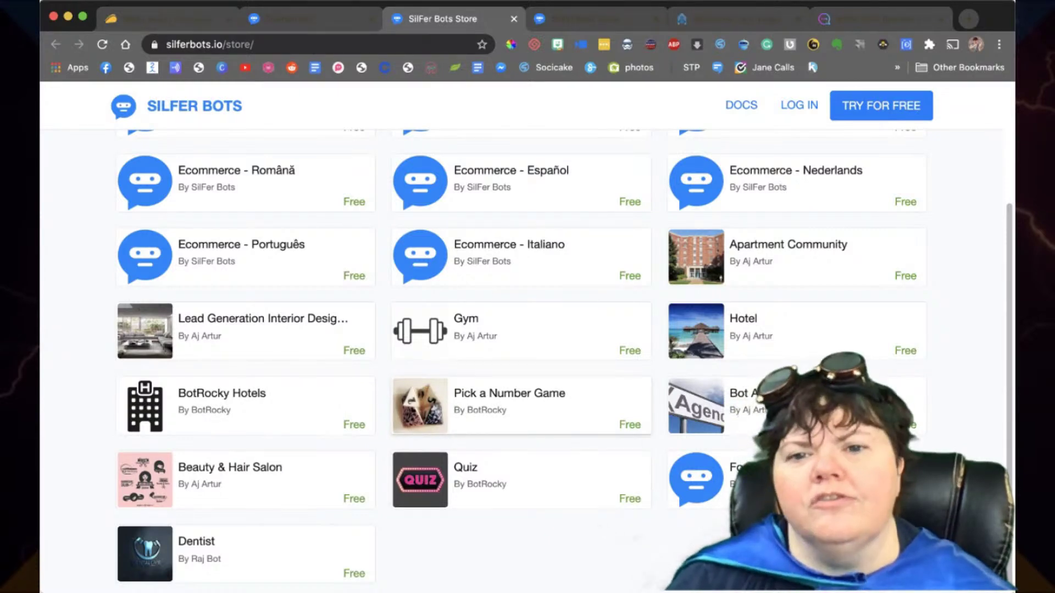
scroll(521, 357, "up", 3)
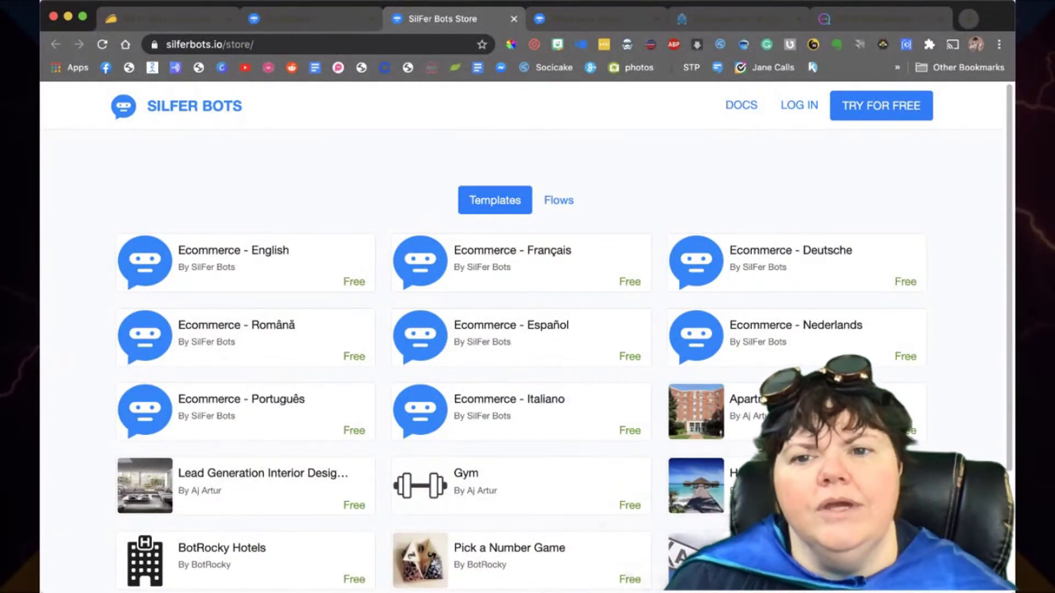
Step: Show the store's Flows and look through the list of available ready-made flows
left_click(558, 200)
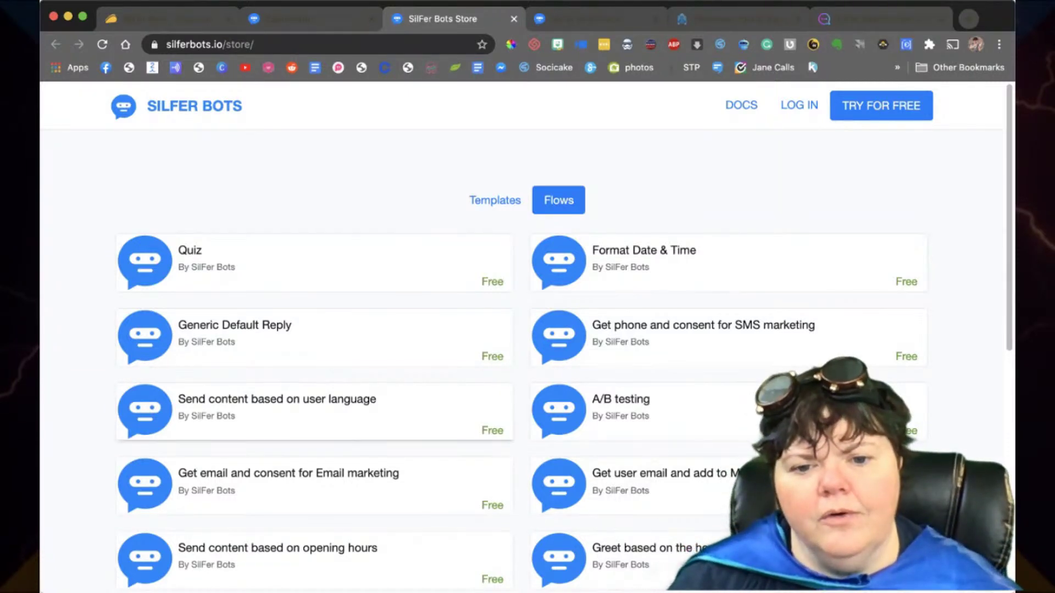
scroll(528, 357, "down", 5)
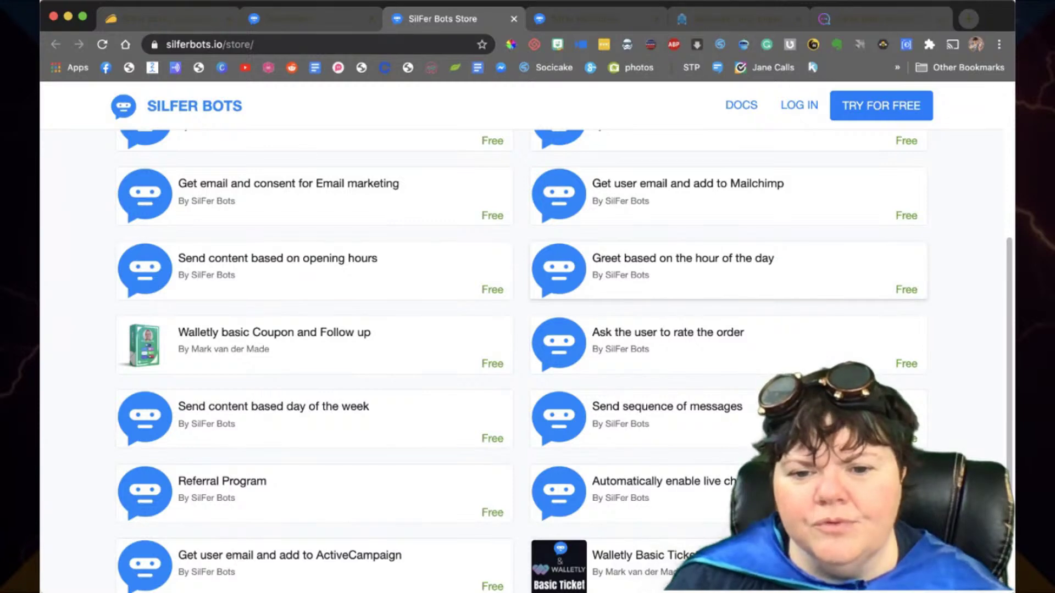
scroll(728, 264, "down", 2)
scroll(727, 264, "down", 2)
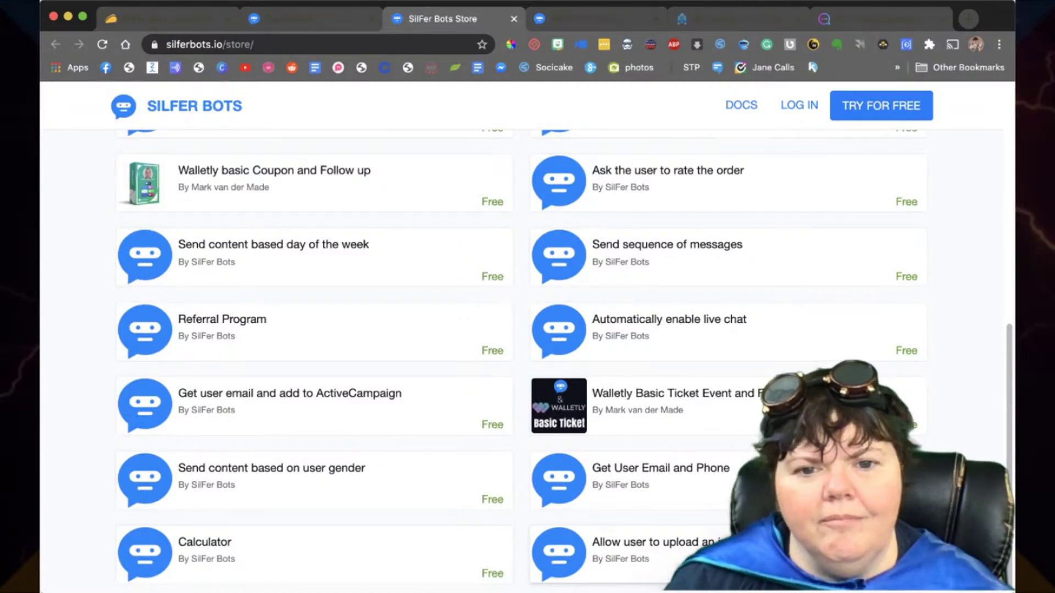
scroll(522, 357, "up", 12)
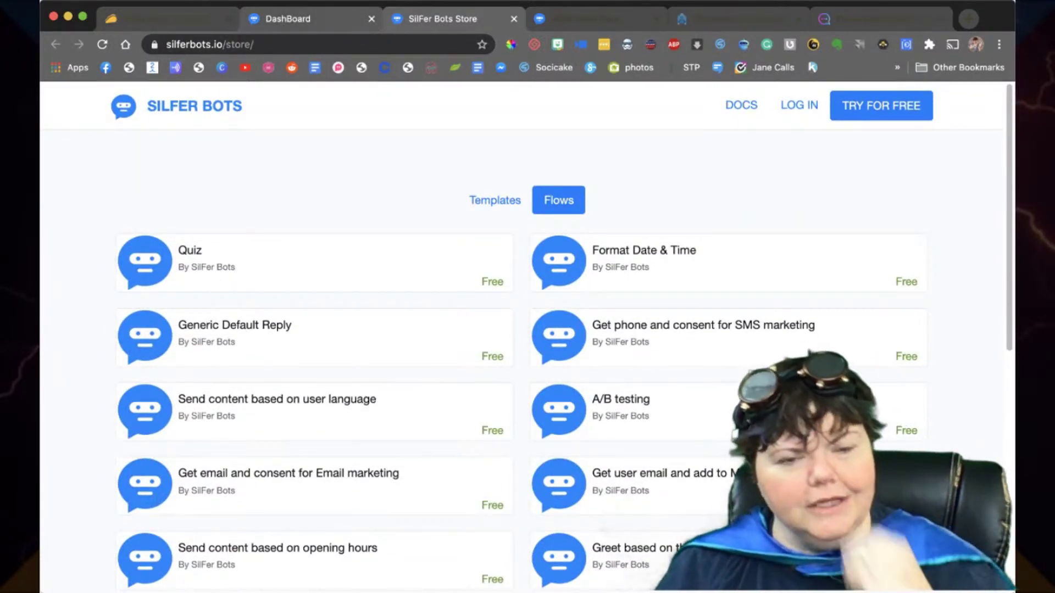
Step: Switch to the bot's dashboard and examine its user and sales figures and the Total Users, Earnings by date and Users Messages charts
key("ctrl+shift+Tab")
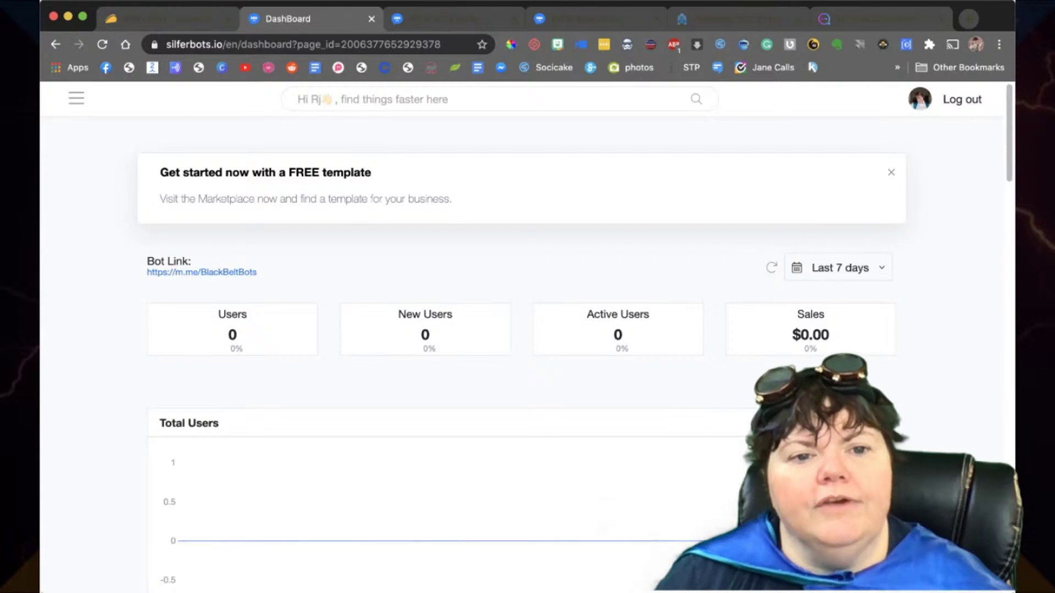
scroll(522, 340, "down", 3)
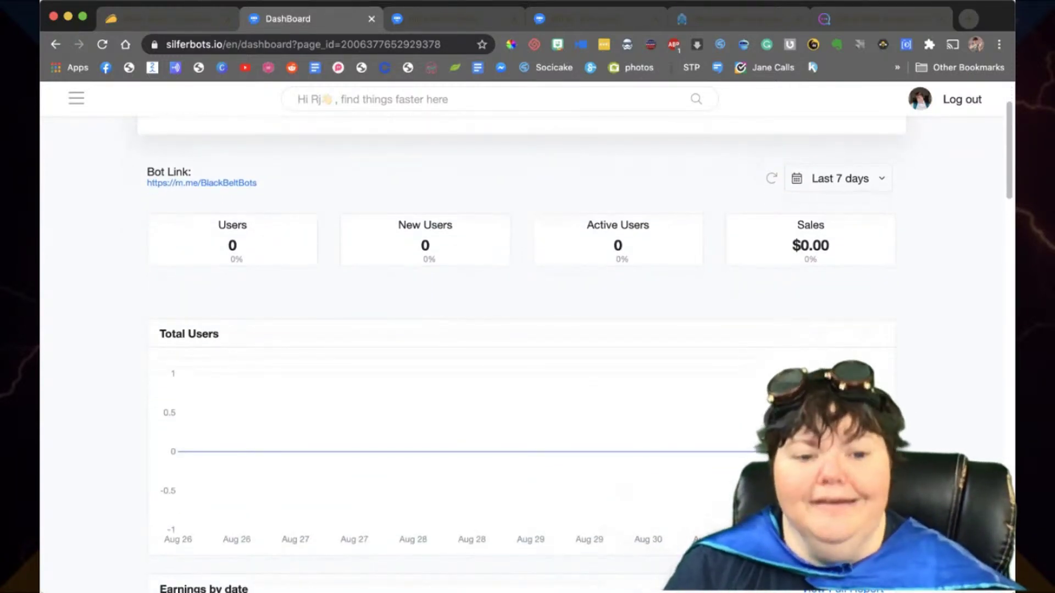
scroll(522, 340, "down", 5)
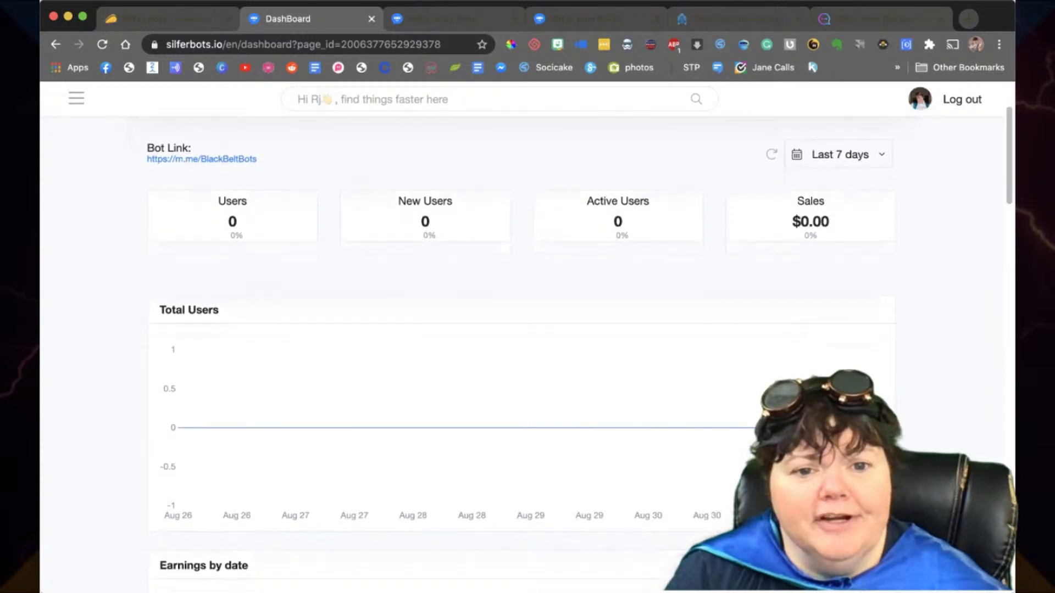
scroll(522, 340, "down", 12)
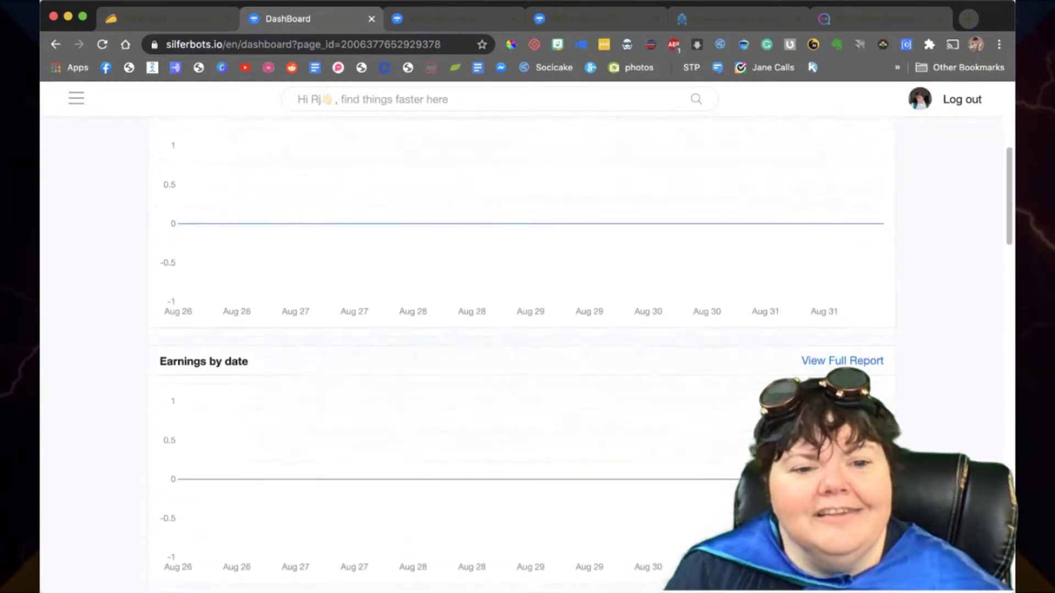
scroll(522, 340, "down", 4)
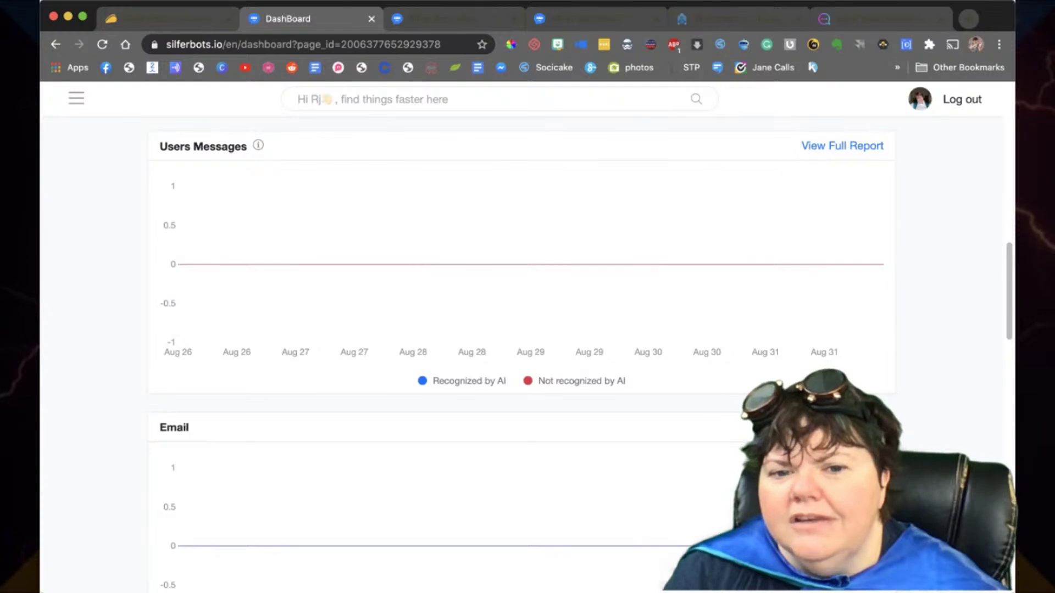
scroll(516, 360, "down", 1)
scroll(522, 352, "up", 3)
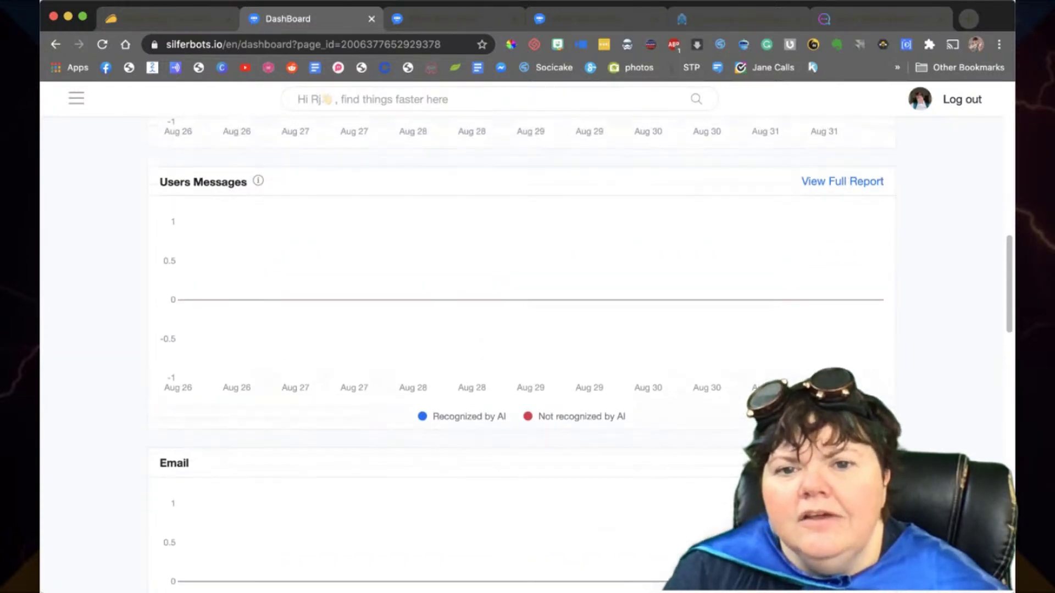
scroll(522, 352, "down", 2)
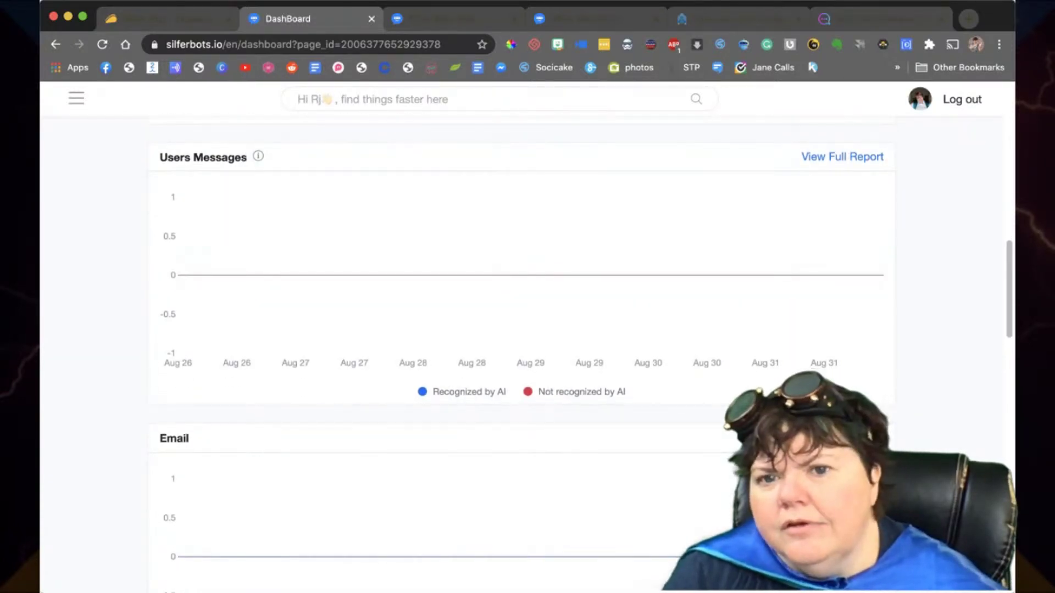
scroll(520, 351, "down", 4)
scroll(520, 352, "down", 2)
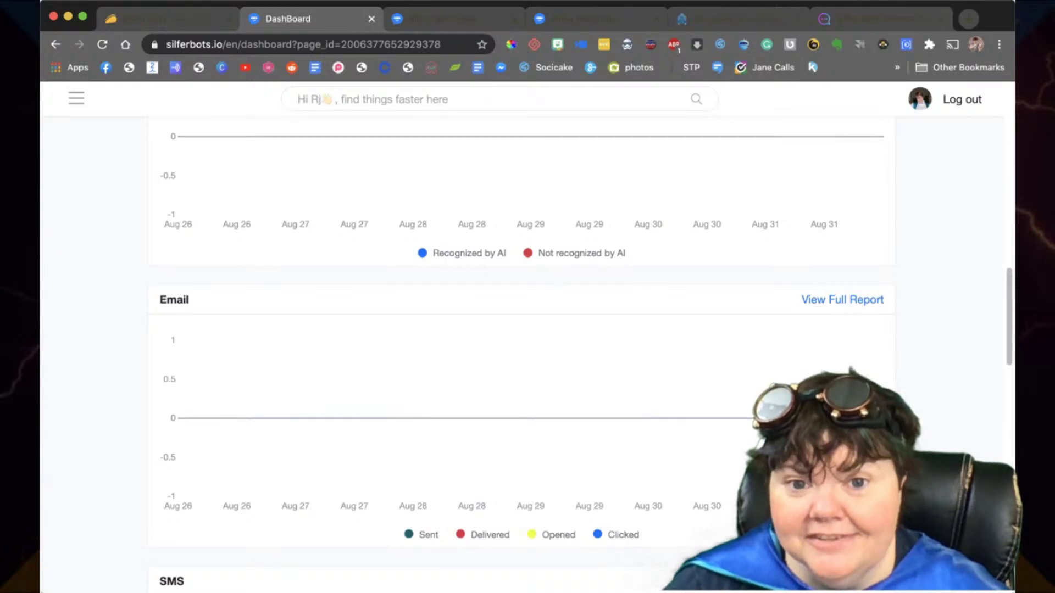
Step: Examine the dashboard's Email, SMS, New Users, user source, gender, language and Ref Parameter session charts
scroll(522, 351, "down", 3)
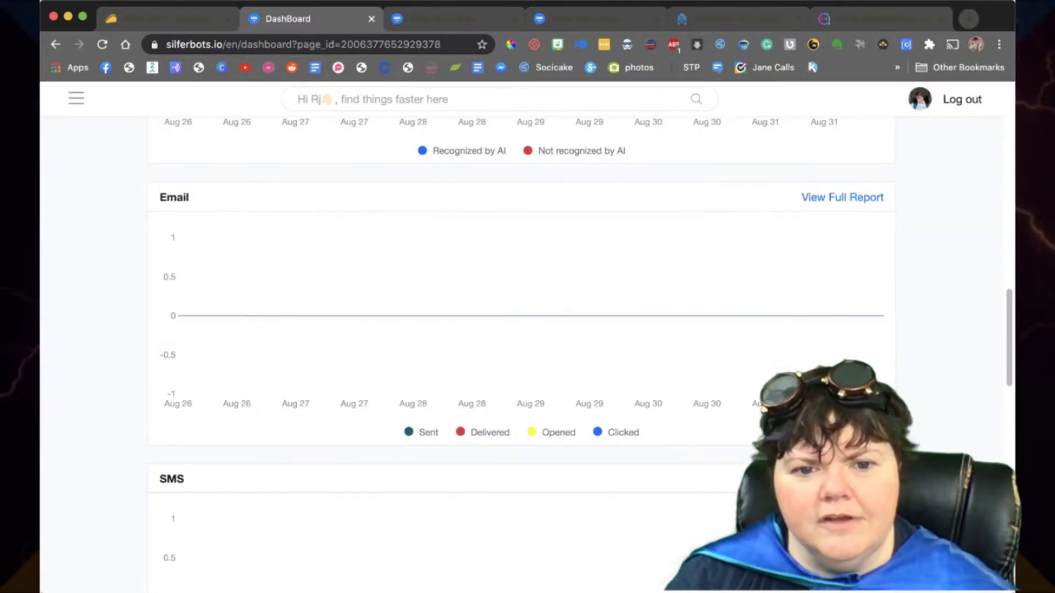
scroll(518, 352, "down", 2)
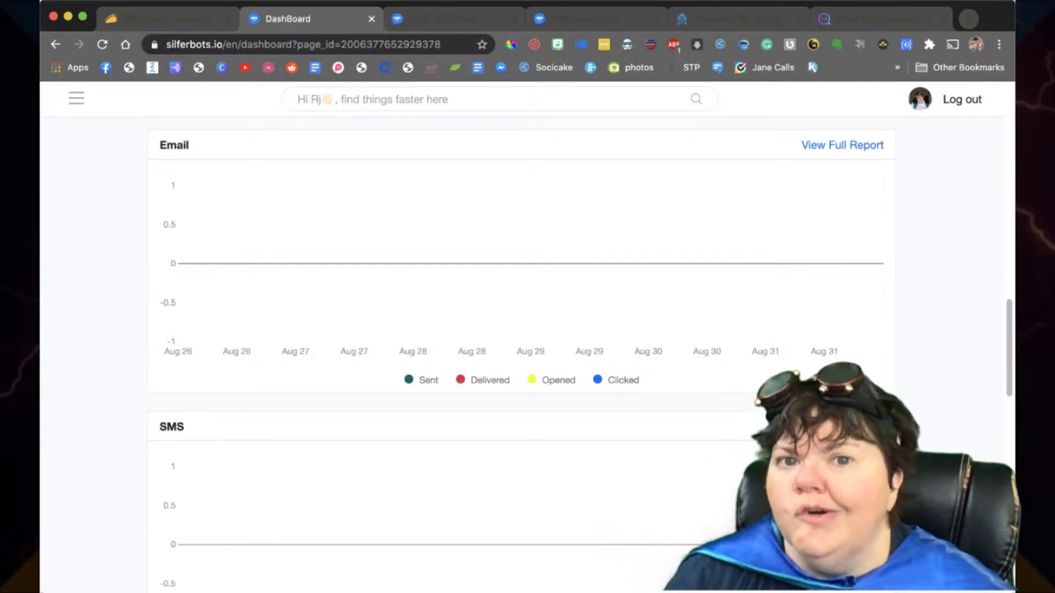
scroll(522, 351, "down", 5)
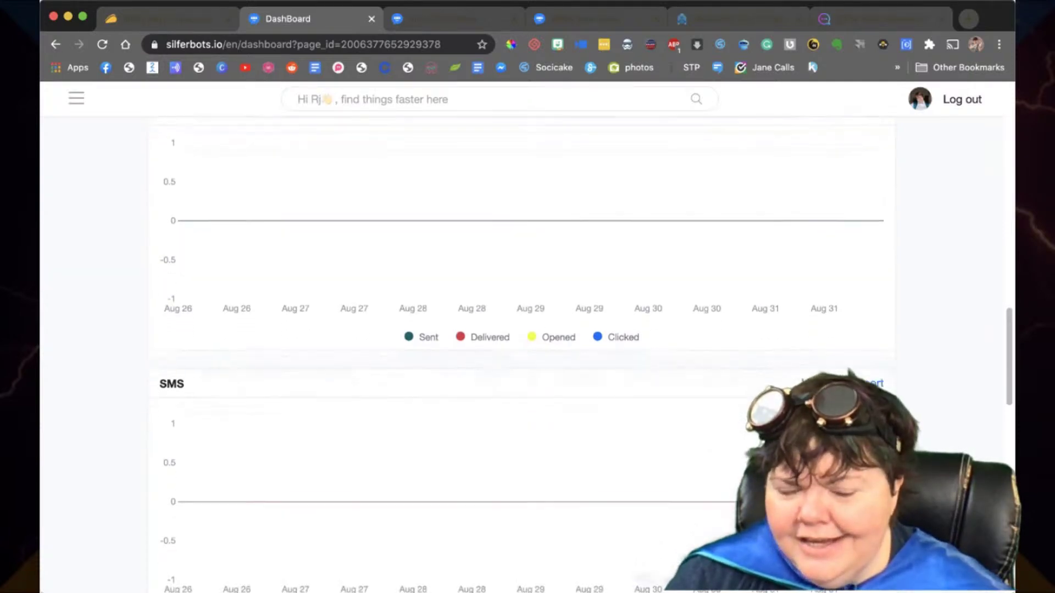
scroll(521, 352, "down", 3)
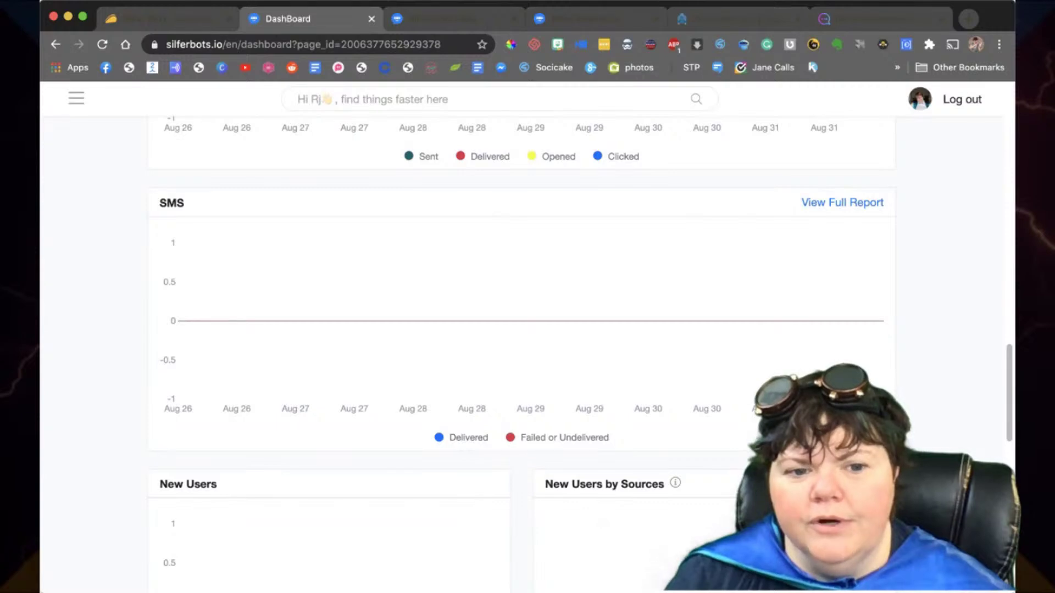
scroll(522, 351, "down", 8)
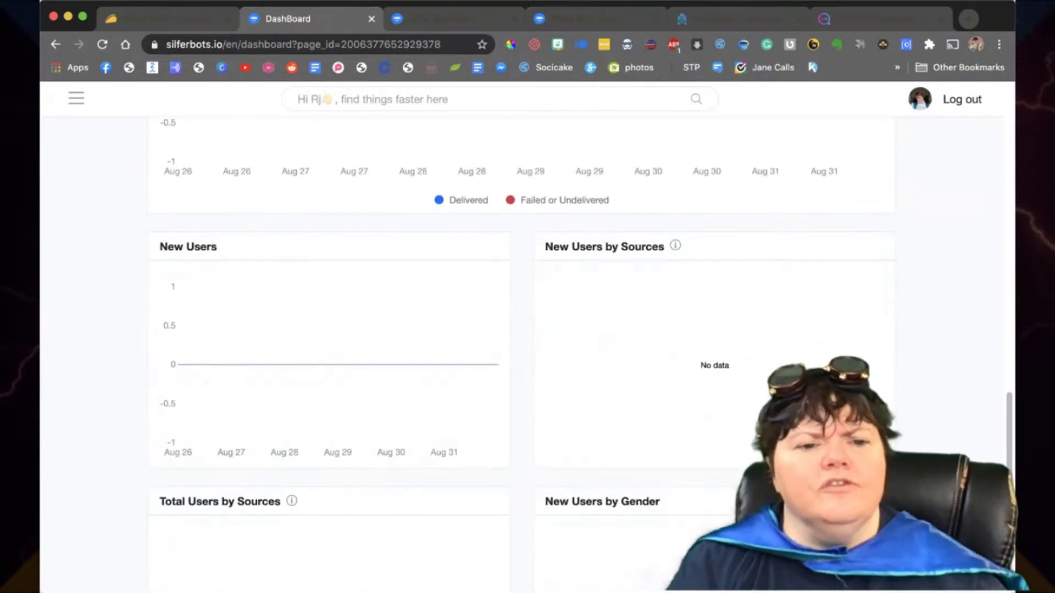
scroll(522, 352, "down", 6)
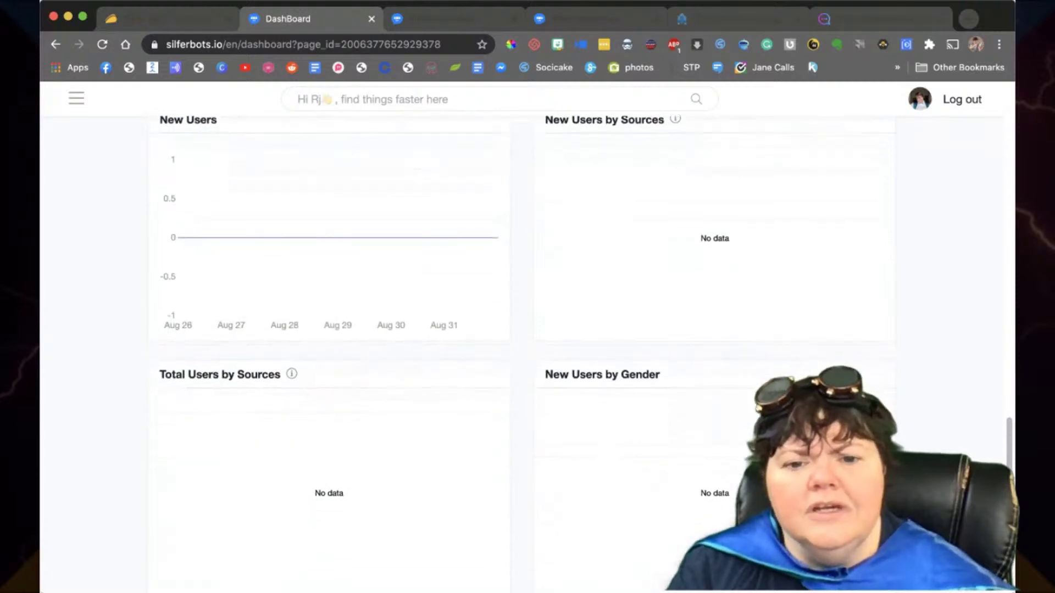
scroll(522, 352, "down", 8)
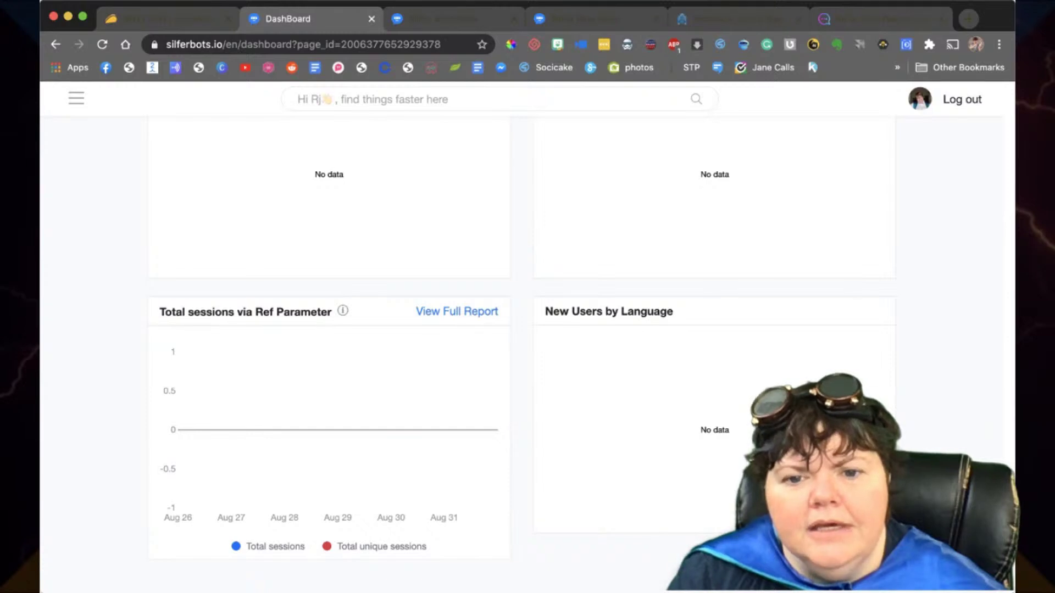
scroll(522, 352, "down", 2)
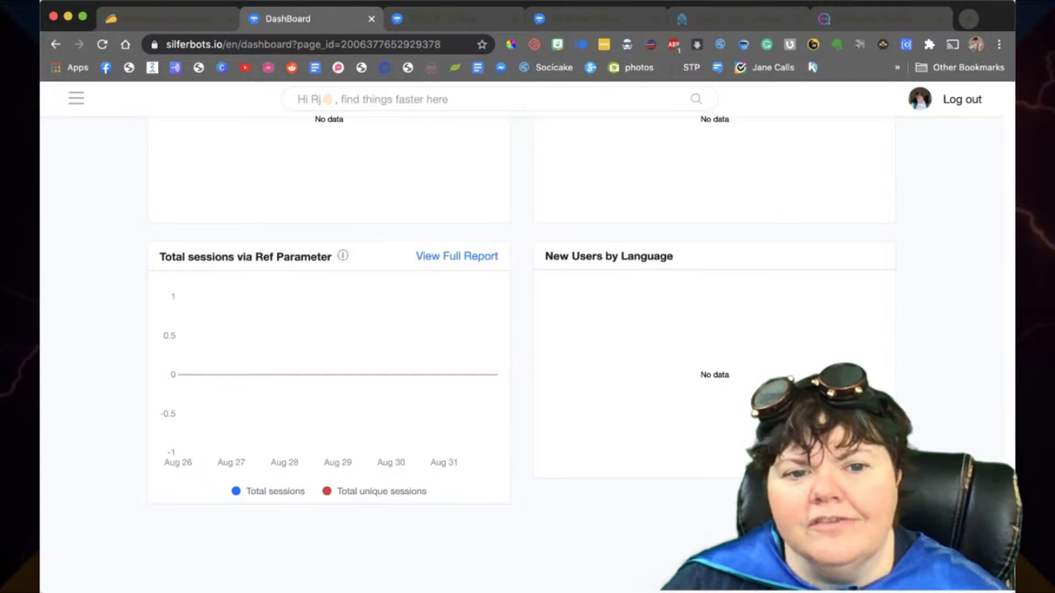
Step: Return to the dashboard's summary figures and show the list of the bot's main sections, then close that list
scroll(522, 330, "up", 15)
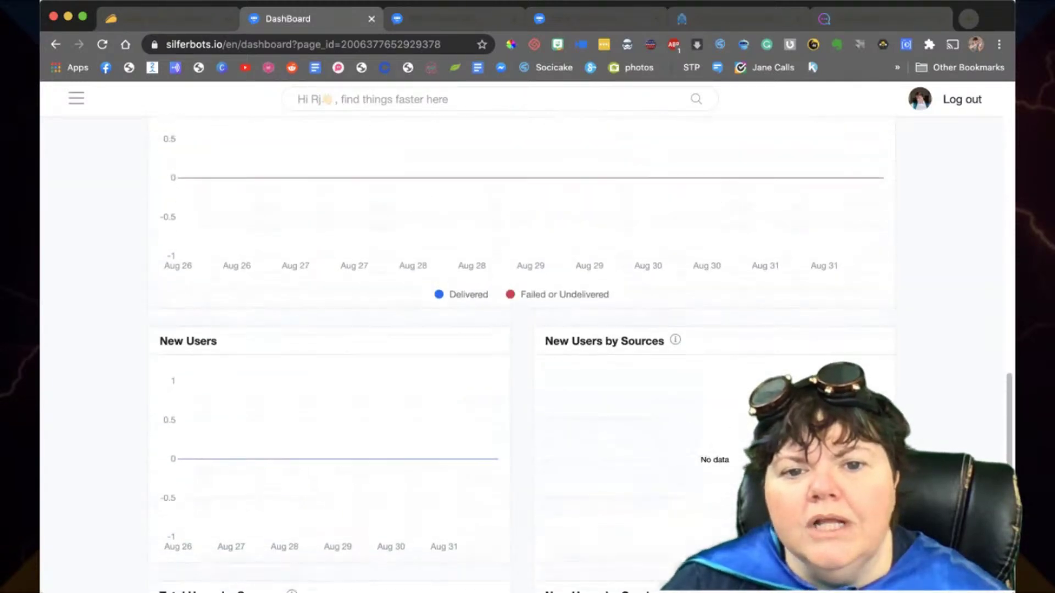
scroll(522, 330, "up", 5)
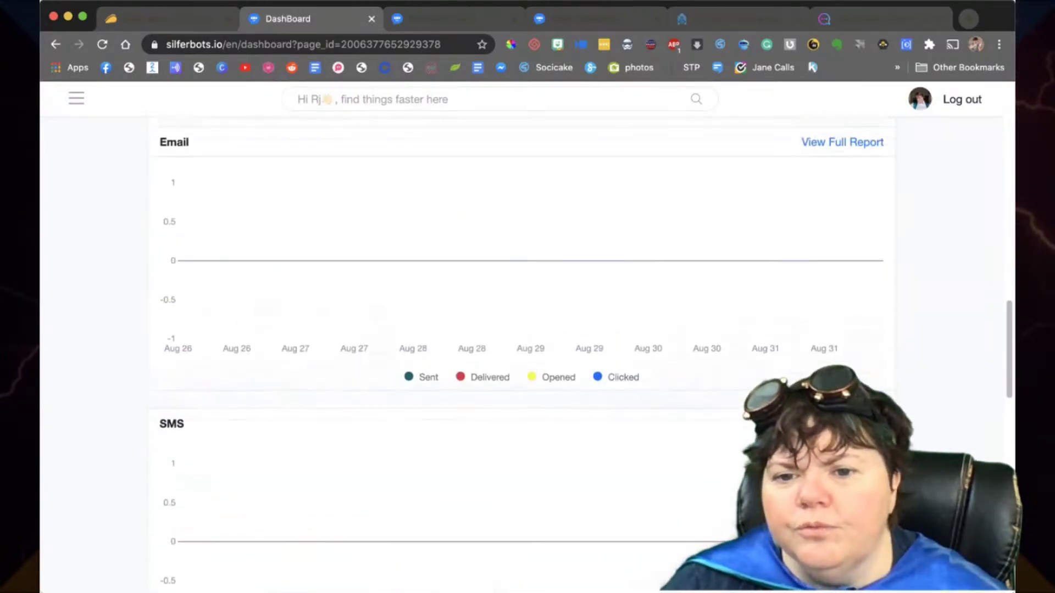
scroll(522, 330, "up", 12)
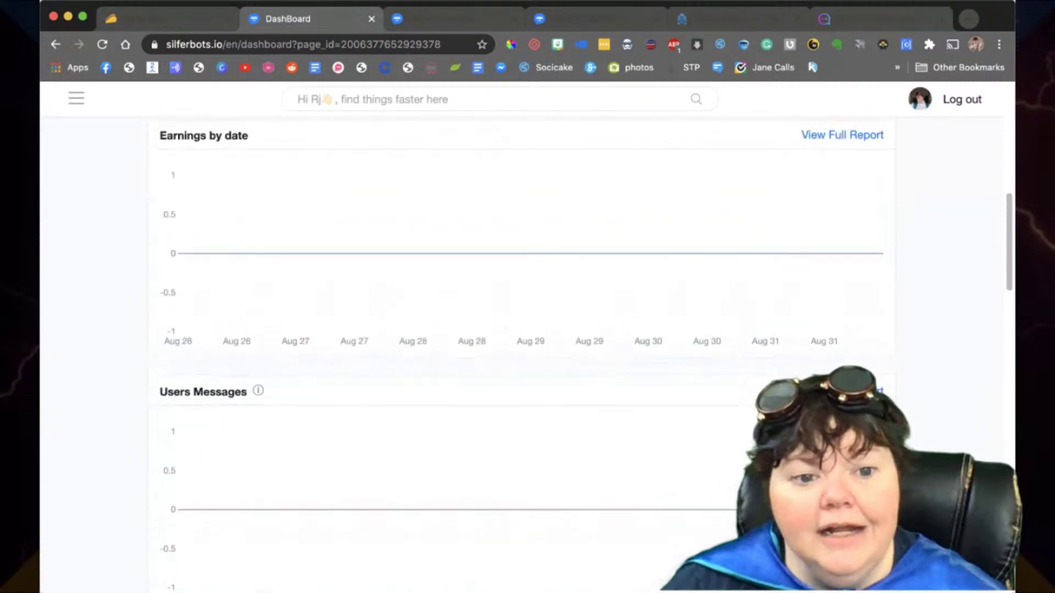
scroll(522, 330, "up", 6)
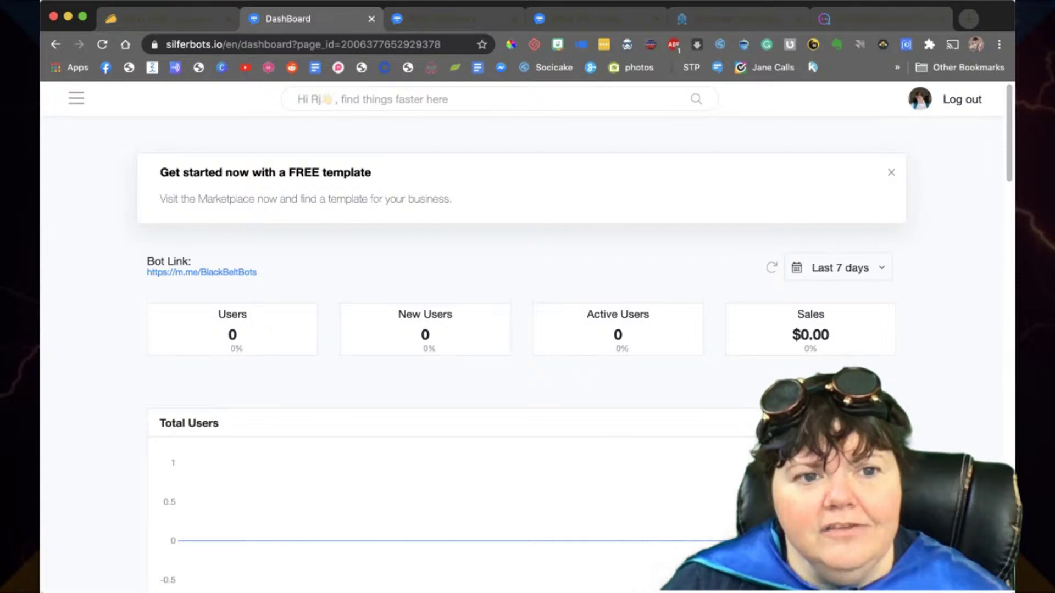
left_click(76, 98)
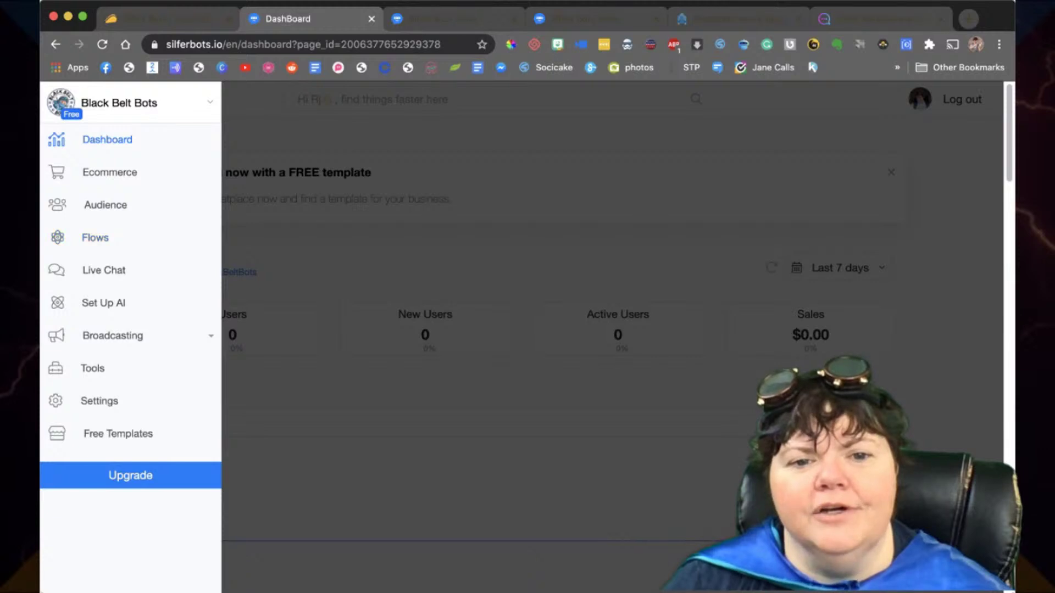
key("Escape")
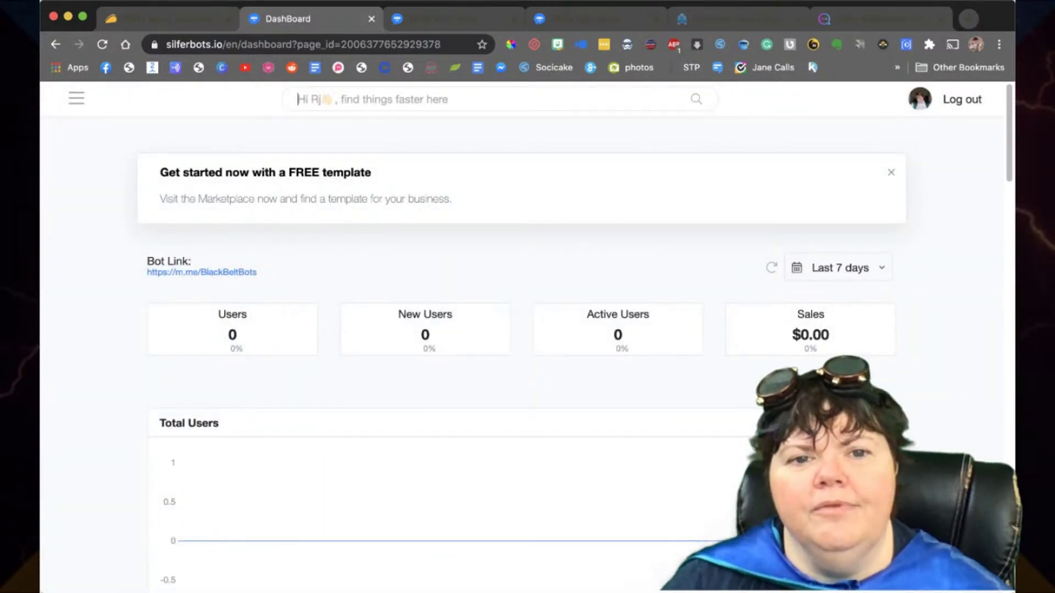
Step: Search the dashboard for "find my flows" to open Flows, and for "sequences" to open the Sequences tool
type("fi")
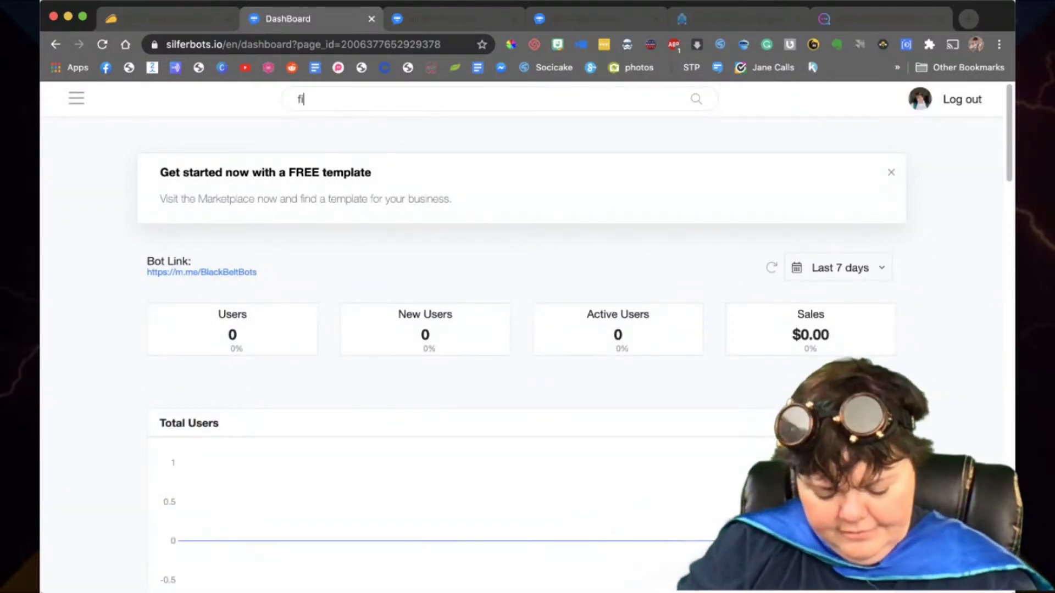
type("nd my flows")
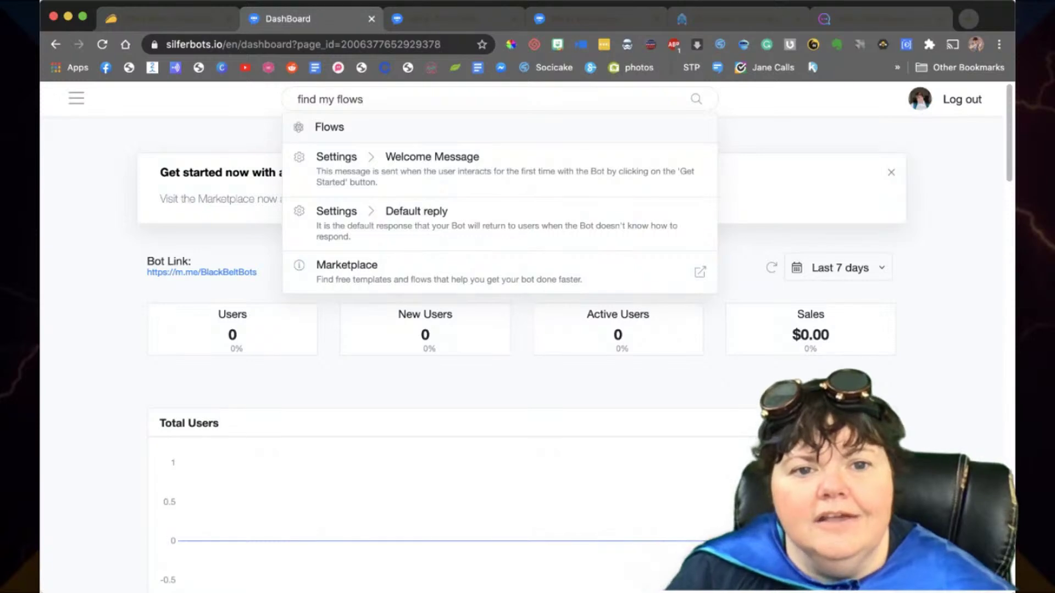
key("Return")
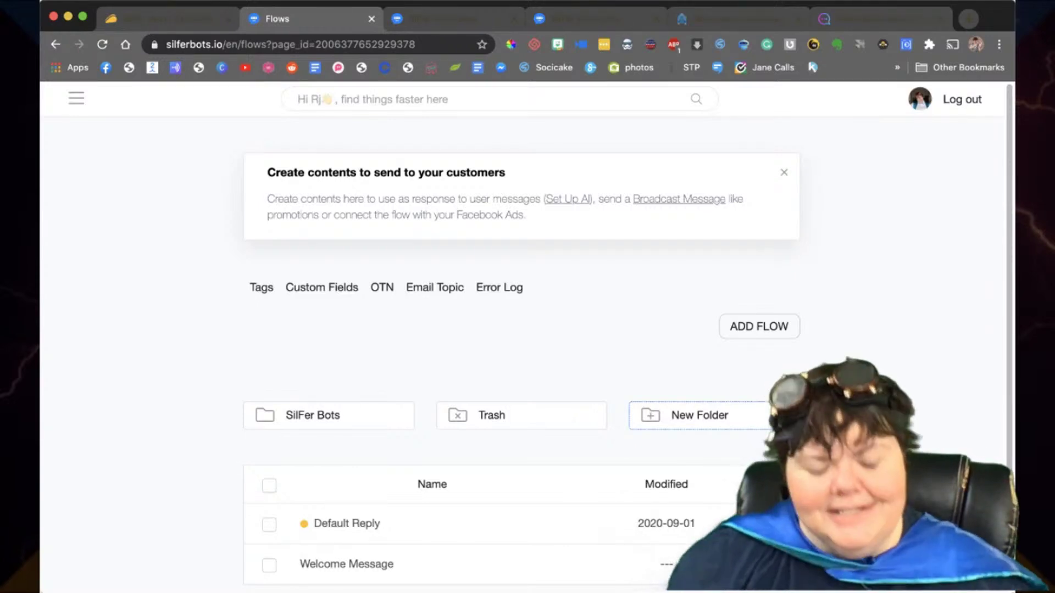
type("sequences")
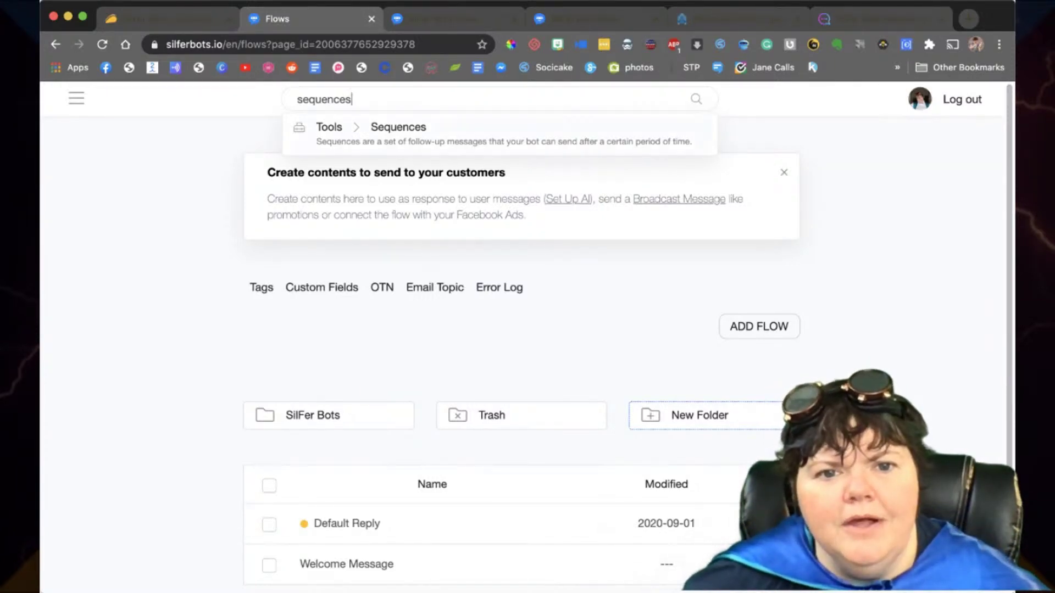
key("Return")
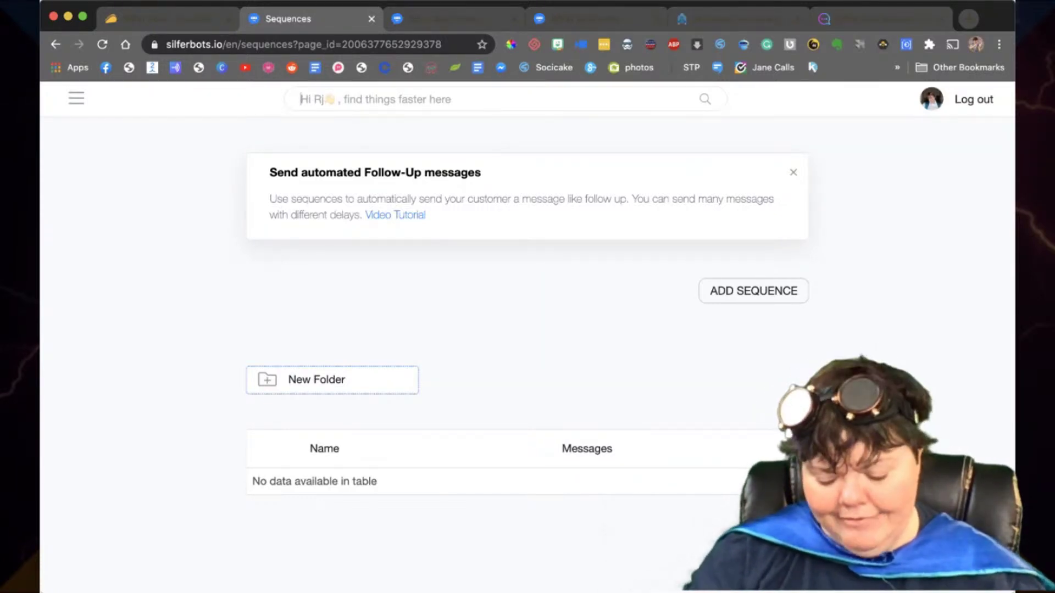
Step: Search the dashboard's features for "artificial intelligence" and clear the search text
type("al")
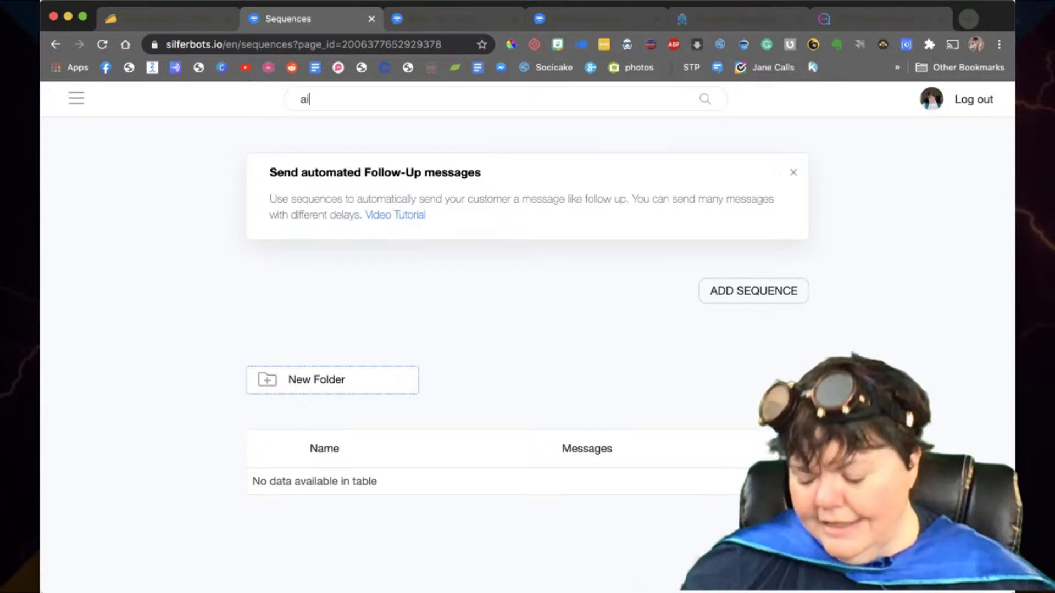
type("rtificial ")
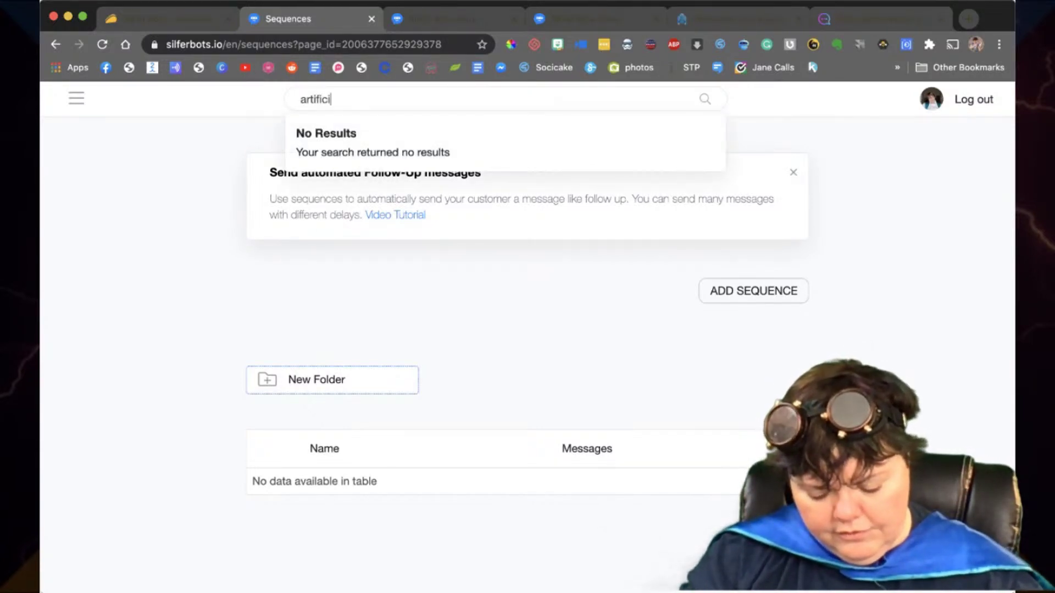
type("intelli")
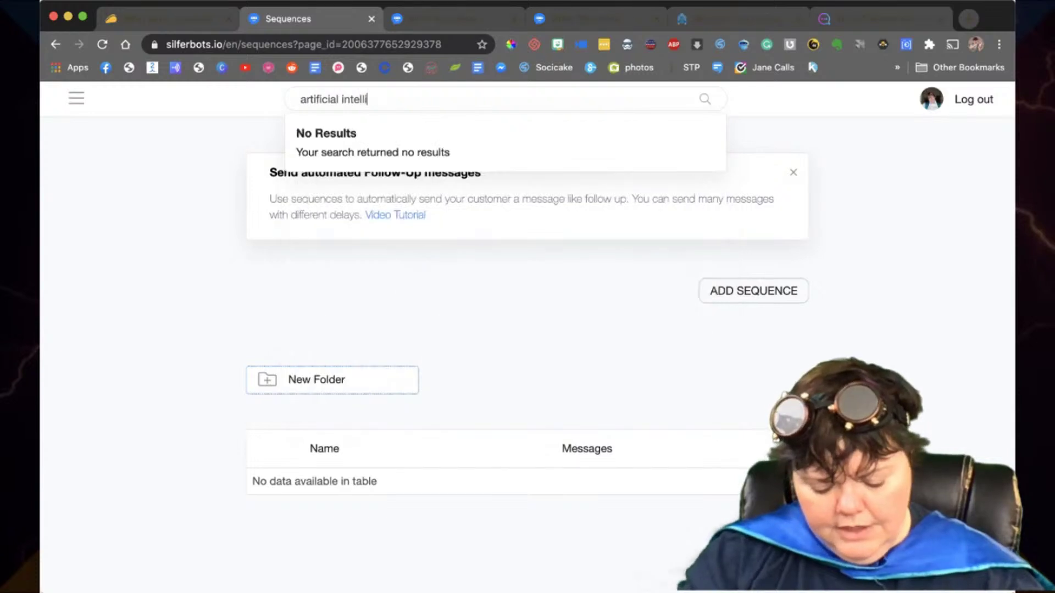
type("gence")
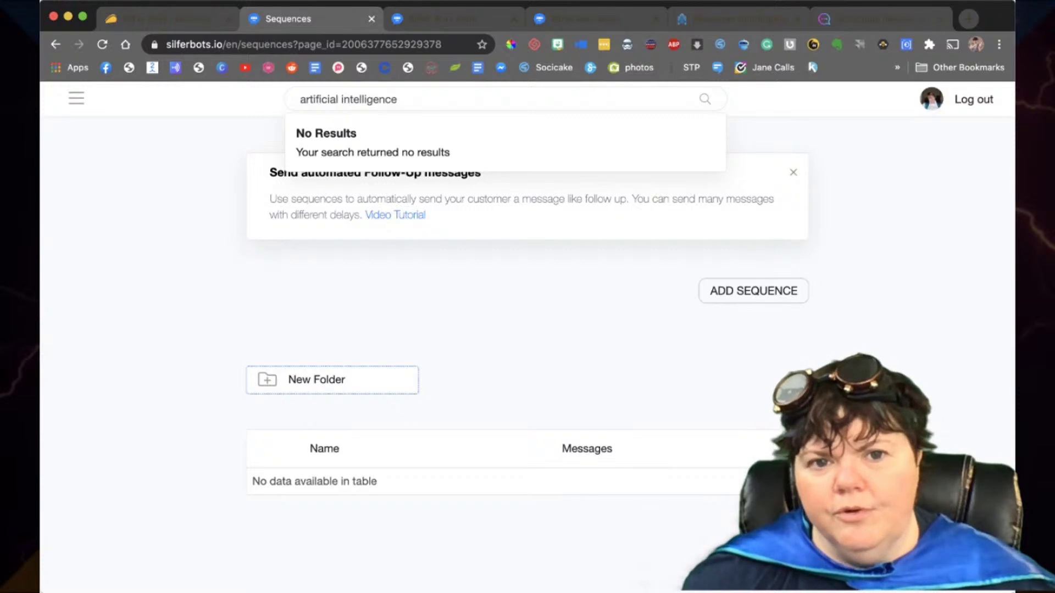
key("BackSpace")
key("BackSpace")
key("BackSpace")
key("BackSpace")
key("BackSpace")
key("BackSpace")
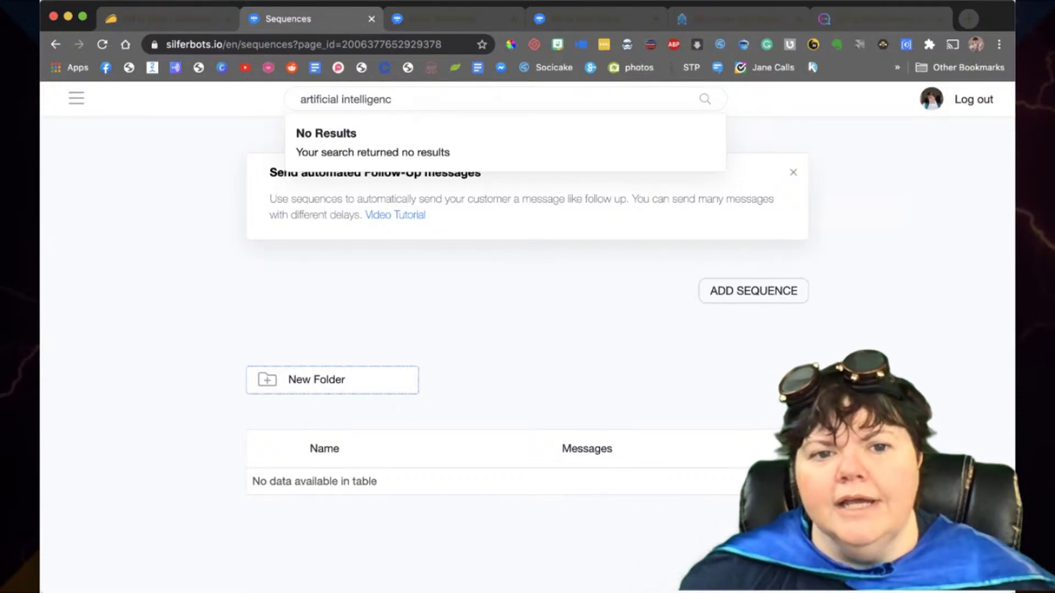
key("BackSpace")
key("BackSpace")
key("BackSpace")
key("BackSpace")
key("BackSpace")
key("BackSpace")
key("BackSpace")
key("BackSpace")
key("BackSpace")
key("BackSpace")
key("BackSpace")
key("BackSpace")
key("BackSpace")
key("BackSpace")
key("BackSpace")
key("BackSpace")
key("BackSpace")
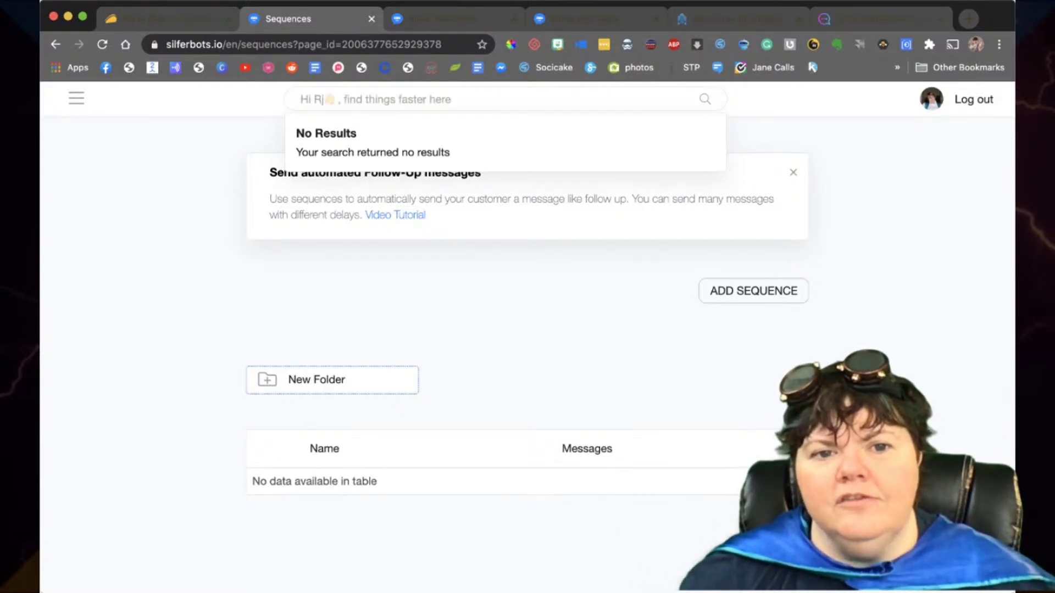
Step: Search the dashboard's features for "ai", and replace the search text with "art"
type("ai")
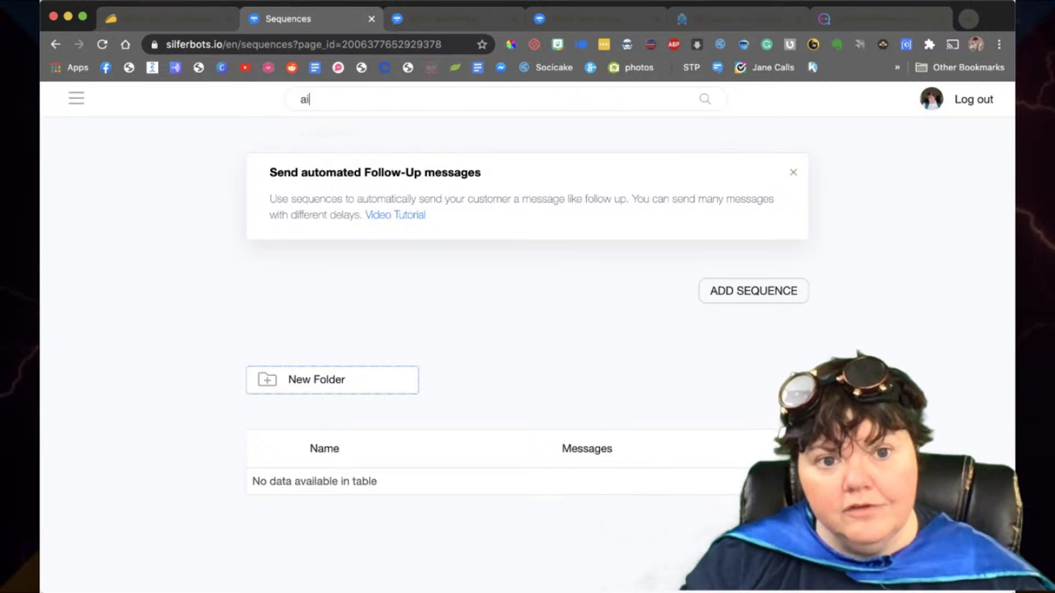
key("BackSpace")
type("rt")
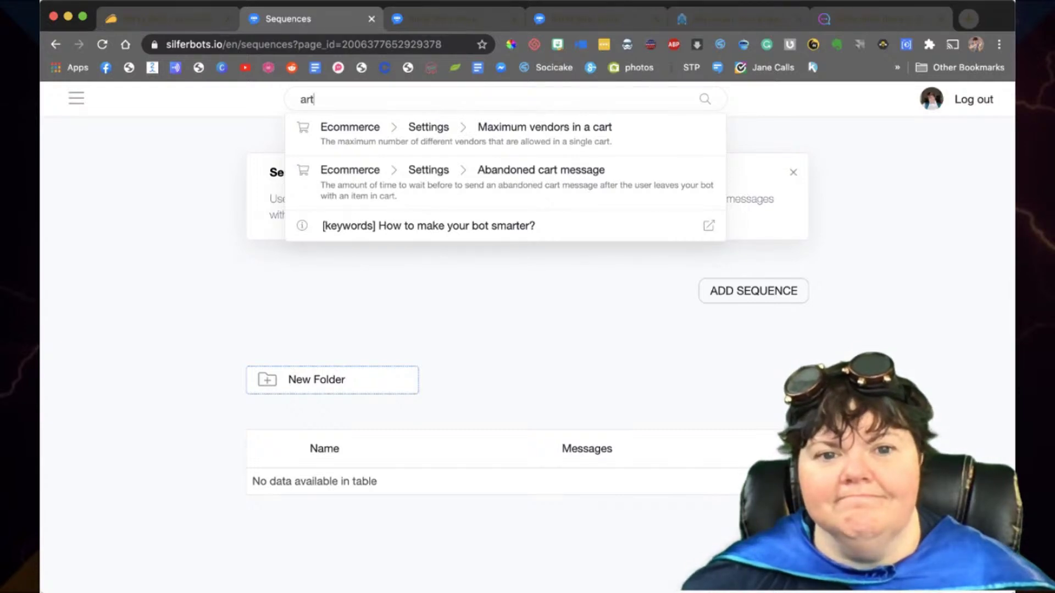
Step: Clear the feature search text, then show the bot's list of main sections and close it again
key("BackSpace")
key("BackSpace")
key("BackSpace")
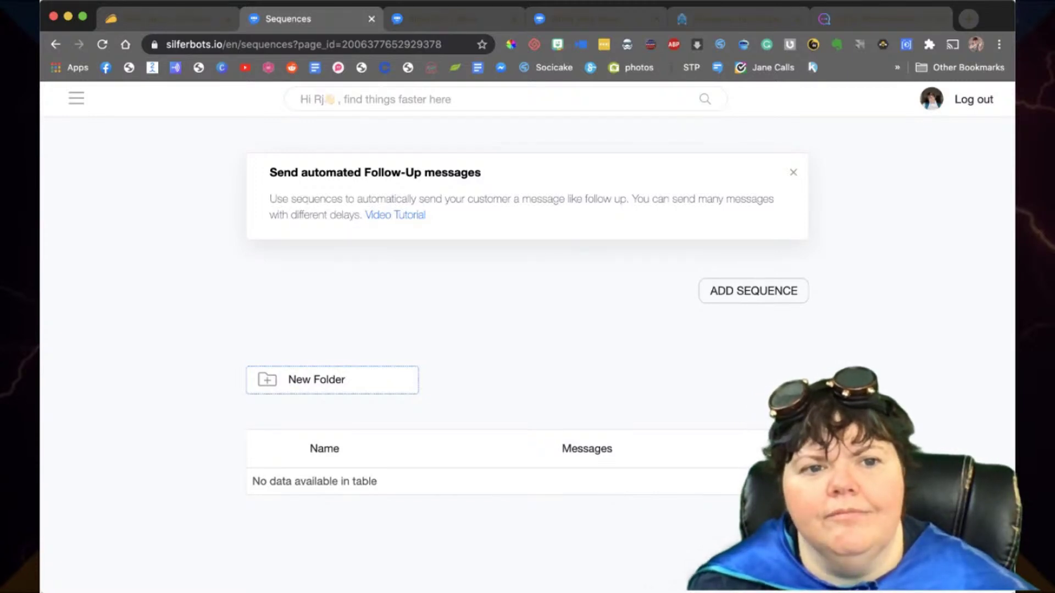
left_click(76, 98)
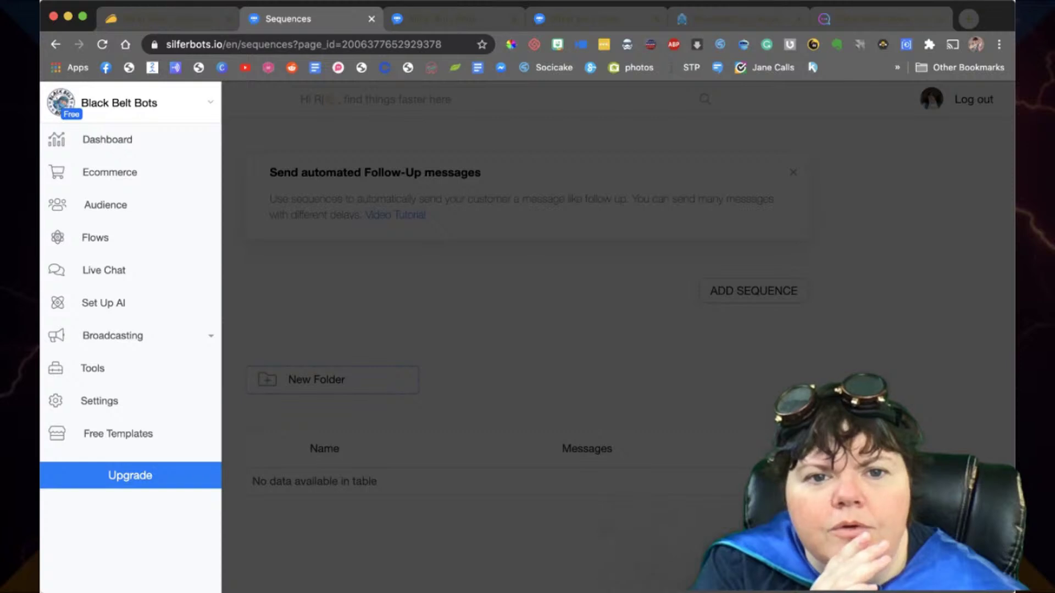
key("Escape")
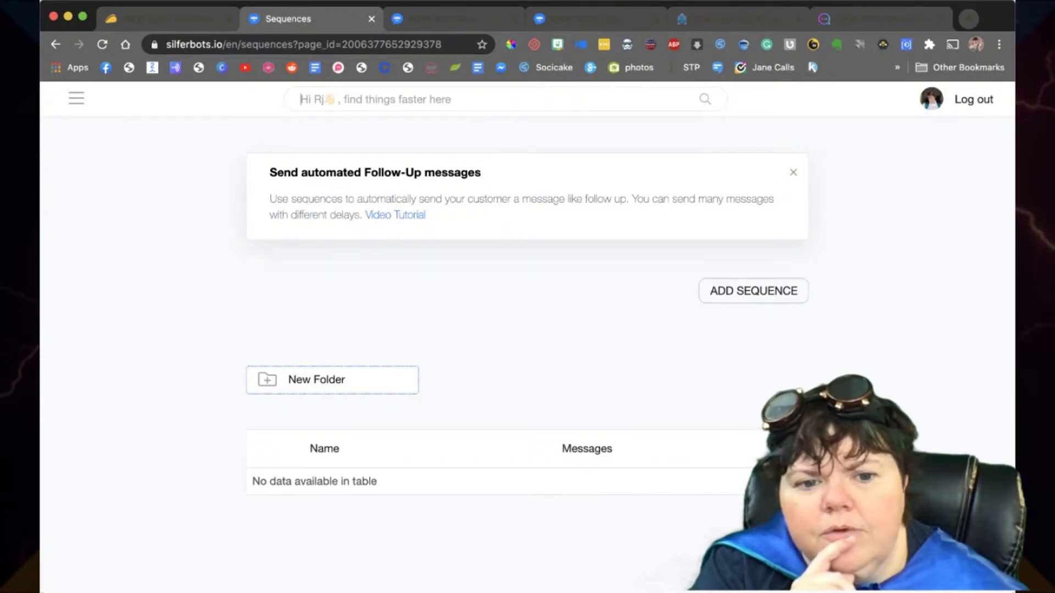
Step: Open the Ecommerce section's shop settings and review the General options from open hours to cart status notifications
left_click(77, 98)
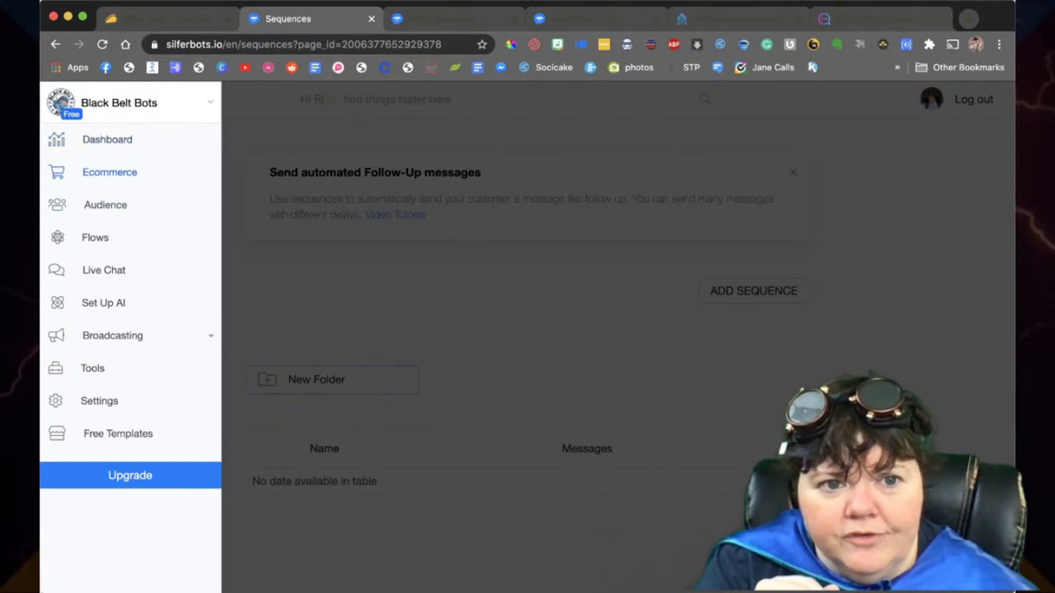
left_click(110, 172)
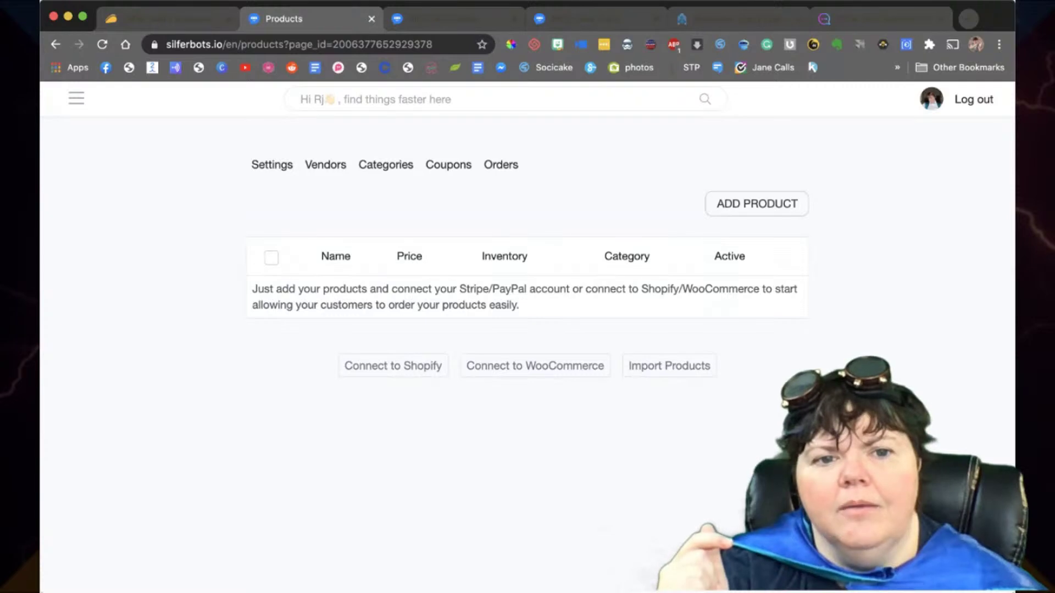
left_click(272, 165)
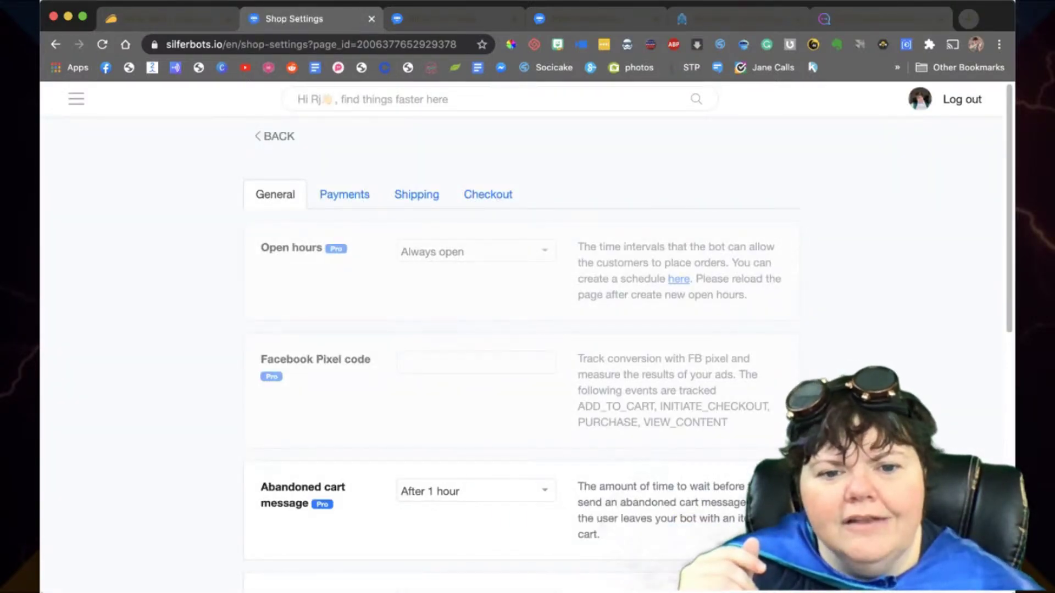
scroll(522, 351, "down", 6)
scroll(522, 352, "down", 1)
scroll(522, 352, "up", 2)
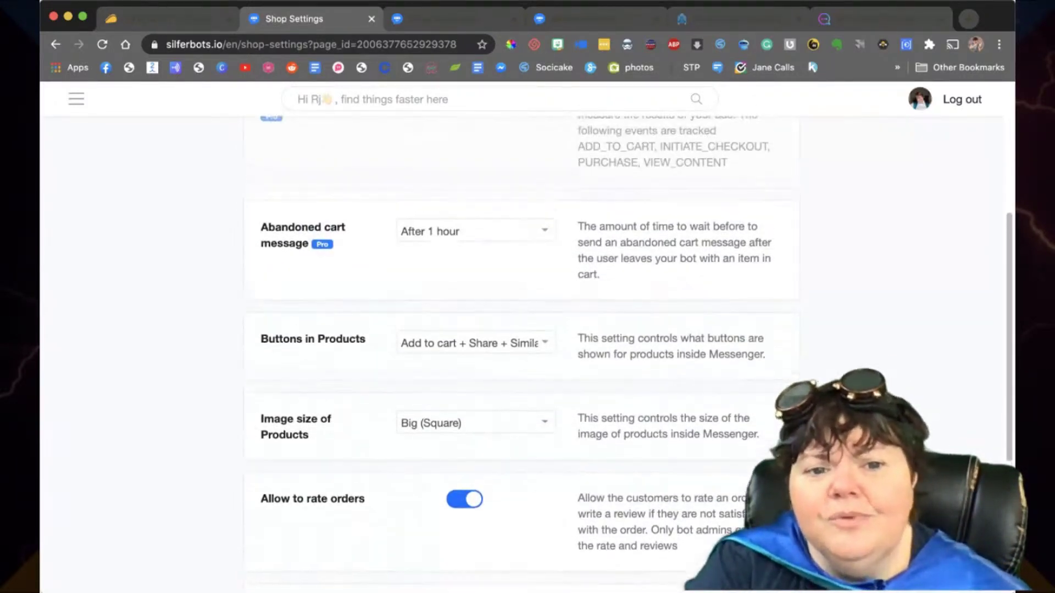
scroll(522, 351, "up", 1)
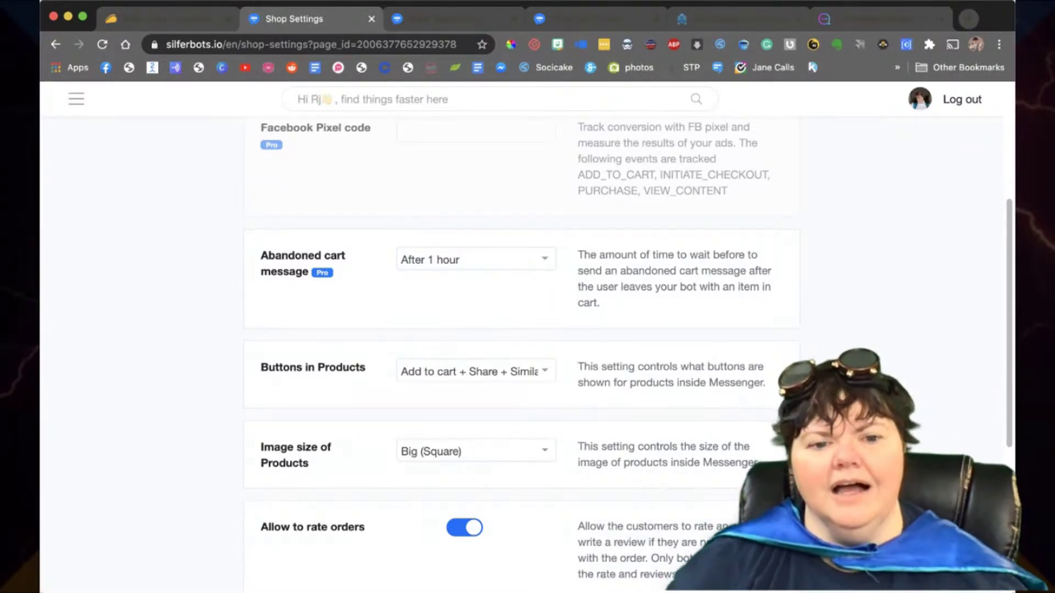
scroll(520, 351, "down", 5)
scroll(520, 352, "down", 1)
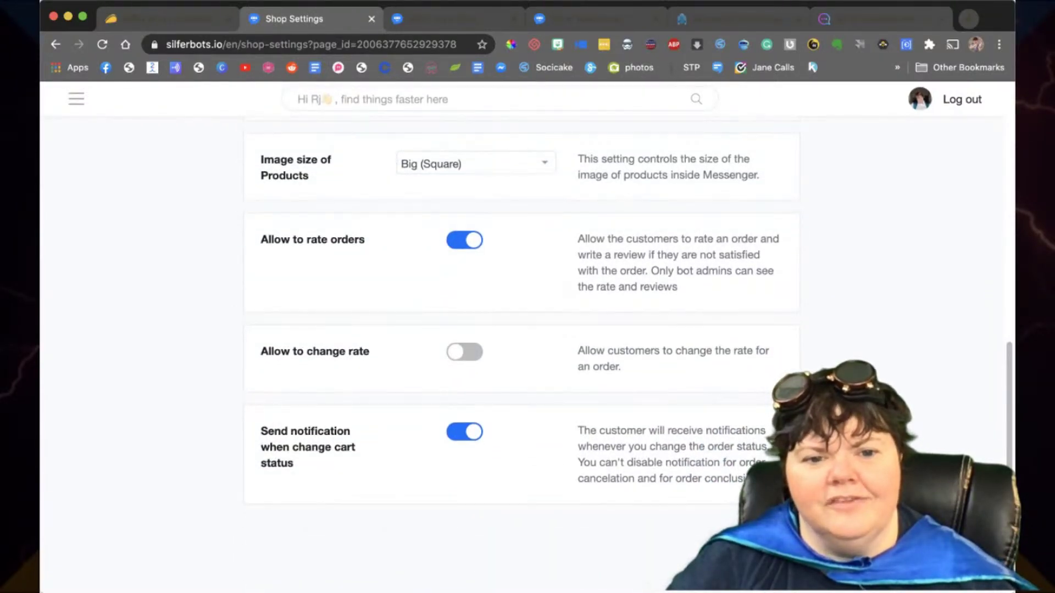
scroll(519, 352, "up", 15)
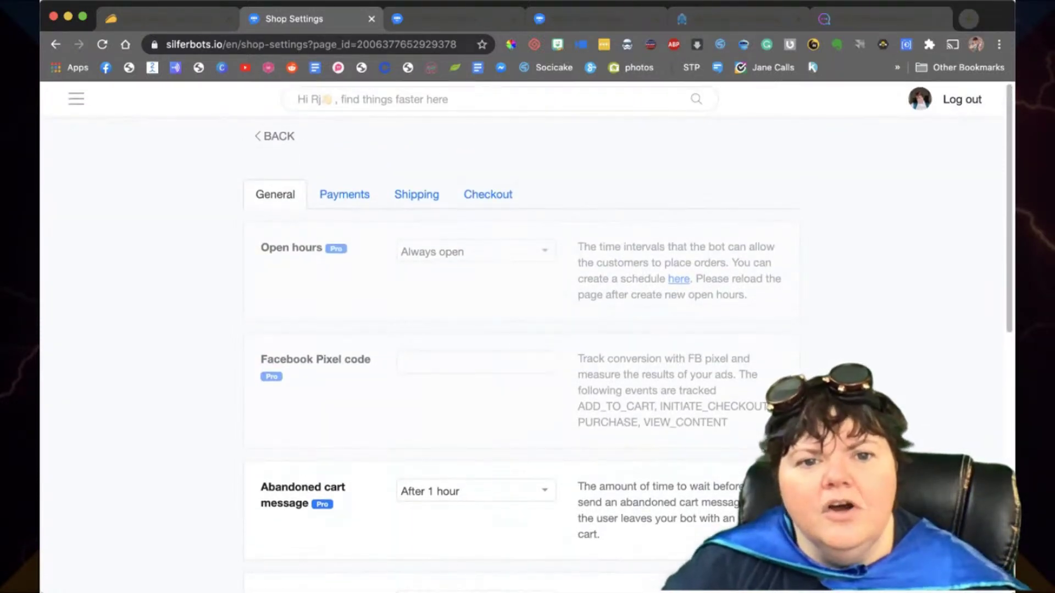
Step: Review the shop's Payments settings and its Shipping settings down to the delivery cost
left_click(344, 194)
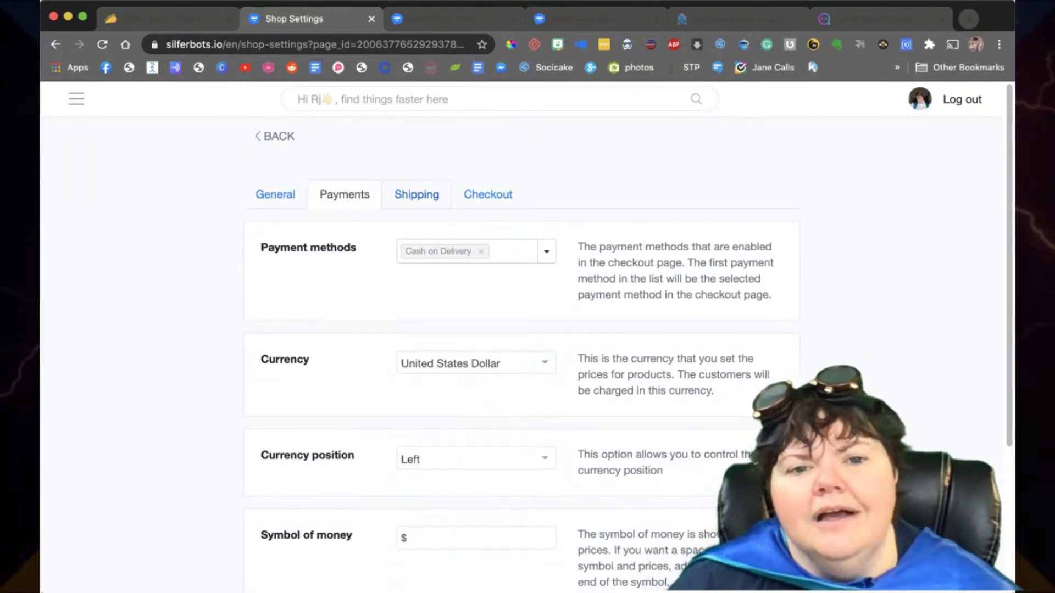
left_click(416, 195)
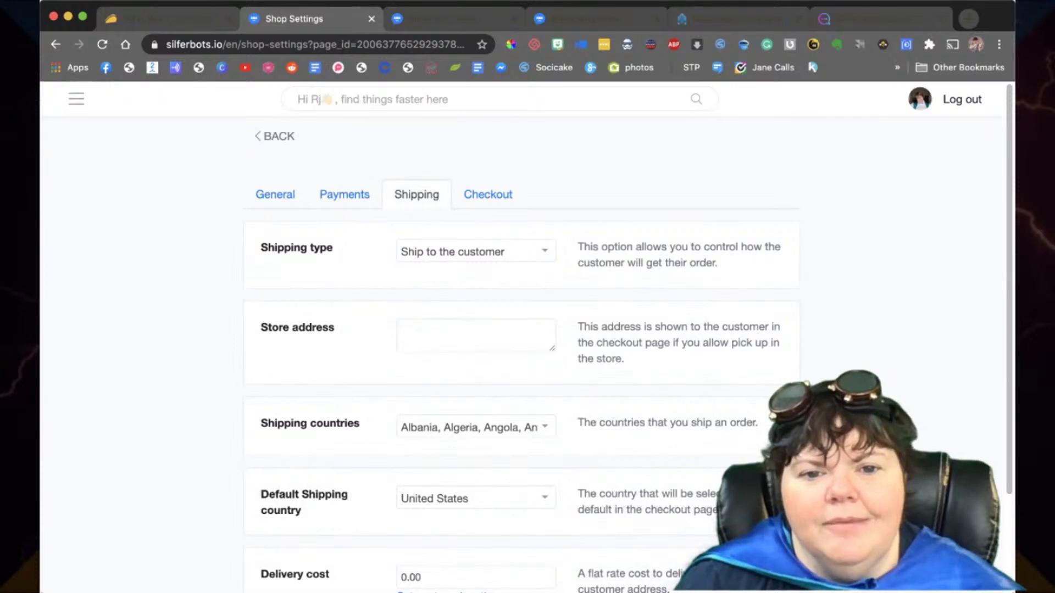
scroll(520, 330, "down", 3)
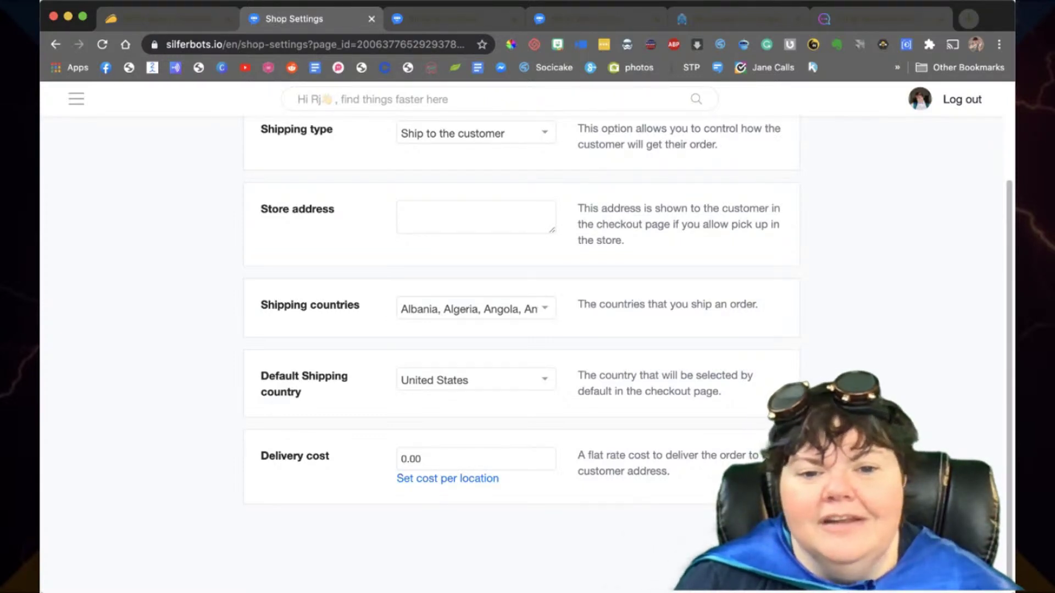
scroll(521, 330, "up", 3)
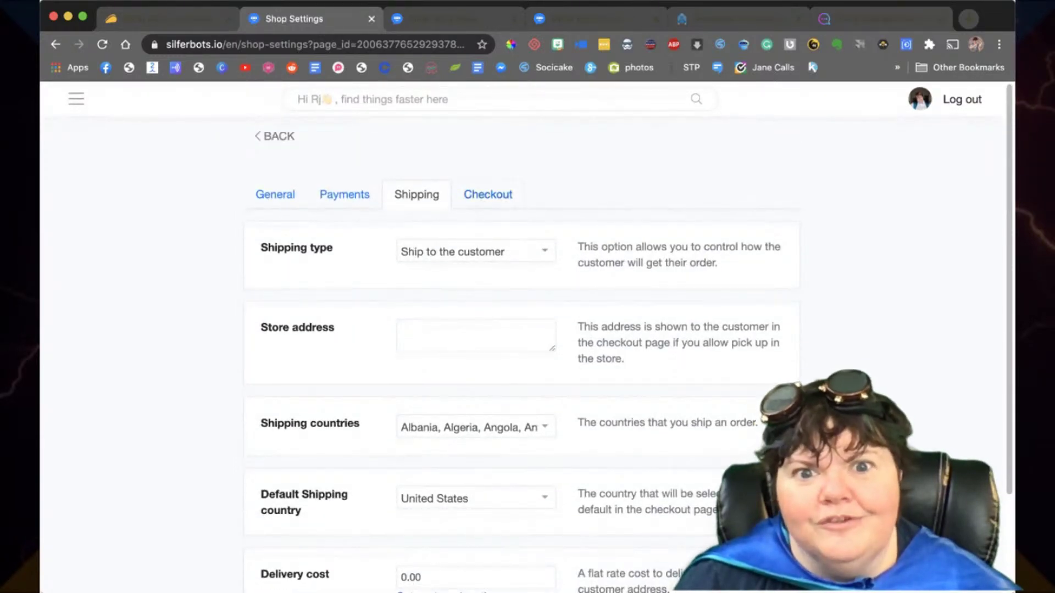
Step: Review the shop's Checkout settings, from the checkout page choice to the required buyer details
left_click(488, 195)
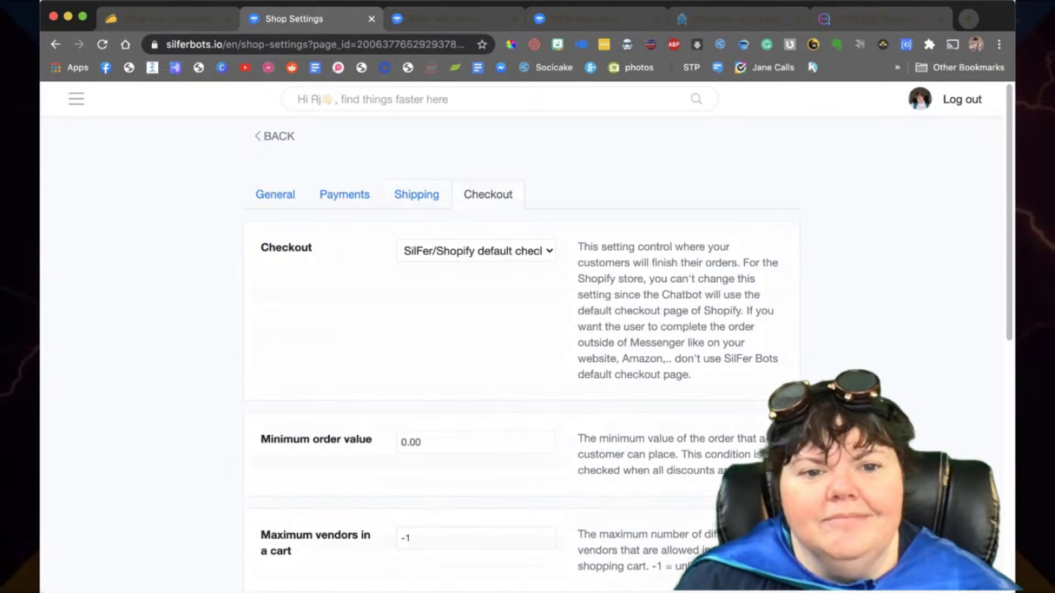
scroll(520, 352, "down", 5)
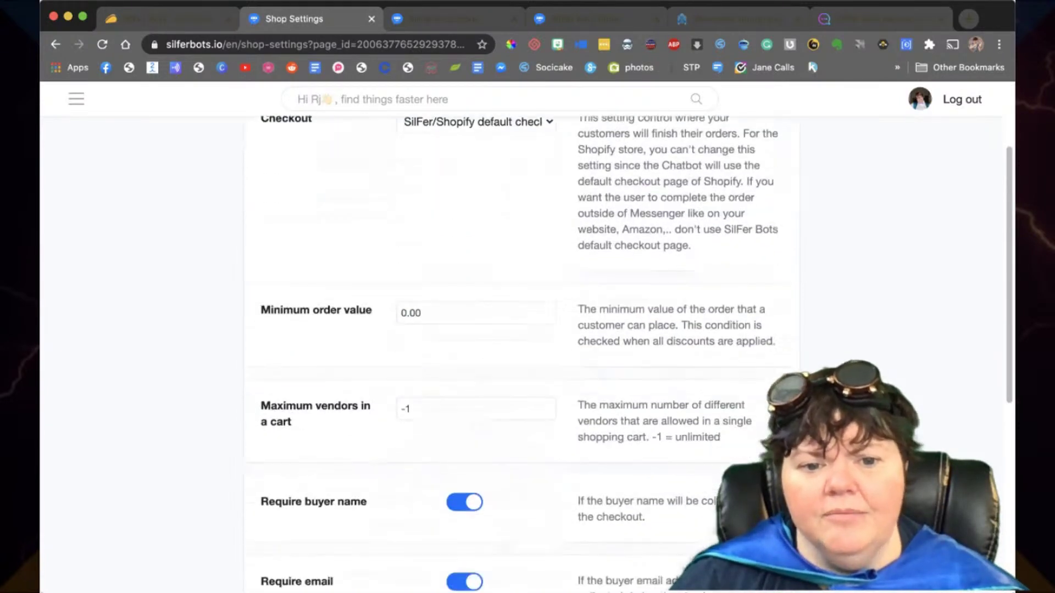
scroll(521, 352, "down", 3)
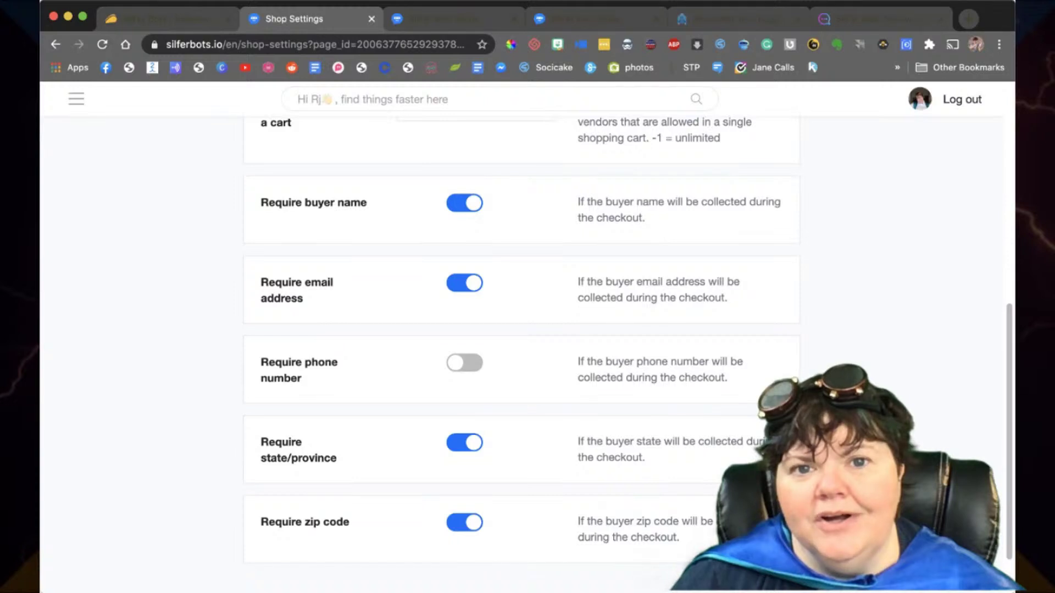
scroll(520, 329, "down", 2)
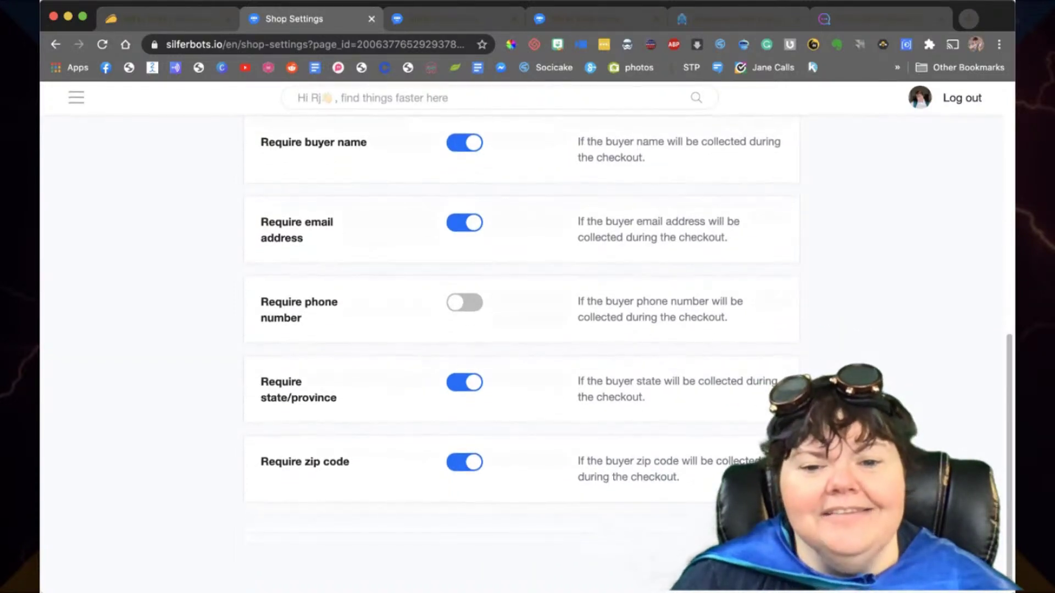
scroll(520, 329, "up", 8)
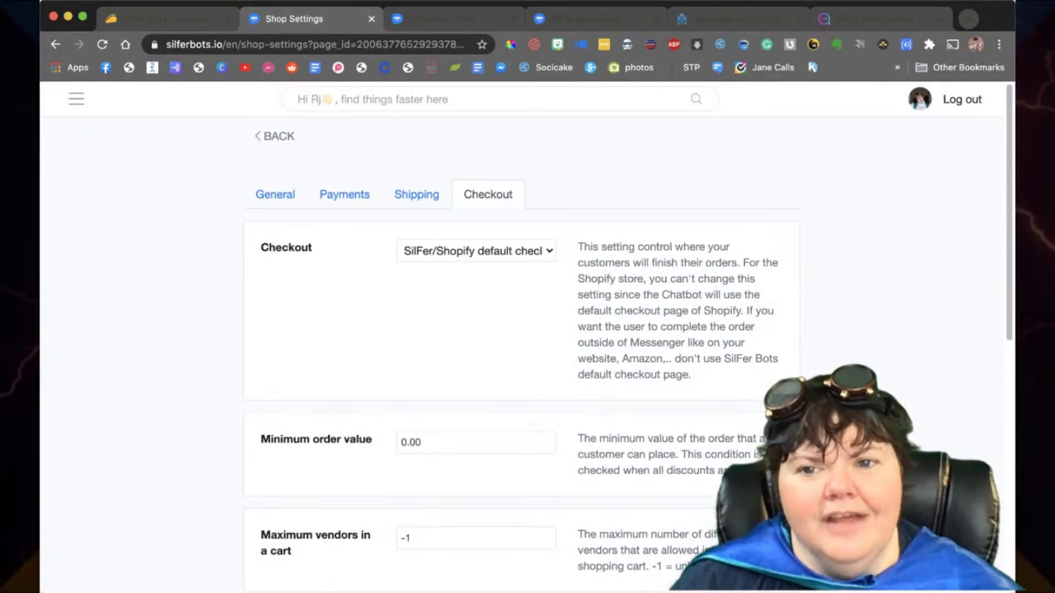
Step: Leave the shop settings, view the store's Vendors and Orders pages, and return to the products list
left_click(278, 136)
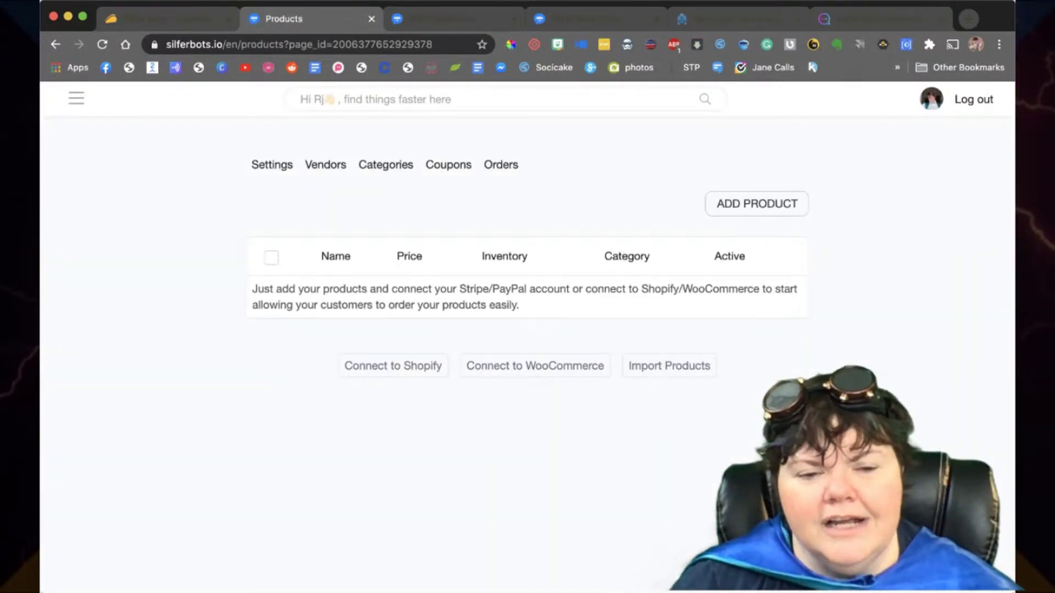
left_click(325, 164)
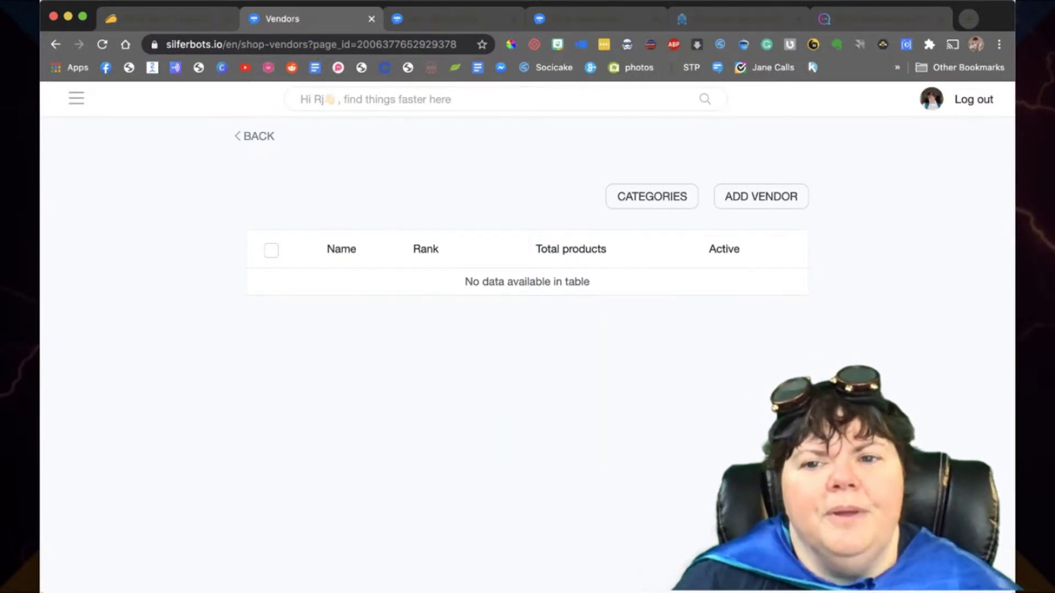
left_click(255, 137)
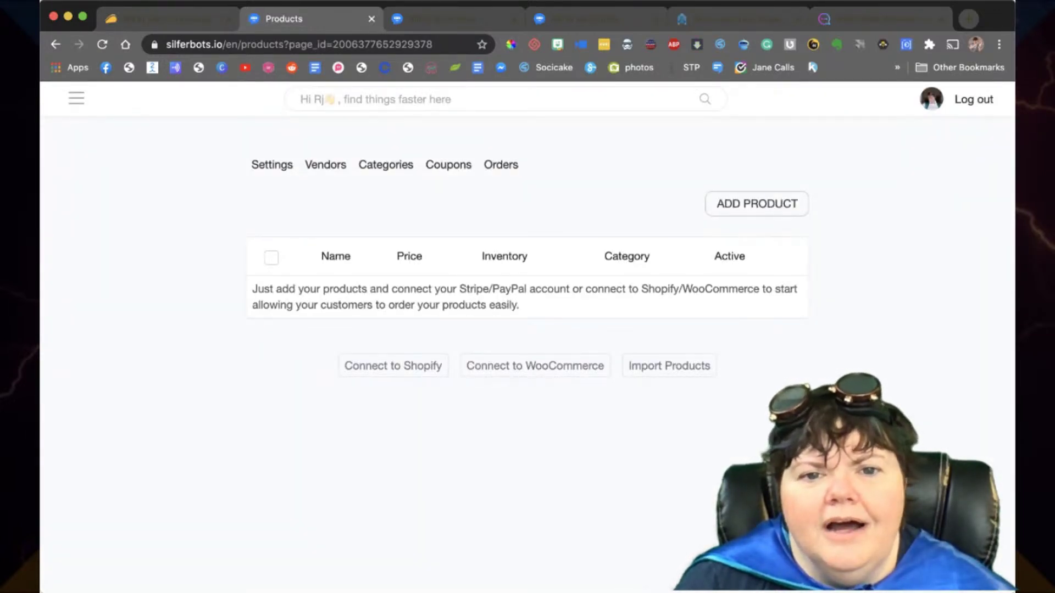
left_click(500, 165)
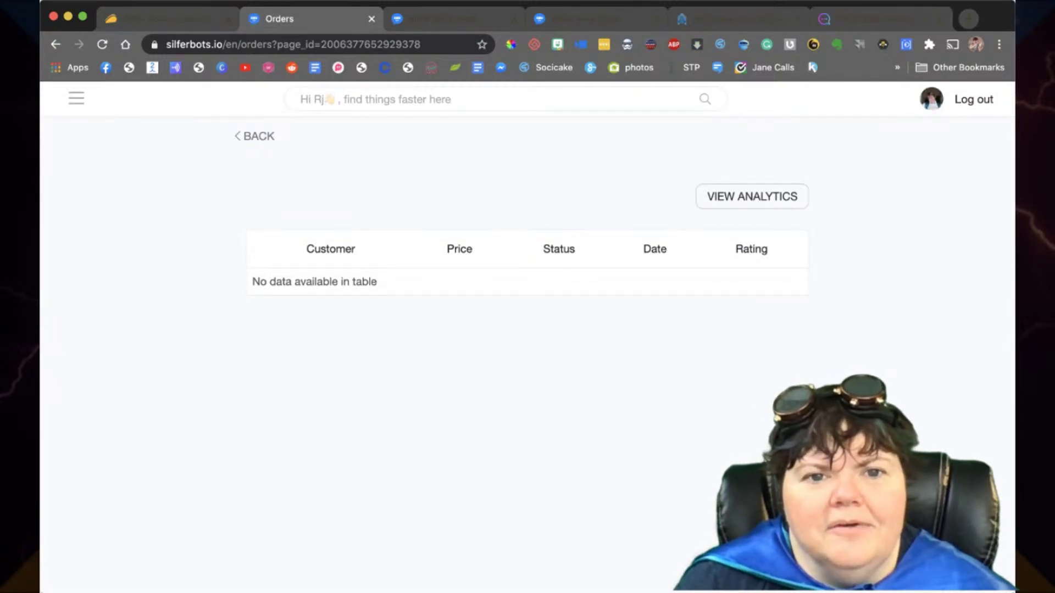
left_click(256, 136)
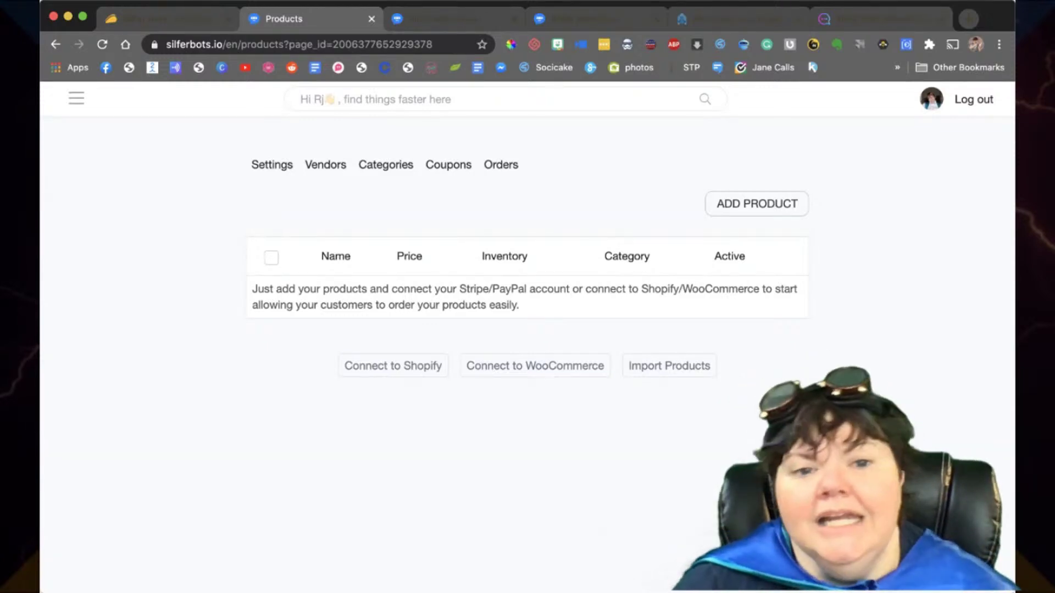
Step: Open the Audience section and show its user filter conditions
left_click(77, 99)
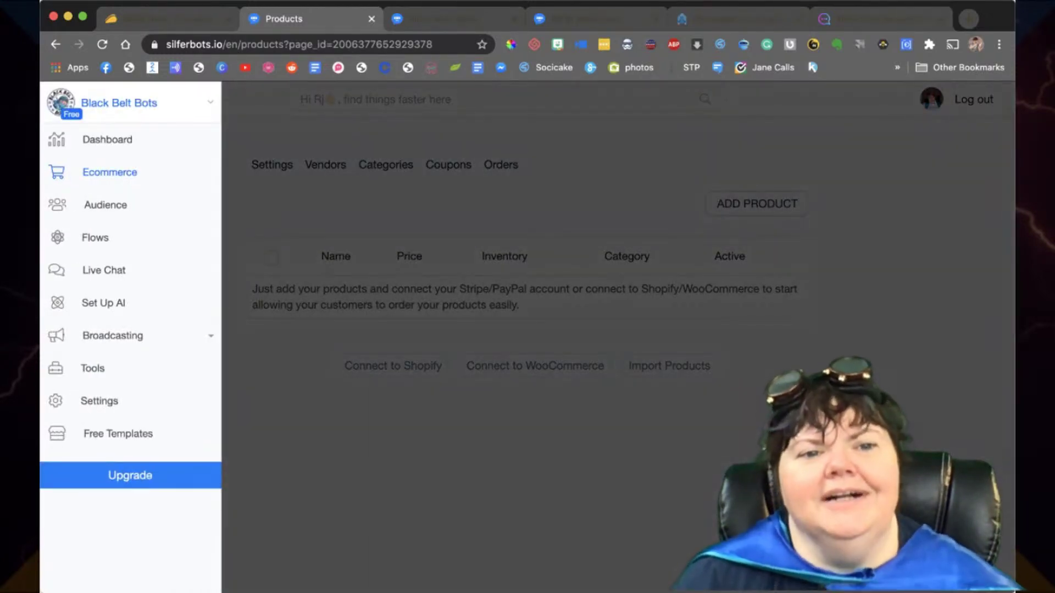
left_click(105, 204)
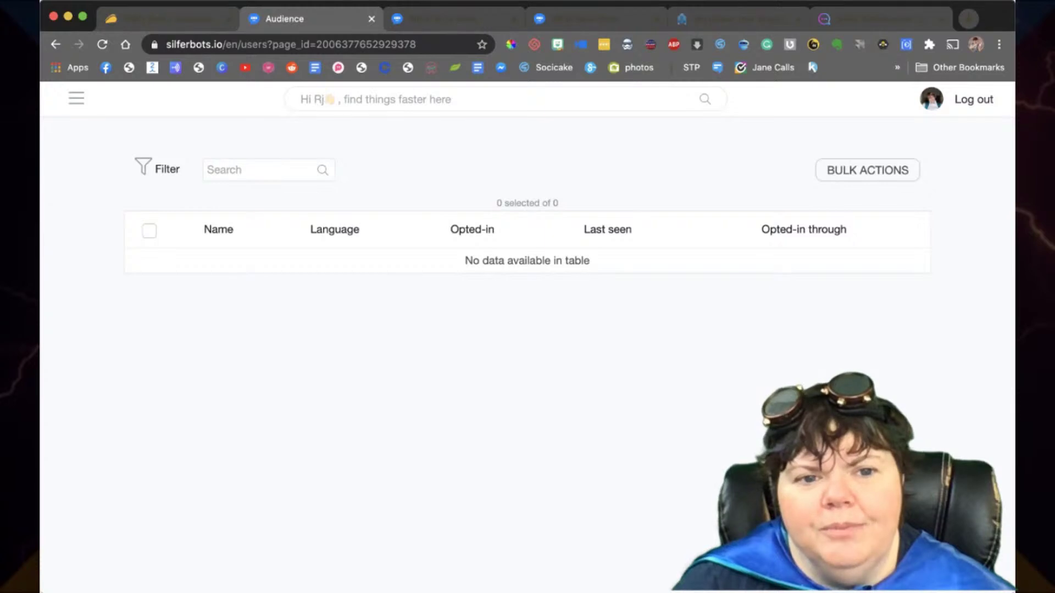
left_click(158, 169)
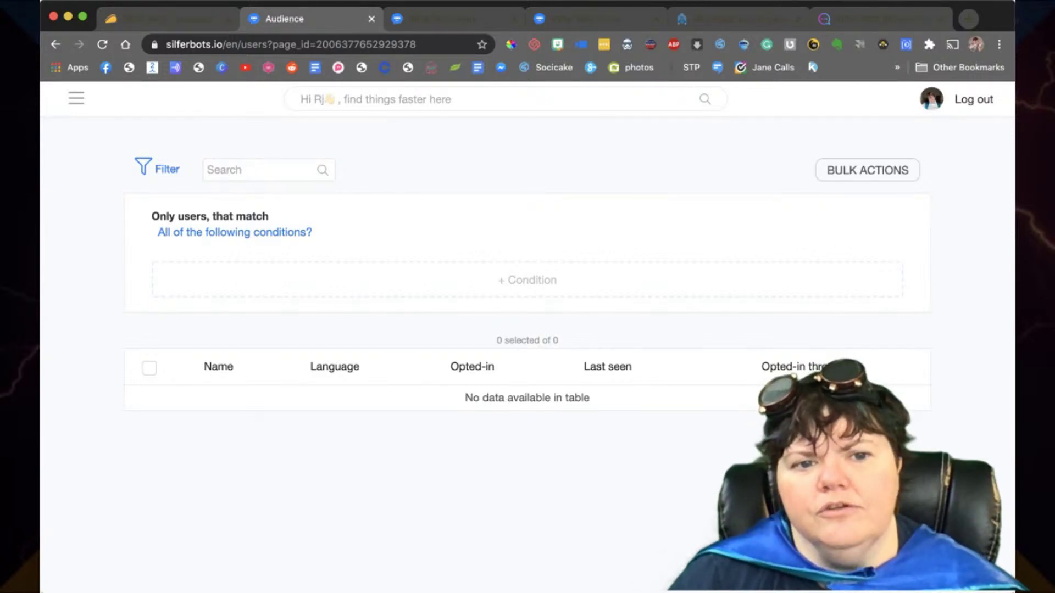
Step: Start an audience filter condition, browse the available fields, choose Tags, view its comparison operators, and cancel the condition
left_click(528, 280)
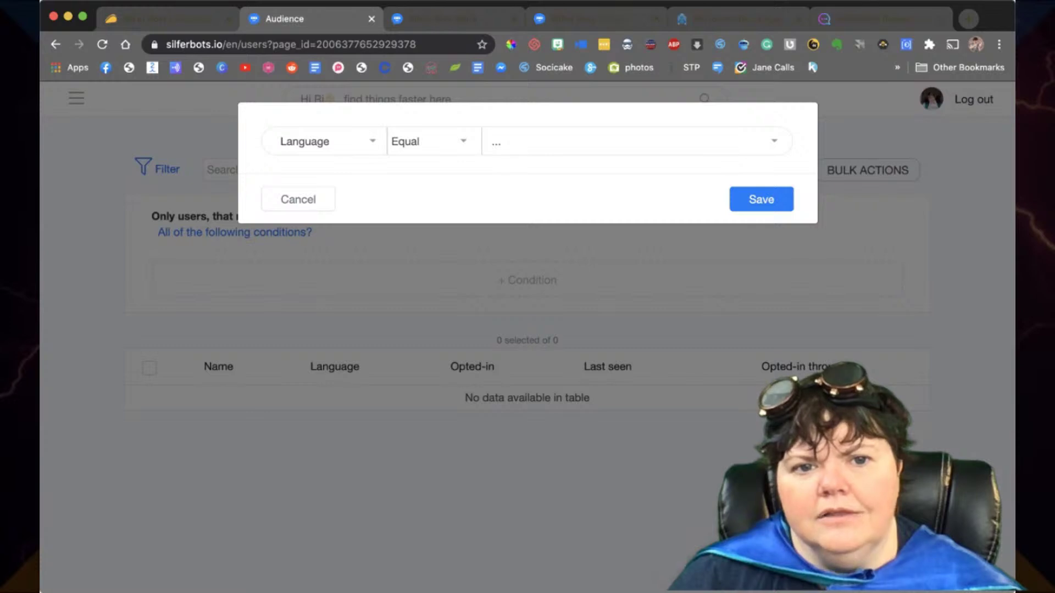
left_click(324, 141)
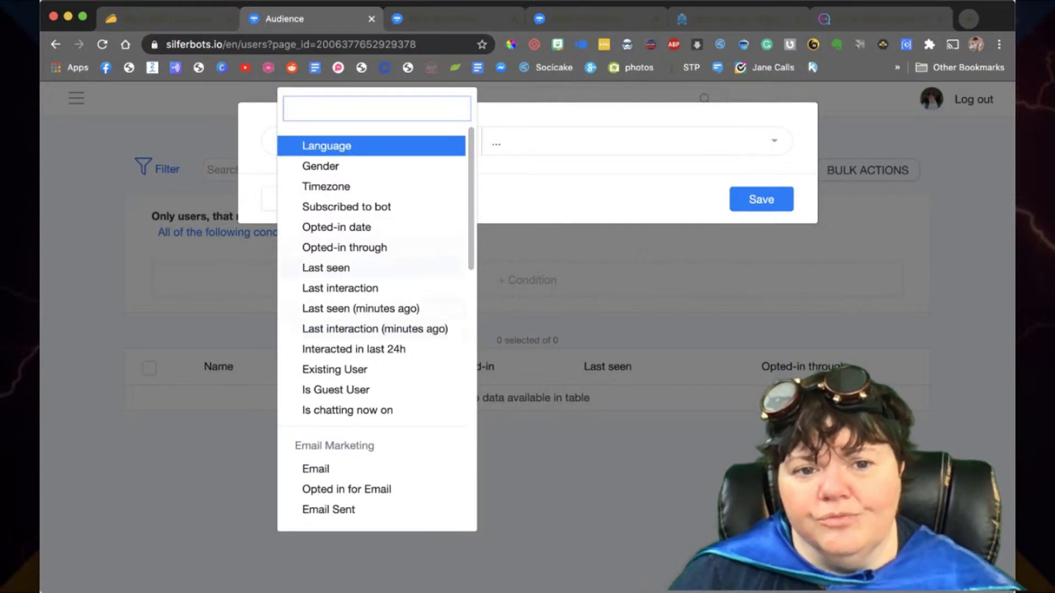
scroll(374, 330, "down", 5)
scroll(374, 379, "down", 5)
scroll(374, 379, "down", 2)
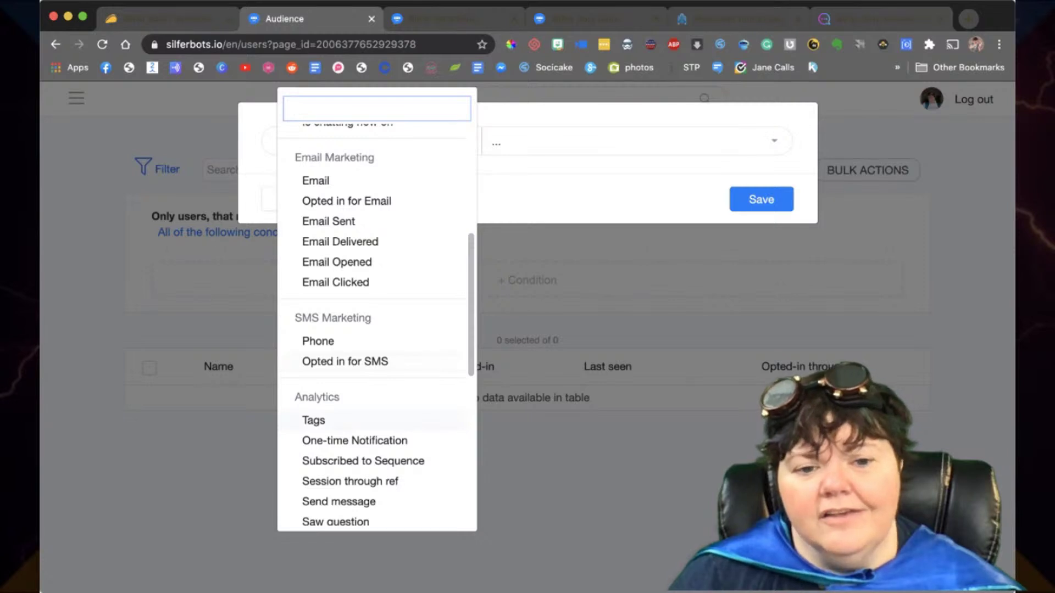
left_click(313, 420)
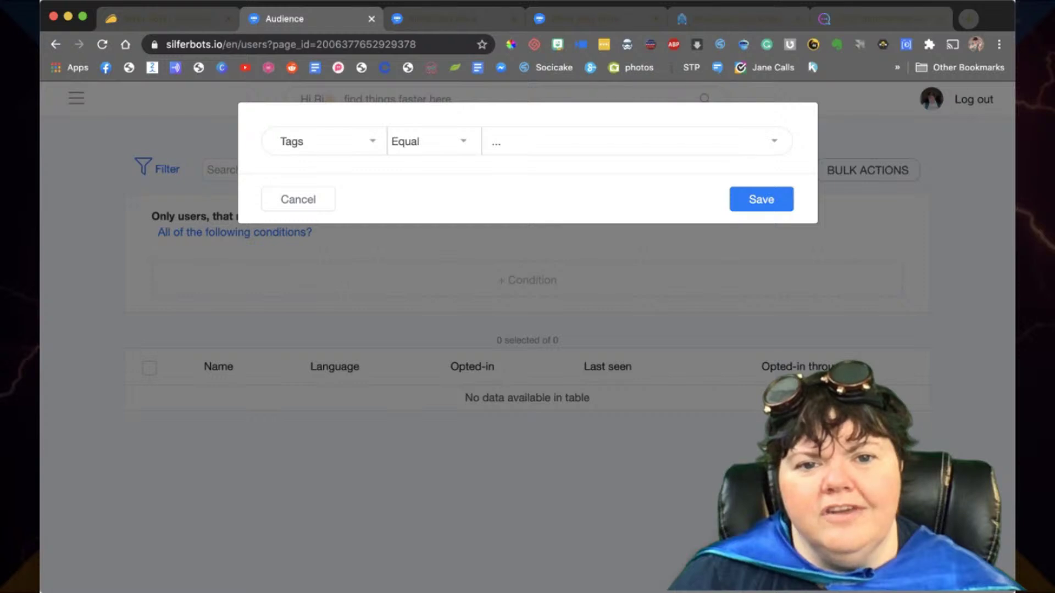
left_click(429, 141)
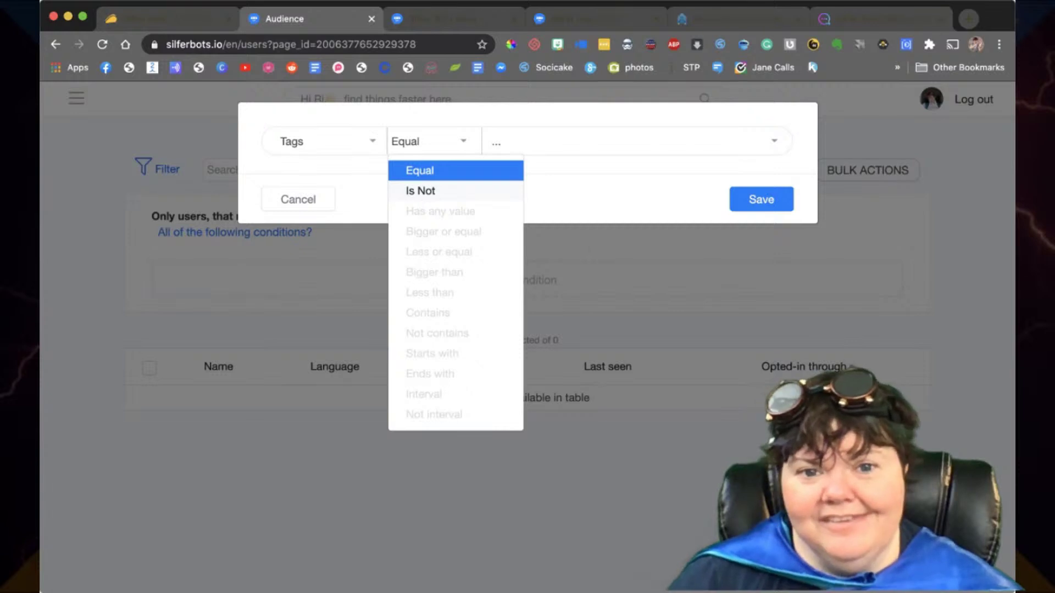
key("Escape")
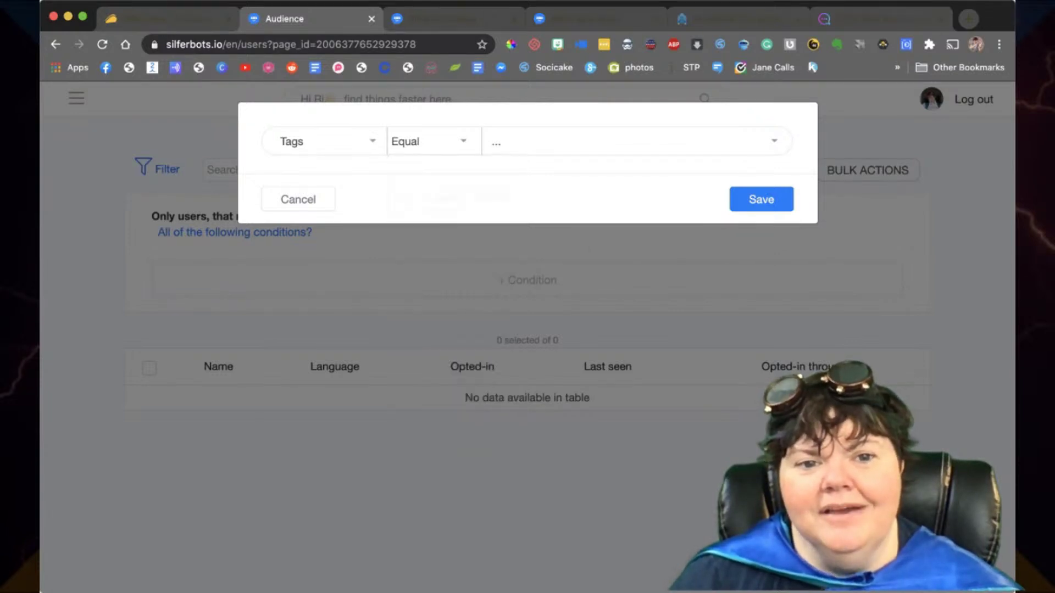
left_click(298, 199)
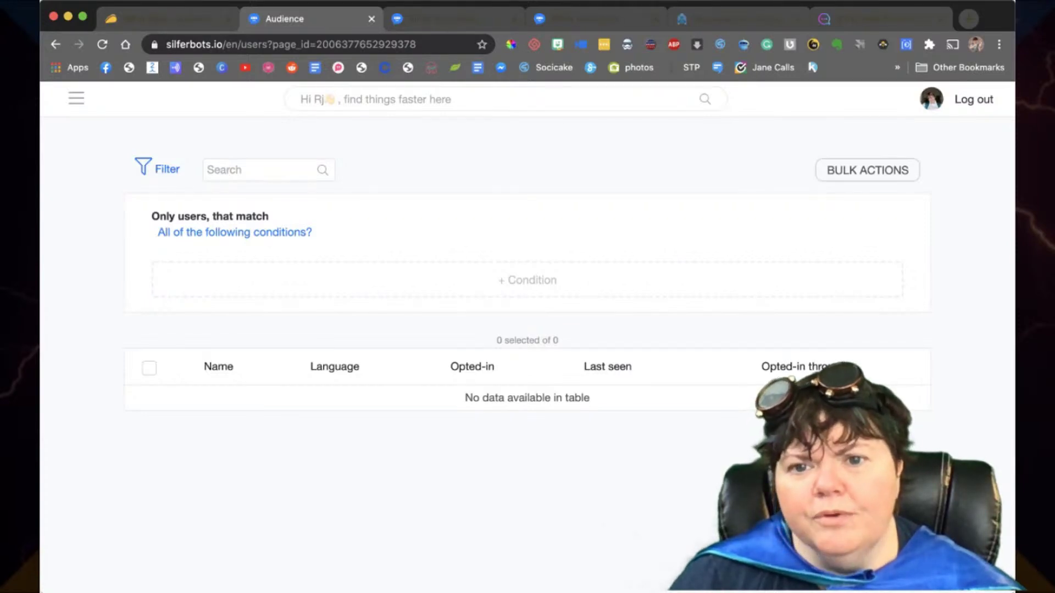
Step: Show the bulk actions available for audience users
left_click(867, 171)
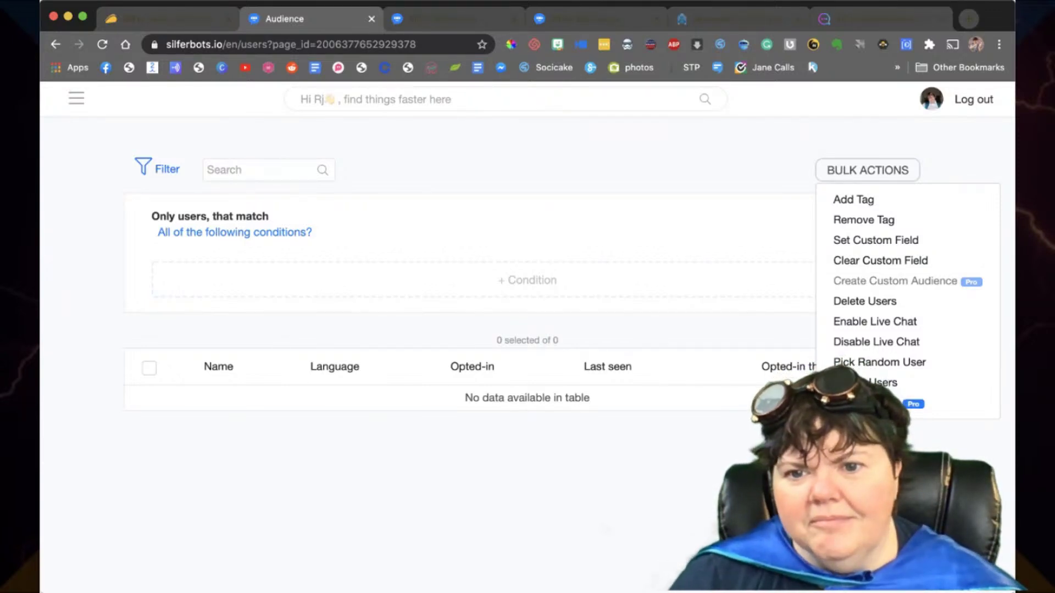
Step: Open the user import form, view its fields for the Other and Manychat sources, and cancel the import
left_click(879, 382)
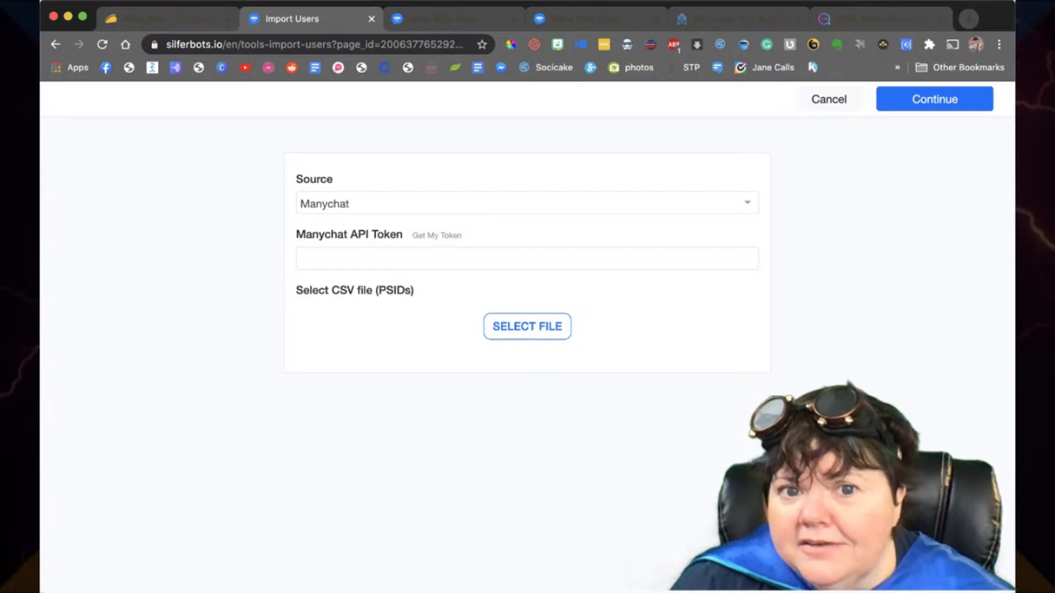
left_click(329, 203)
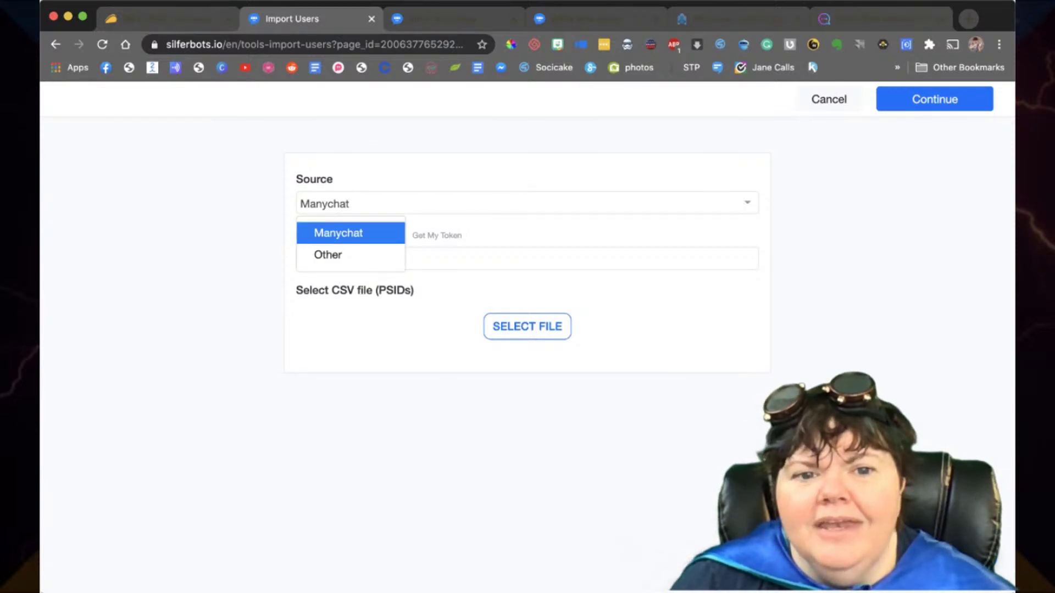
left_click(350, 255)
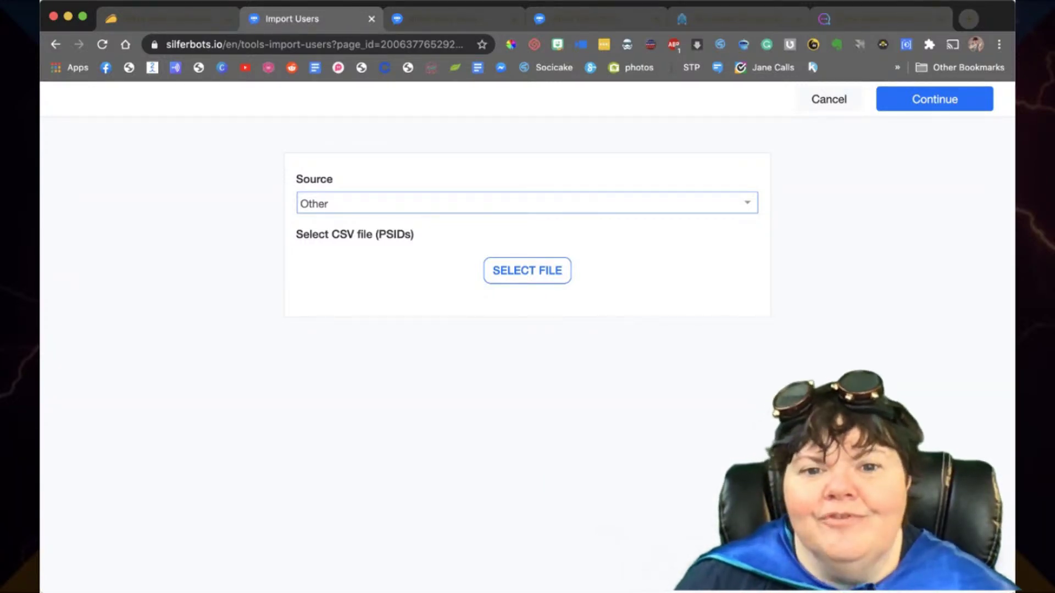
left_click(526, 203)
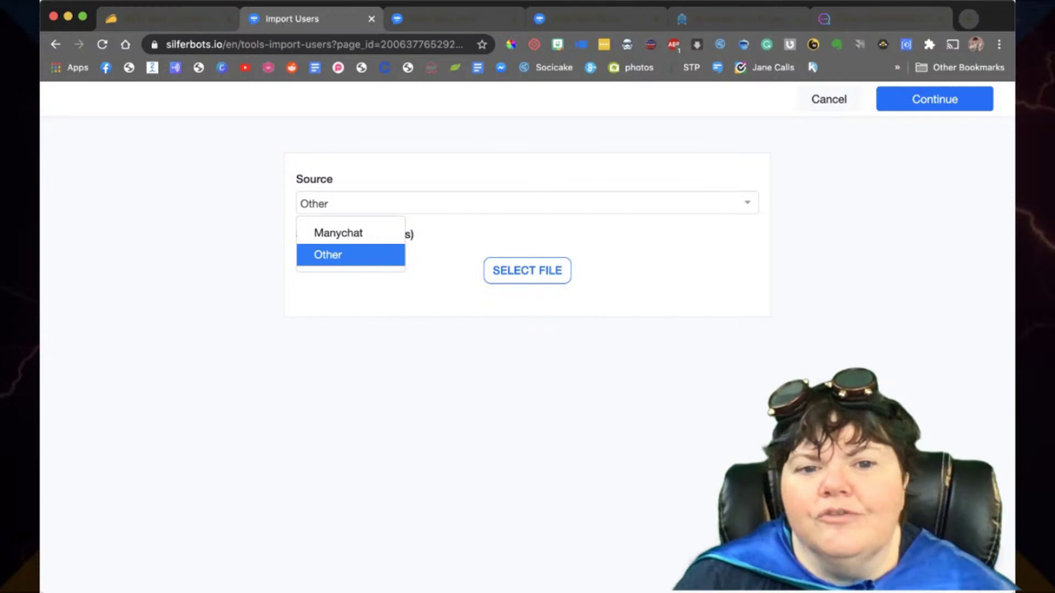
left_click(338, 233)
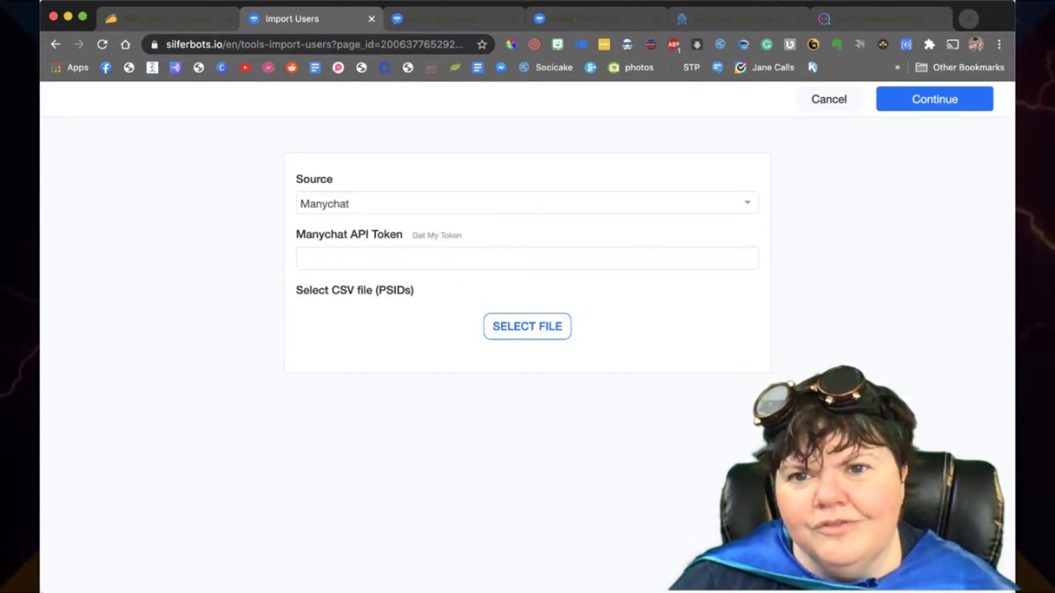
left_click(829, 99)
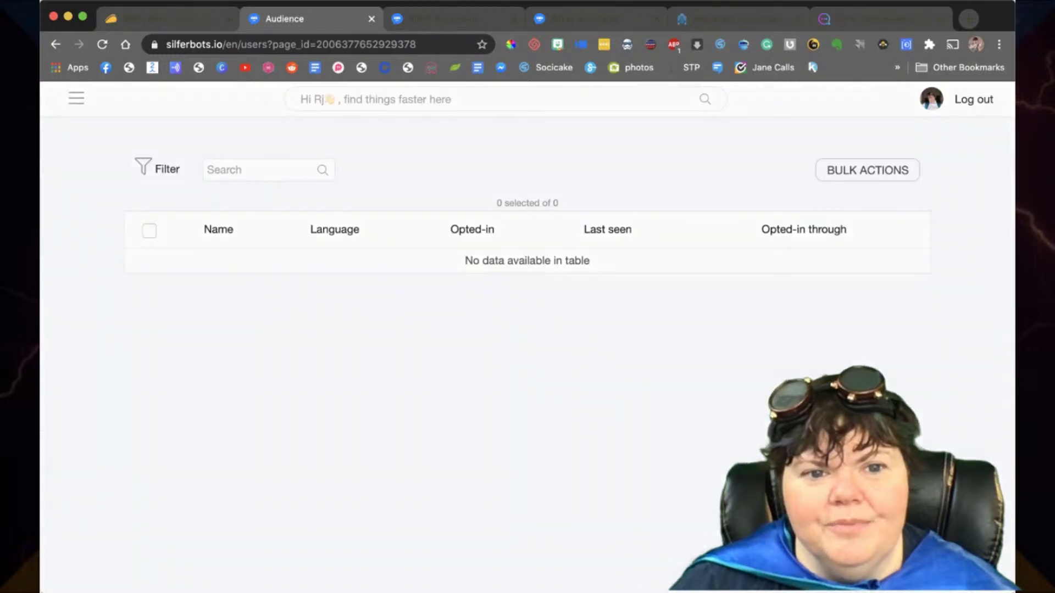
Step: Go to the Flows section and open the Default Reply flow for editing
left_click(76, 98)
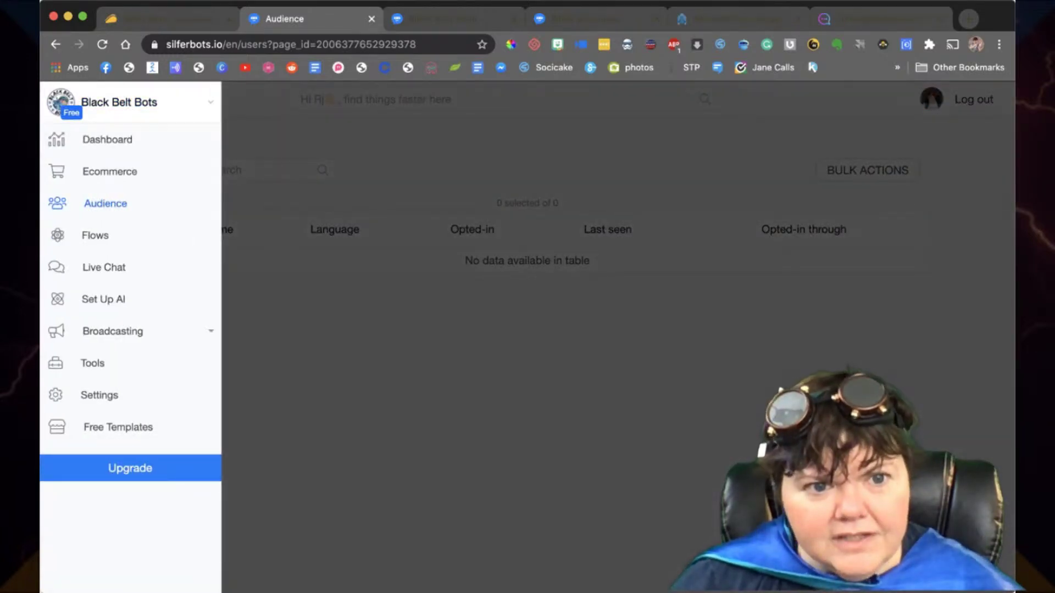
left_click(95, 235)
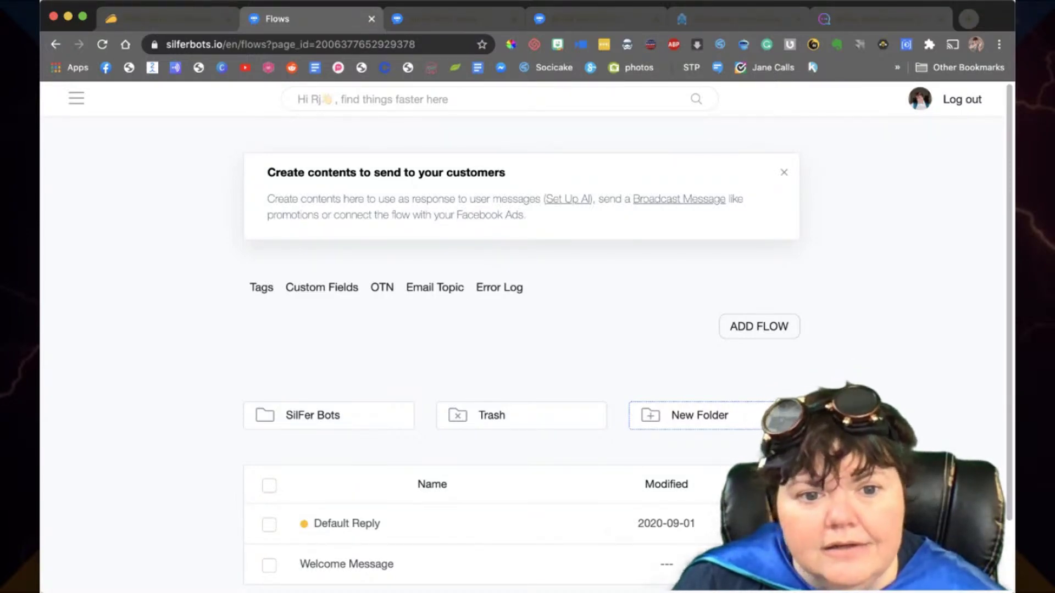
scroll(528, 329, "down", 3)
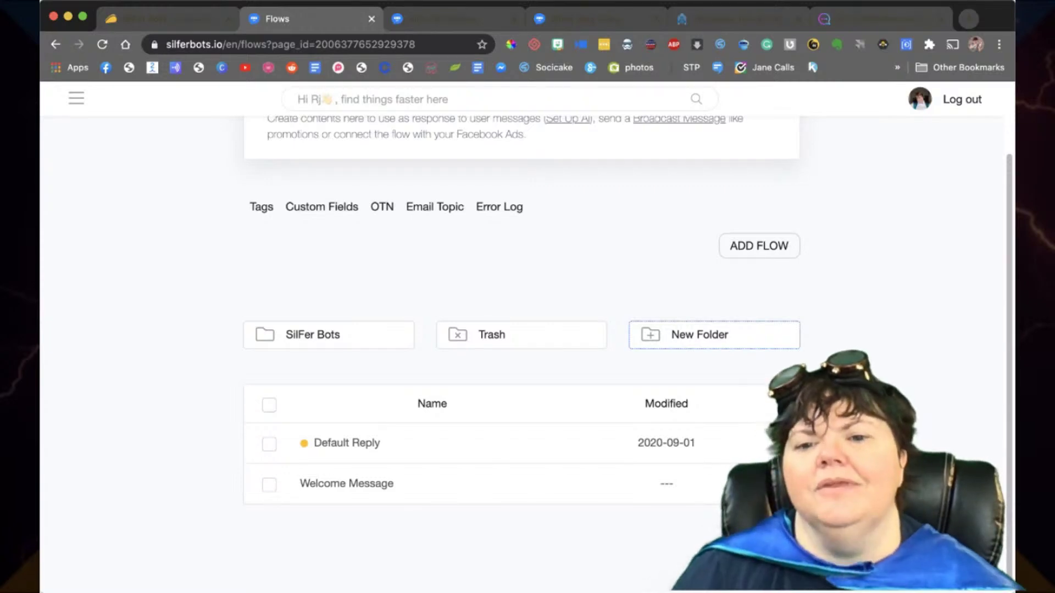
left_click(768, 443)
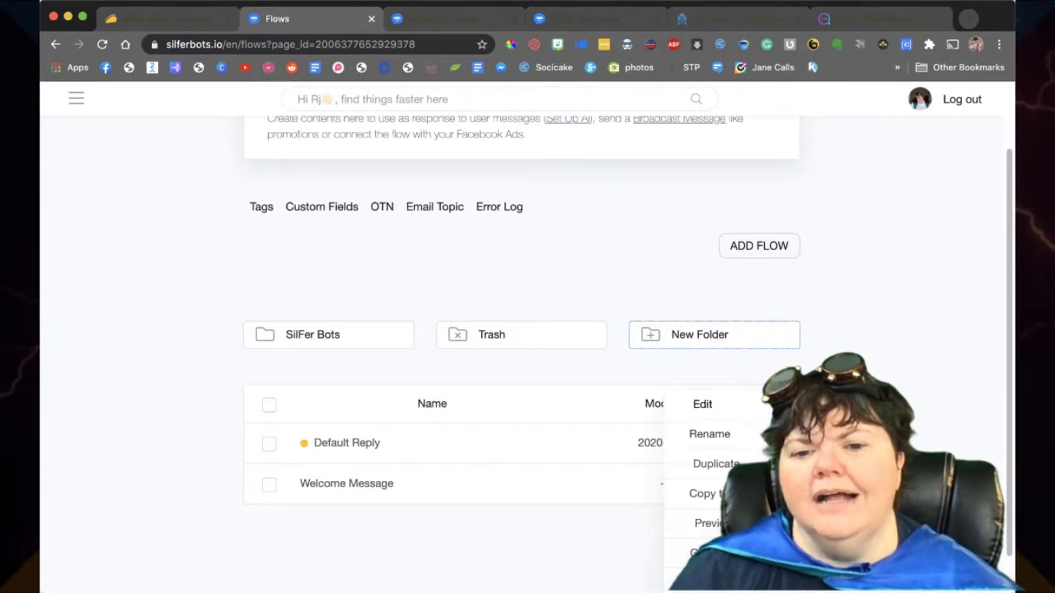
left_click(703, 404)
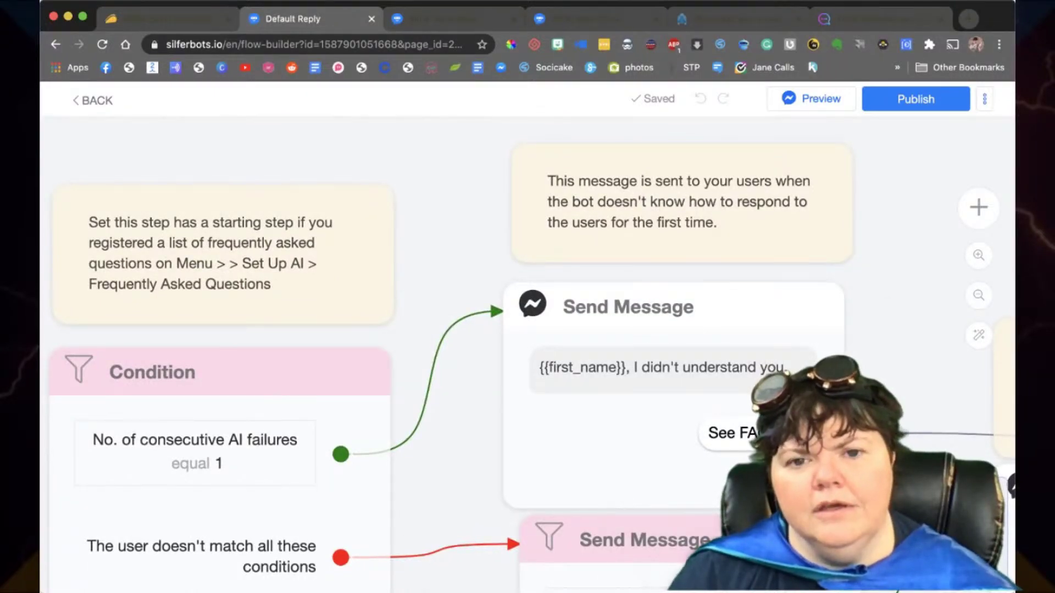
Step: Examine the overall layout of the Default Reply flow and how its steps connect
scroll(423, 425, "down", 1)
scroll(423, 424, "down", 5)
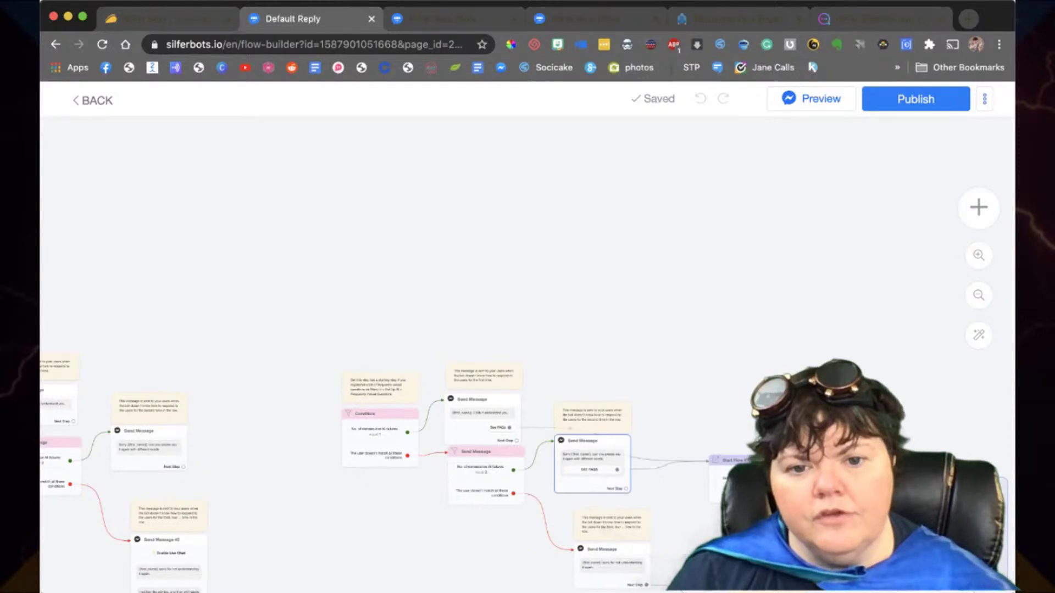
left_click_drag(660, 385, 628, 328)
scroll(376, 419, "right", 5)
scroll(376, 418, "down", 3)
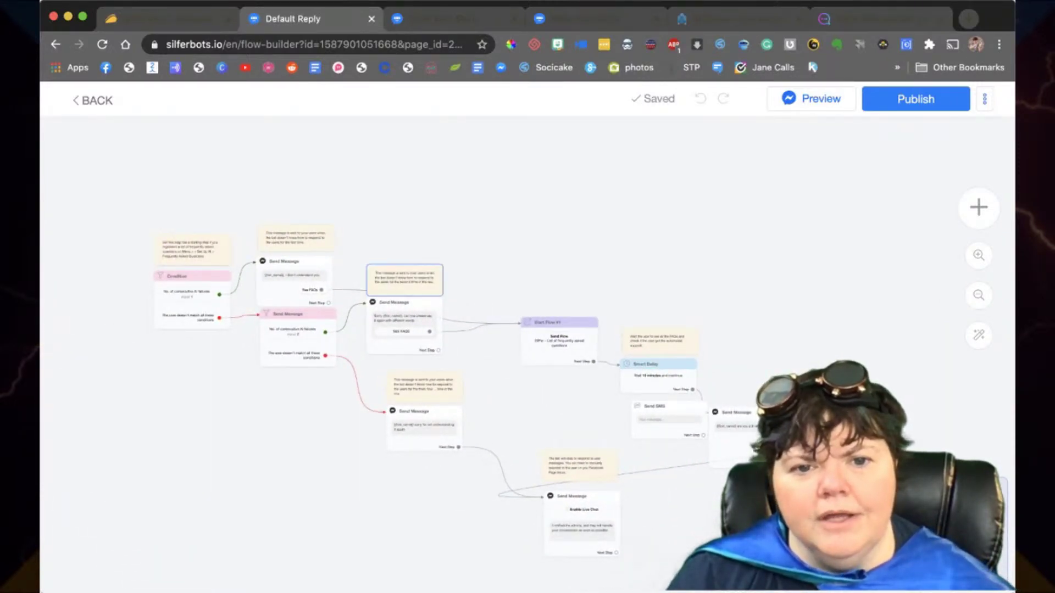
Step: Examine the replies for the first and second AI failures and the Start Flow #1 step their FAQ buttons lead to
scroll(419, 270, "up", 5)
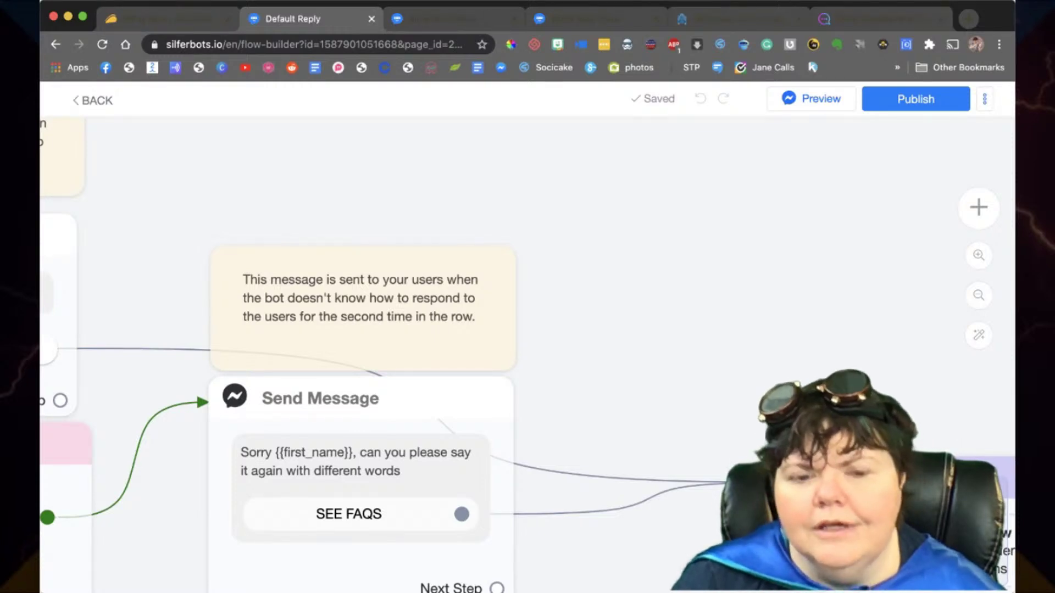
scroll(528, 352, "down", 3)
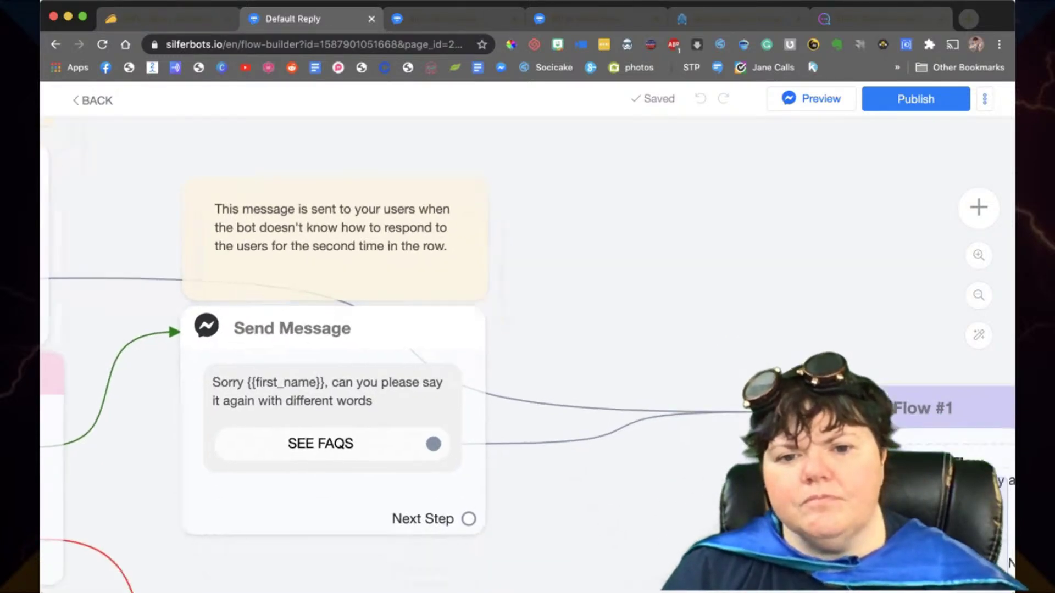
scroll(528, 351, "right", 7)
scroll(528, 352, "down", 2)
scroll(527, 351, "right", 5)
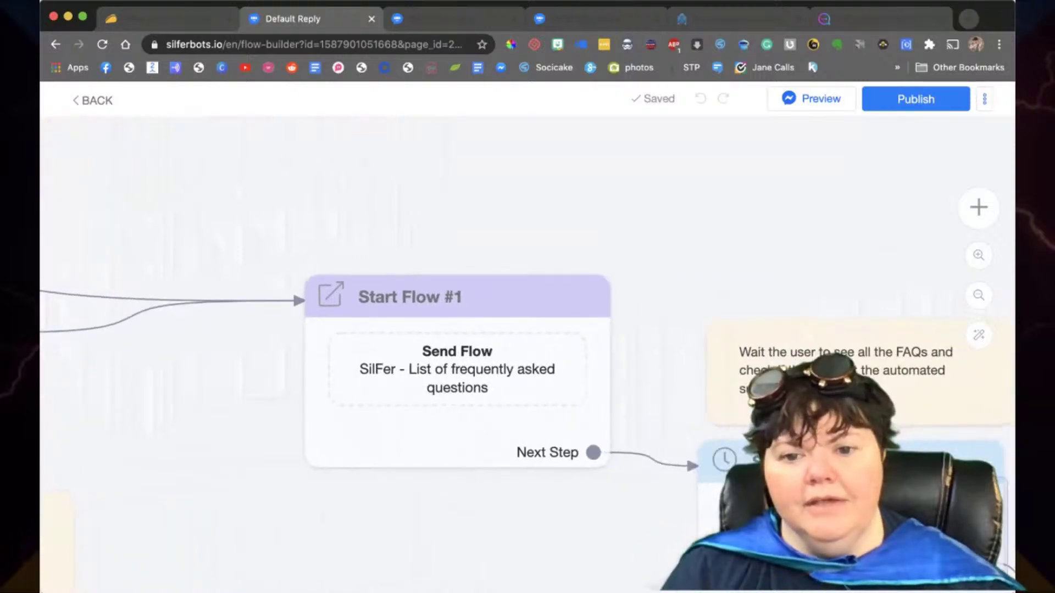
scroll(528, 352, "left", 15)
scroll(527, 352, "up", 3)
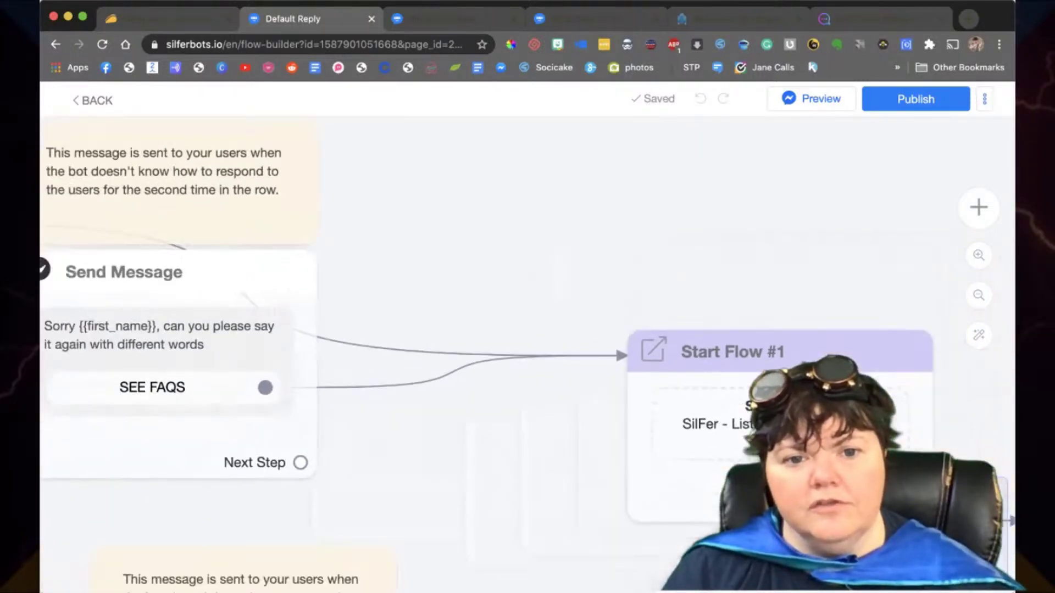
scroll(528, 352, "right", 5)
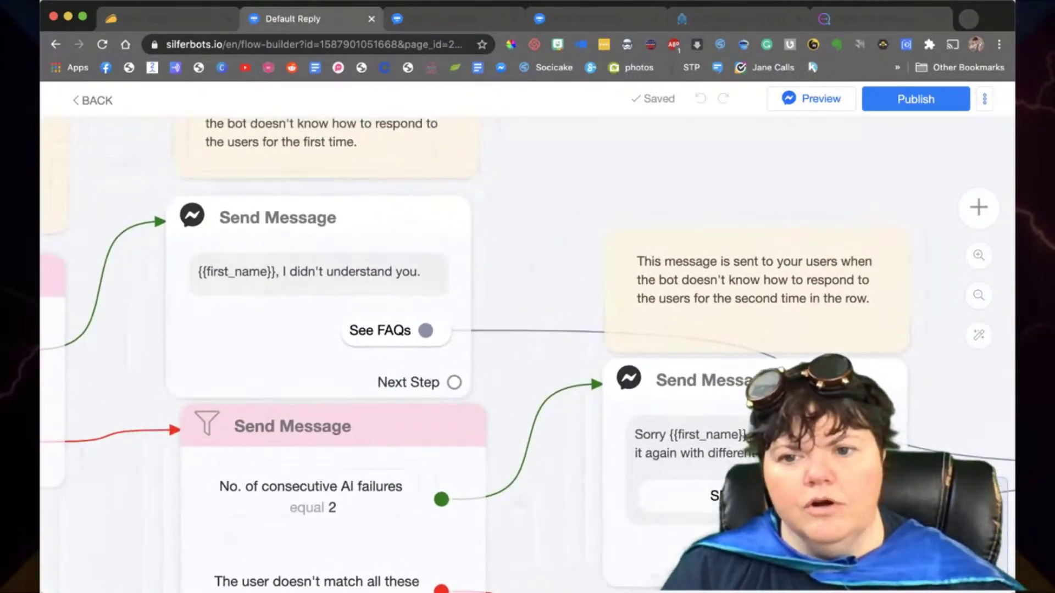
scroll(527, 352, "down", 2)
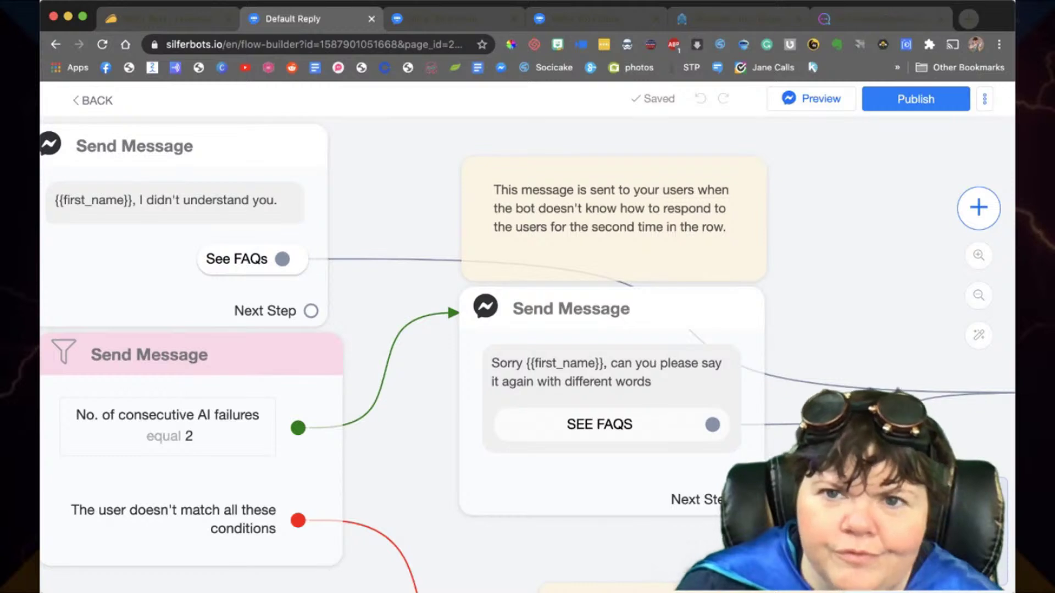
Step: Show the step types available for adding to the flow, from Send Message through to the notes option
left_click(979, 208)
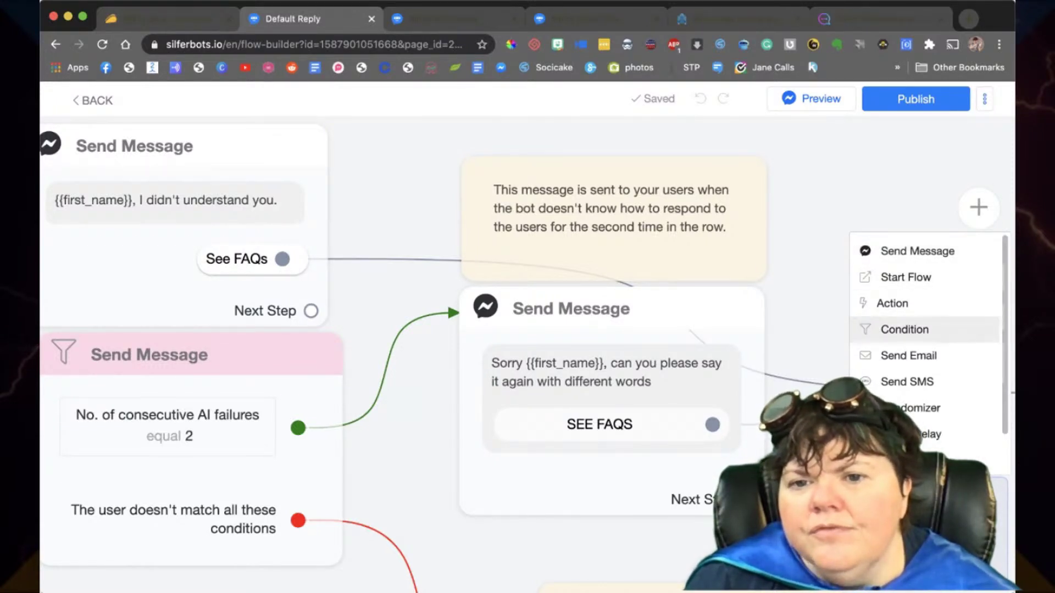
scroll(923, 333, "down", 2)
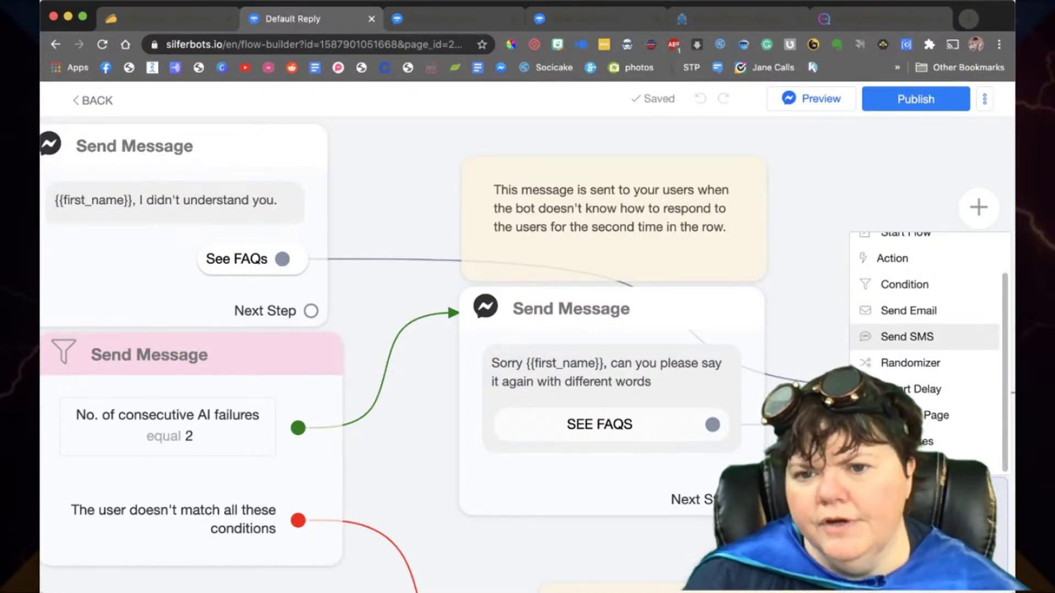
scroll(929, 329, "up", 2)
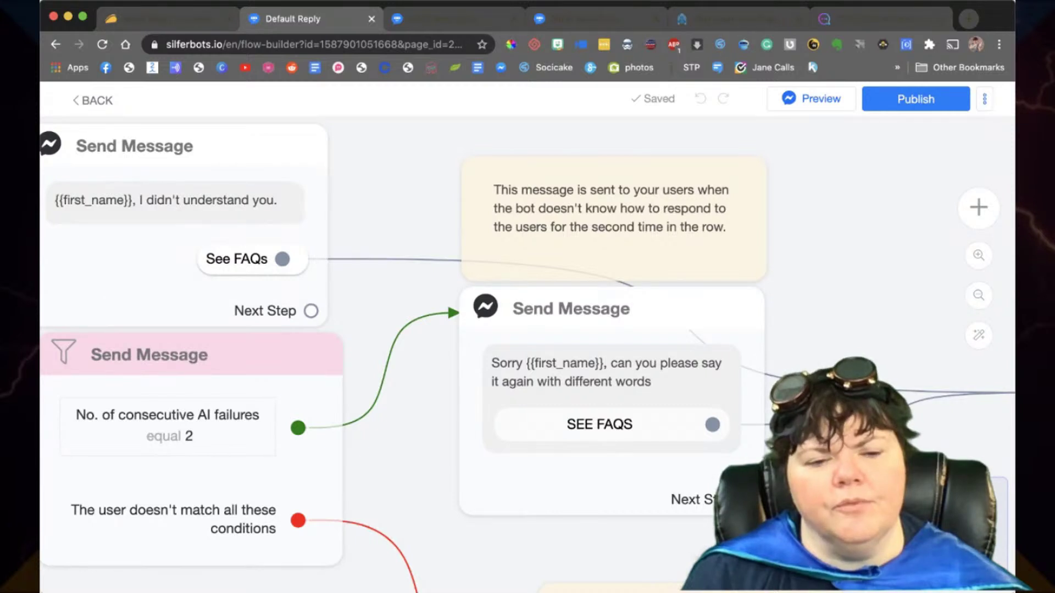
Step: Add a Landing Page step to the Default Reply flow
scroll(528, 352, "left", 8)
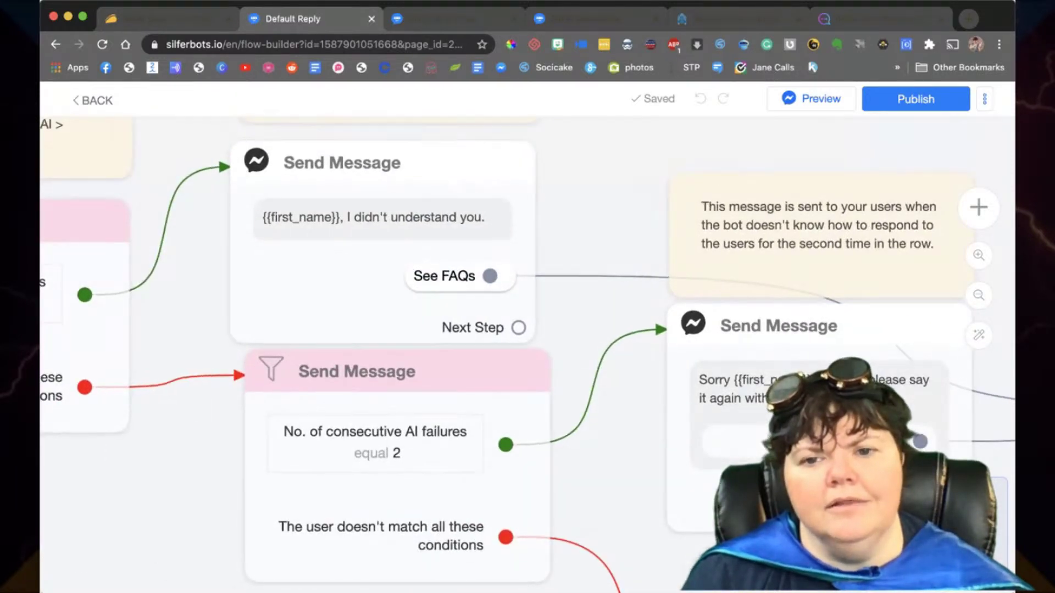
scroll(630, 258, "down", 6)
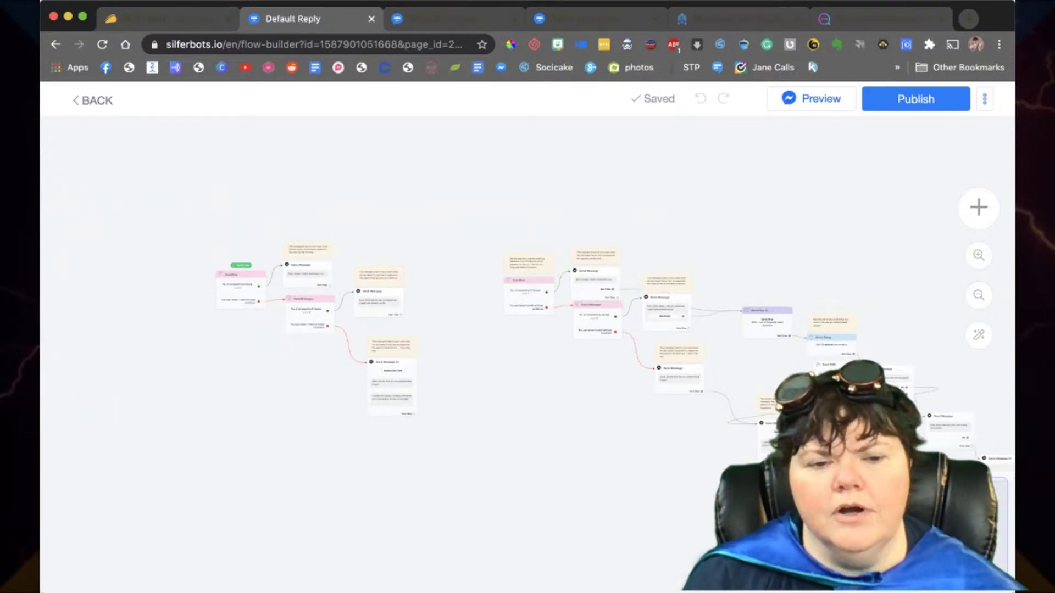
scroll(527, 341, "left", 3)
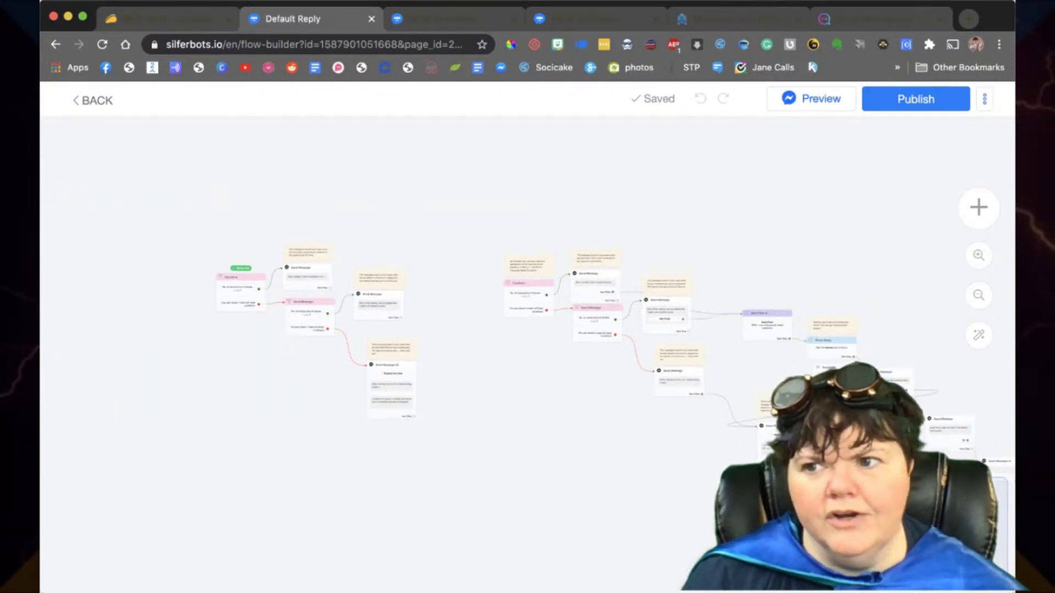
scroll(527, 341, "down", 3)
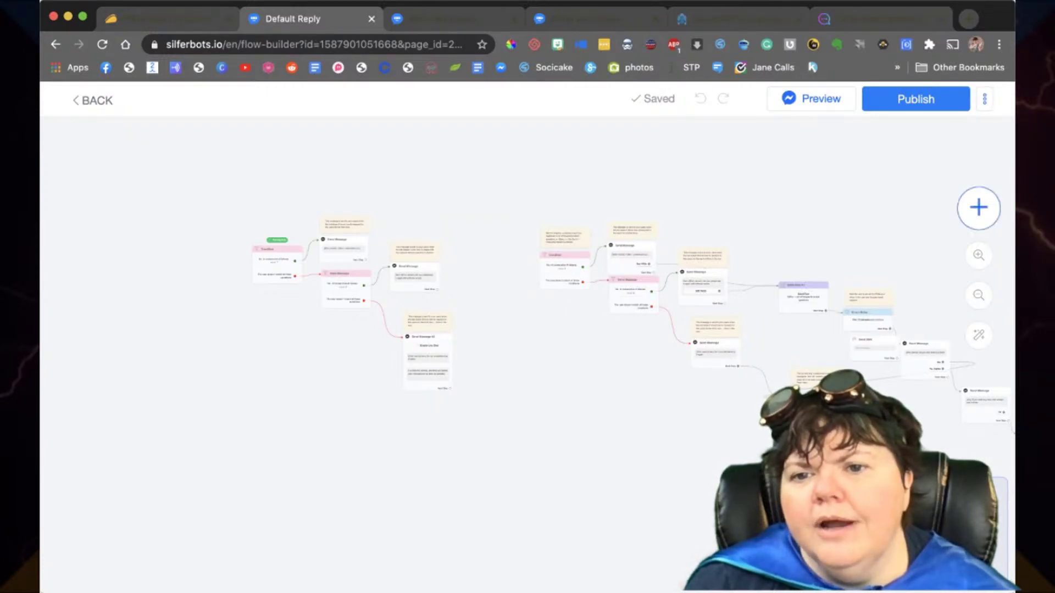
left_click(978, 207)
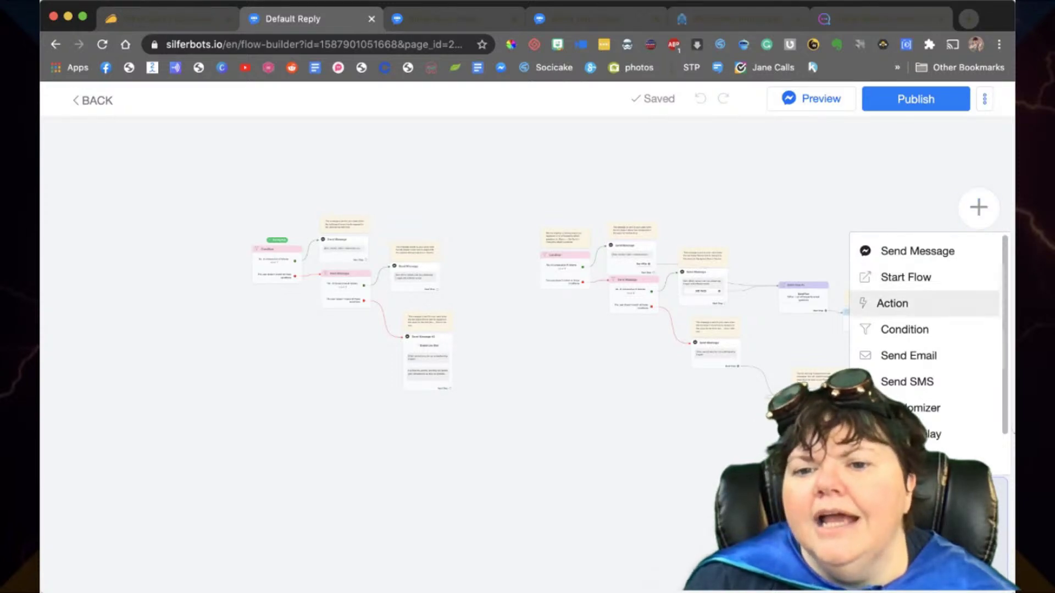
scroll(928, 352, "down", 1)
scroll(928, 352, "down", 2)
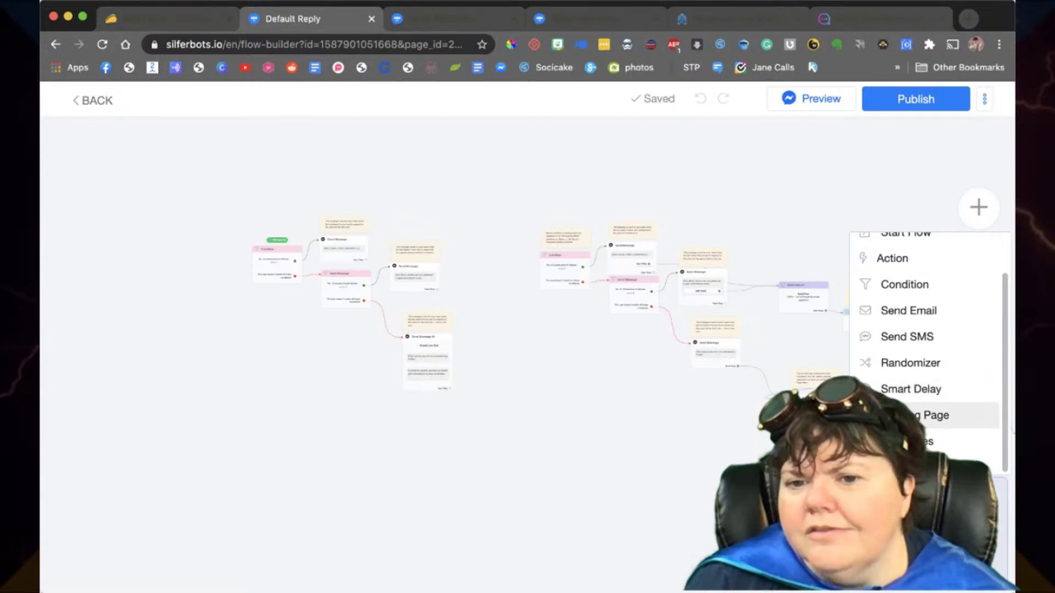
left_click(934, 415)
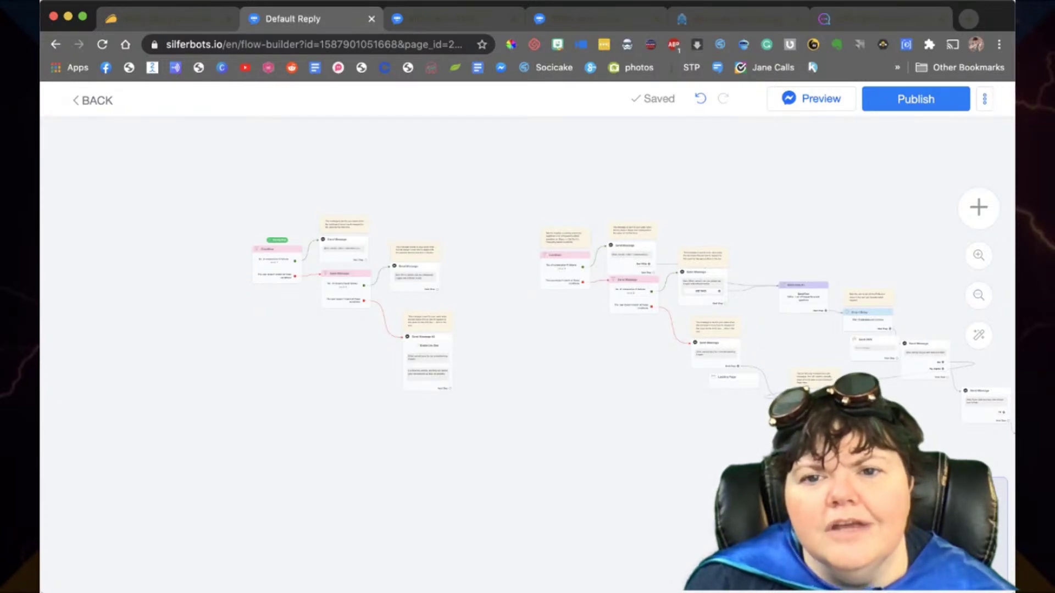
Step: Add a second Landing Page step to the Default Reply flow
scroll(798, 484, "down", 3)
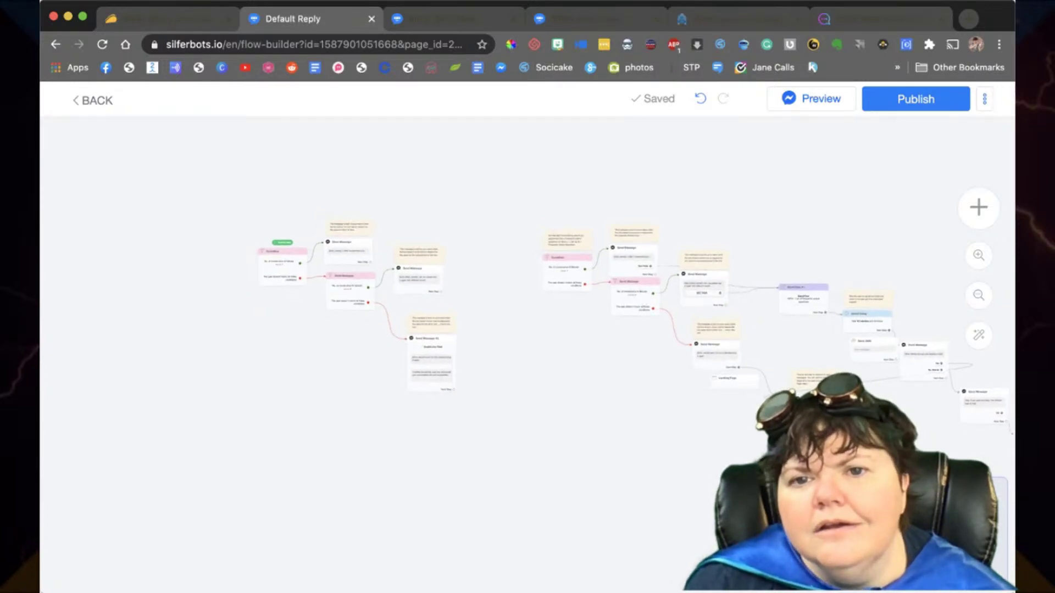
scroll(810, 489, "up", 2)
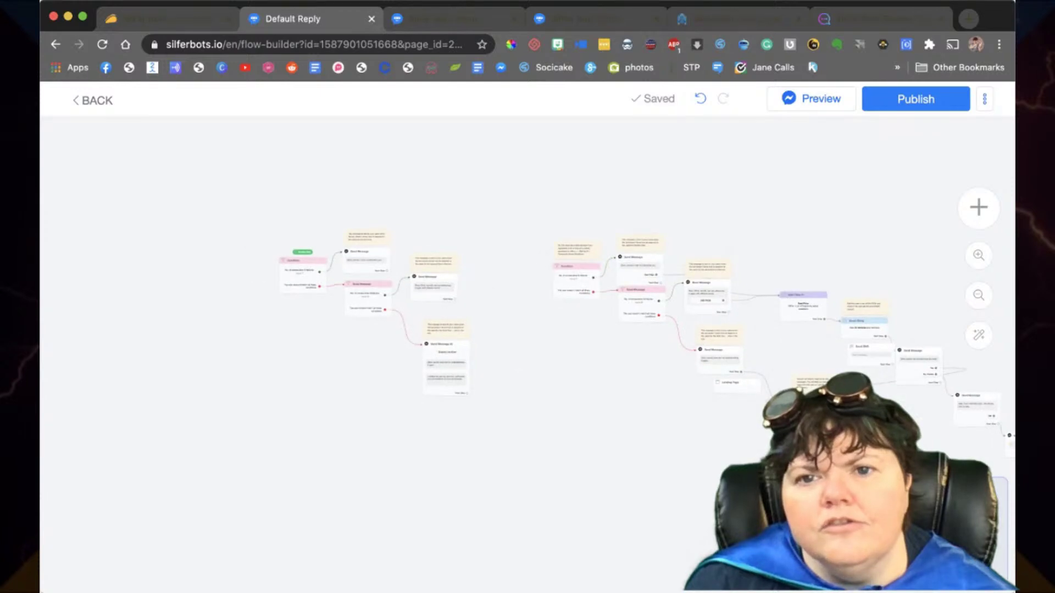
left_click(979, 207)
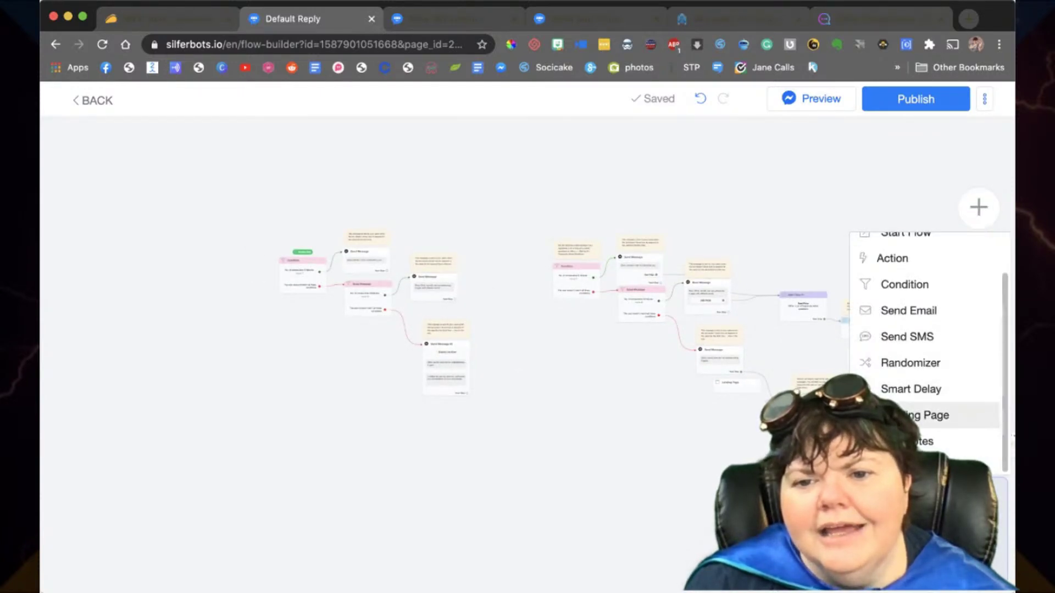
left_click(934, 416)
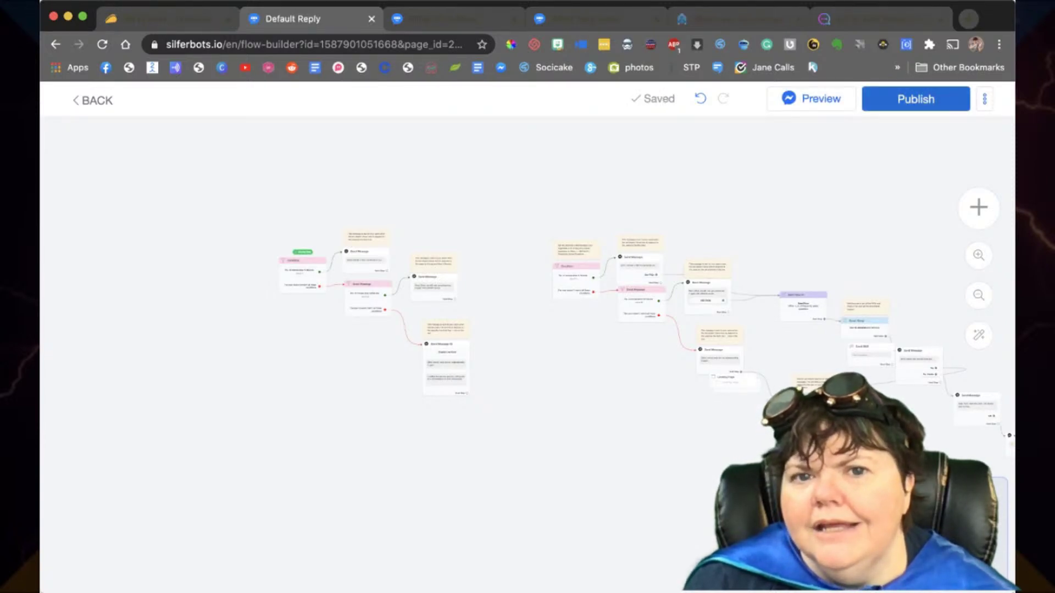
Step: Open the Send SMS step and look at its message field and image option
left_click(870, 355)
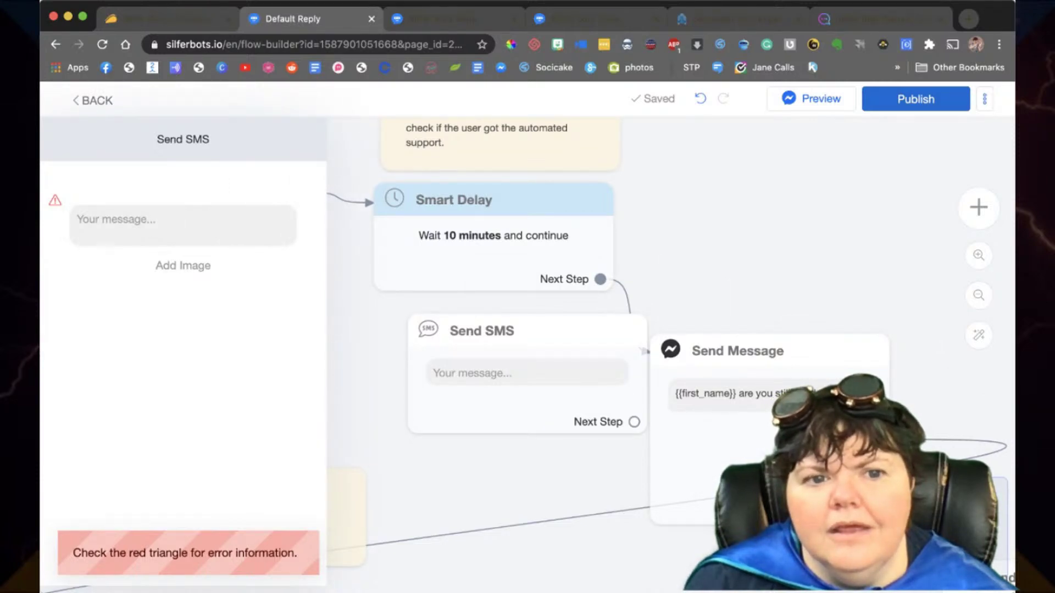
left_click(183, 226)
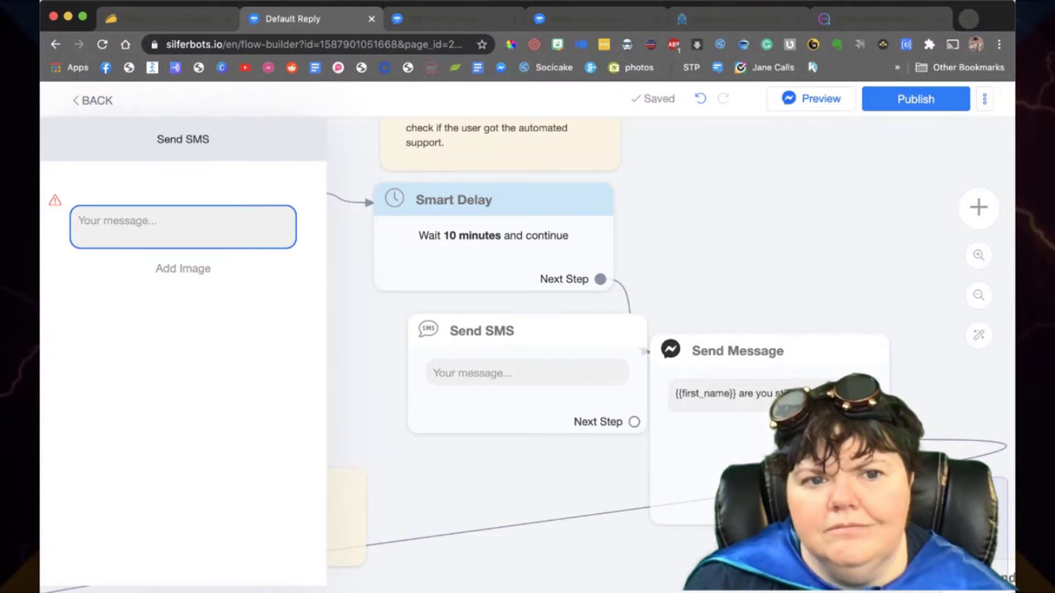
left_click(183, 357)
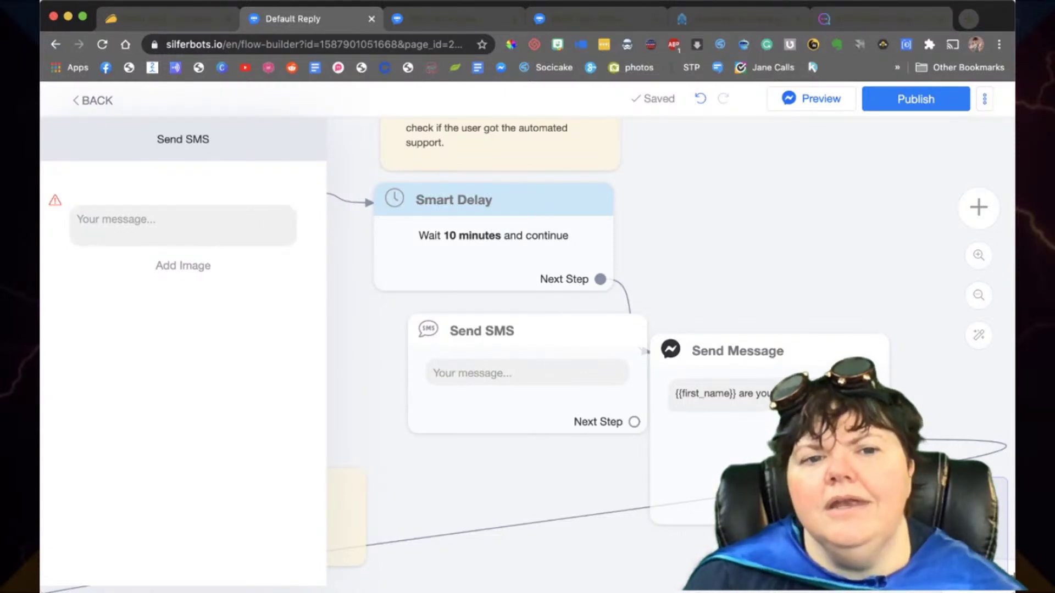
left_click(183, 139)
left_click(404, 219)
left_click(360, 335)
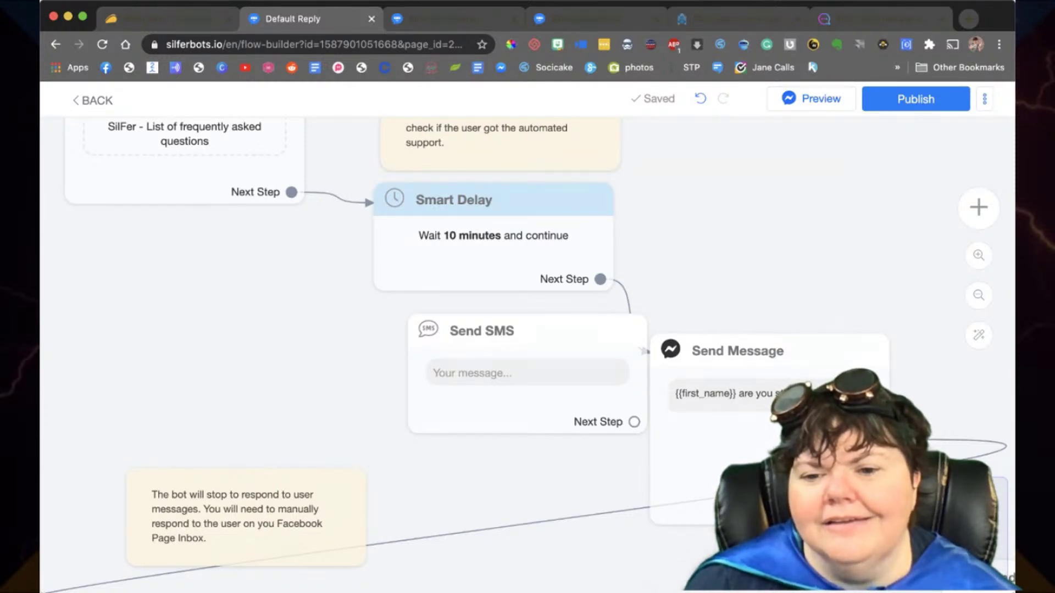
Step: Show the additional options for the Default Reply flow, such as Rename, Duplicate and Copy to Another Page
scroll(527, 330, "down", 8)
scroll(527, 329, "right", 10)
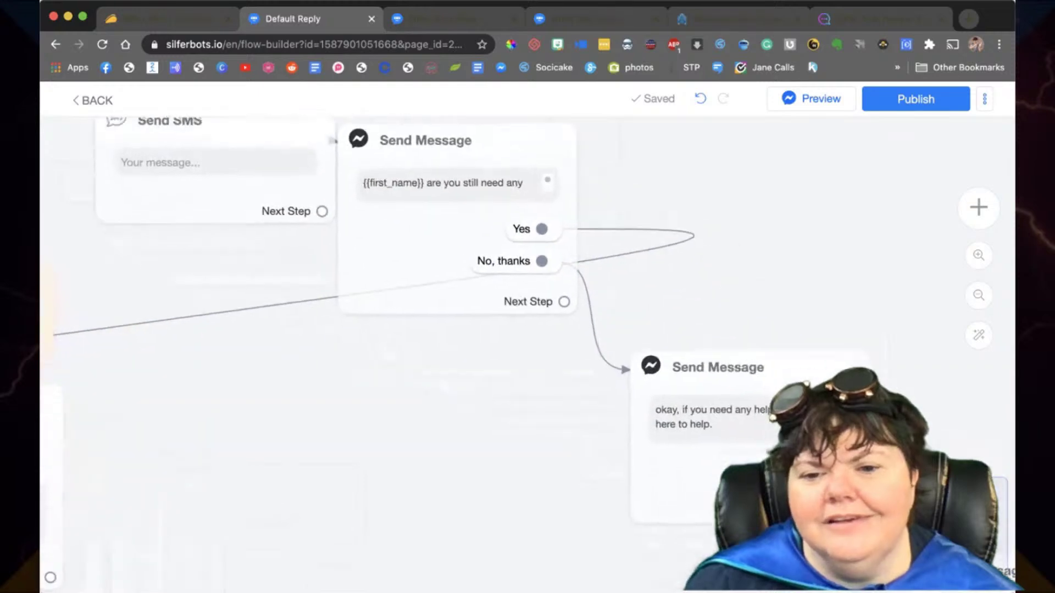
scroll(527, 330, "up", 6)
scroll(527, 330, "left", 7)
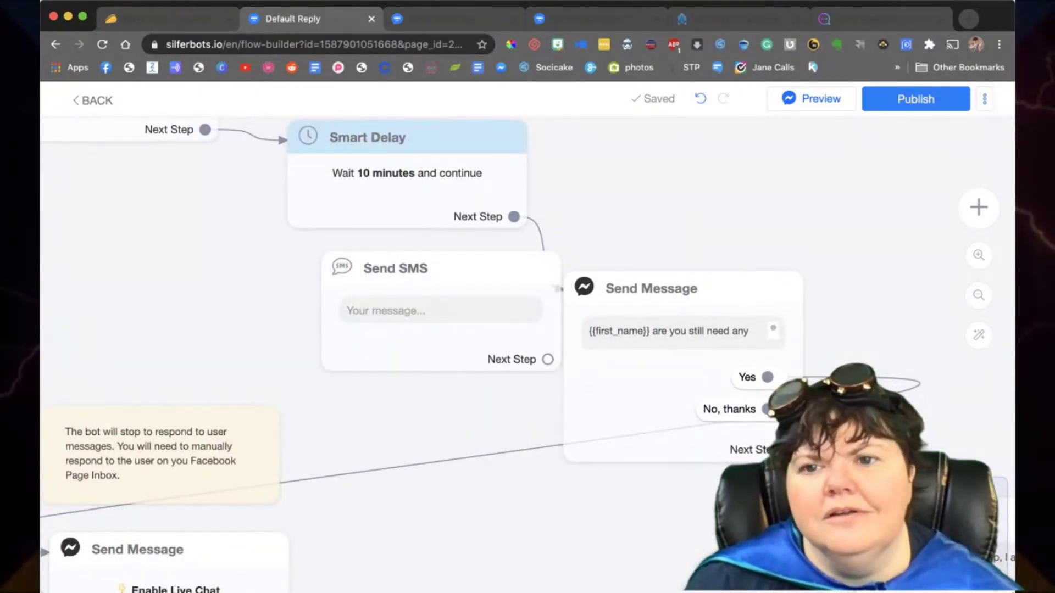
left_click(984, 99)
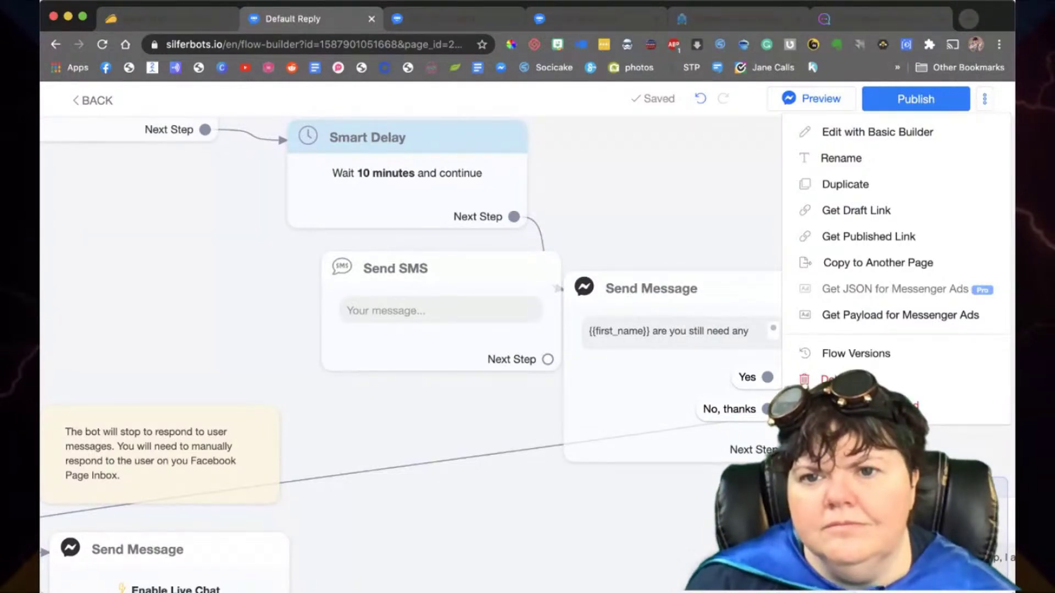
key("Escape")
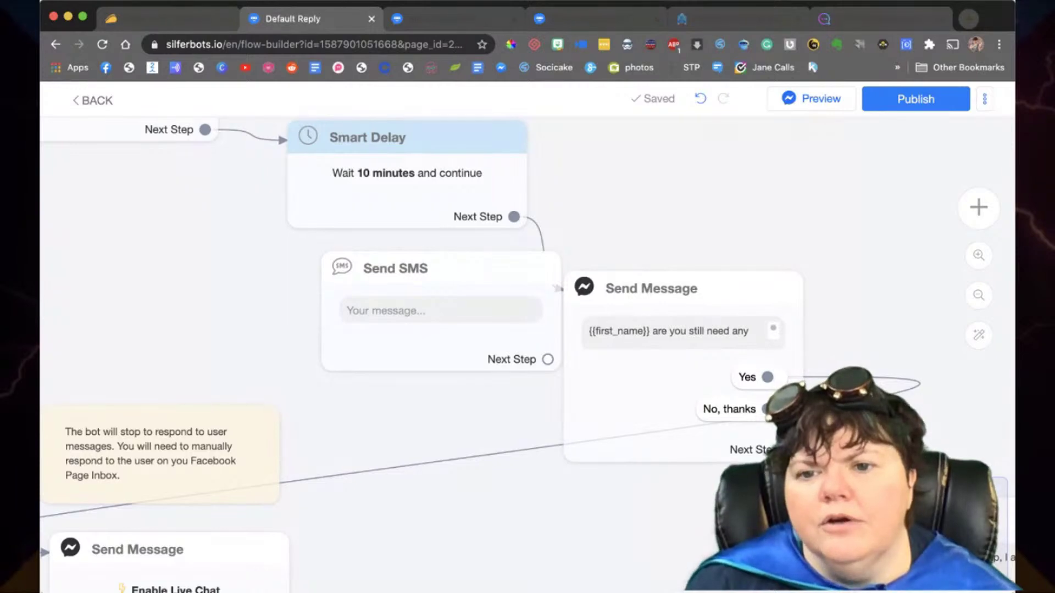
Step: Examine the sequence from Start Flow #1 through the Smart Delay to the follow-up Send Message with its Yes and No, thanks replies
scroll(527, 330, "right", 4)
scroll(528, 330, "down", 1)
scroll(385, 352, "right", 3)
scroll(384, 351, "left", 6)
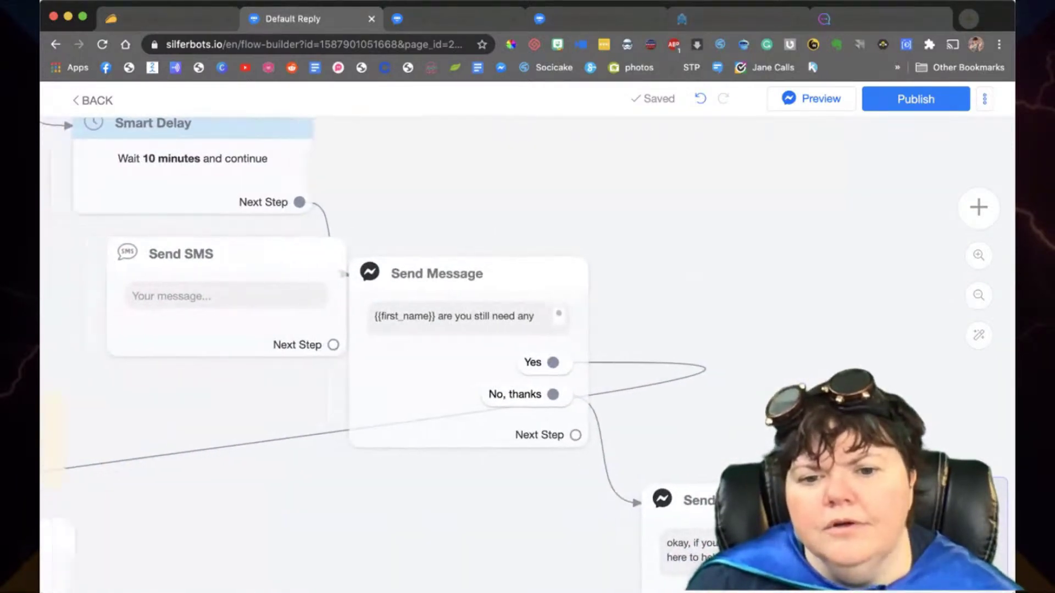
scroll(385, 352, "up", 3)
scroll(384, 352, "left", 3)
scroll(385, 352, "up", 3)
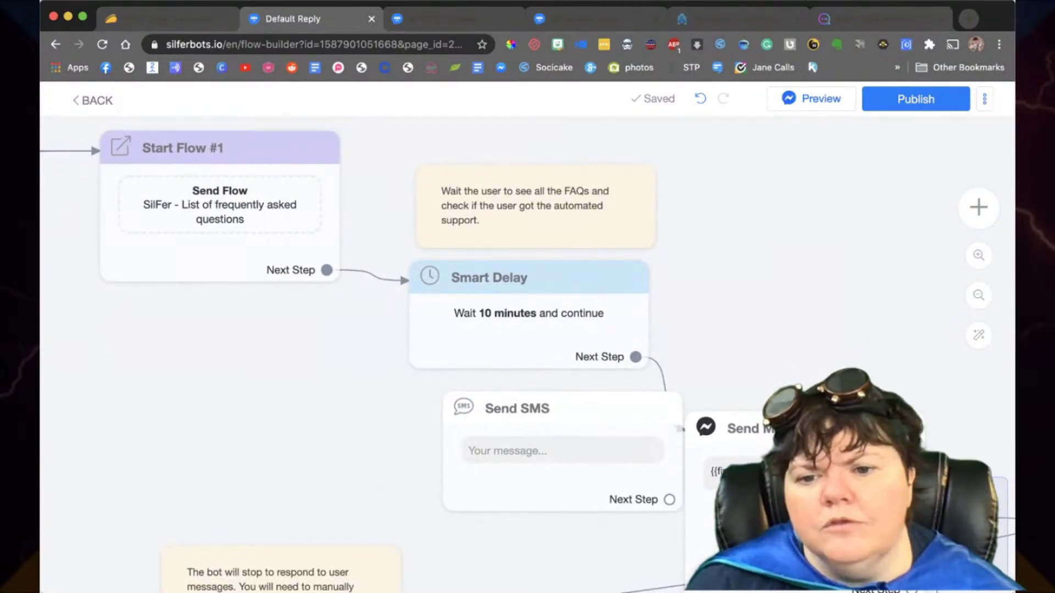
scroll(384, 351, "right", 3)
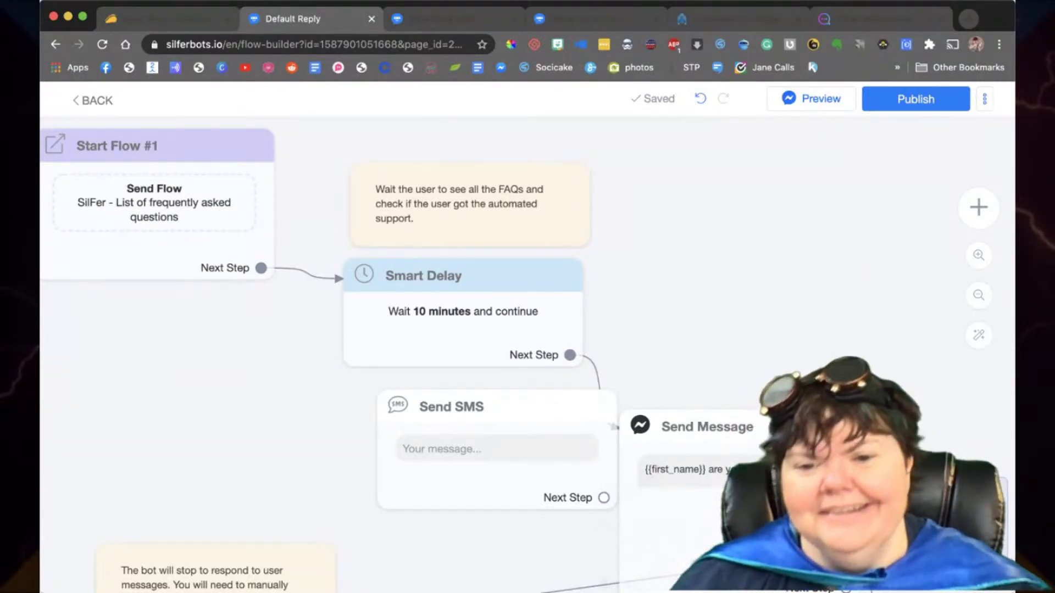
scroll(494, 352, "left", 5)
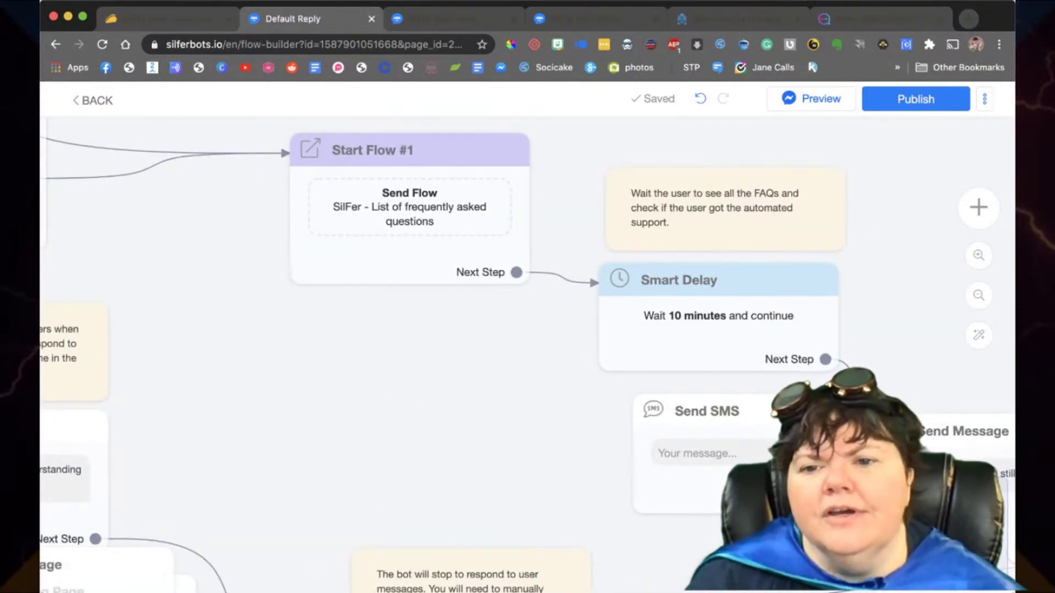
Step: Review the list of step types that can be added to the flow, from Send Message to Landing Page
left_click(979, 208)
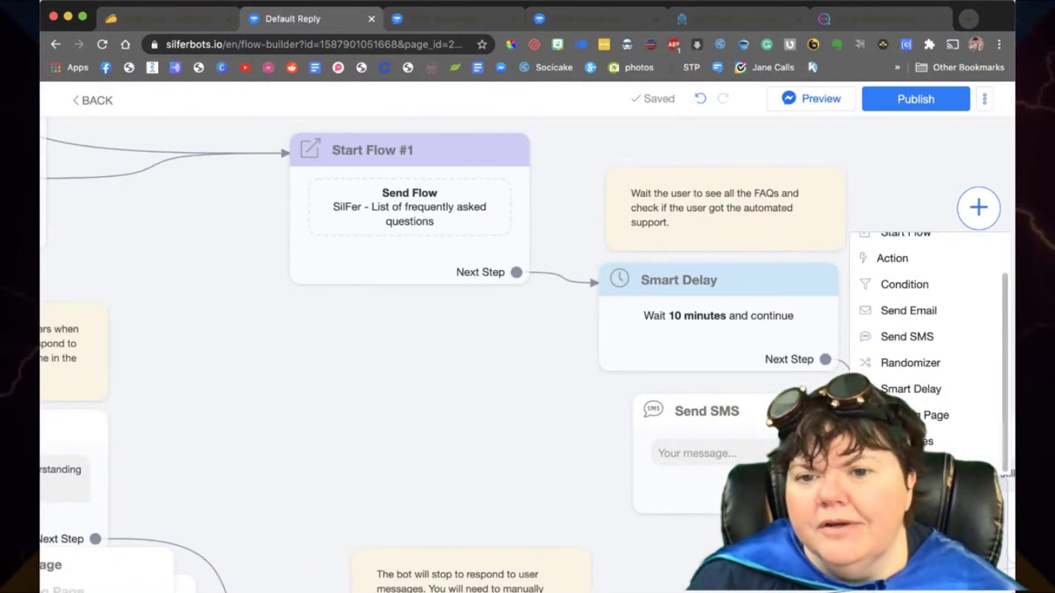
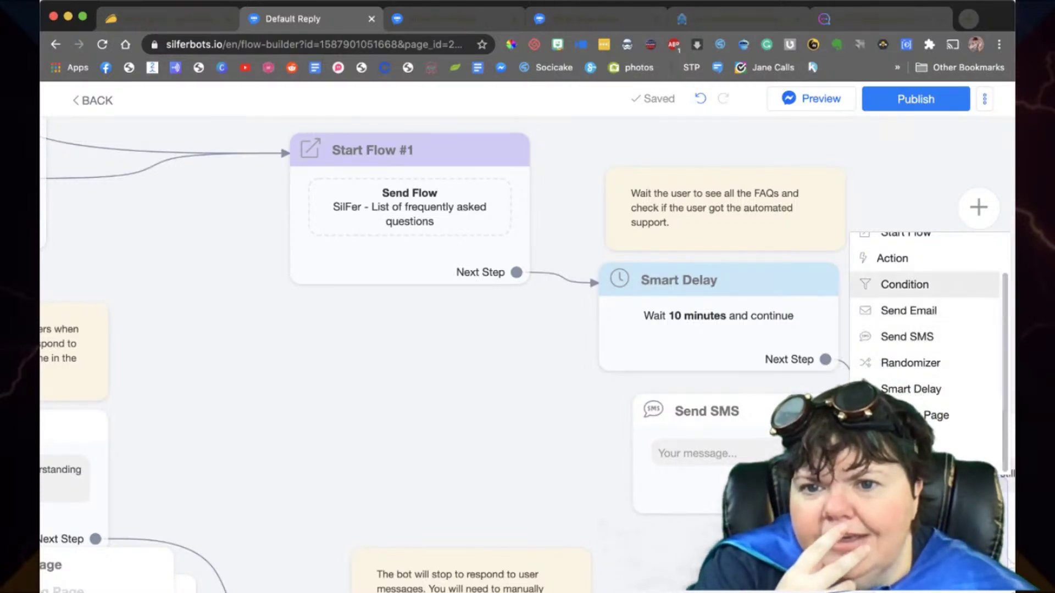
scroll(923, 308, "up", 2)
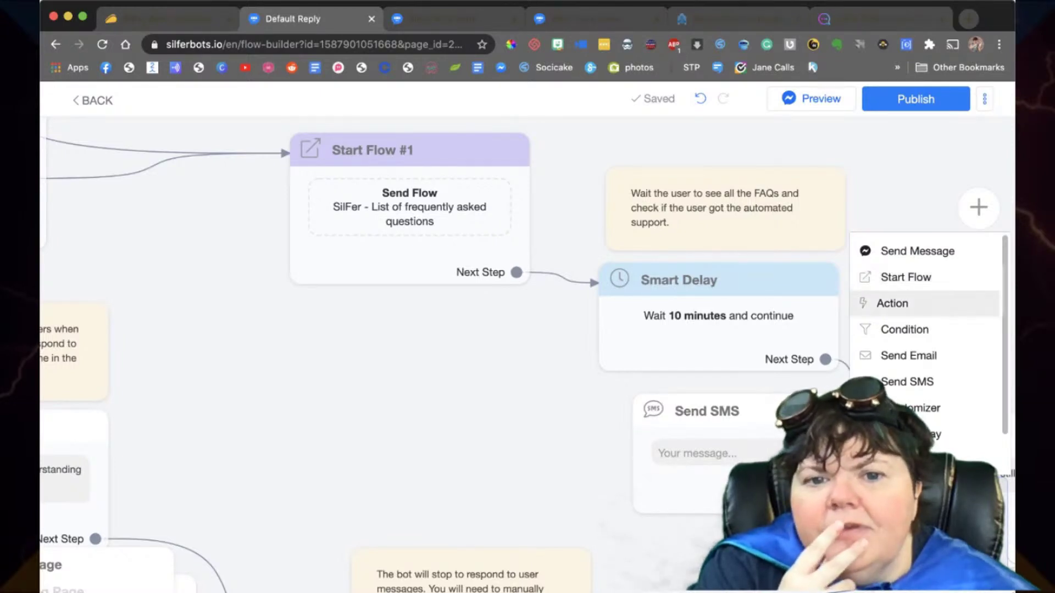
left_click(917, 251)
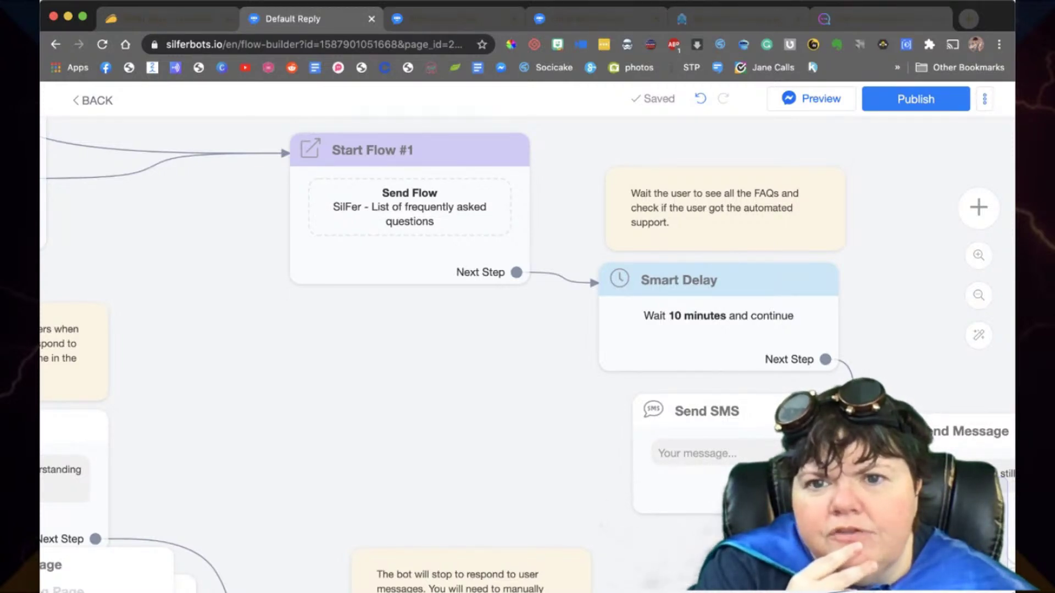
Step: Try to preview the Default Reply flow and inspect the empty Send SMS step's settings
left_click(811, 99)
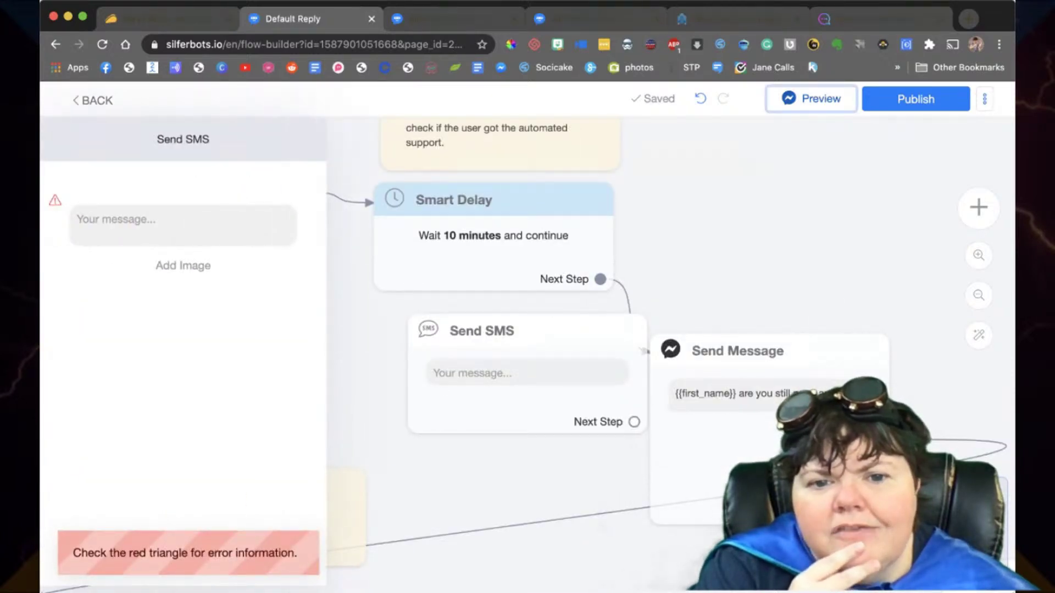
left_click(731, 242)
mouse_move(549, 332)
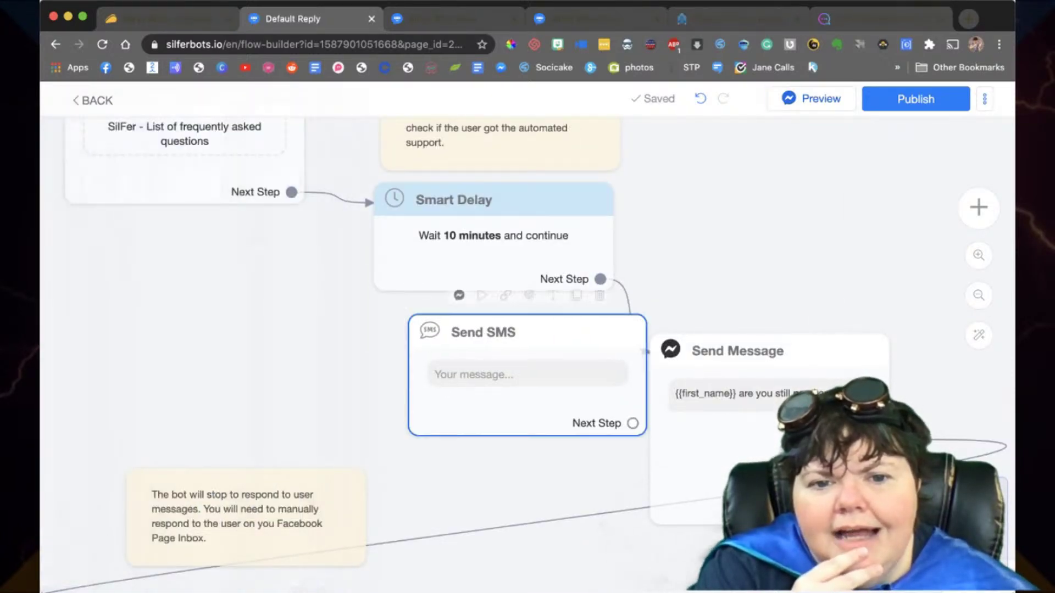
left_click(528, 362)
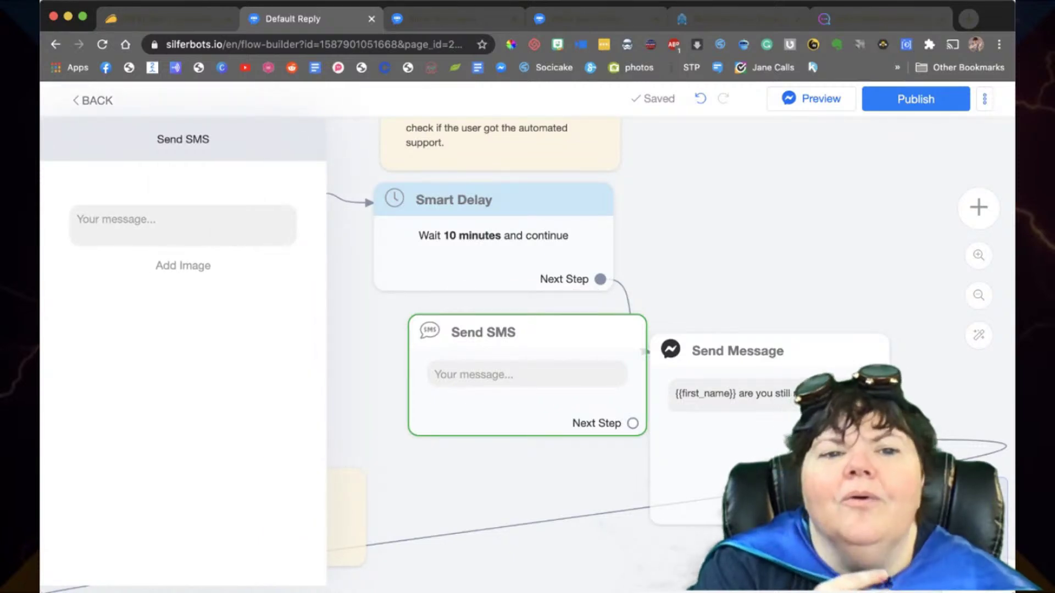
left_click(731, 242)
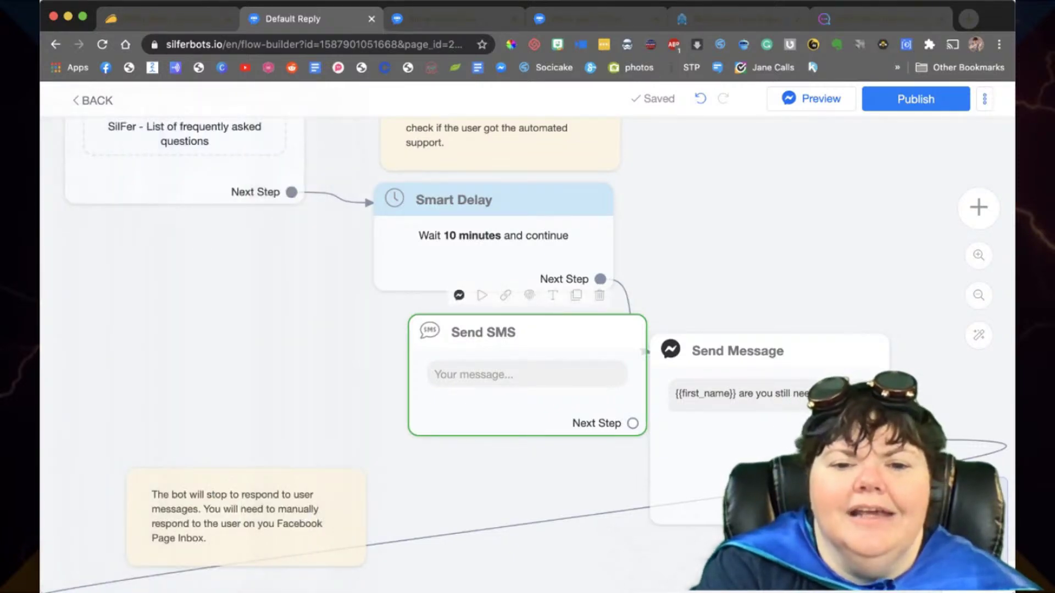
left_click(459, 295)
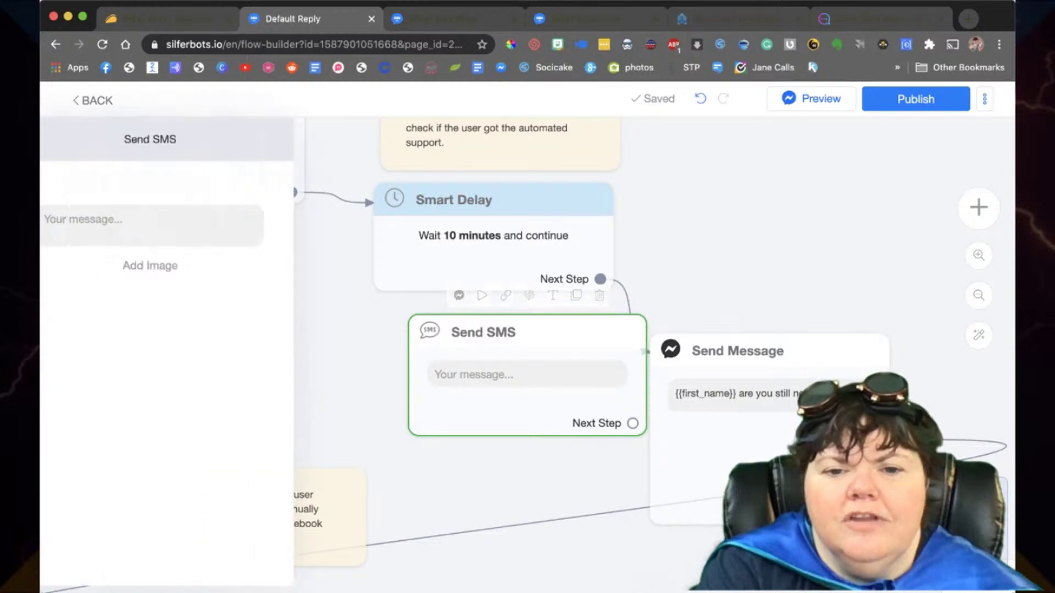
Step: Add a GIF of the man in white, found by searching Giphy for "fabulous", to the "are you still need any help?" message
left_click(736, 352)
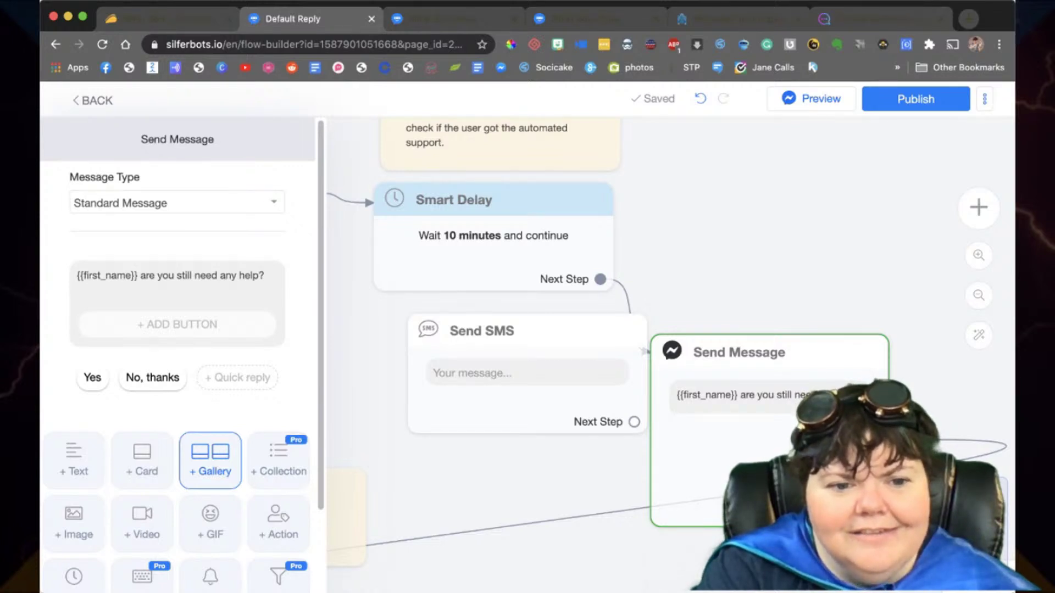
scroll(210, 445, "down", 3)
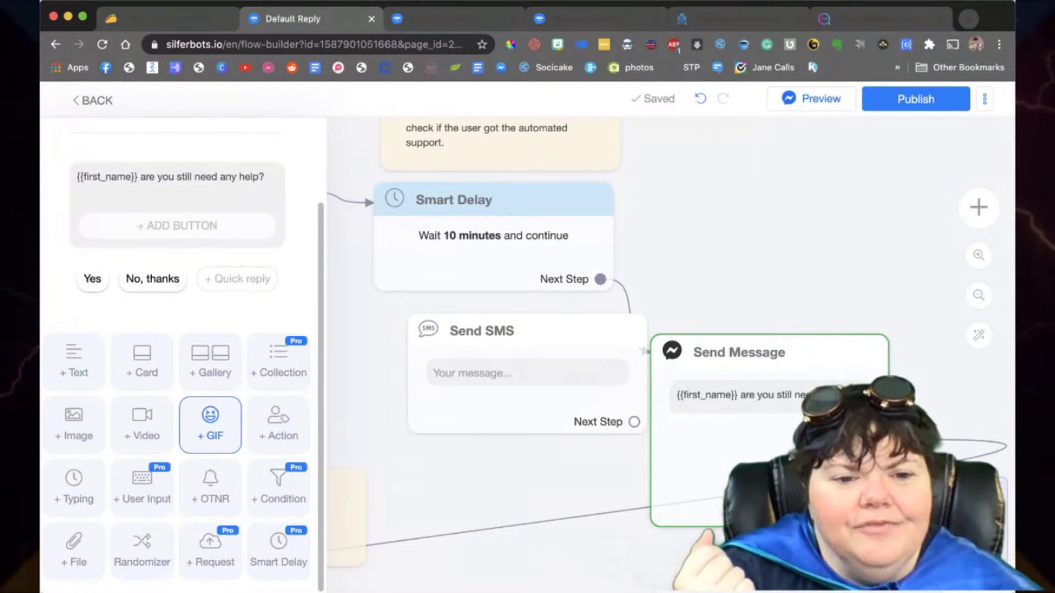
left_click(210, 424)
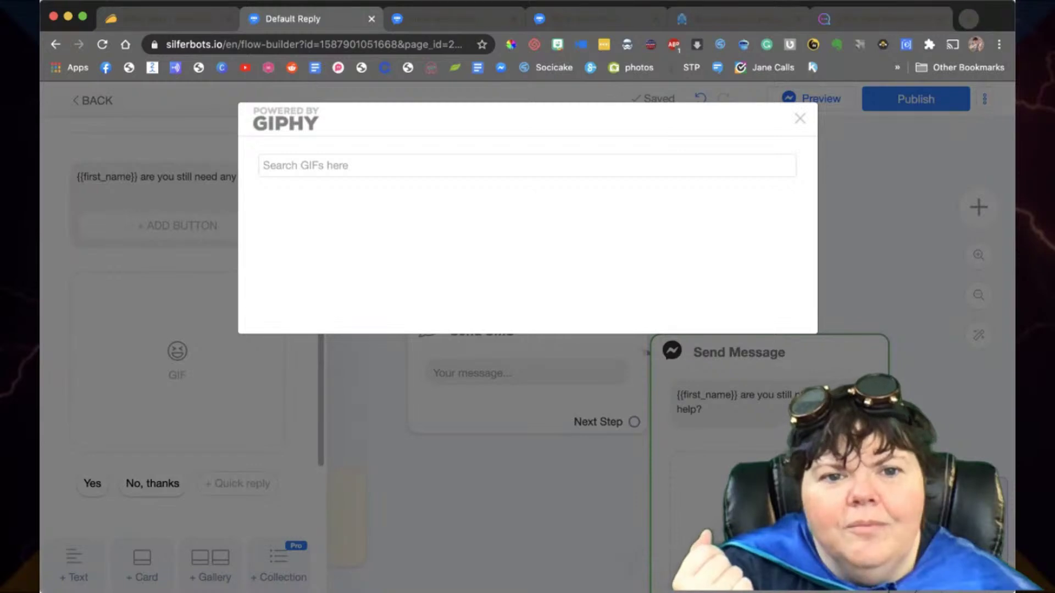
left_click(264, 166)
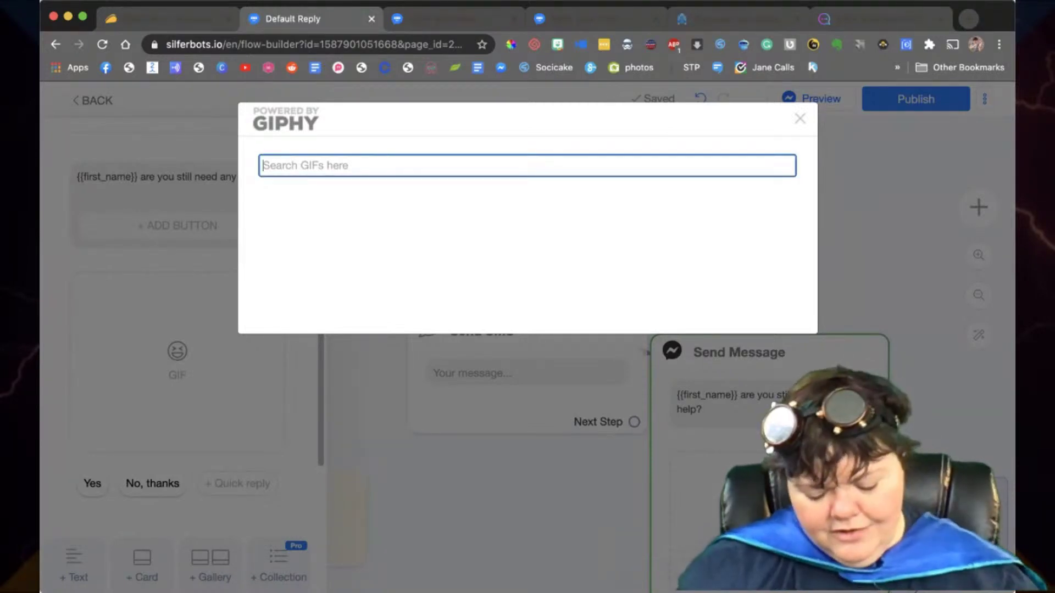
type("fabulous")
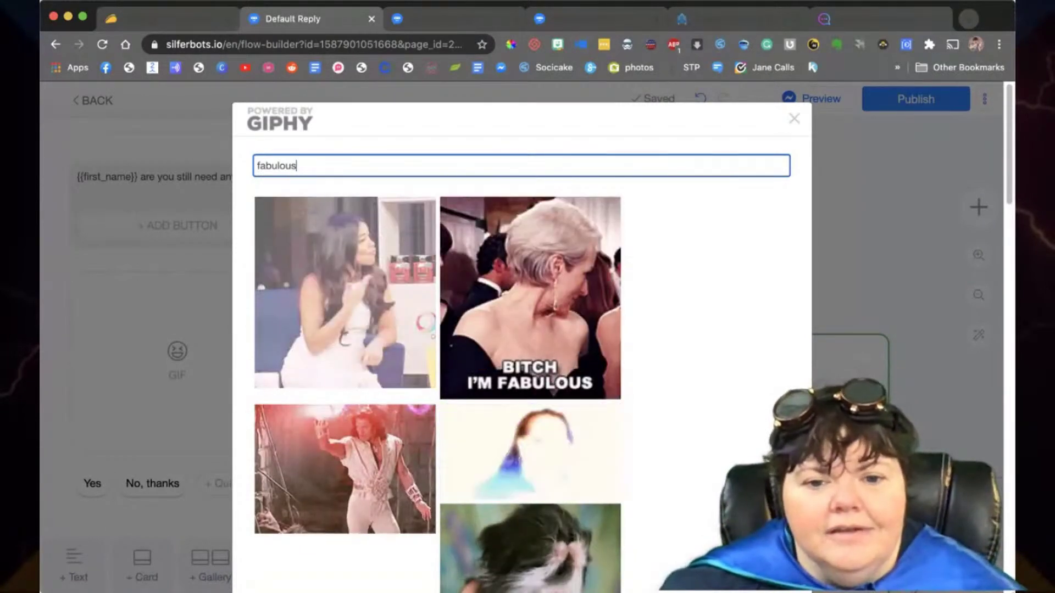
left_click(345, 469)
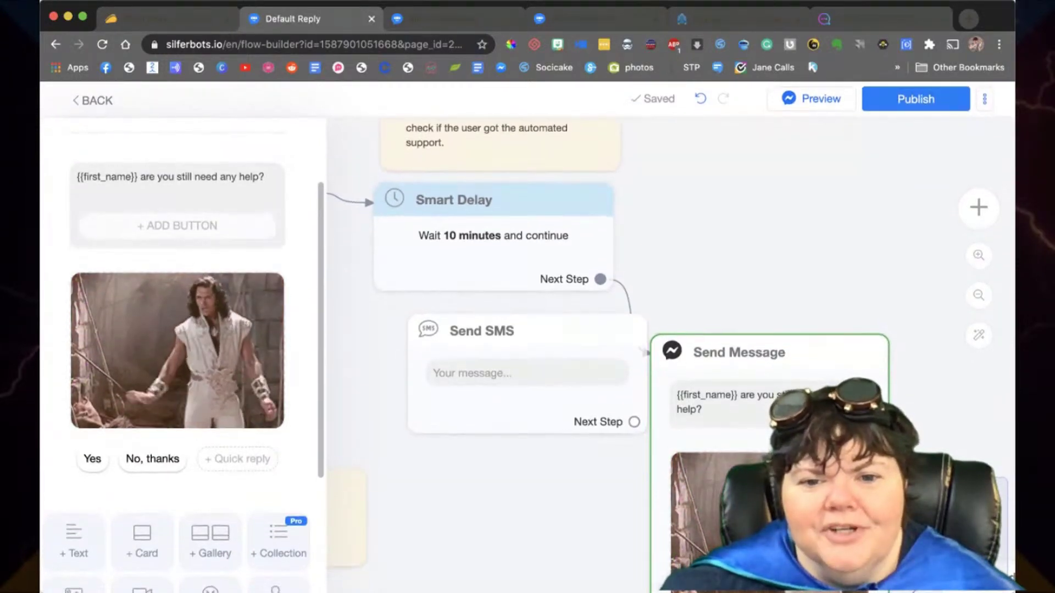
Step: Delete the empty Send SMS step beneath the Smart Delay
left_click(483, 332)
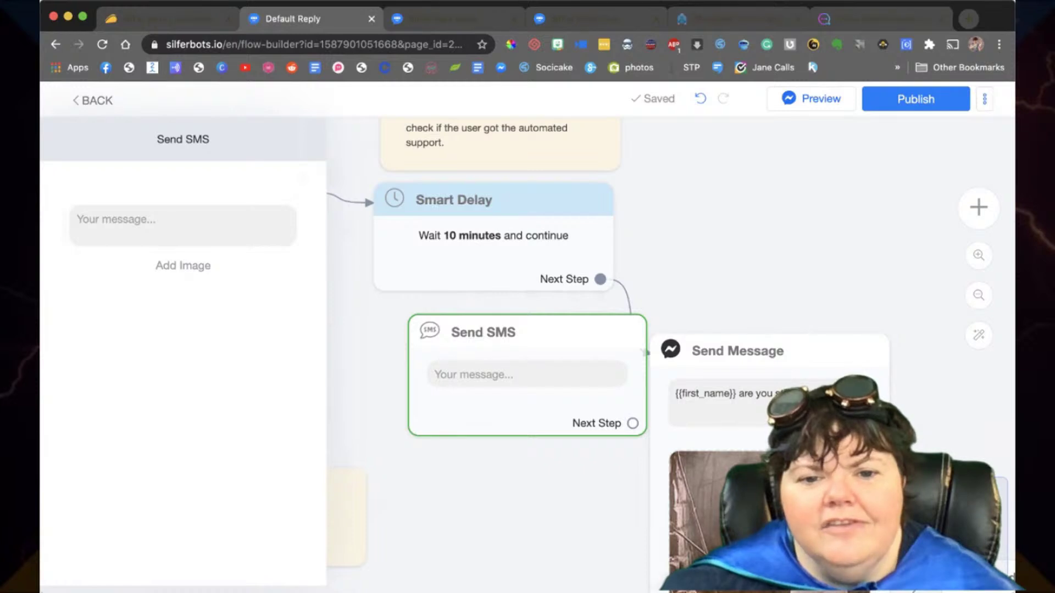
left_click(703, 247)
mouse_move(596, 321)
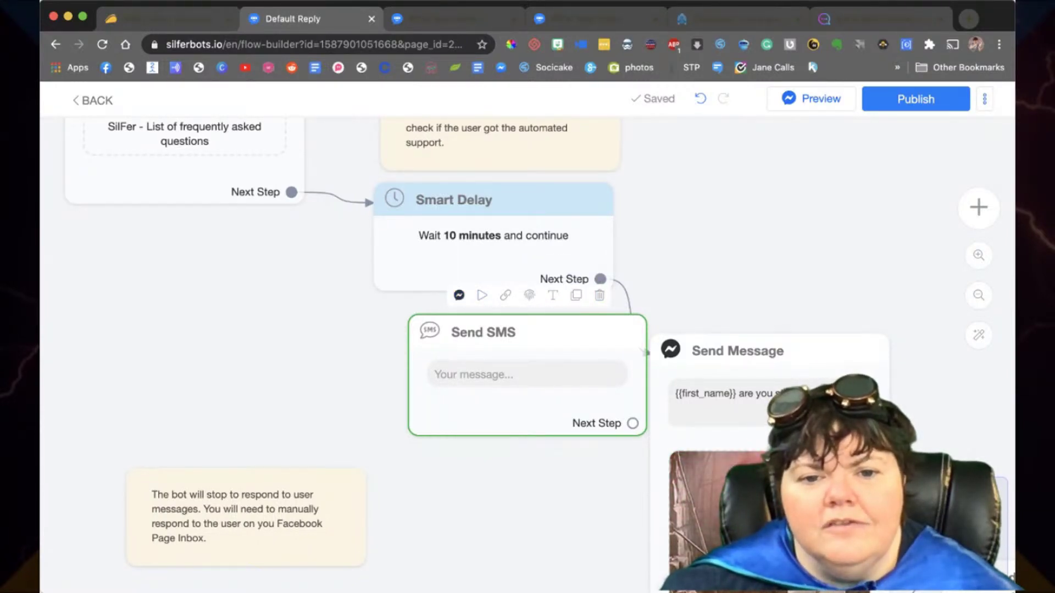
left_click(527, 374)
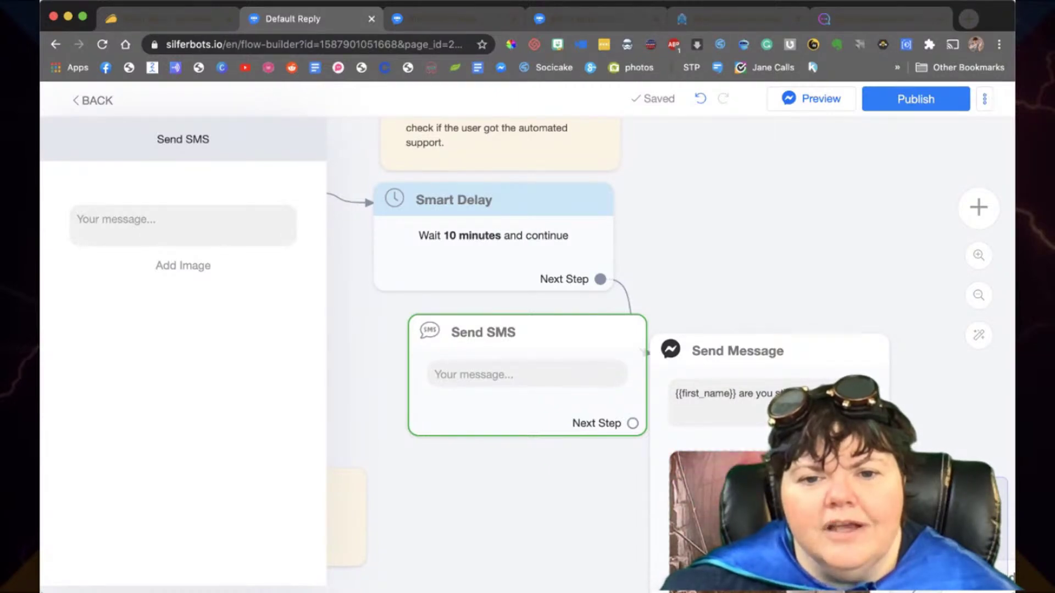
left_click(527, 478)
mouse_move(561, 332)
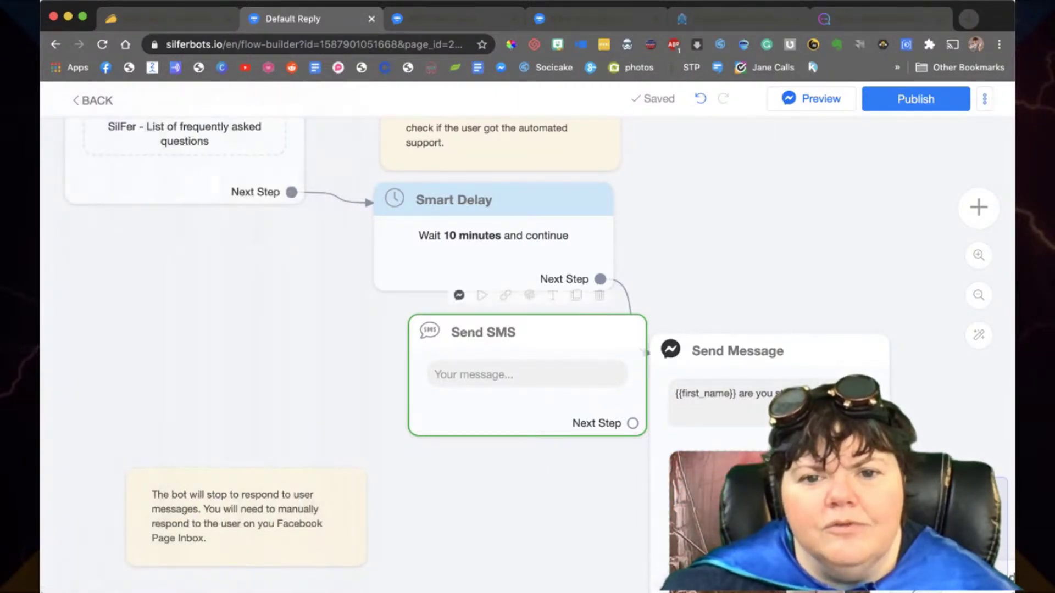
left_click(600, 295)
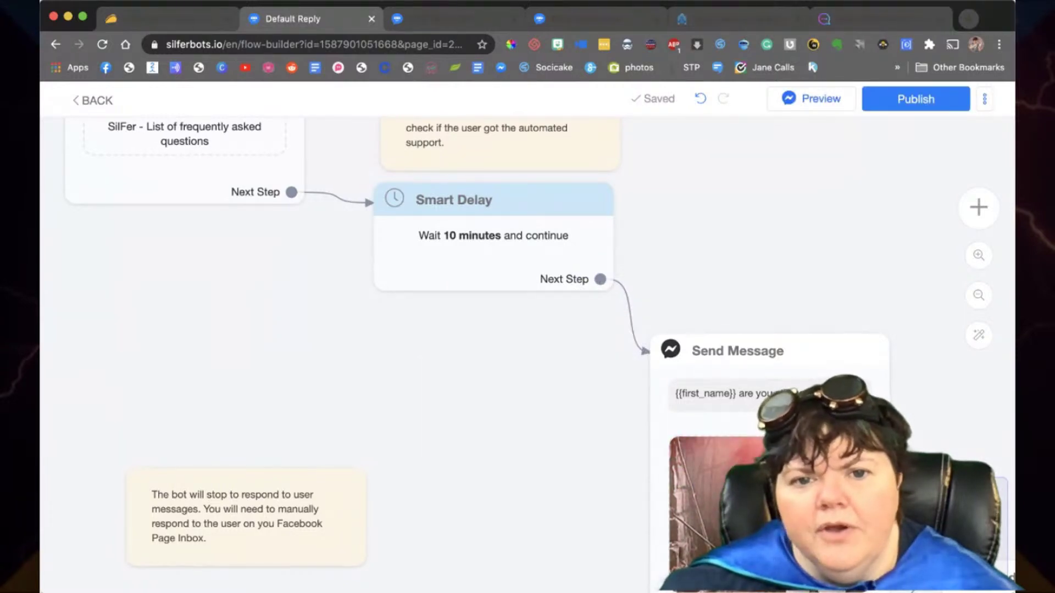
Step: Examine the Default Reply flow from the Smart Delay back to the conditions on consecutive AI failures
scroll(527, 352, "up", 5)
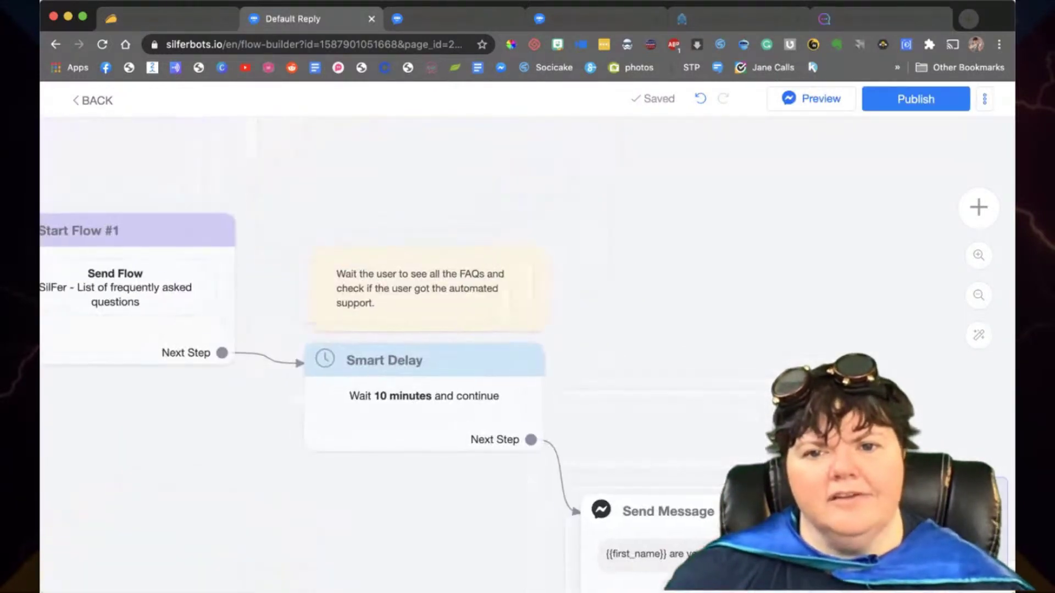
scroll(527, 351, "left", 10)
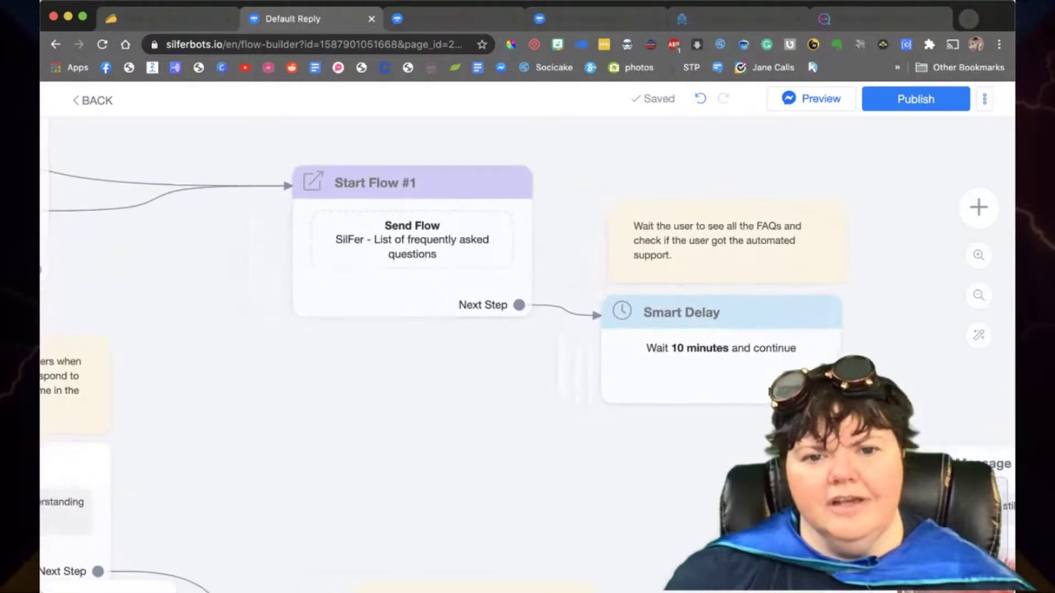
scroll(528, 352, "down", 2)
scroll(528, 352, "left", 10)
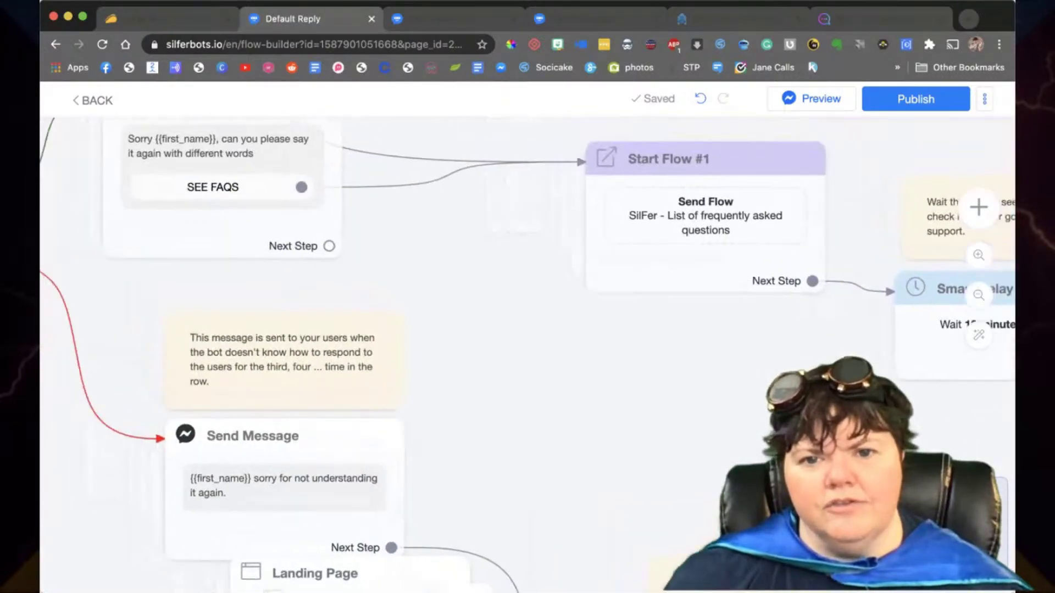
scroll(527, 352, "left", 2)
scroll(528, 352, "up", 1)
scroll(527, 351, "left", 12)
scroll(528, 351, "up", 5)
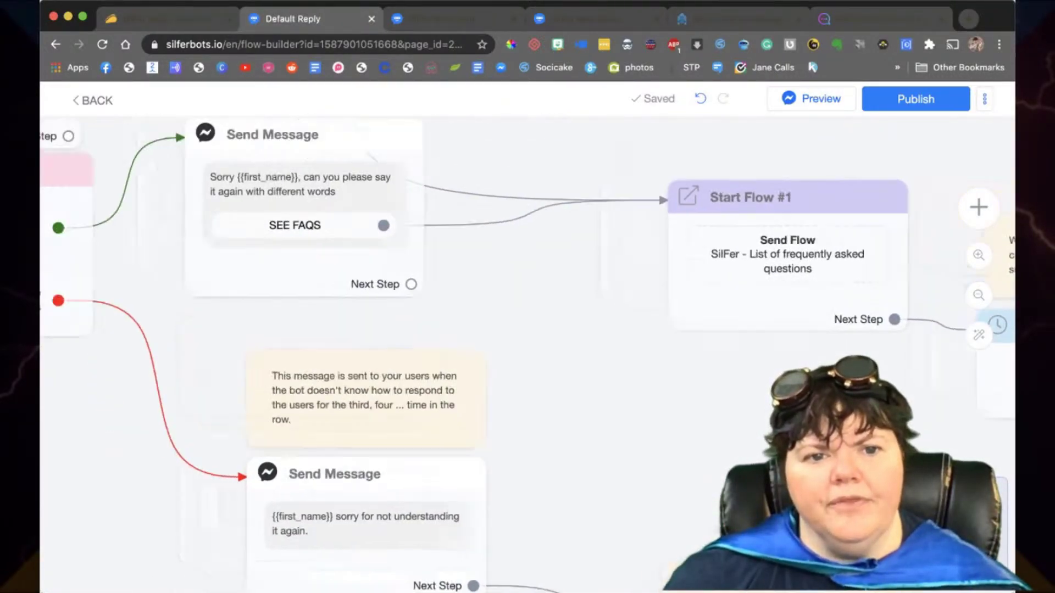
scroll(528, 352, "left", 4)
scroll(527, 352, "up", 3)
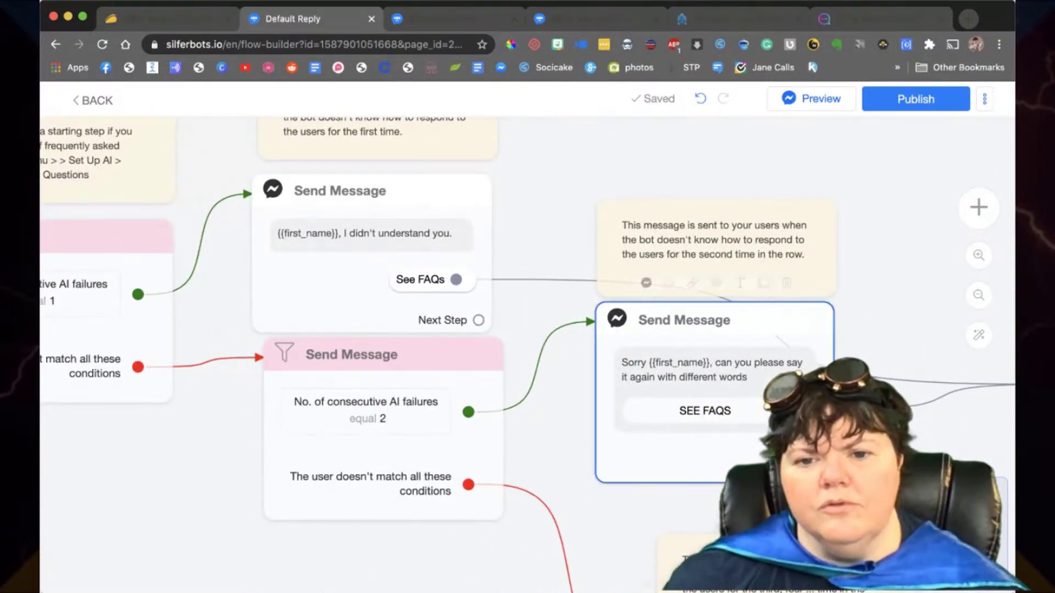
Step: Open the emoji picker for the "Sorry {{first_name}}, can you please say it again with different words" message and look through its smileys
left_click(709, 369)
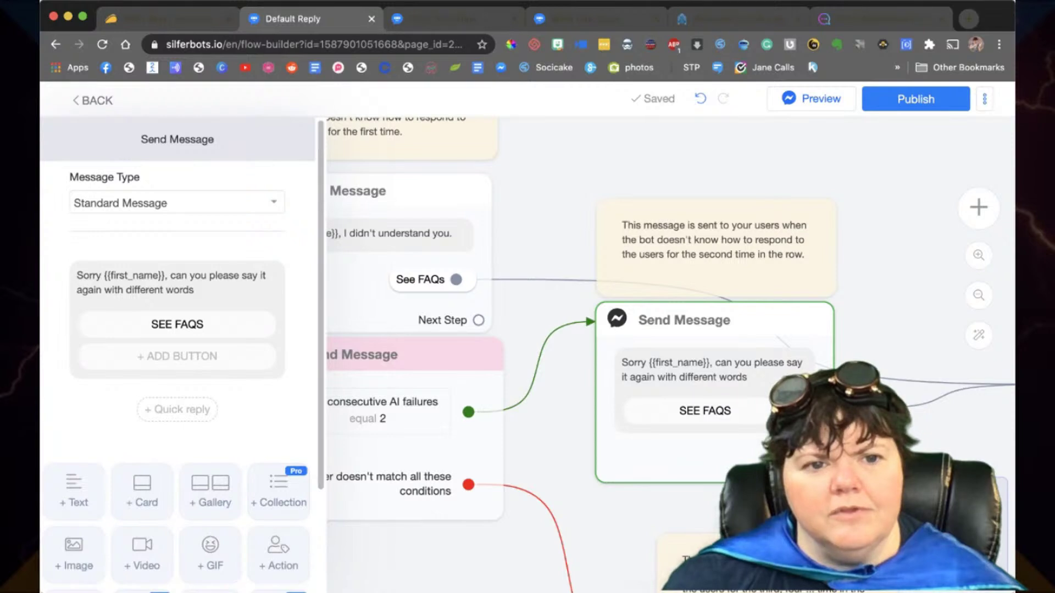
left_click(175, 283)
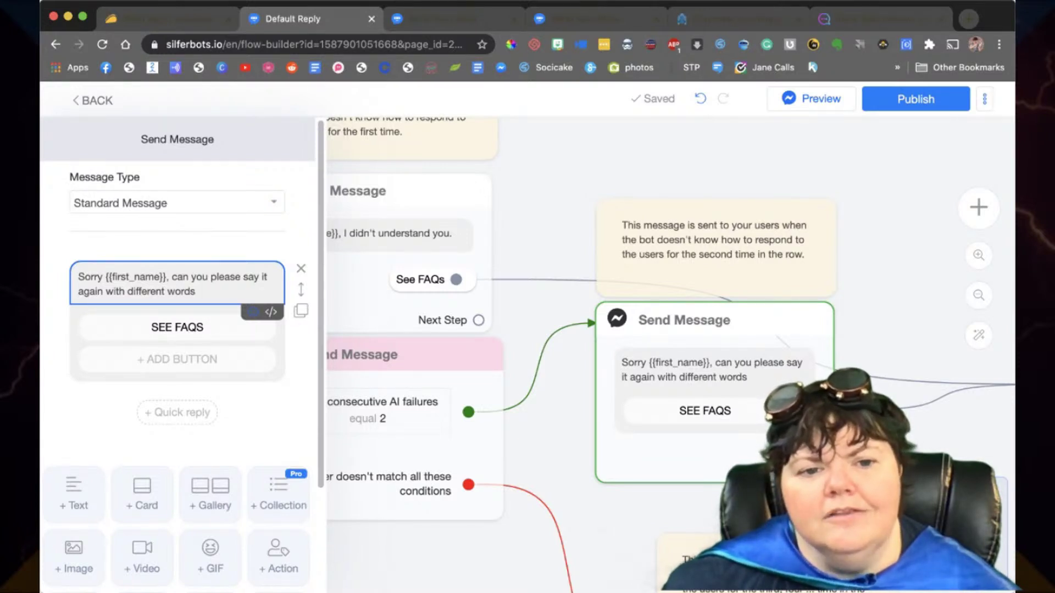
left_click(253, 312)
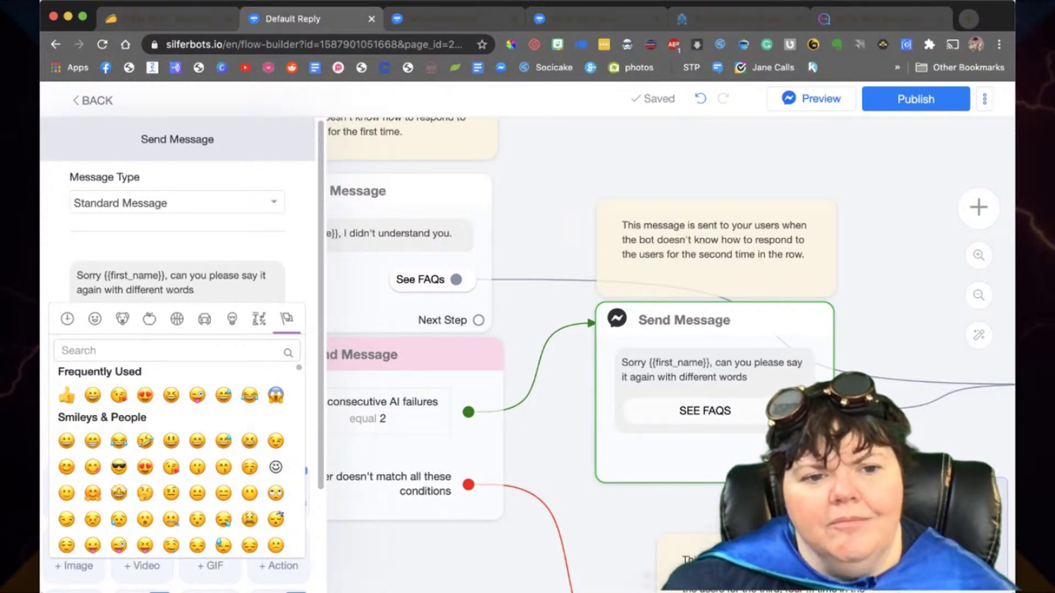
left_click(165, 351)
scroll(171, 467, "down", 5)
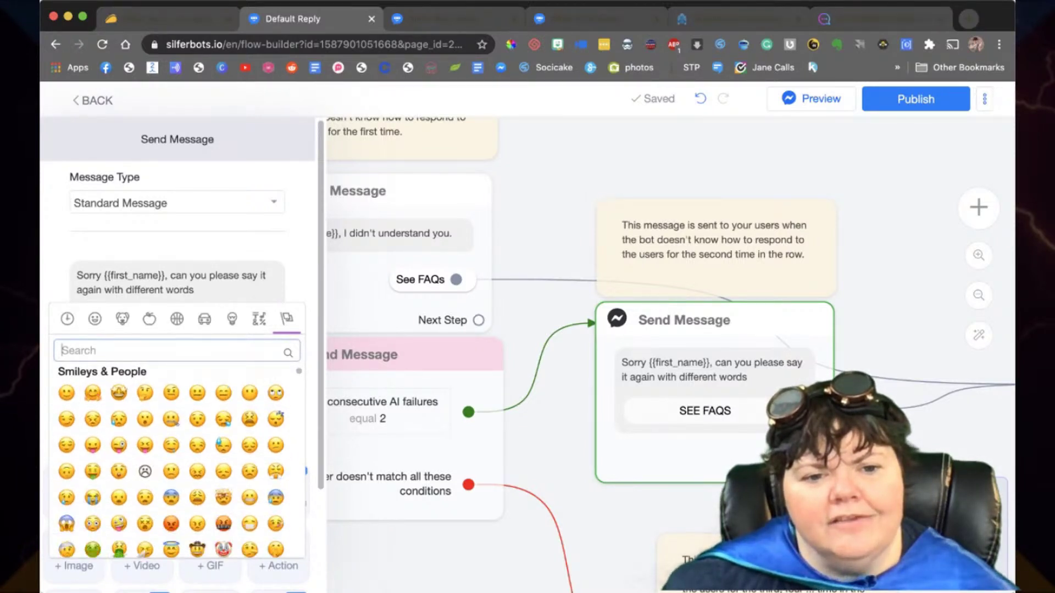
scroll(172, 467, "down", 2)
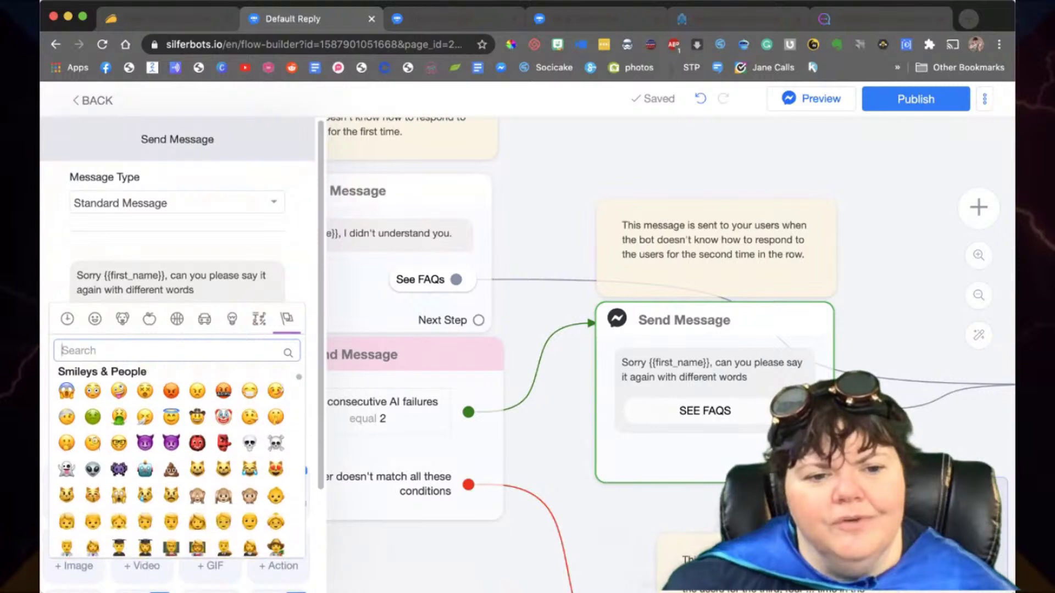
scroll(171, 467, "down", 6)
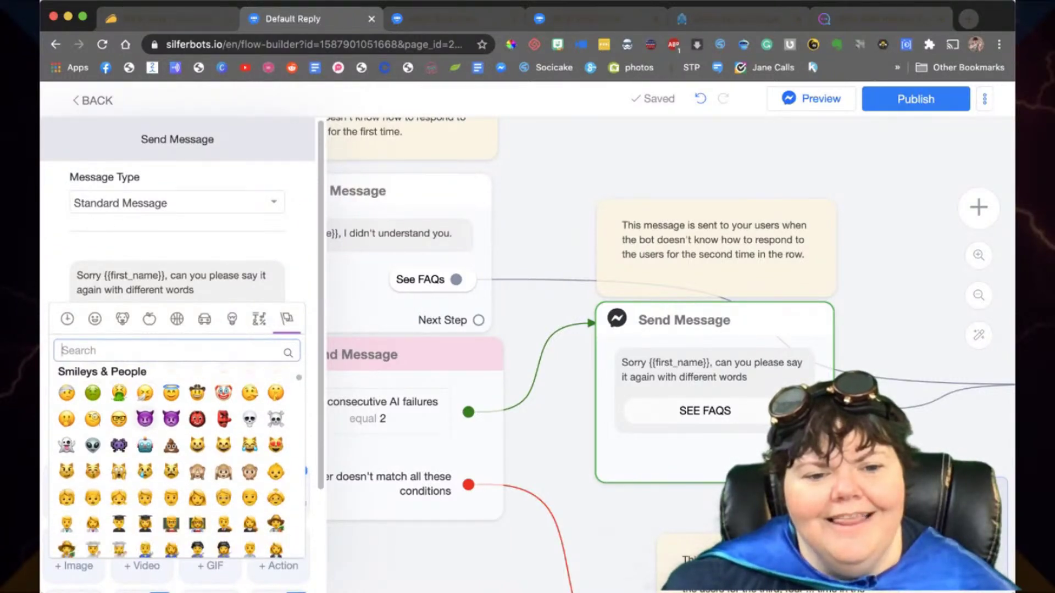
scroll(172, 467, "up", 13)
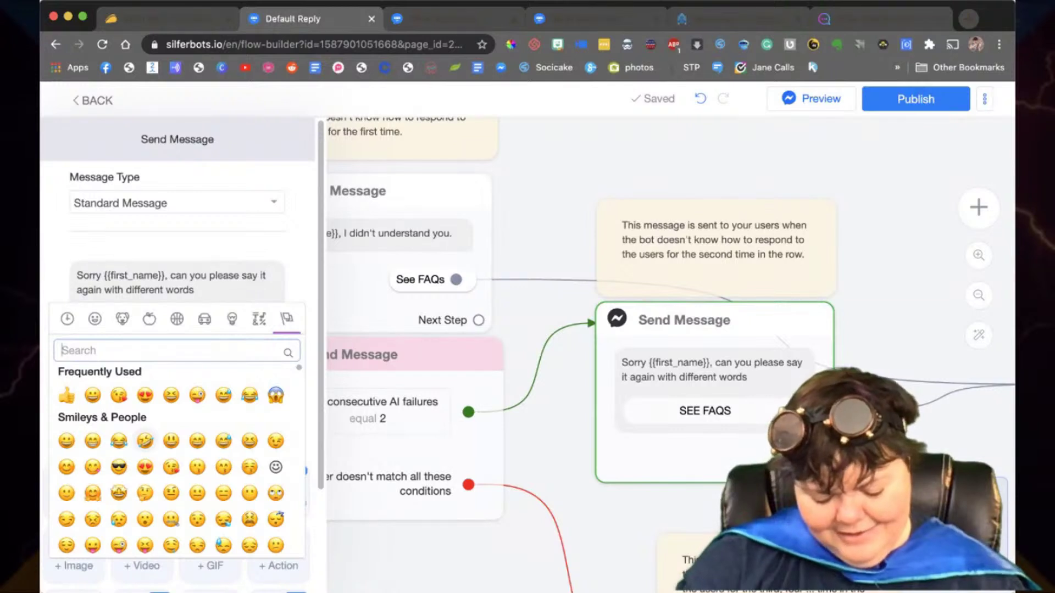
Step: Search the emojis for "rocket", clear the search and close the message settings
type("rocket")
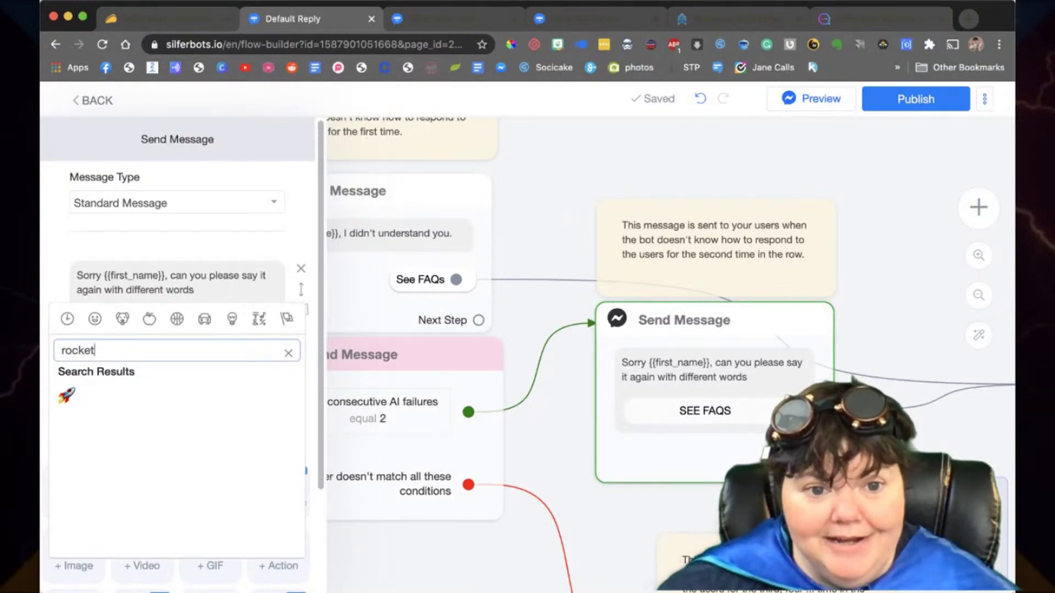
key("BackSpace")
key("BackSpace")
key("BackSpace")
key("BackSpace")
key("BackSpace")
key("BackSpace")
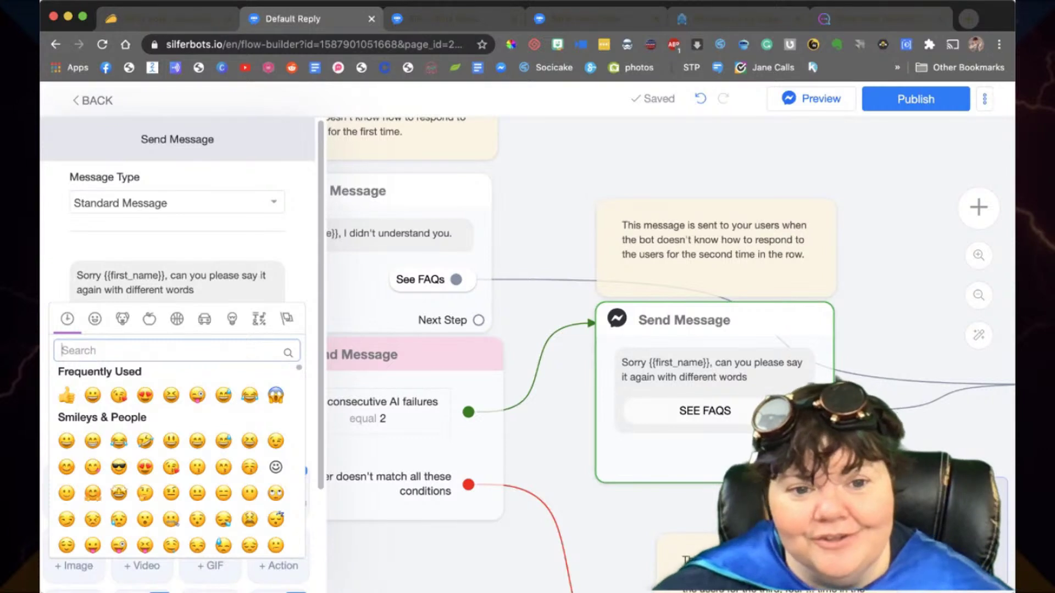
mouse_move(301, 290)
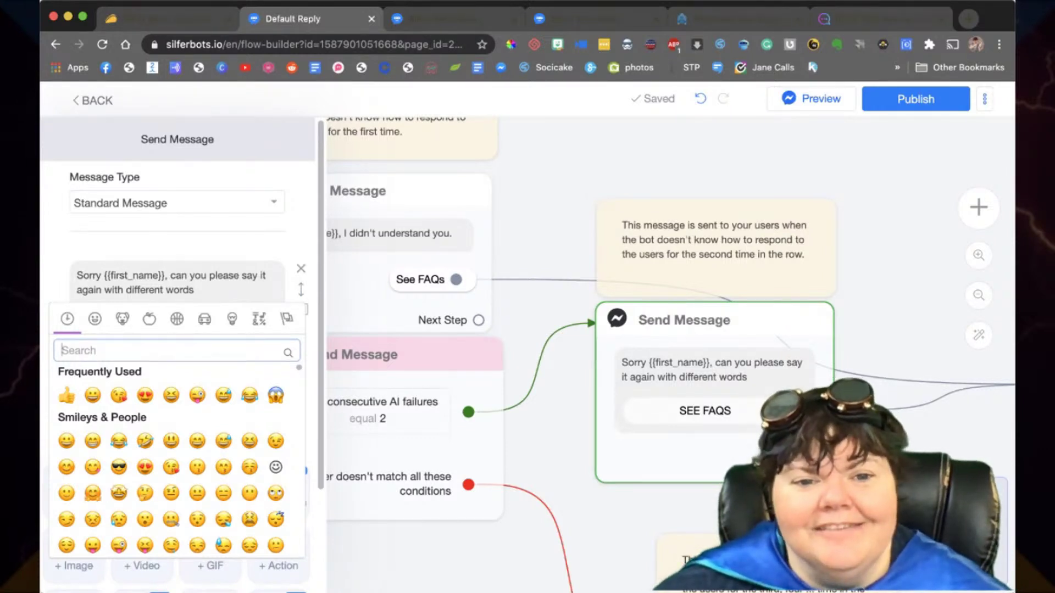
left_click(544, 219)
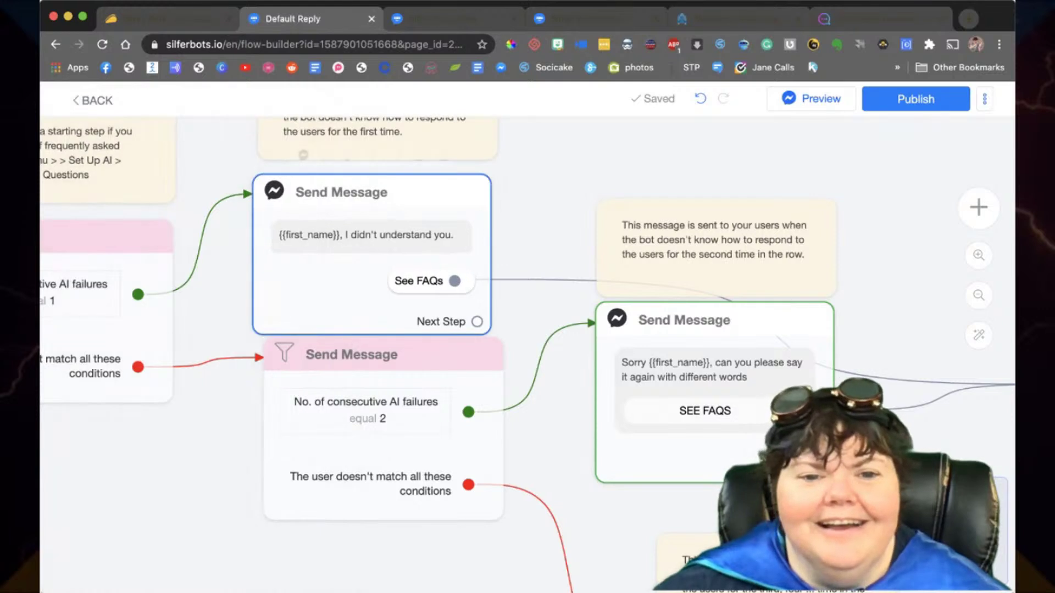
Step: Show the personalization variables for the "{{first_name}}, I didn't understand you." message, then dismiss them and remove the stray brace
left_click(372, 220)
left_click(214, 278)
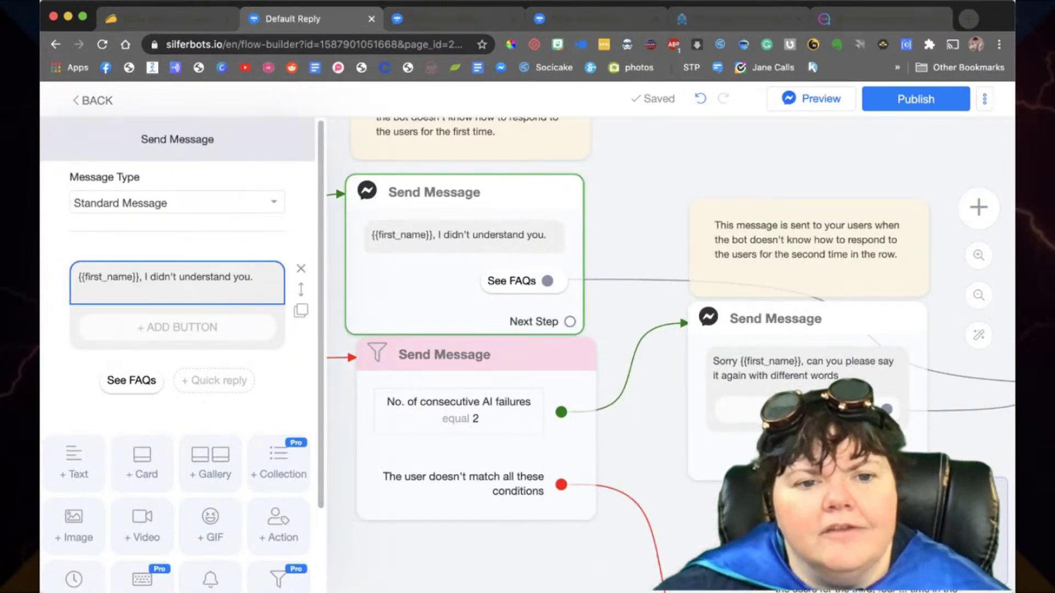
left_click(252, 277)
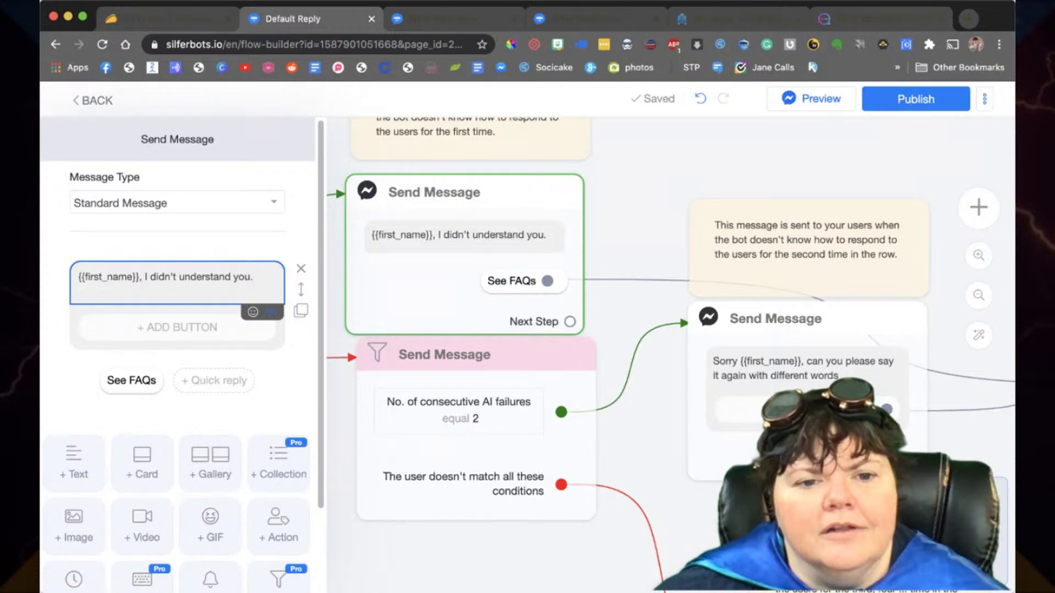
left_click(271, 312)
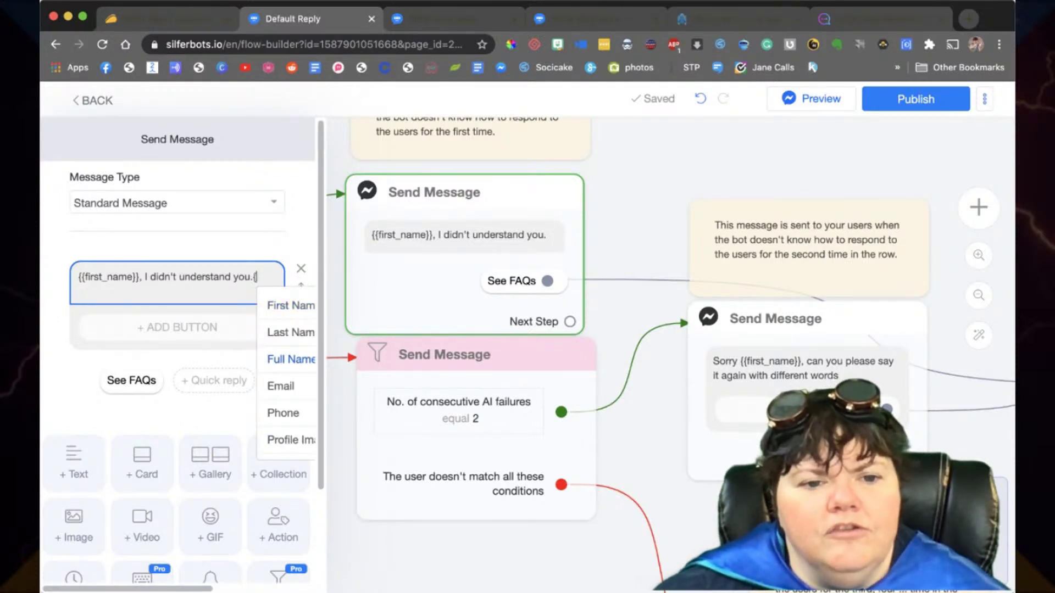
left_click(211, 459)
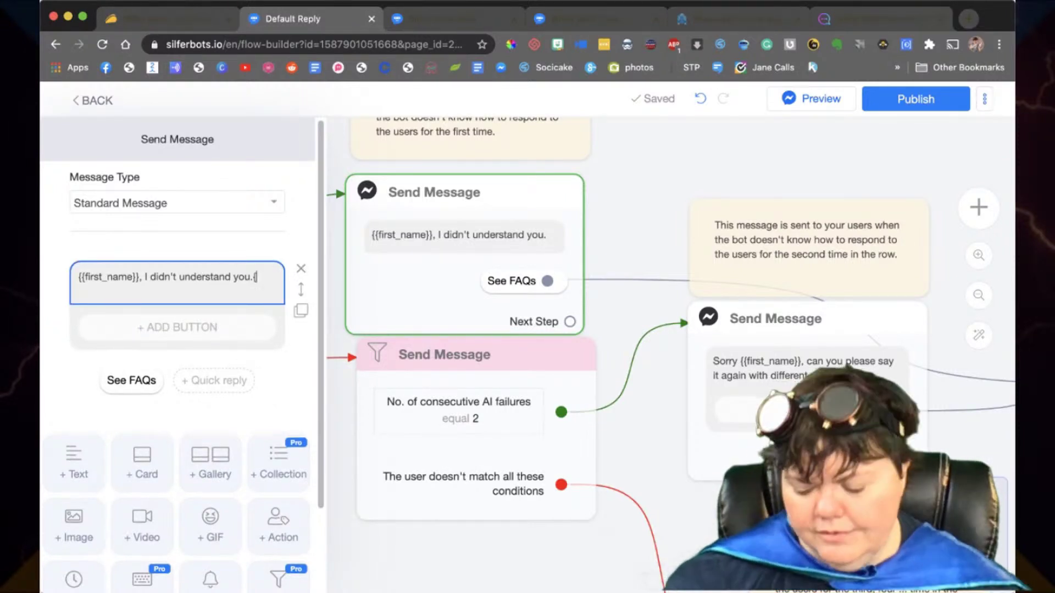
key("BackSpace")
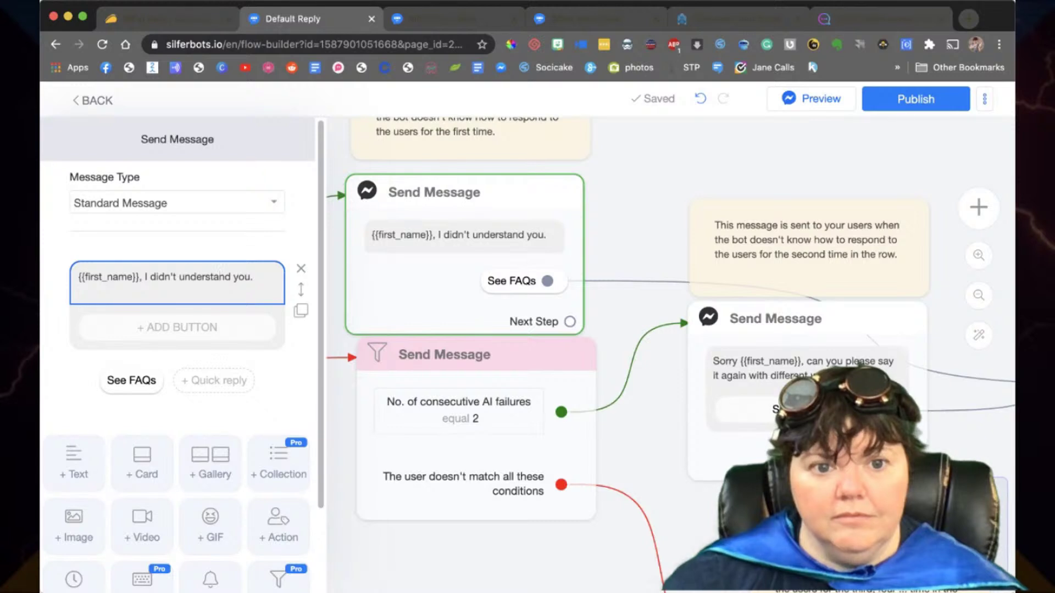
key("Escape")
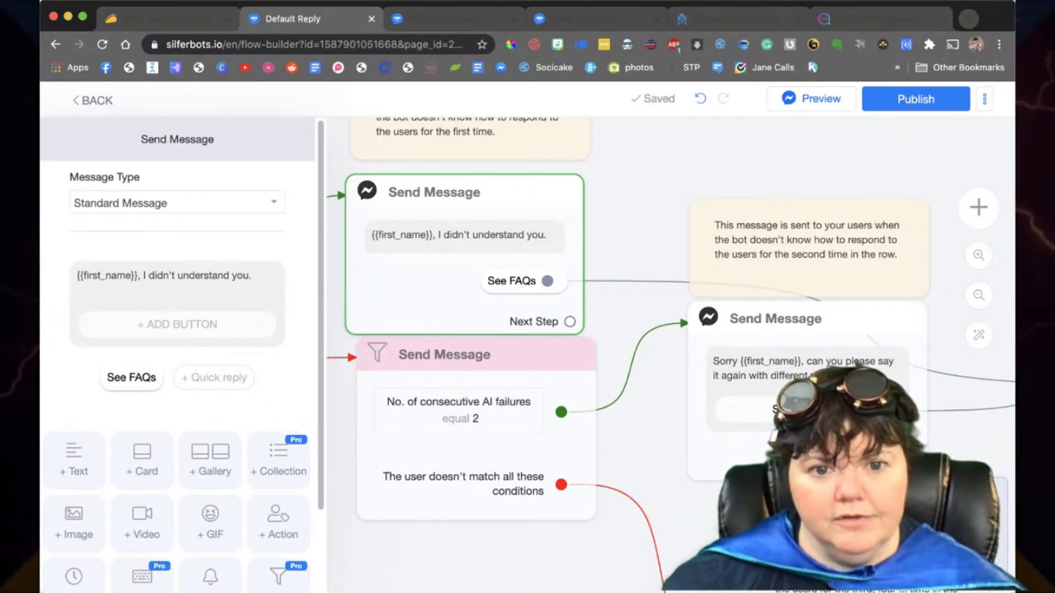
Step: Review the variables that can be inserted after "different words" in the "Sorry {{first_name}}" message, from First Name to order_id
left_click(854, 363)
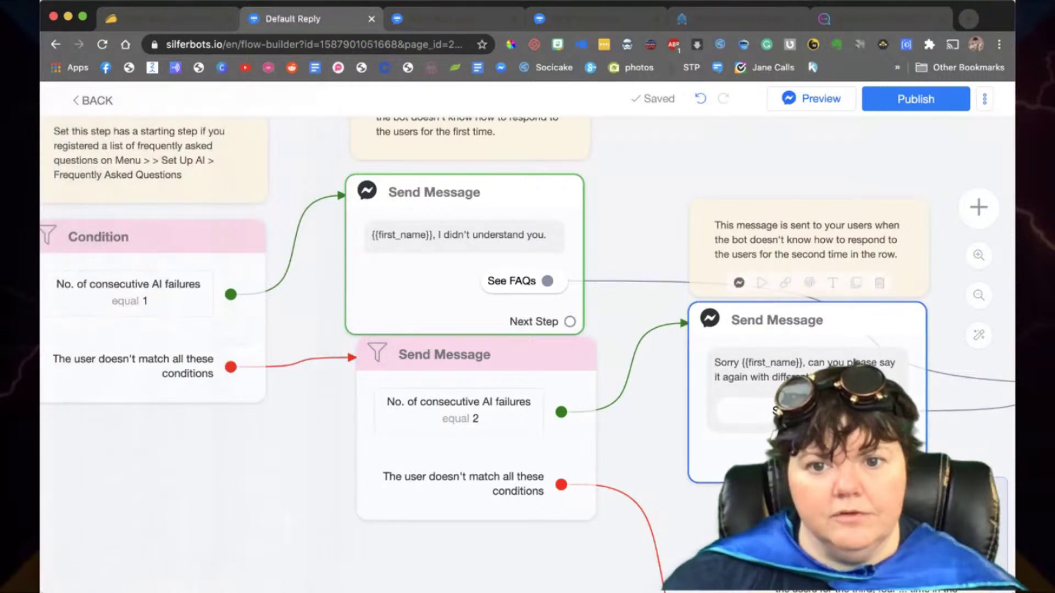
left_click(181, 283)
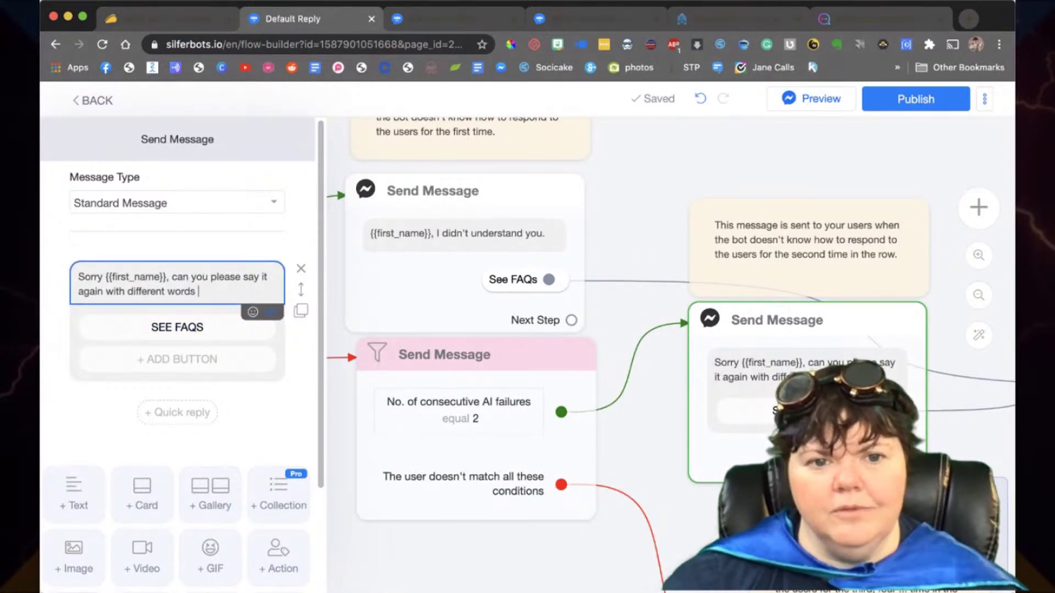
type("{{")
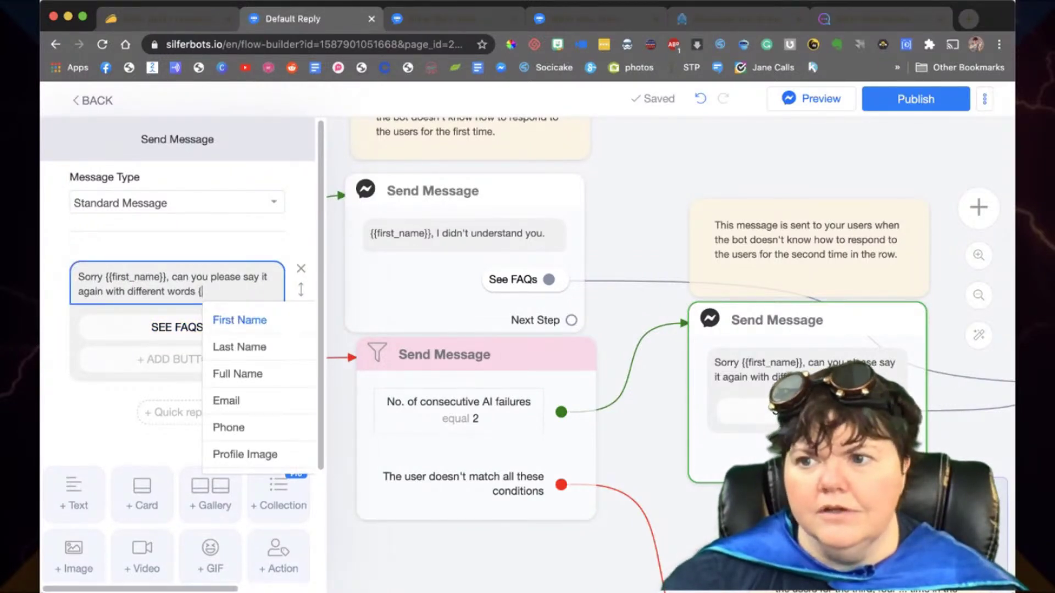
key("Down")
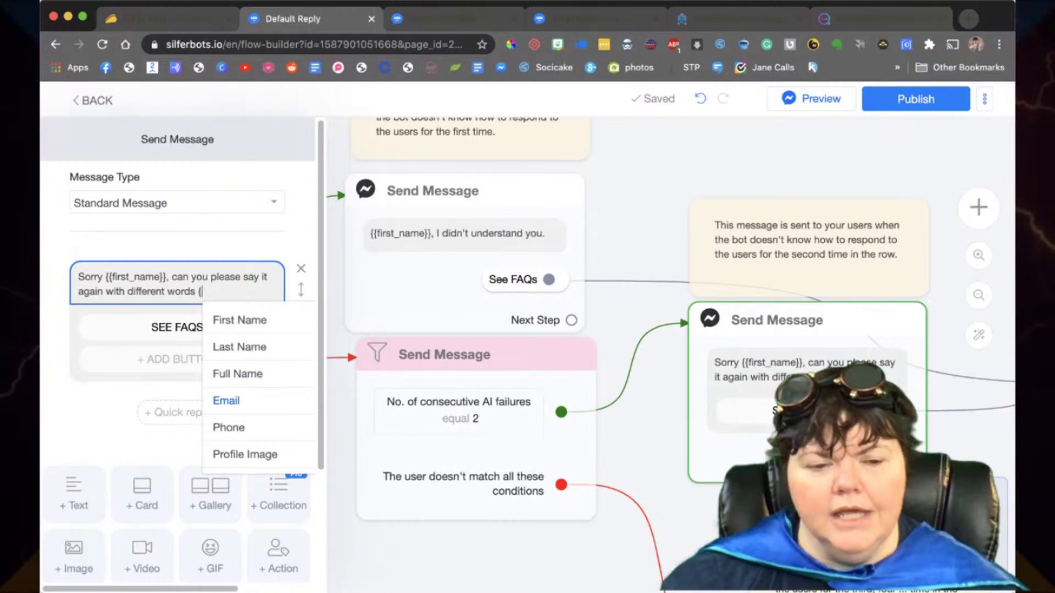
scroll(259, 387, "down", 1)
scroll(258, 388, "down", 2)
key("Down")
key("Down")
key("Down")
key("Down")
key("Down")
key("Down")
key("Down")
key("Down")
key("Down")
key("Down")
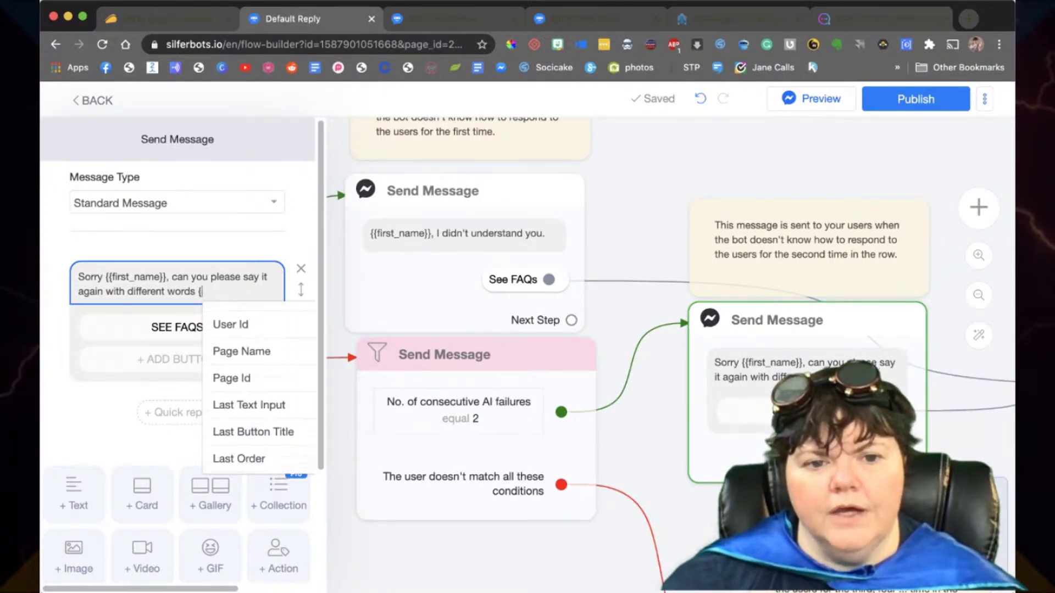
key("Down")
key("Down")
key("Down")
key("Down")
key("Down")
key("Down")
key("Down")
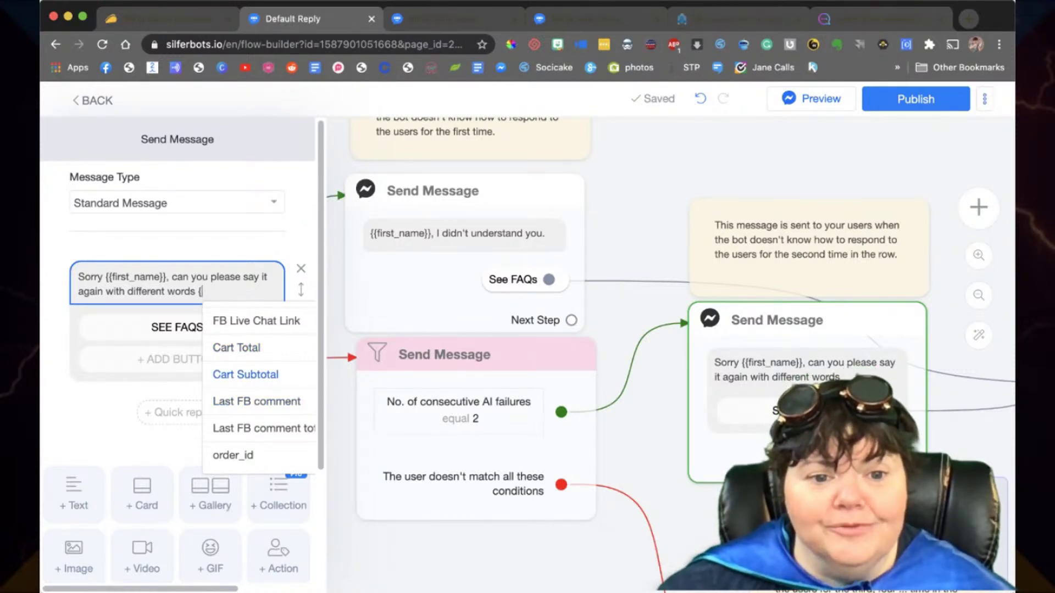
Step: Dismiss the variable list, remove the stray brace from the "Sorry {{first_name}}" message and close its settings
scroll(260, 385, "up", 10)
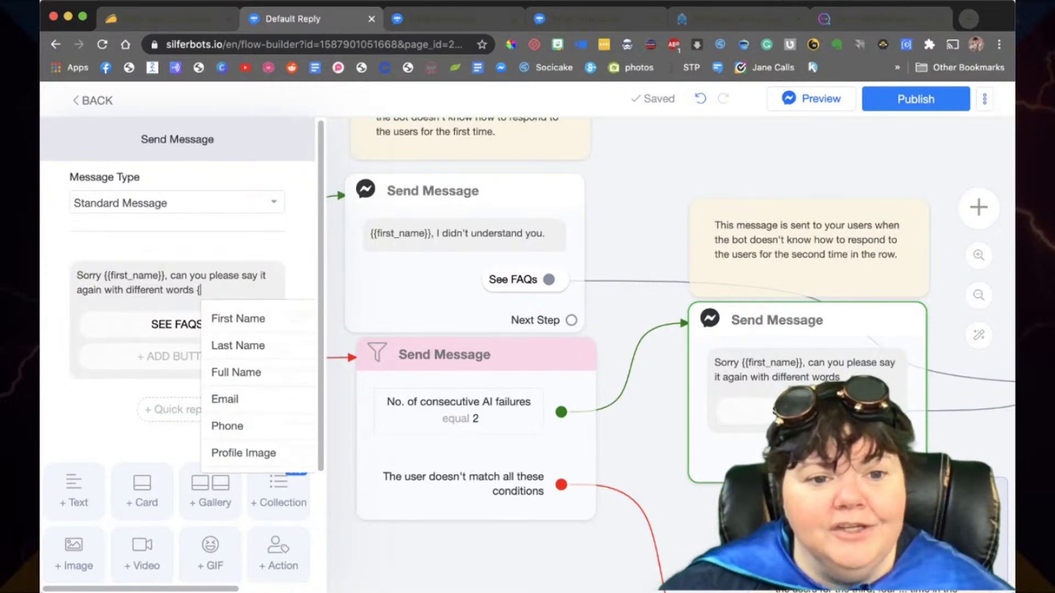
key("Escape")
key("BackSpace")
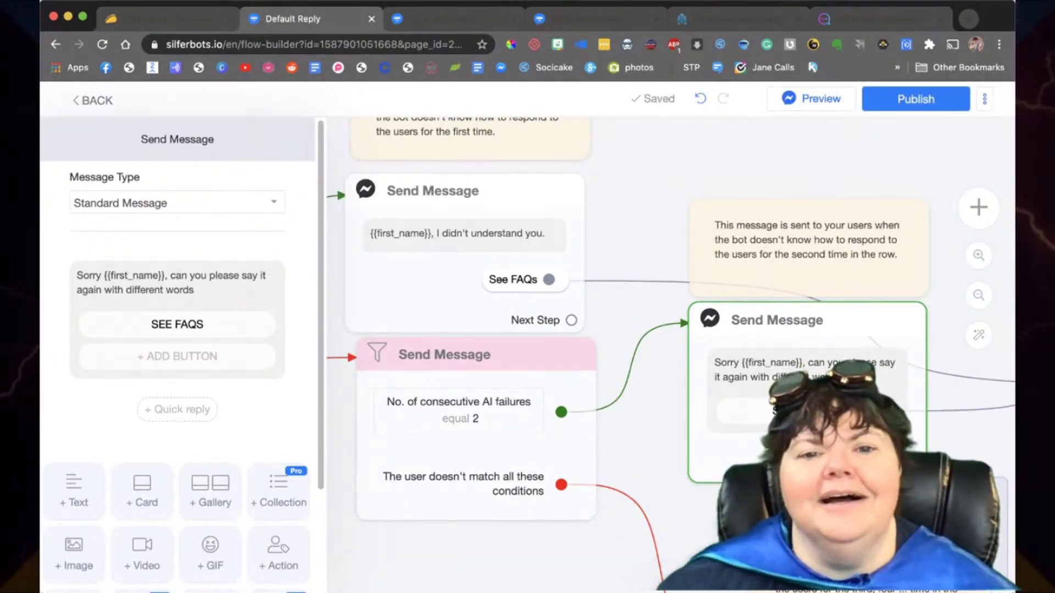
key("Escape")
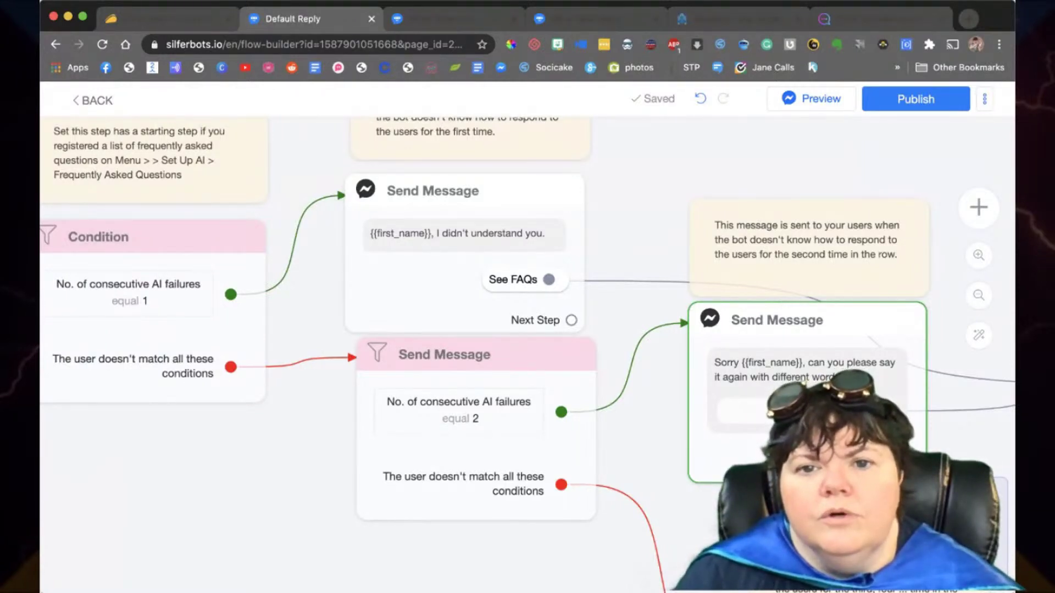
Step: View the whole Default Reply flow, return to the list of flows and open the Welcome Message flow in the flow builder
scroll(632, 202, "down", 10)
scroll(632, 201, "up", 5)
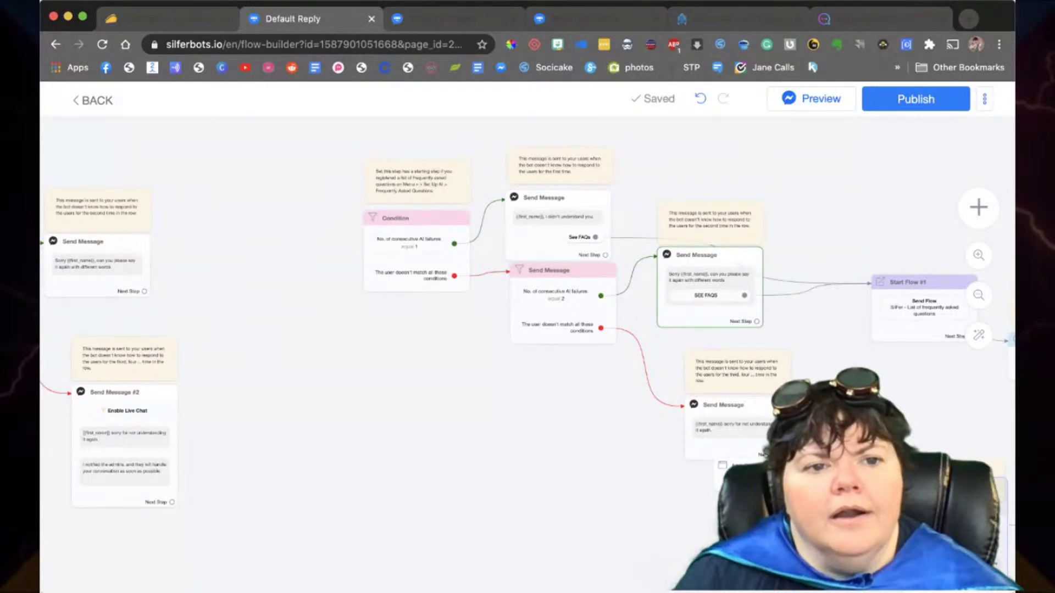
key("super+bracketleft")
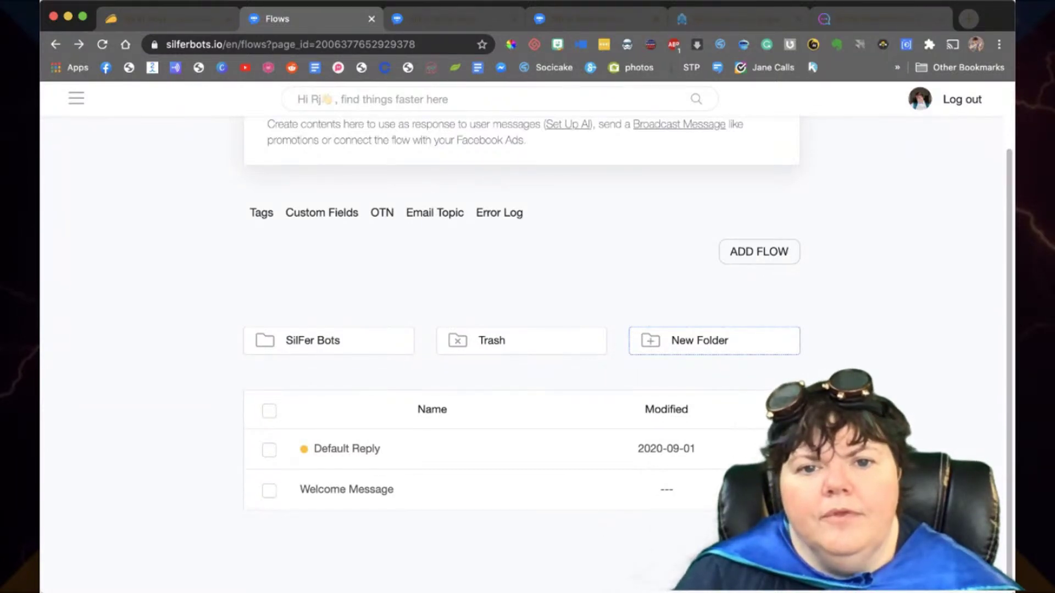
scroll(522, 330, "up", 3)
scroll(522, 330, "down", 3)
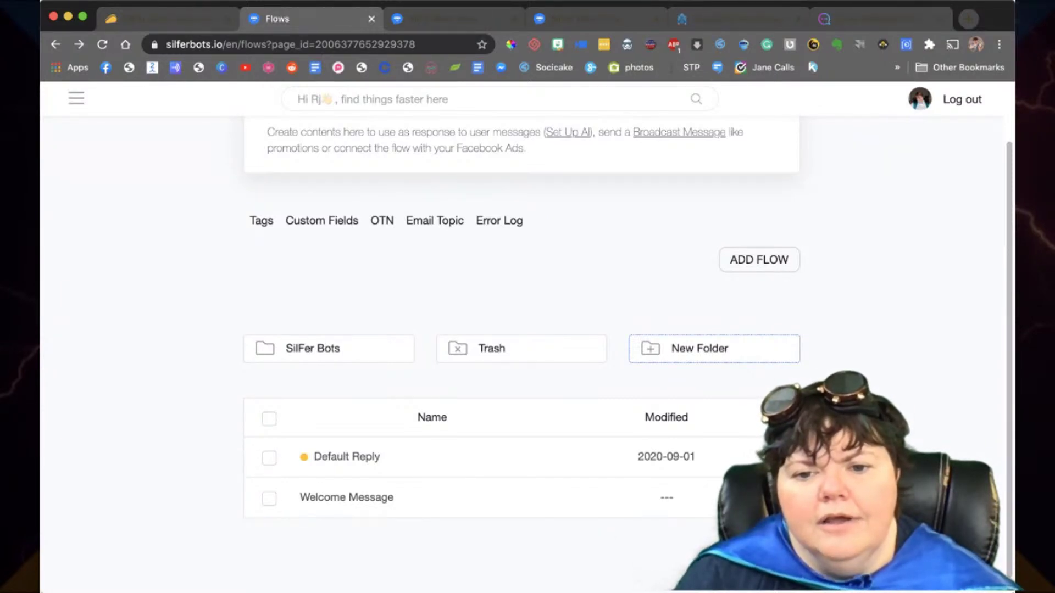
left_click(770, 497)
left_click(697, 417)
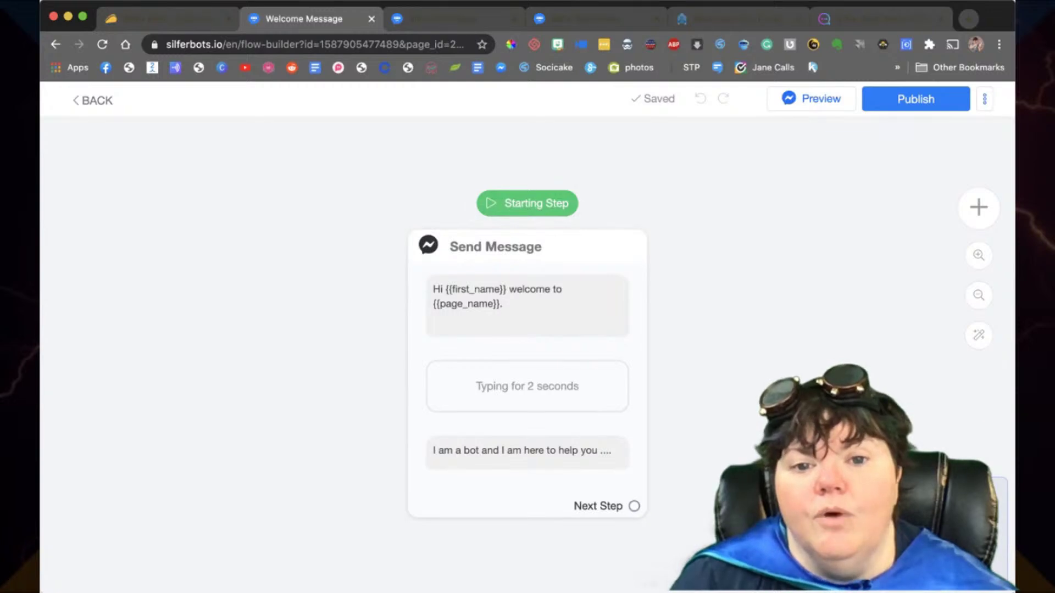
Step: Connect a new Send Message step to the welcome message's Next Step and view the message types available for it
left_click_drag(692, 330, 643, 303)
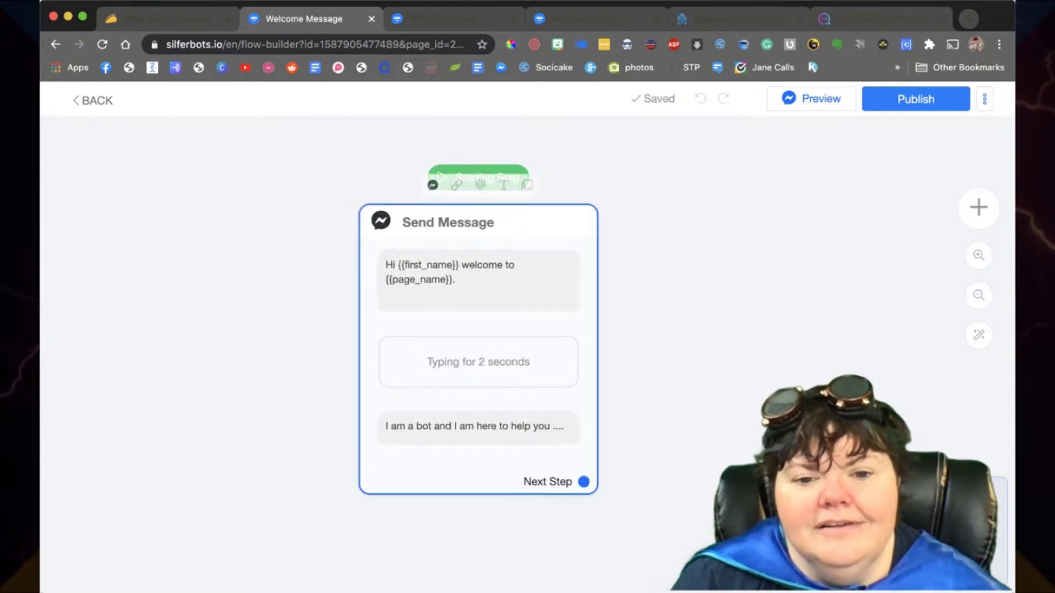
left_click_drag(584, 481, 699, 329)
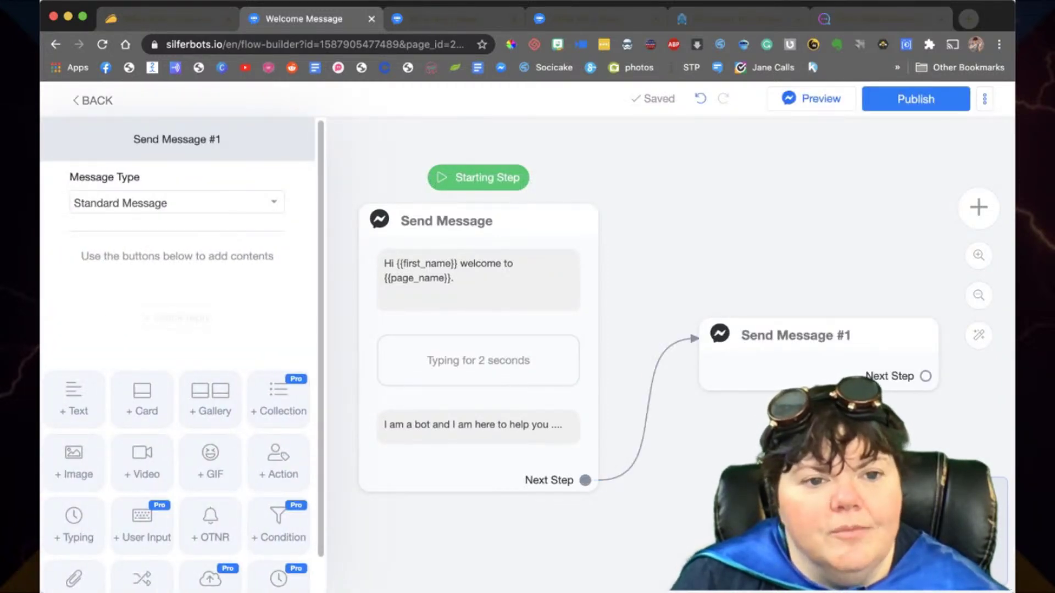
left_click(176, 203)
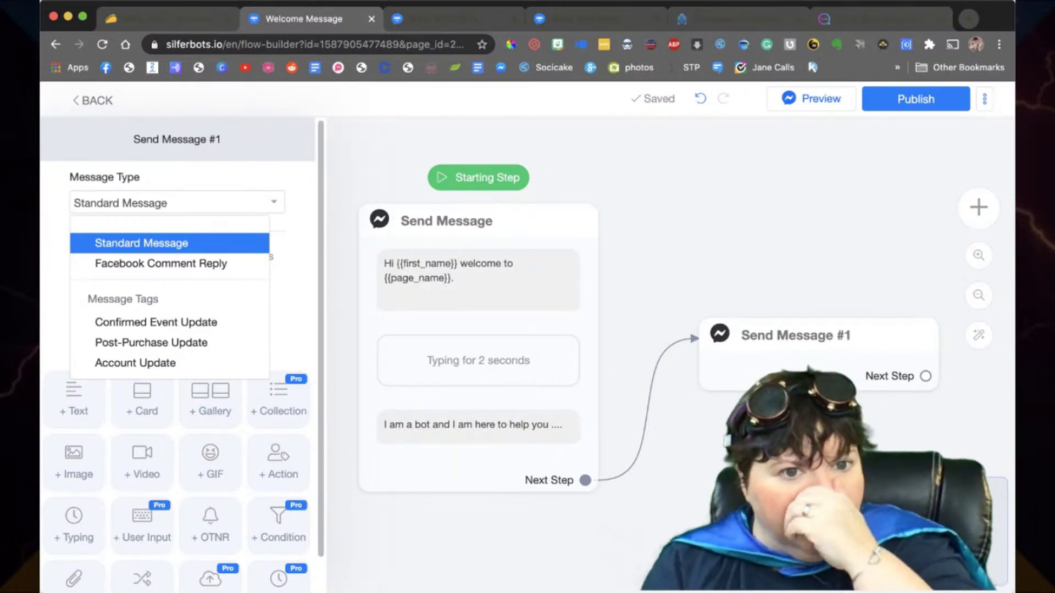
key("super+Tab")
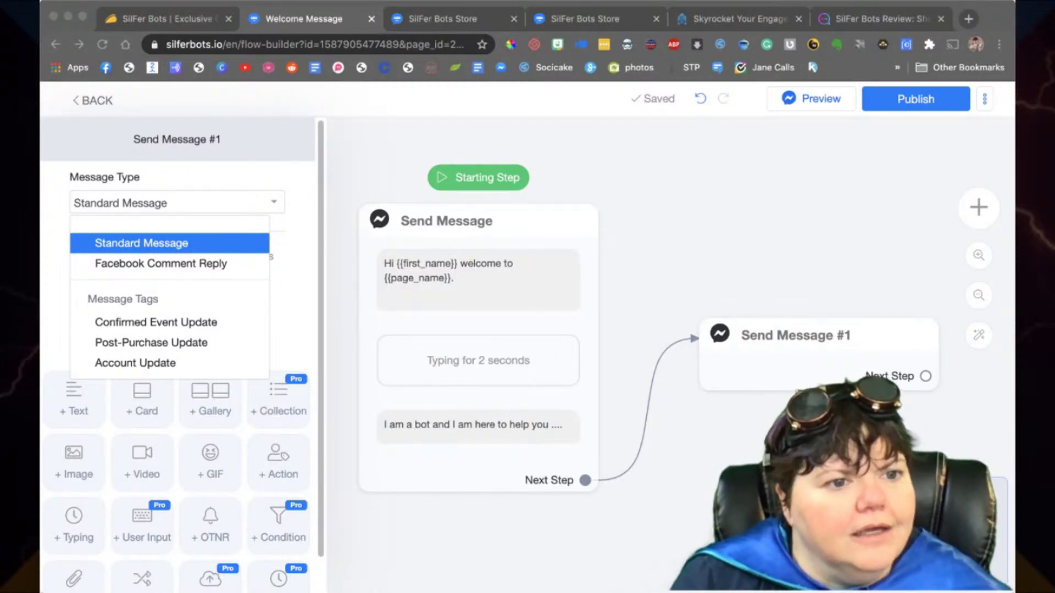
key("super+Tab")
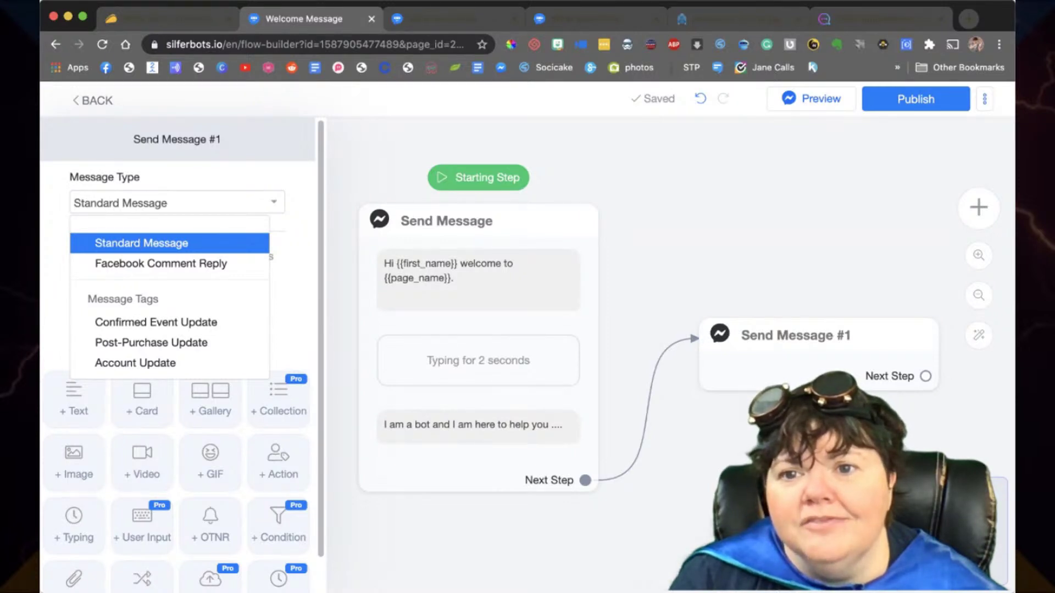
key("Escape")
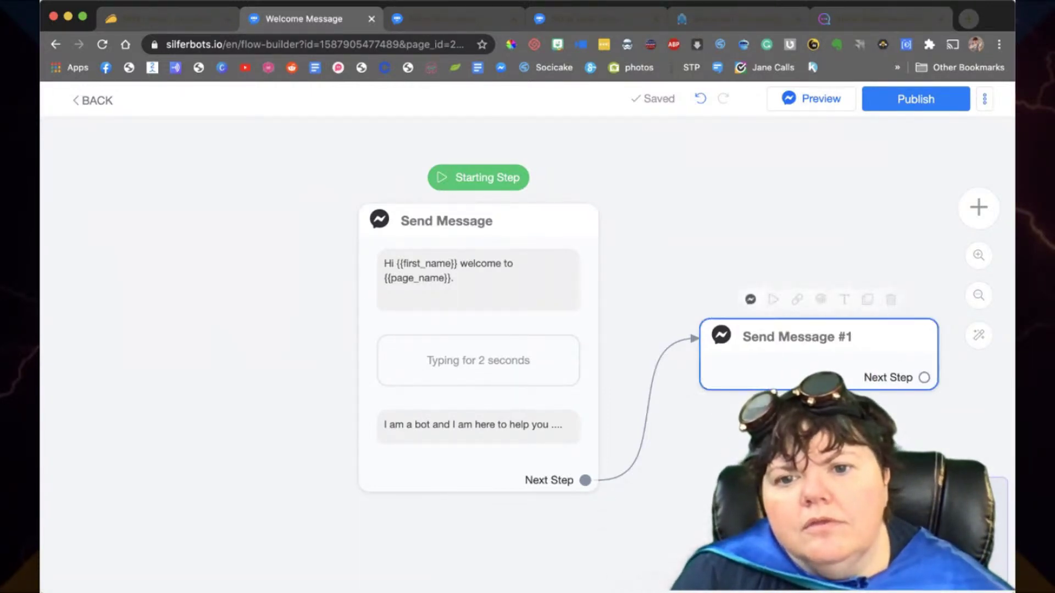
Step: Set the message type of Send Message #1 to Facebook Comment Reply
left_click(796, 342)
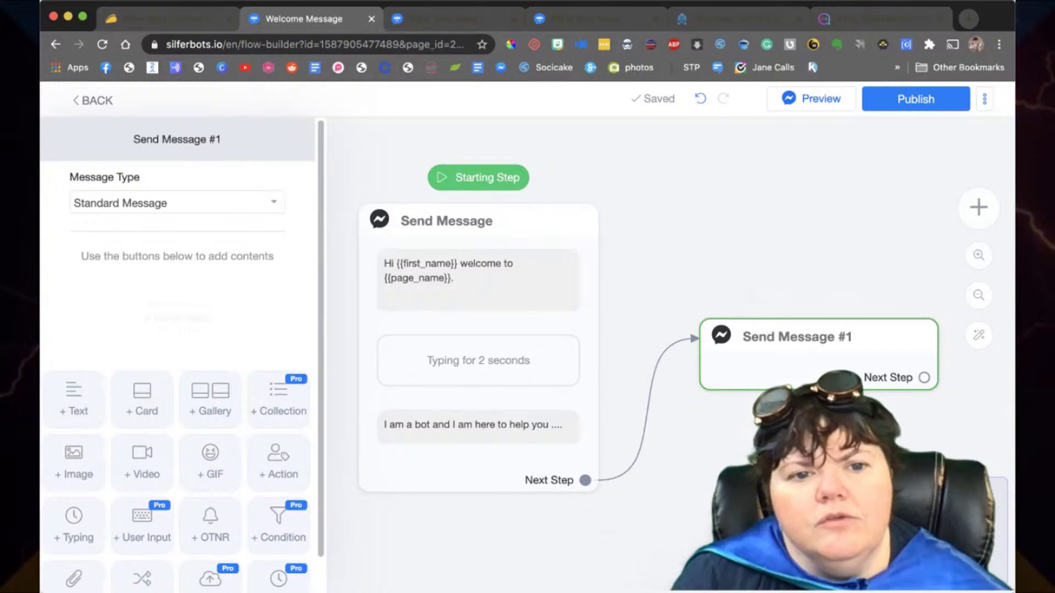
left_click(176, 202)
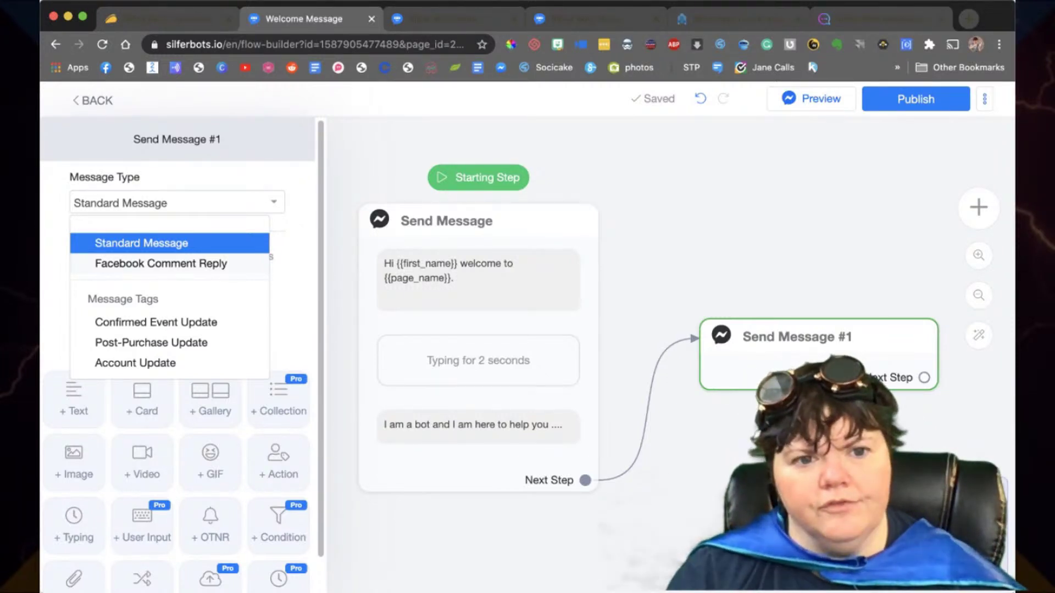
left_click(160, 263)
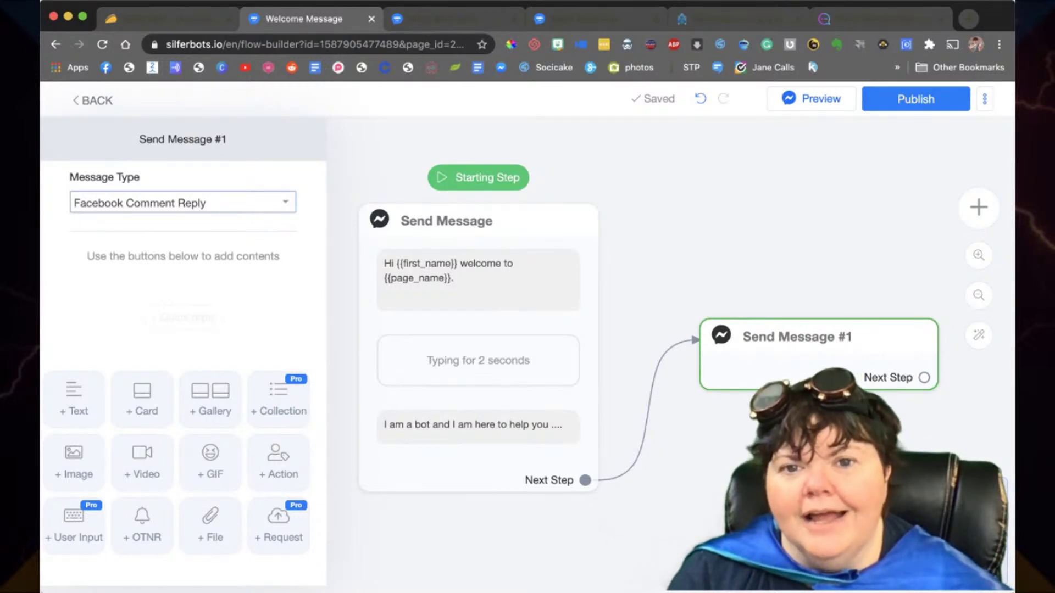
Step: Leave the flow builder and view the Live Chat requests and the Set Up AI training phrases
key("super+Left")
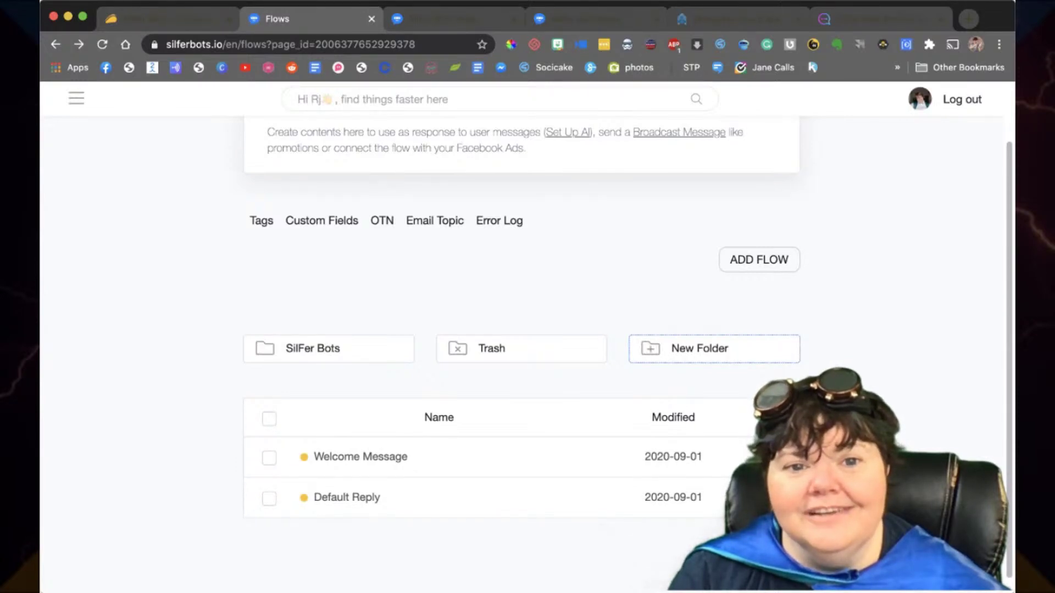
left_click(76, 99)
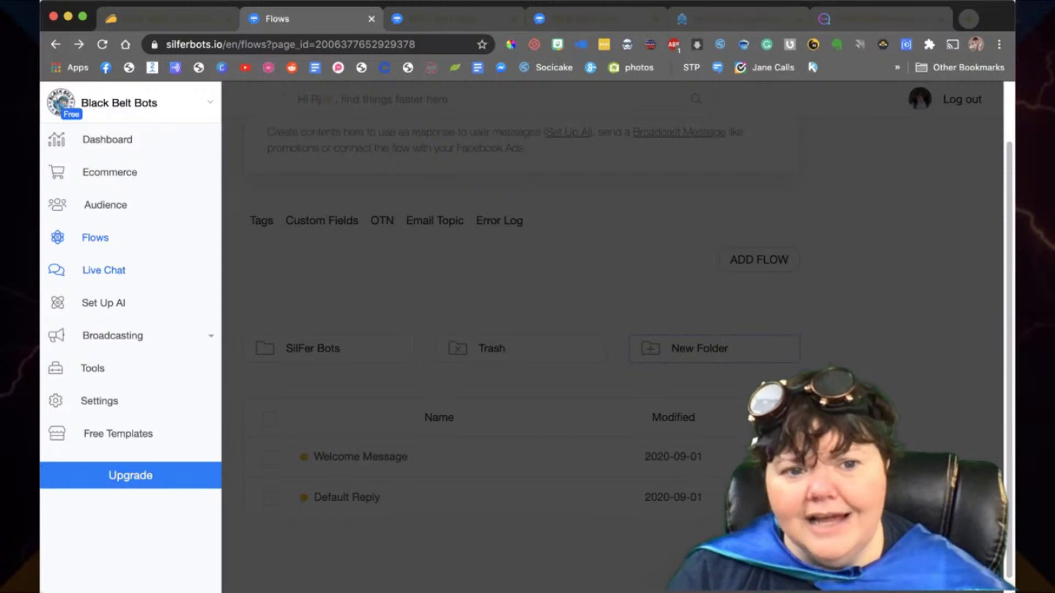
left_click(104, 270)
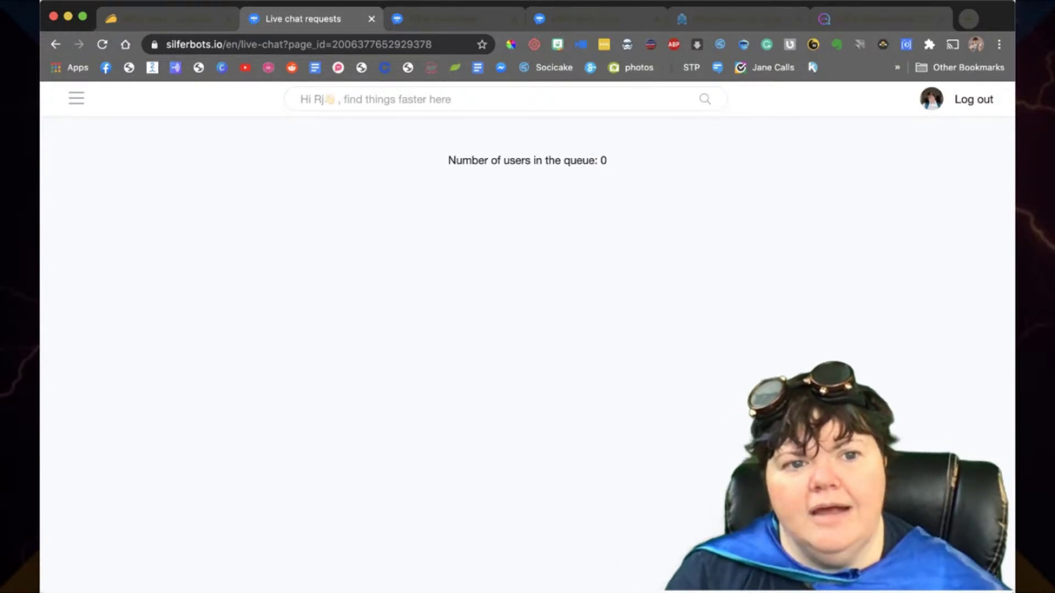
left_click(77, 98)
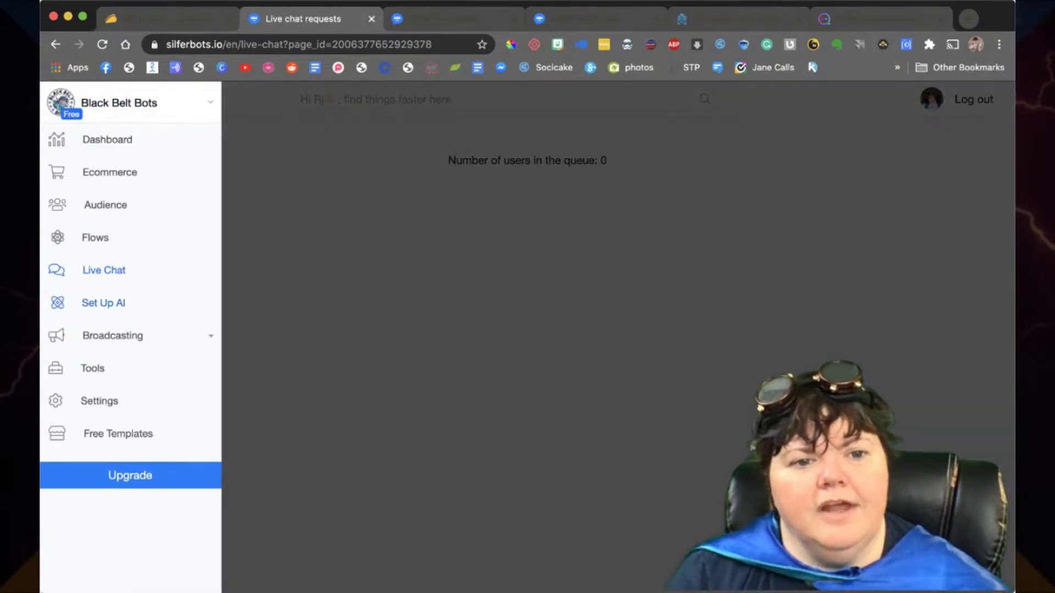
left_click(103, 303)
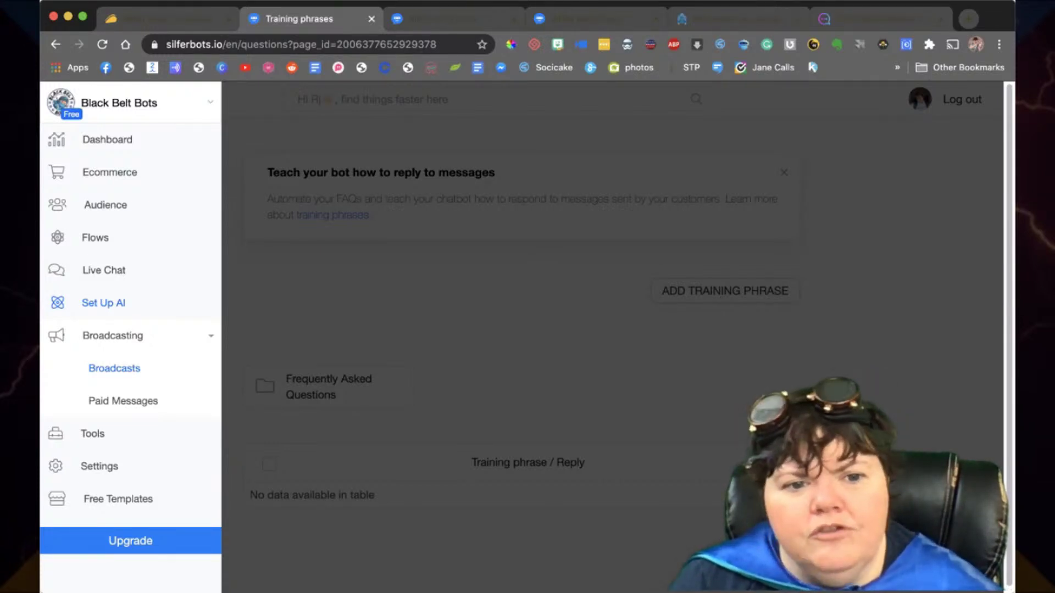
Step: Start a new broadcast and review which flows can be chosen as the message to send
left_click(114, 368)
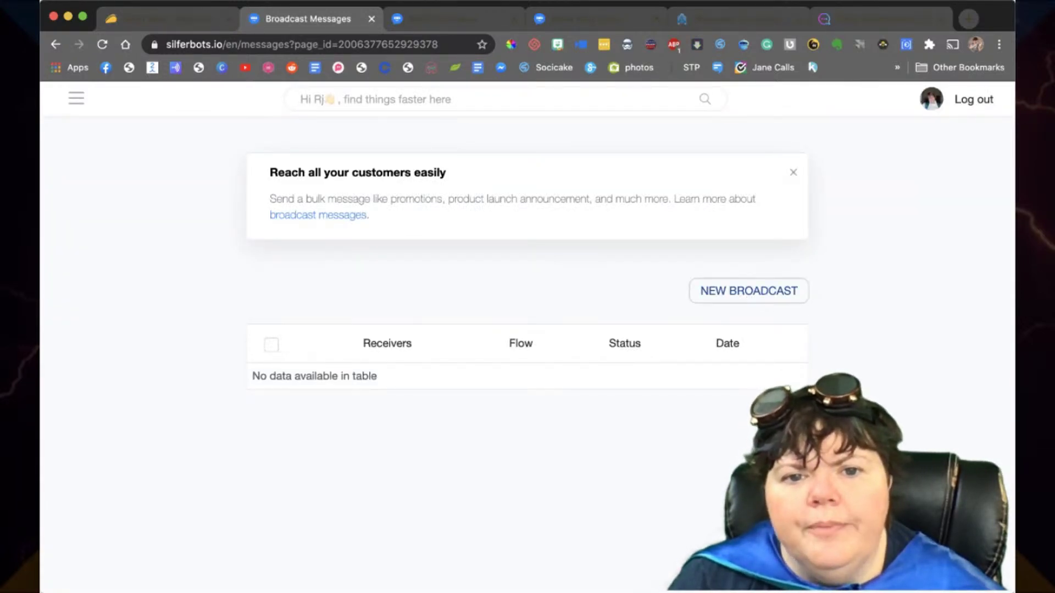
left_click(748, 291)
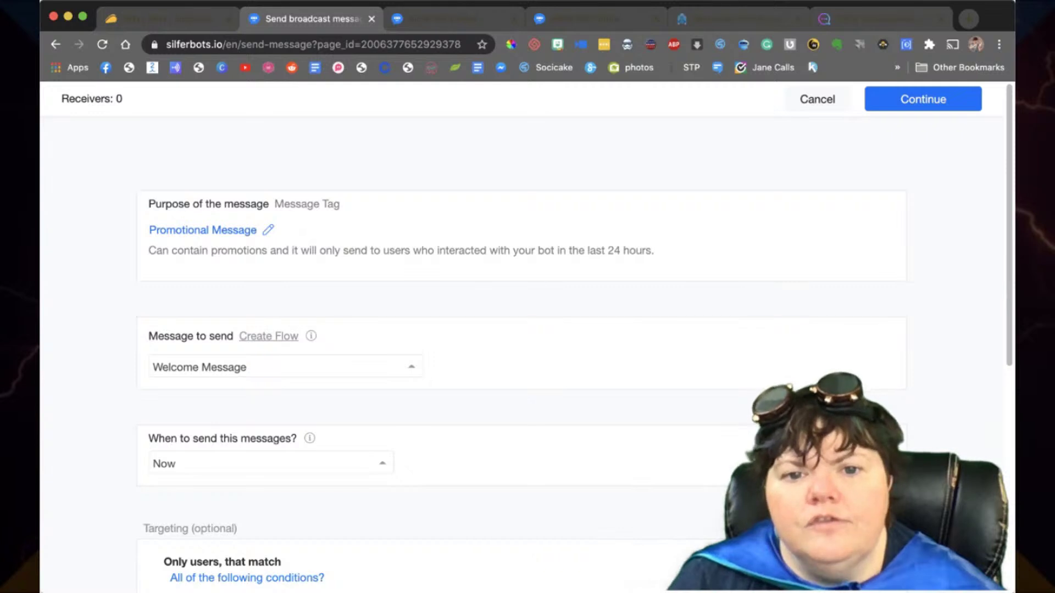
scroll(575, 338, "down", 1)
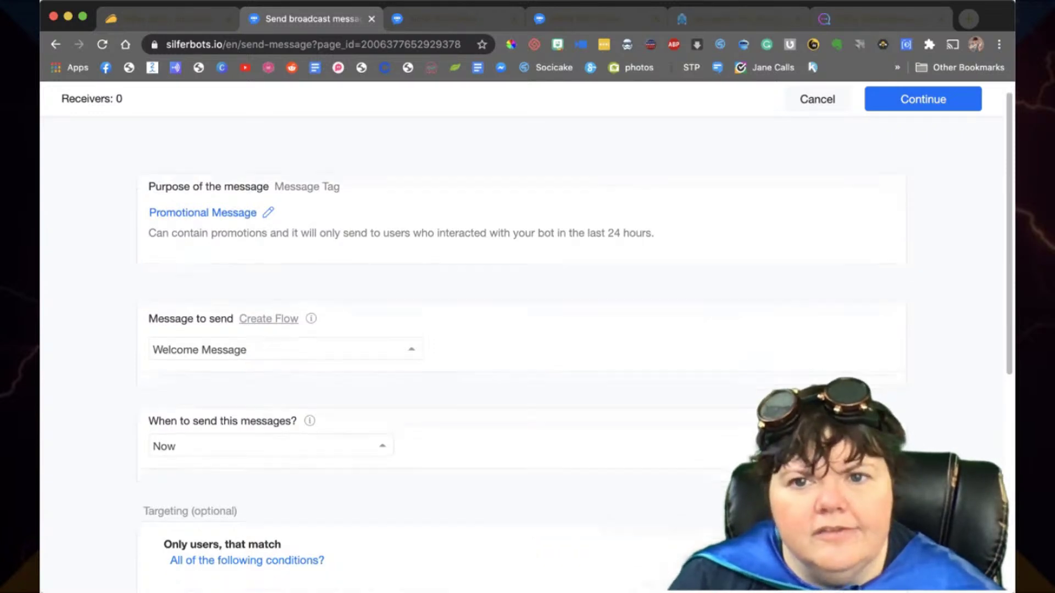
scroll(527, 337, "down", 5)
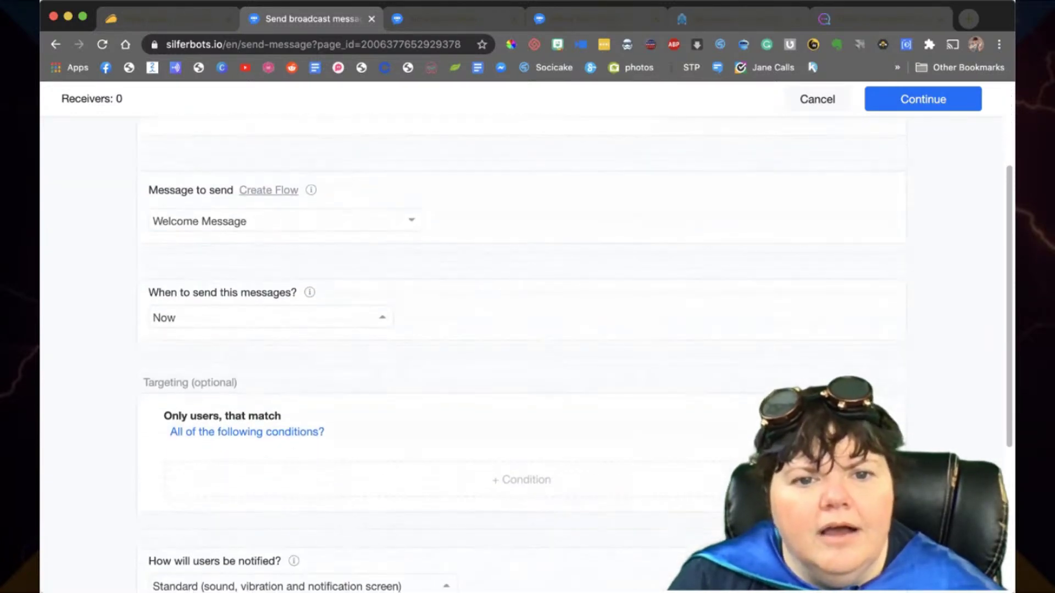
left_click(280, 220)
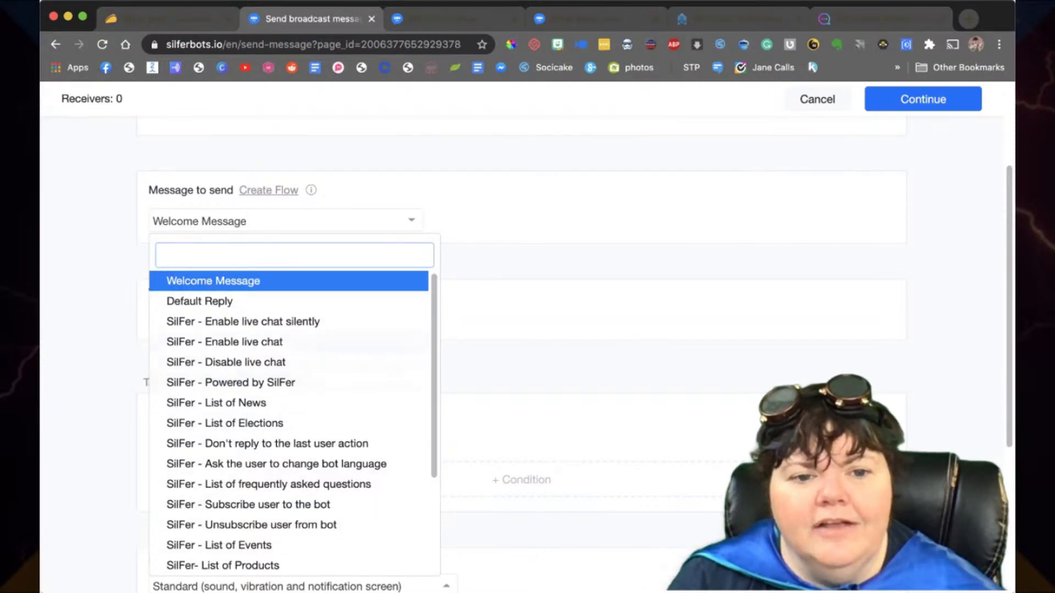
key("Escape")
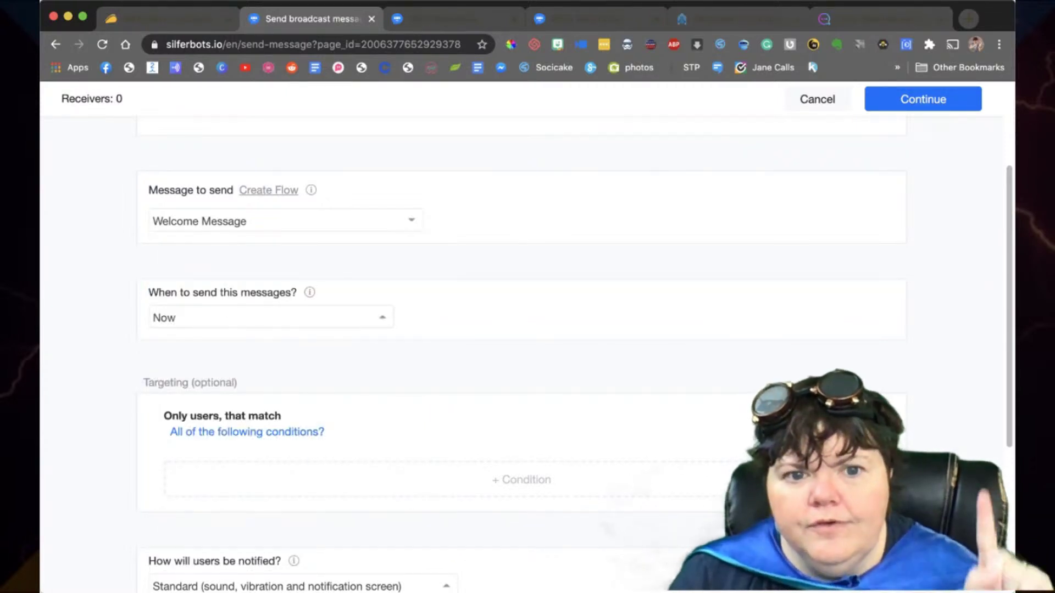
Step: Review the broadcast's send-time, targeting and notification options, and cancel the new broadcast
left_click(269, 318)
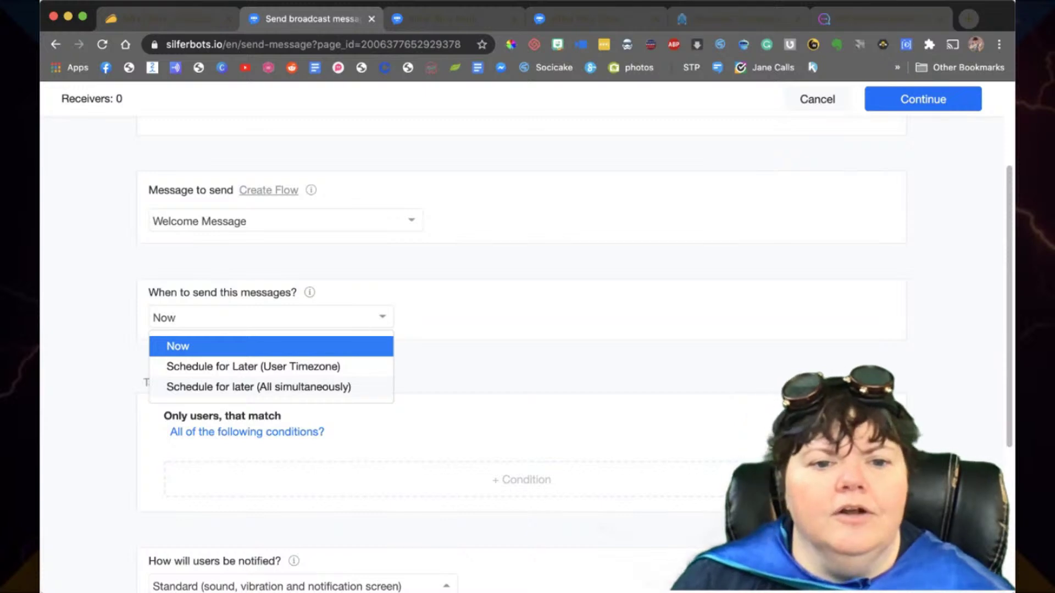
key("Escape")
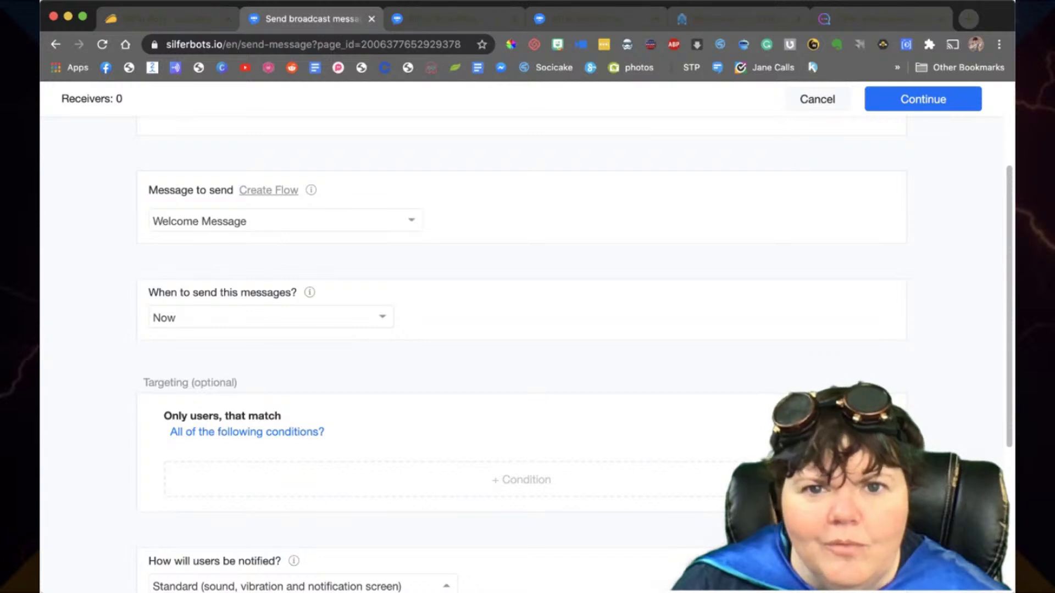
scroll(522, 329, "down", 4)
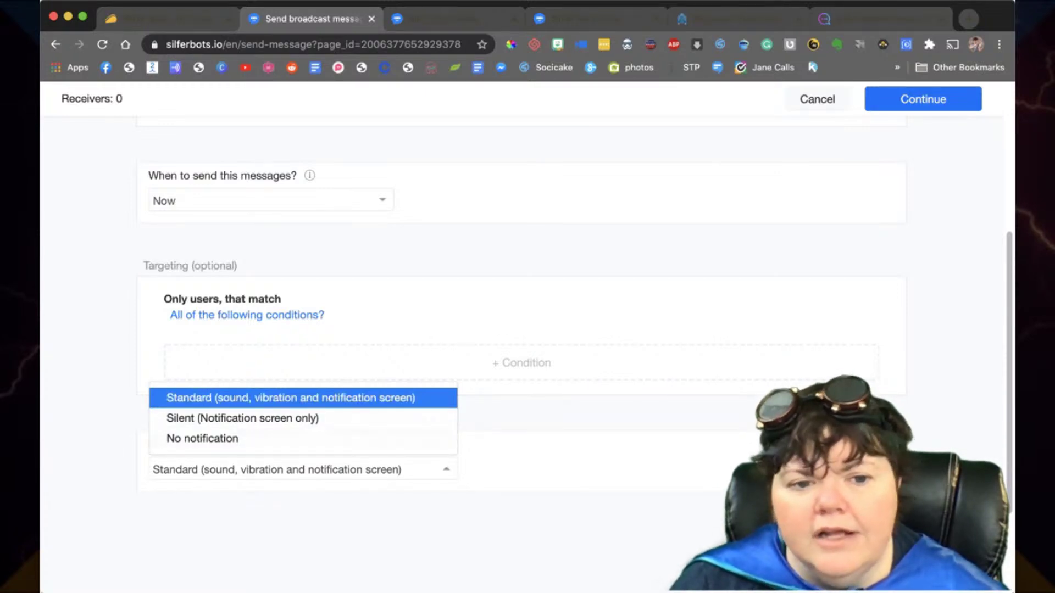
key("Escape")
scroll(522, 340, "down", 3)
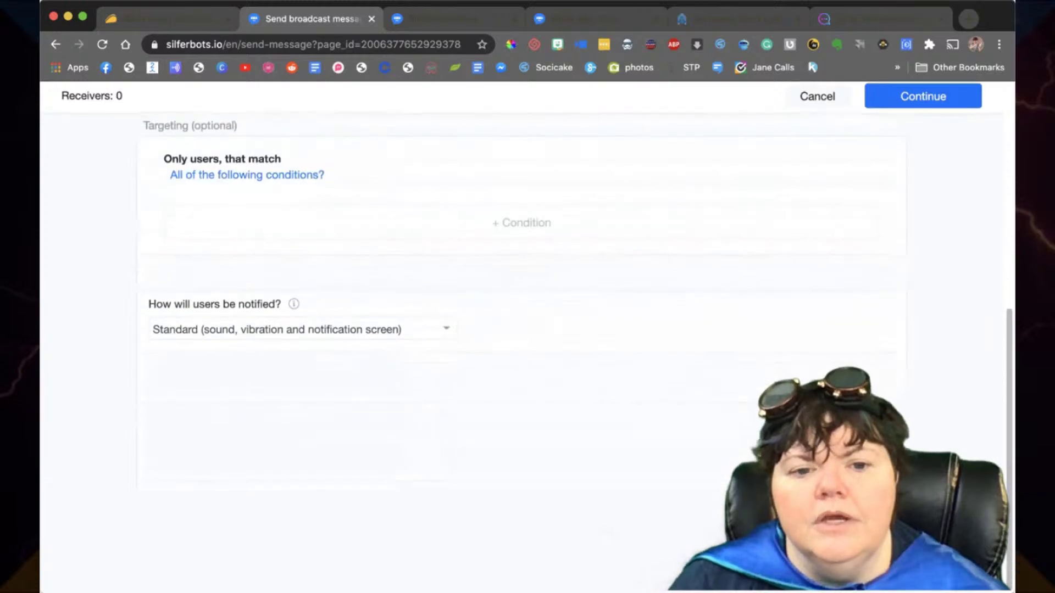
scroll(522, 341, "up", 8)
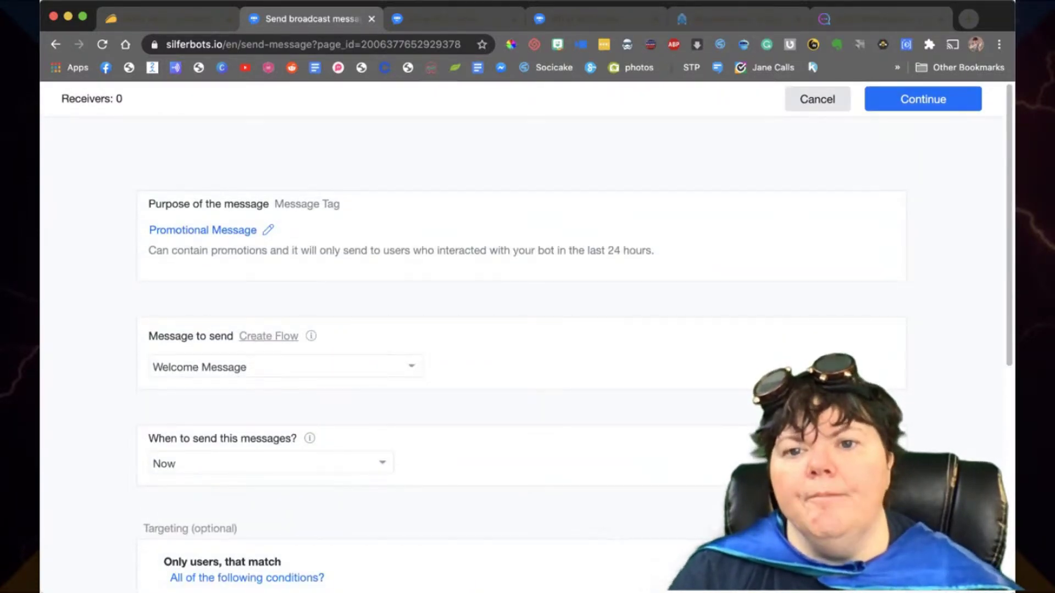
left_click(816, 99)
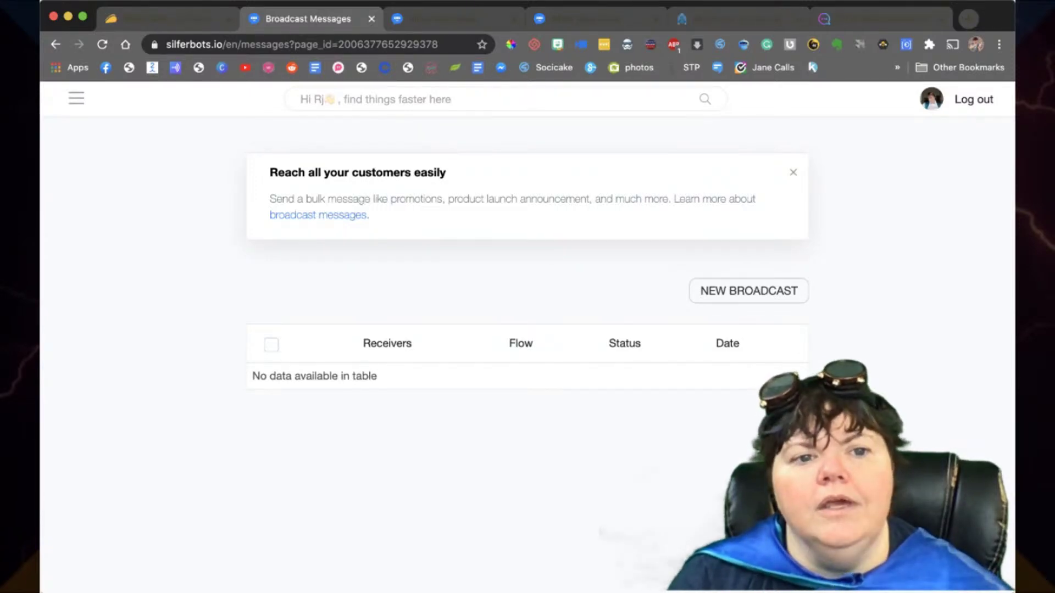
Step: View the Paid Messages page under Broadcasting and decline going to the settings to enable Facebook Ads
left_click(76, 98)
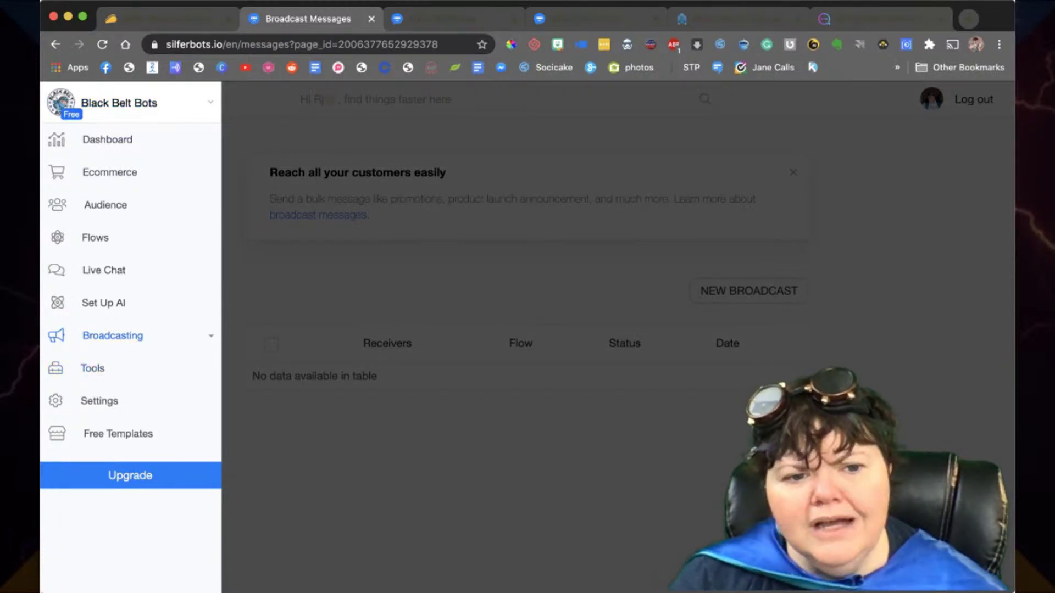
left_click(113, 335)
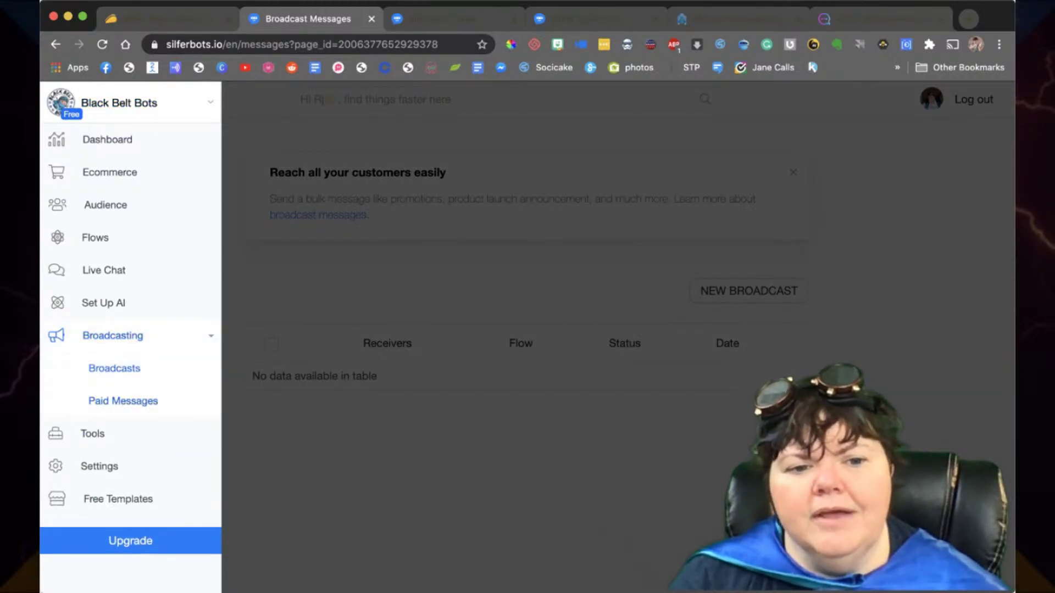
left_click(123, 400)
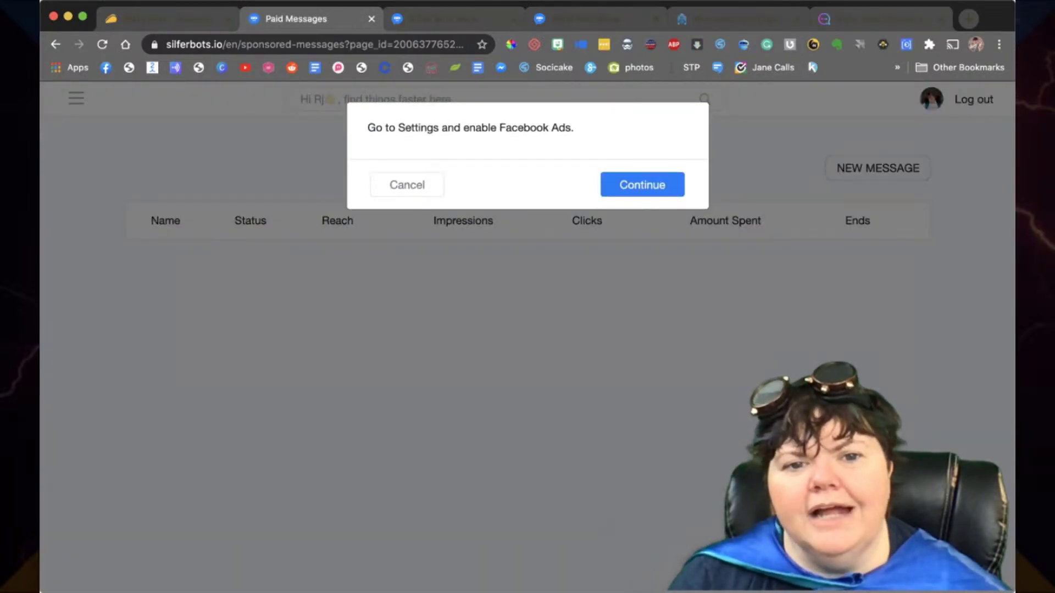
left_click(407, 185)
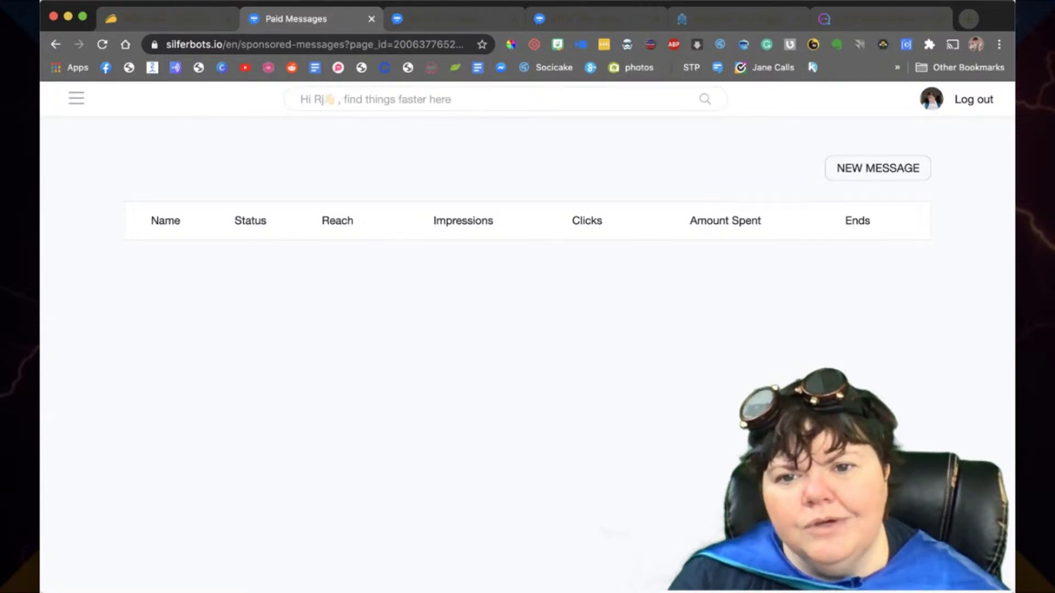
Step: Review the available bot tools, from Triggers and Actions through Personas and Import Users to Webhooks
left_click(76, 98)
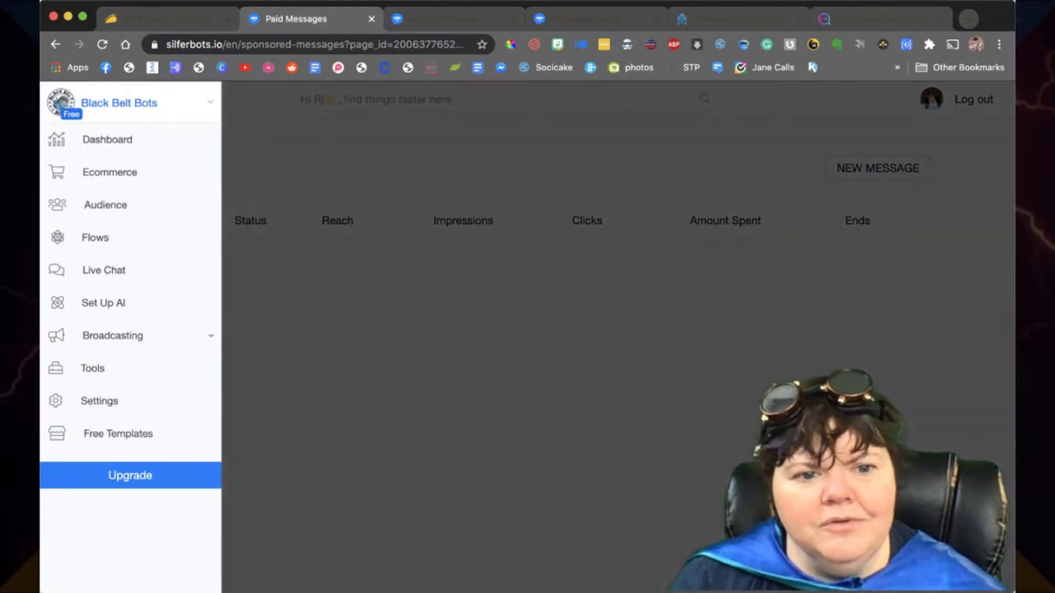
left_click(92, 368)
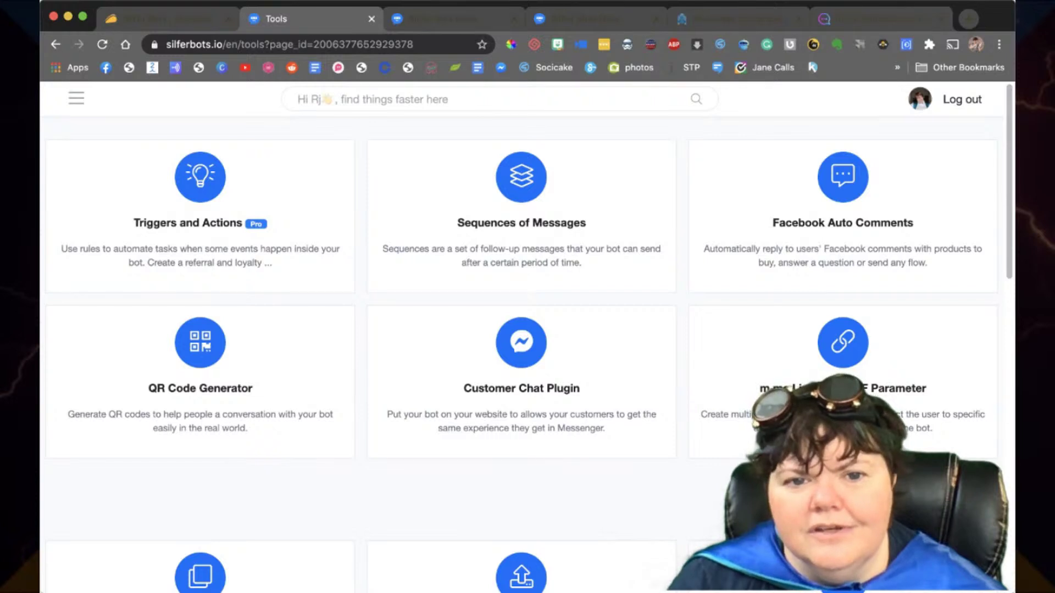
scroll(528, 352, "down", 5)
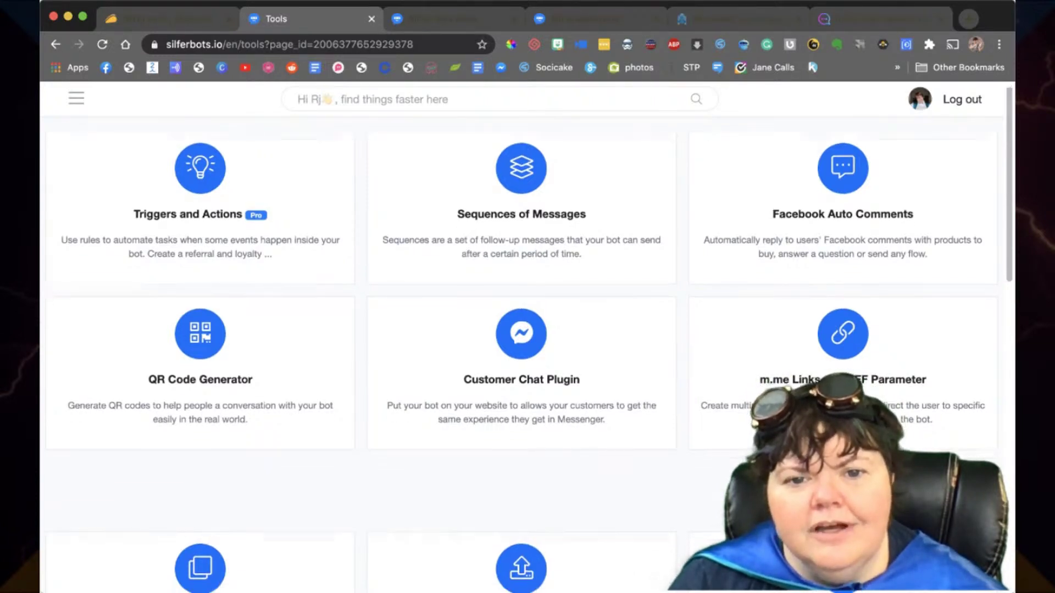
scroll(527, 352, "down", 4)
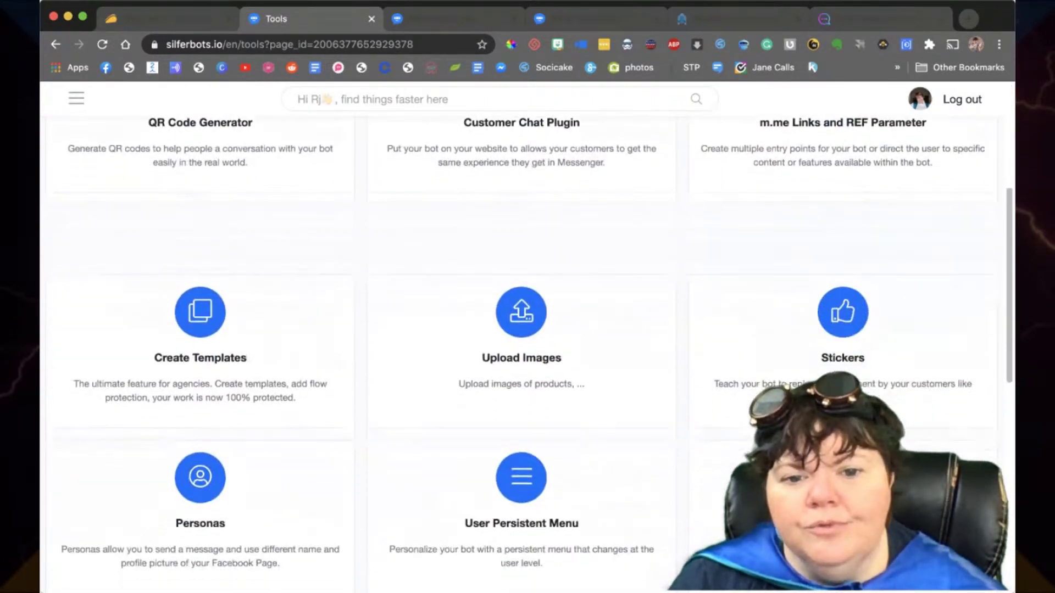
scroll(527, 352, "down", 3)
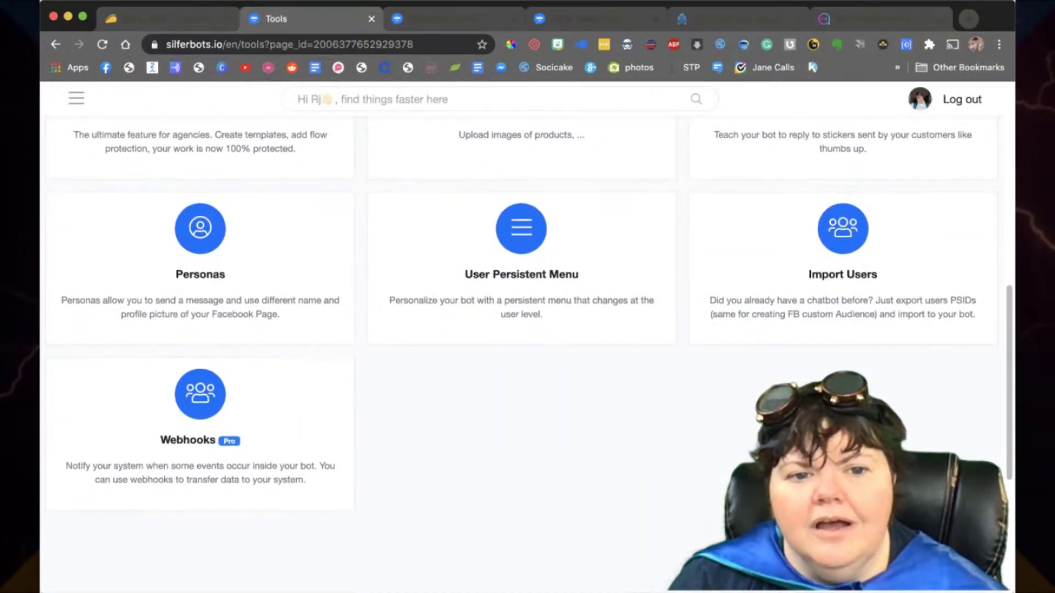
Step: Review the remaining bot tools, from Create Templates and Stickers down to Newspaper and Polls
scroll(528, 352, "down", 1)
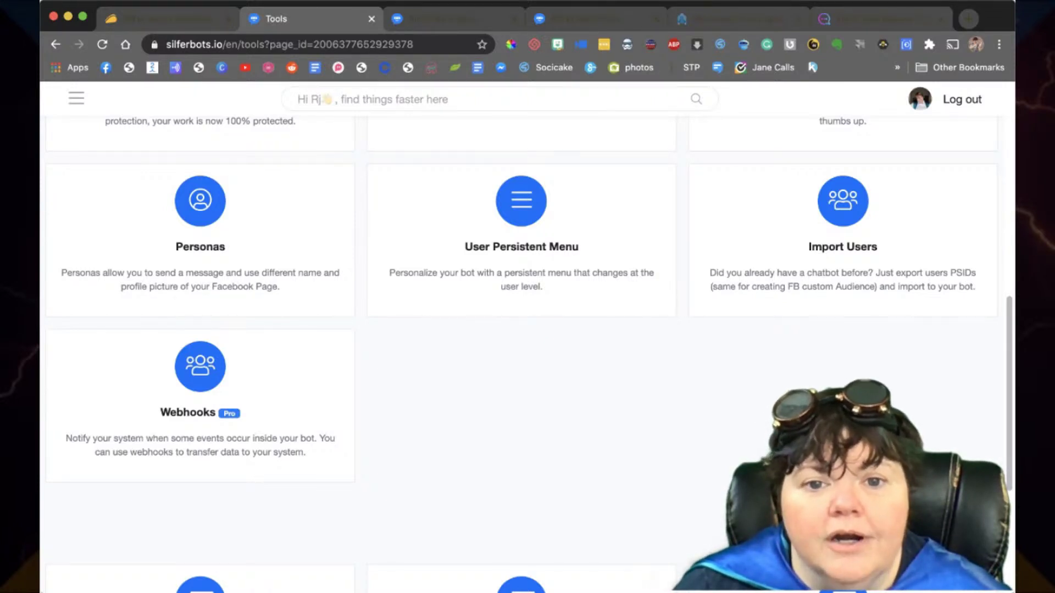
scroll(528, 352, "up", 3)
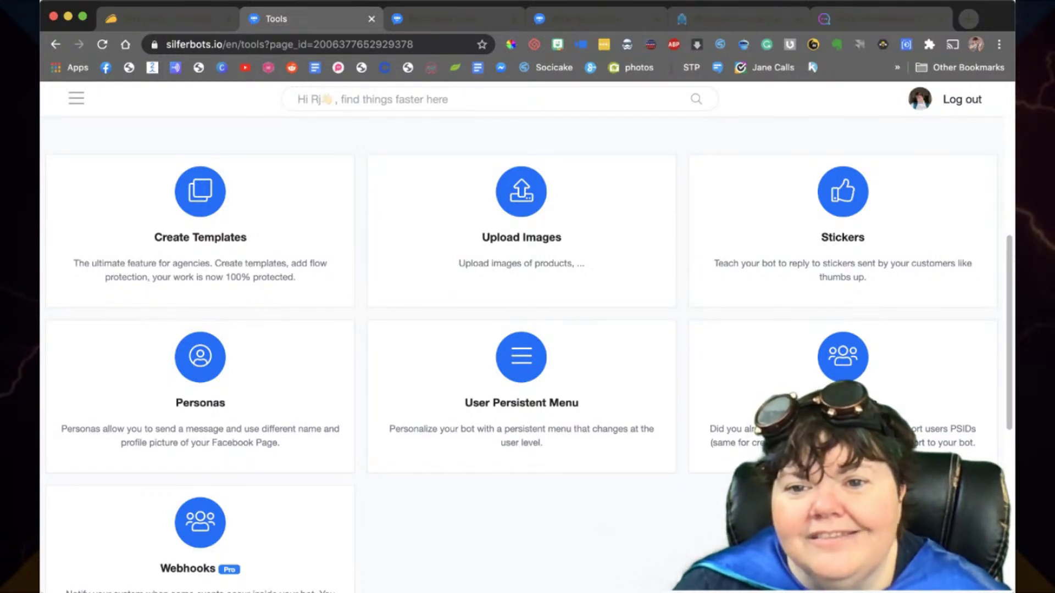
scroll(528, 357, "up", 4)
scroll(527, 357, "down", 4)
scroll(528, 330, "down", 8)
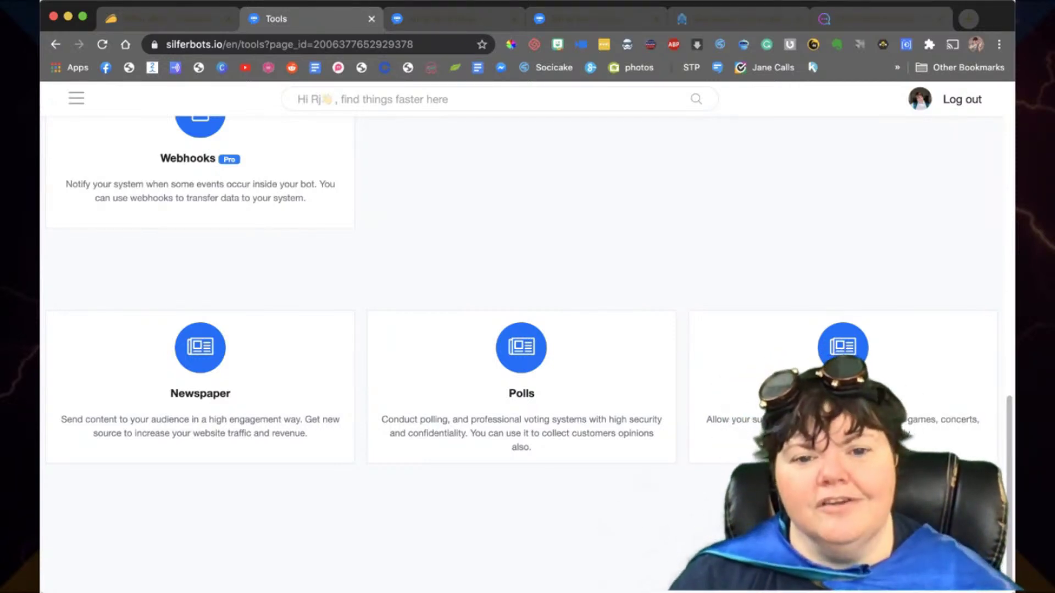
scroll(522, 341, "up", 10)
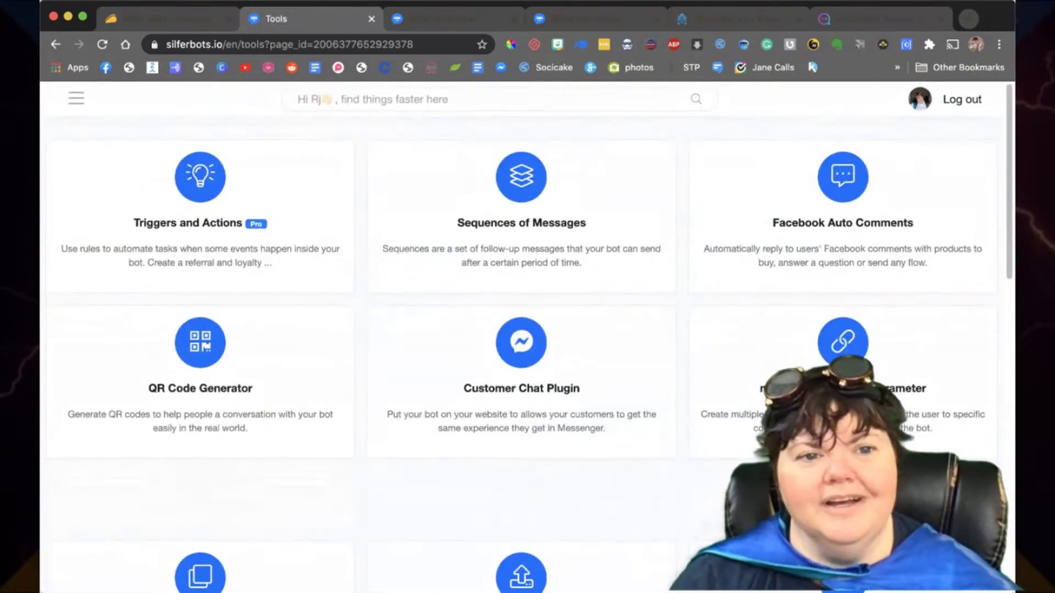
Step: Open the bot's settings and review the General options, from Welcome Message and Supported Languages through Bot Persistent Menu to Delete Bot
left_click(76, 98)
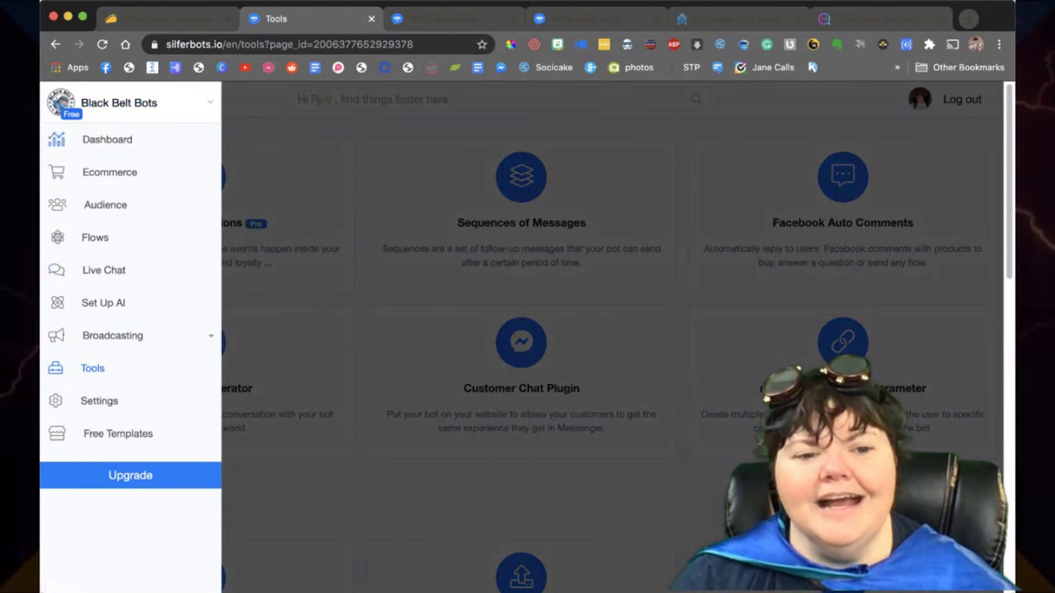
left_click(99, 401)
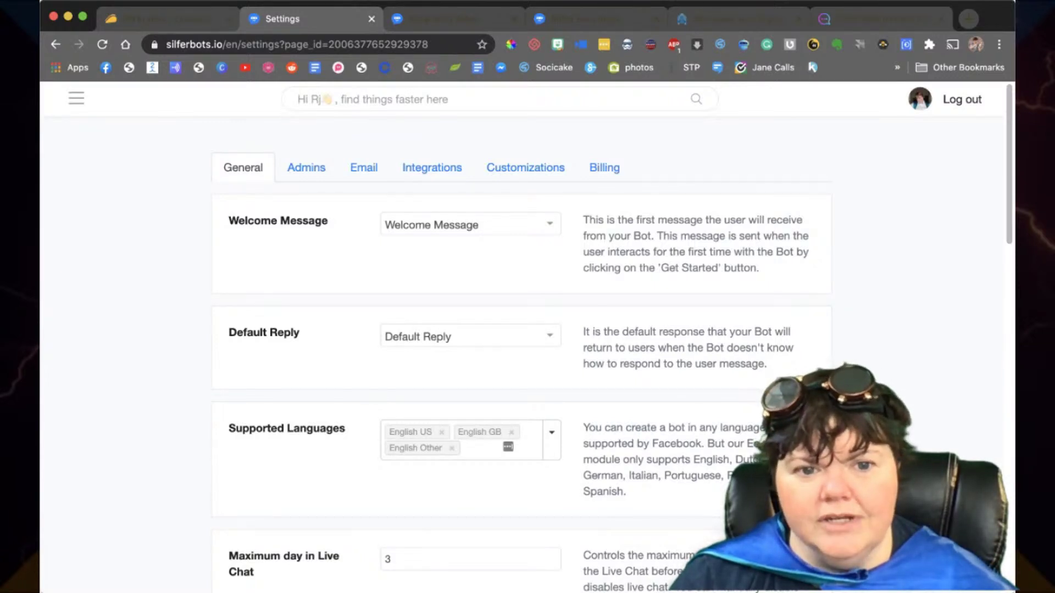
scroll(522, 358, "down", 5)
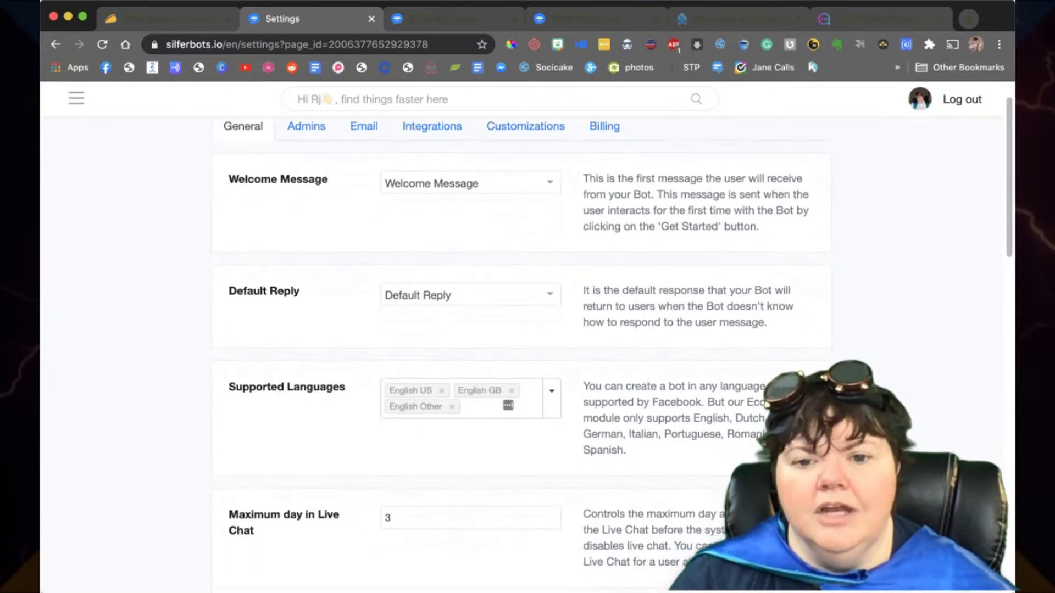
scroll(522, 358, "down", 2)
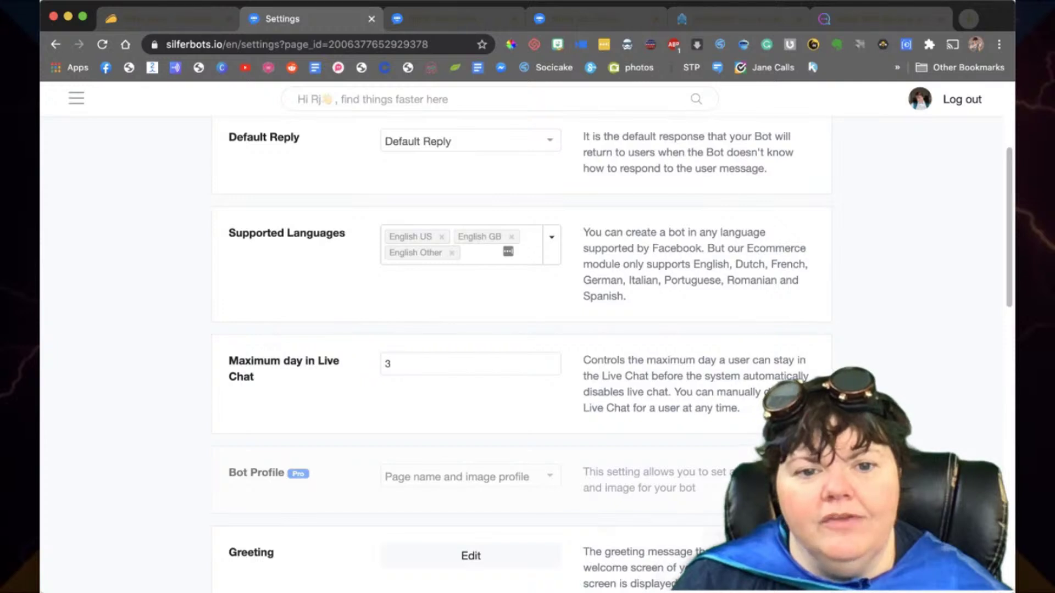
scroll(528, 351, "down", 3)
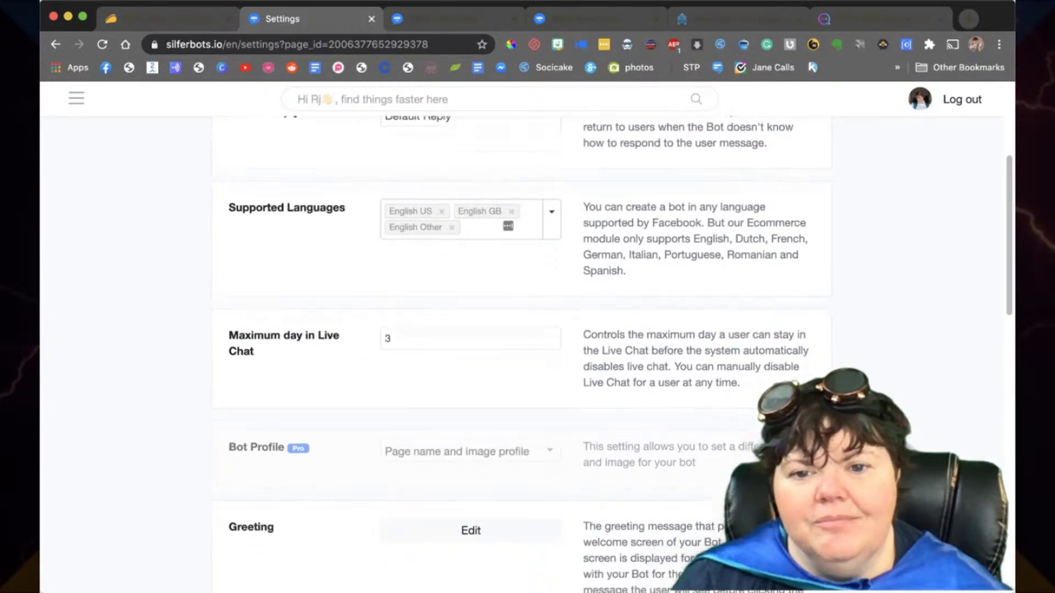
scroll(527, 352, "down", 1)
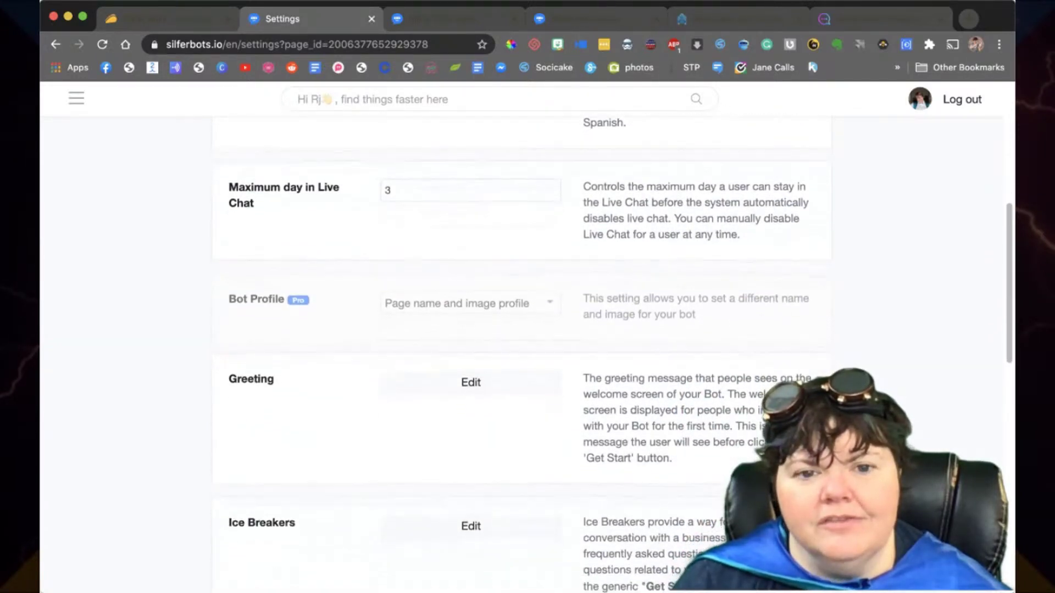
scroll(527, 352, "down", 1)
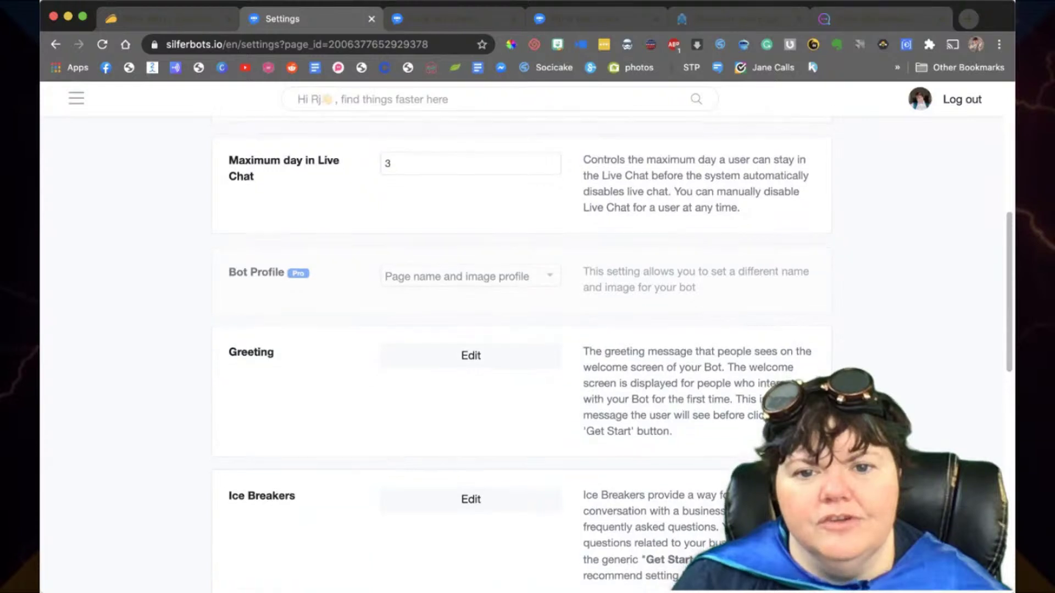
scroll(527, 352, "down", 4)
scroll(528, 351, "down", 4)
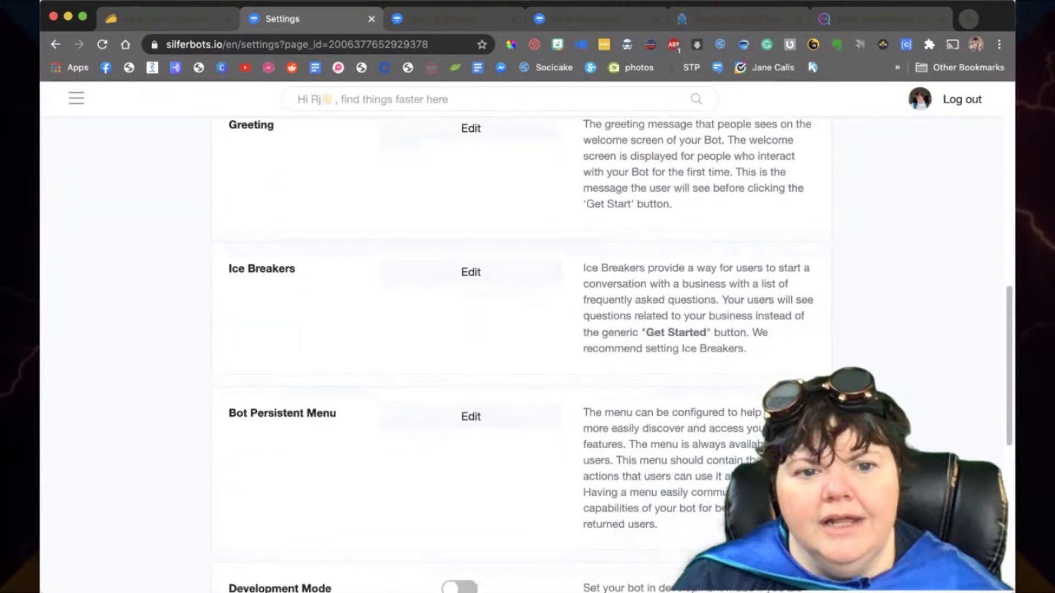
scroll(528, 352, "down", 5)
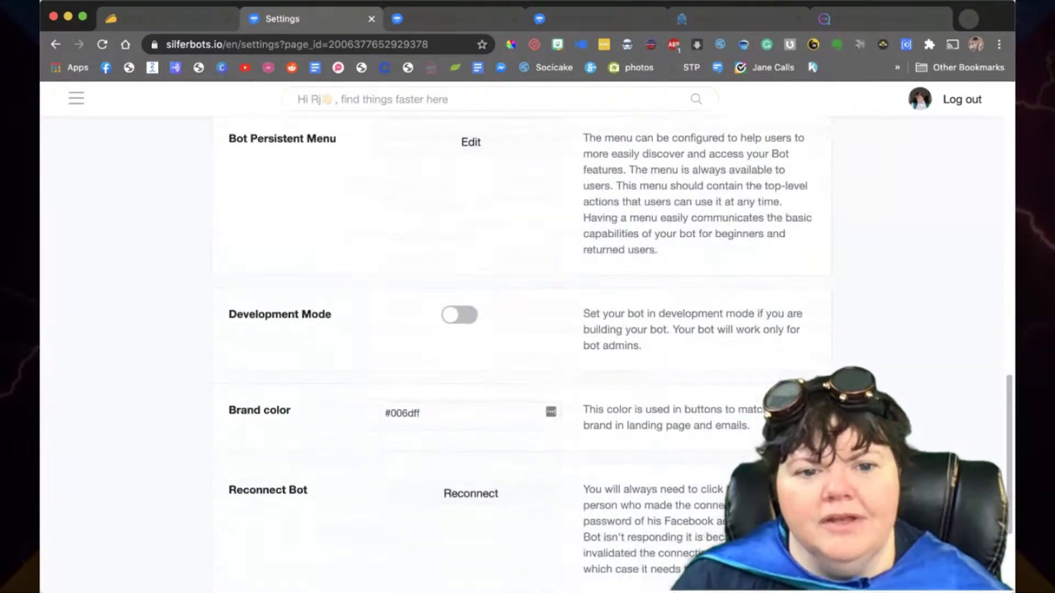
scroll(528, 352, "down", 2)
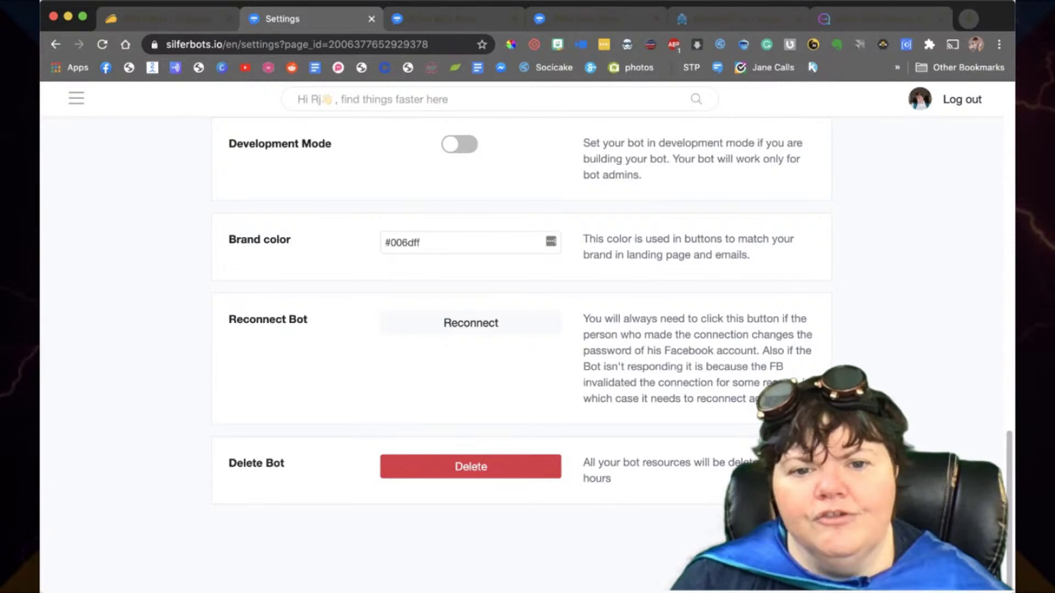
scroll(471, 324, "up", 10)
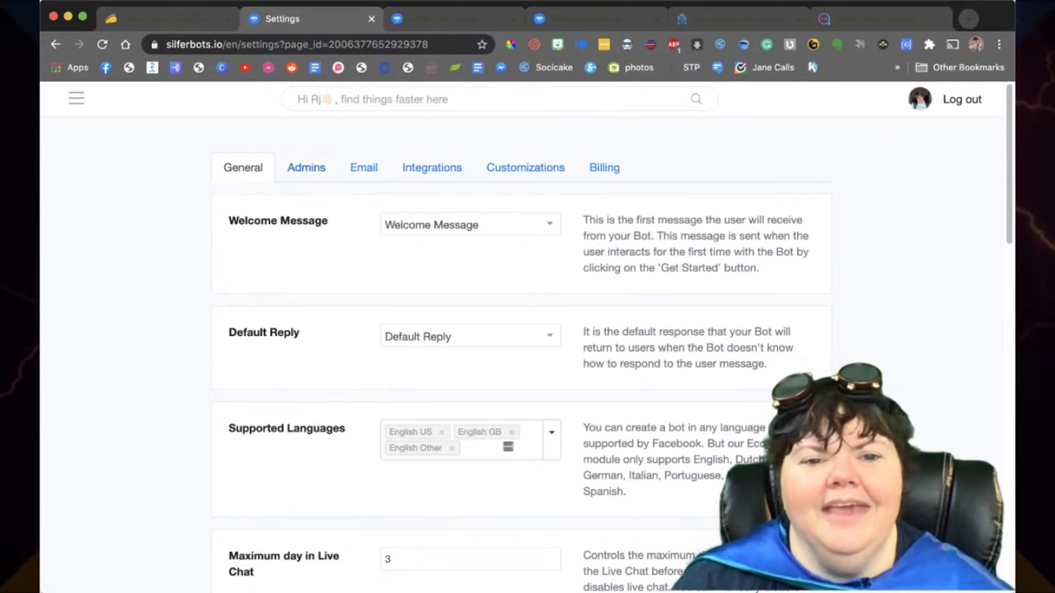
Step: View the Admins and Email settings, and review which email service providers can be chosen for SMTP
left_click(306, 168)
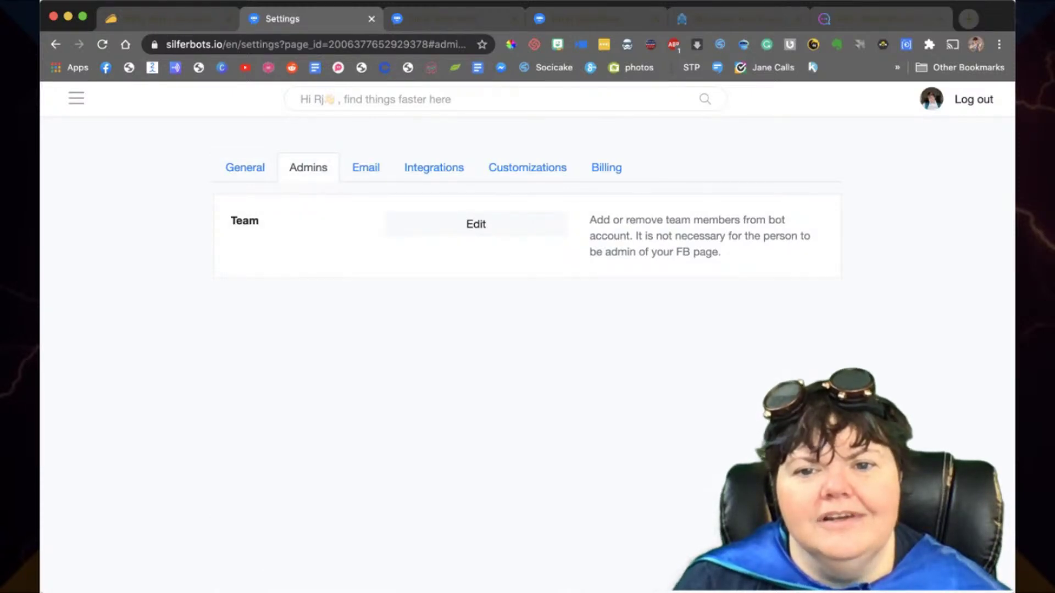
left_click(366, 168)
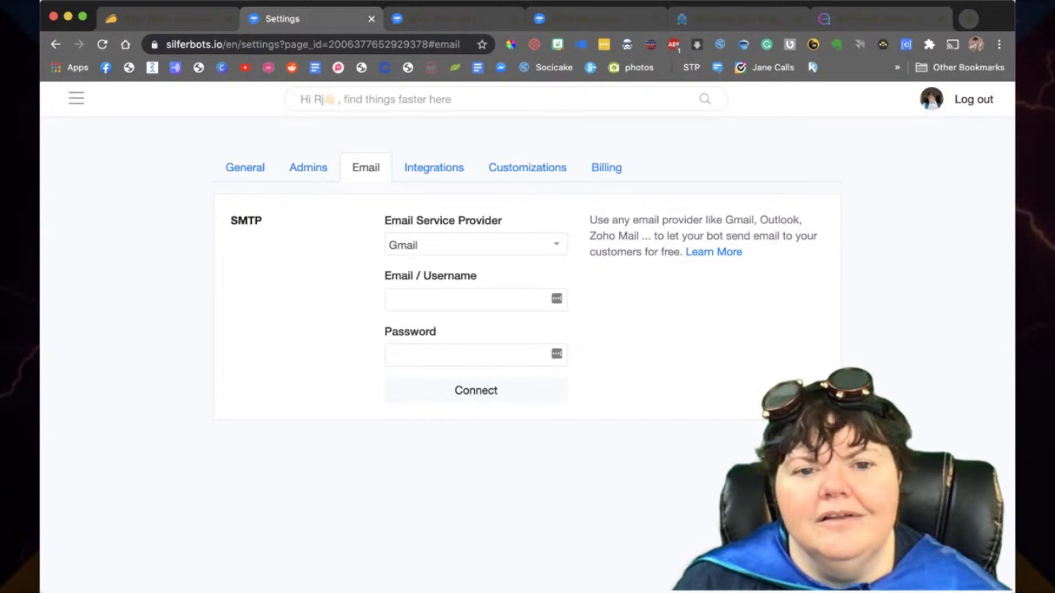
left_click(475, 245)
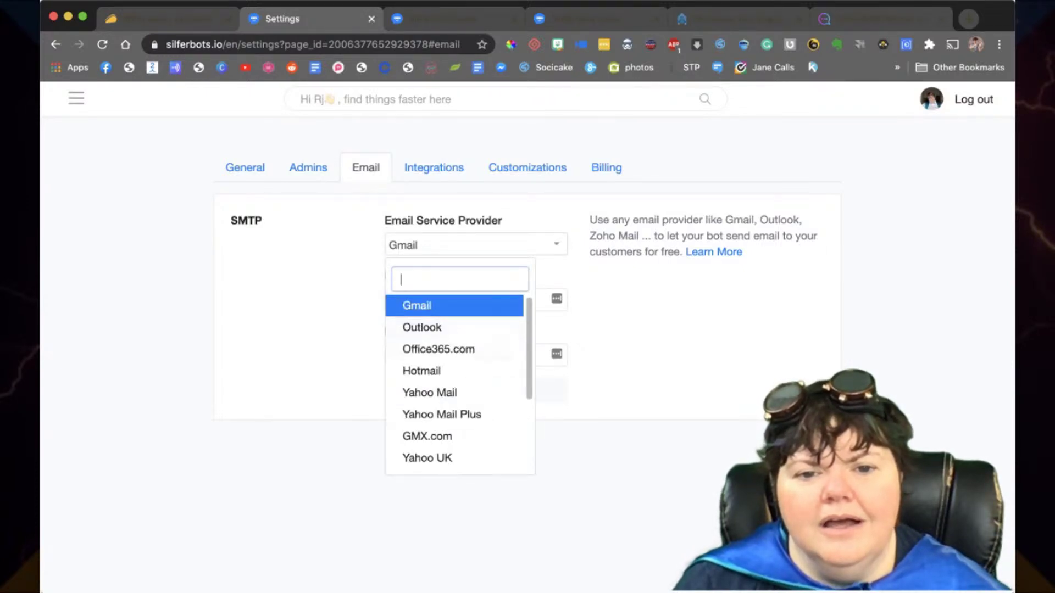
scroll(460, 382, "down", 3)
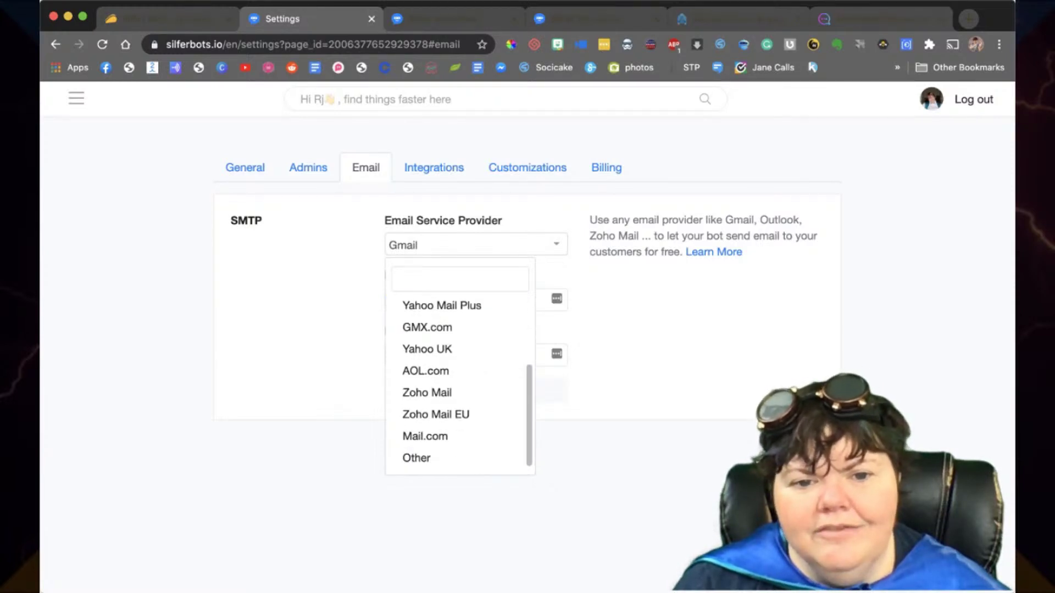
scroll(460, 382, "up", 3)
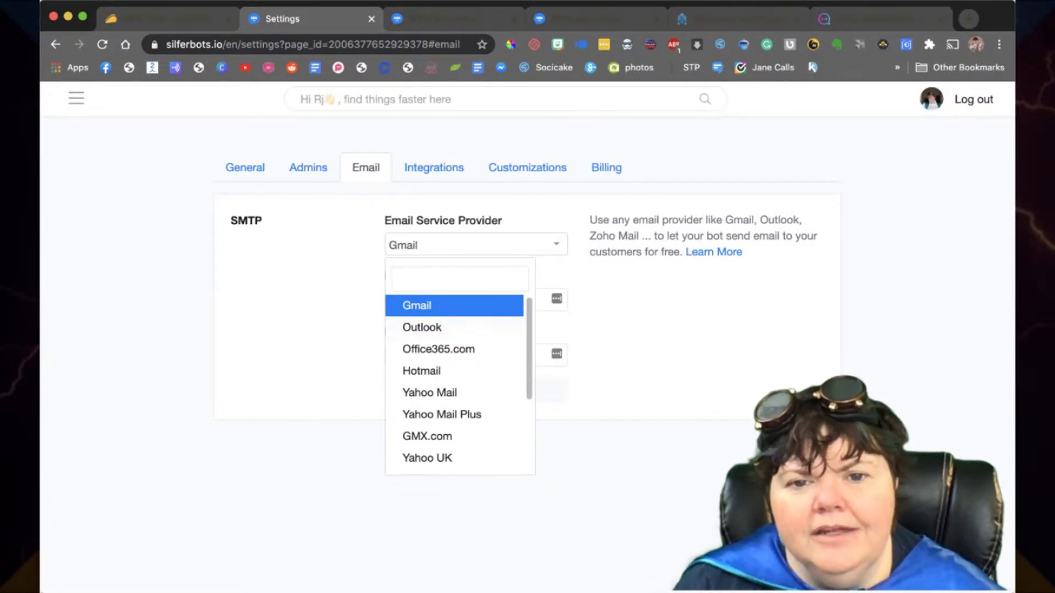
key("Escape")
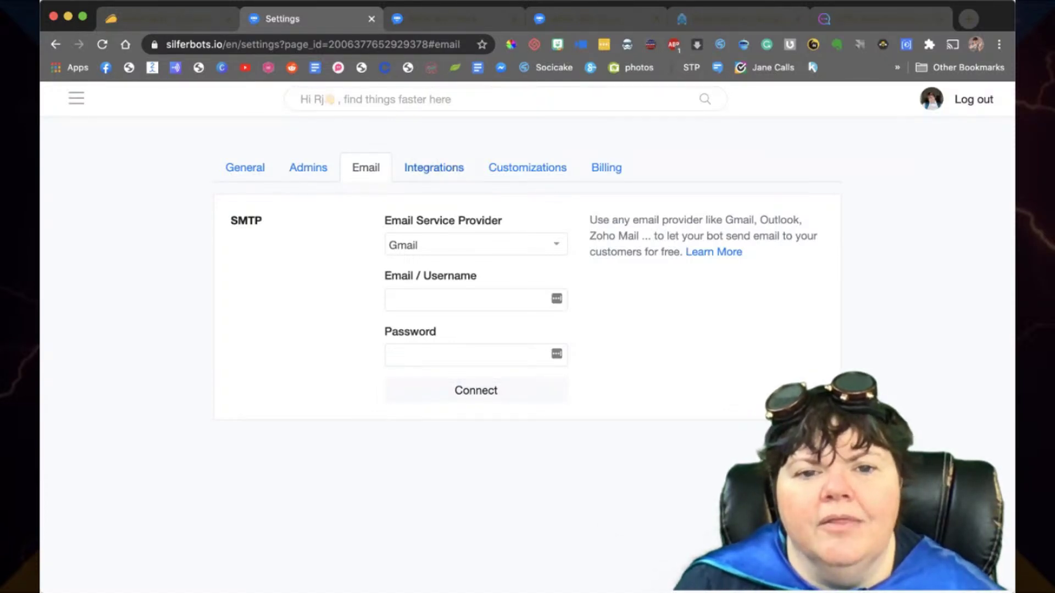
Step: Review the available integrations from the API Access Token and Facebook Ads through the shop, payment, Google and Wit.ai options to Zapier and Integromat
left_click(434, 167)
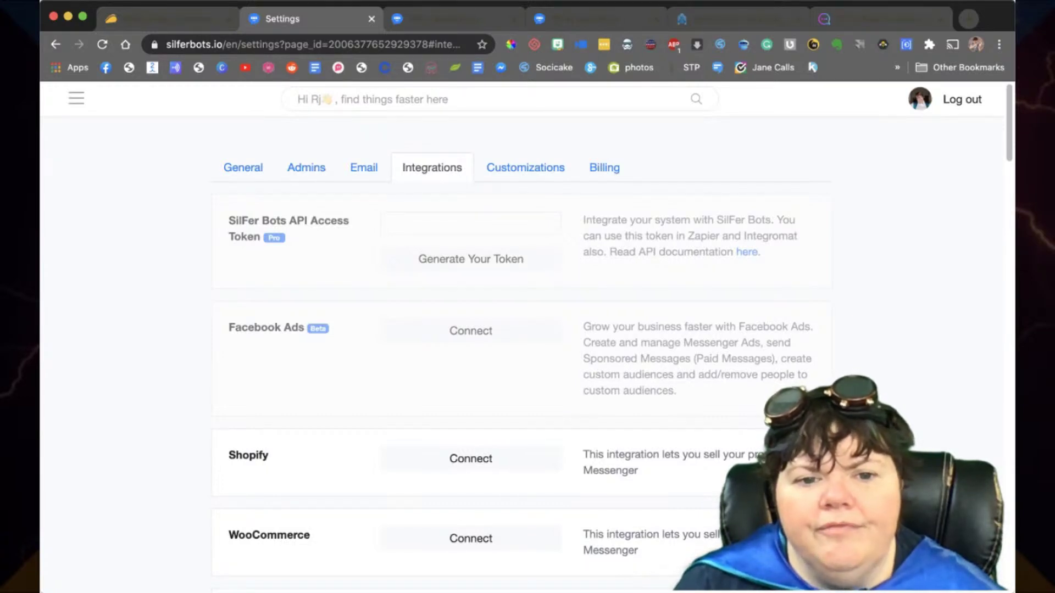
scroll(522, 341, "down", 6)
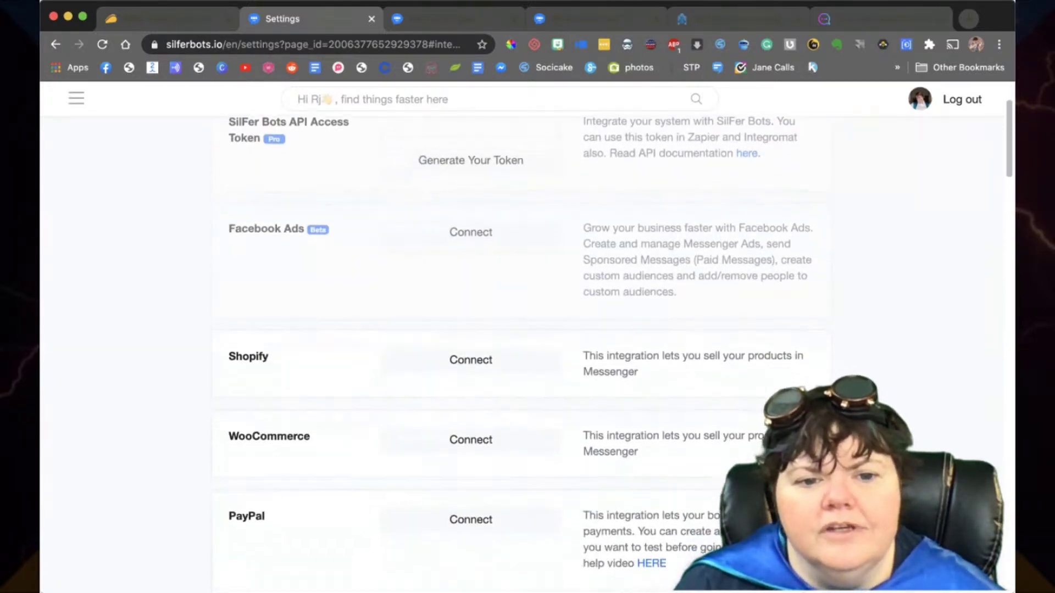
scroll(522, 340, "down", 3)
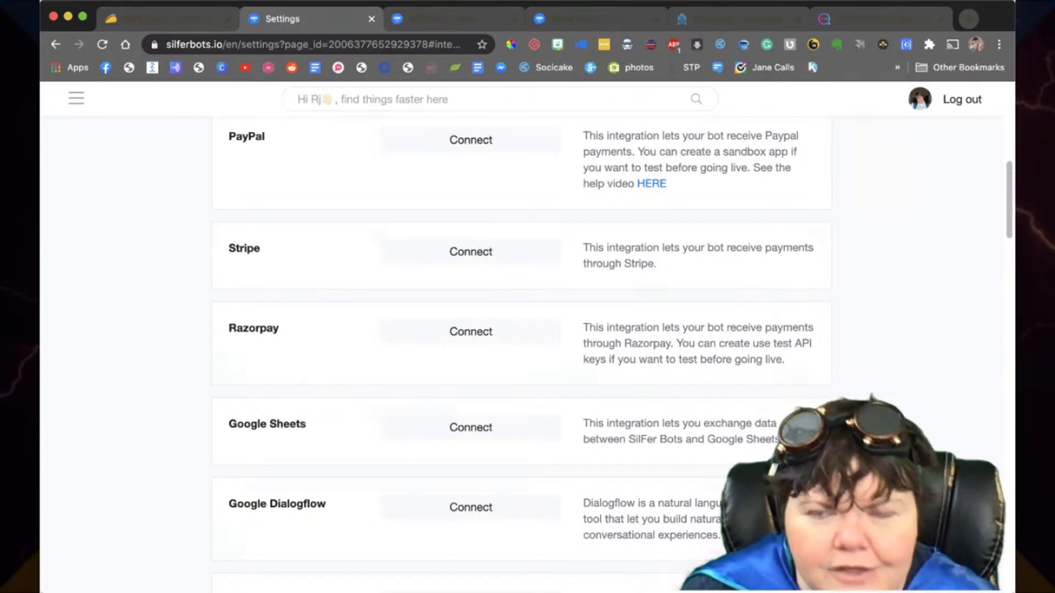
scroll(521, 355, "down", 2)
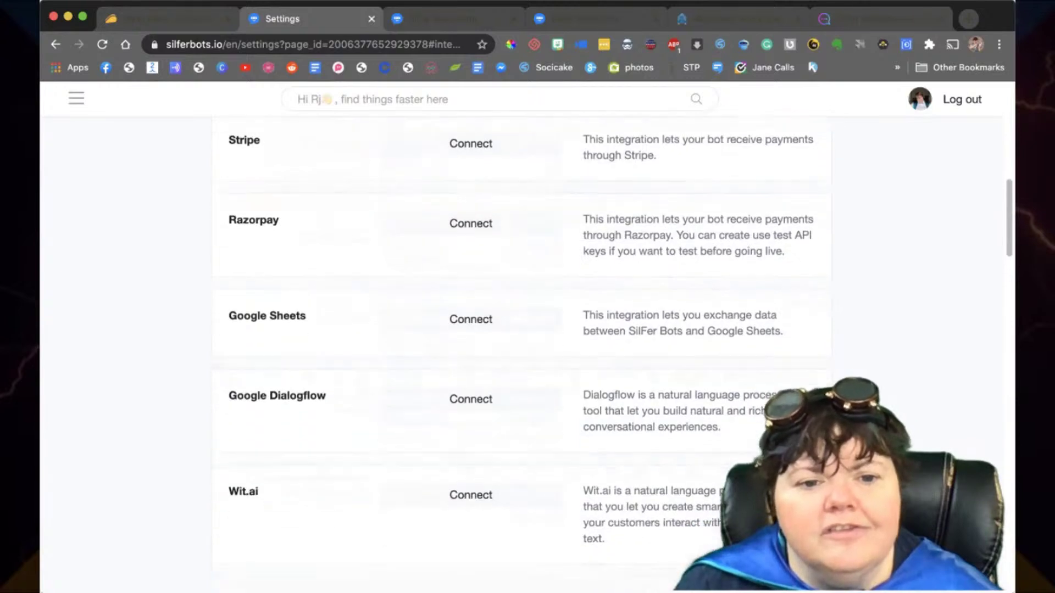
scroll(521, 354, "down", 5)
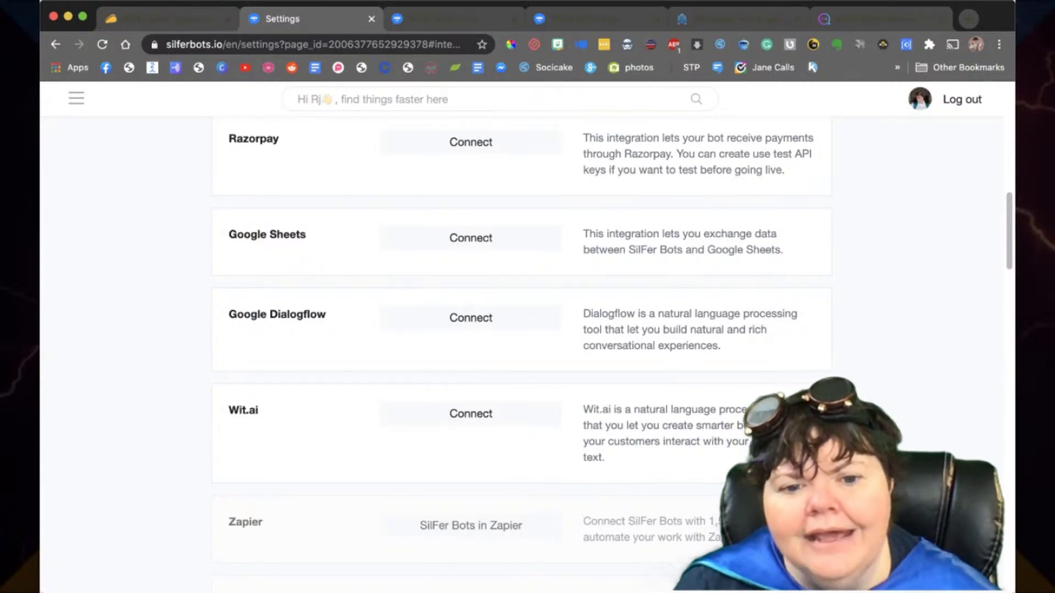
scroll(521, 355, "down", 2)
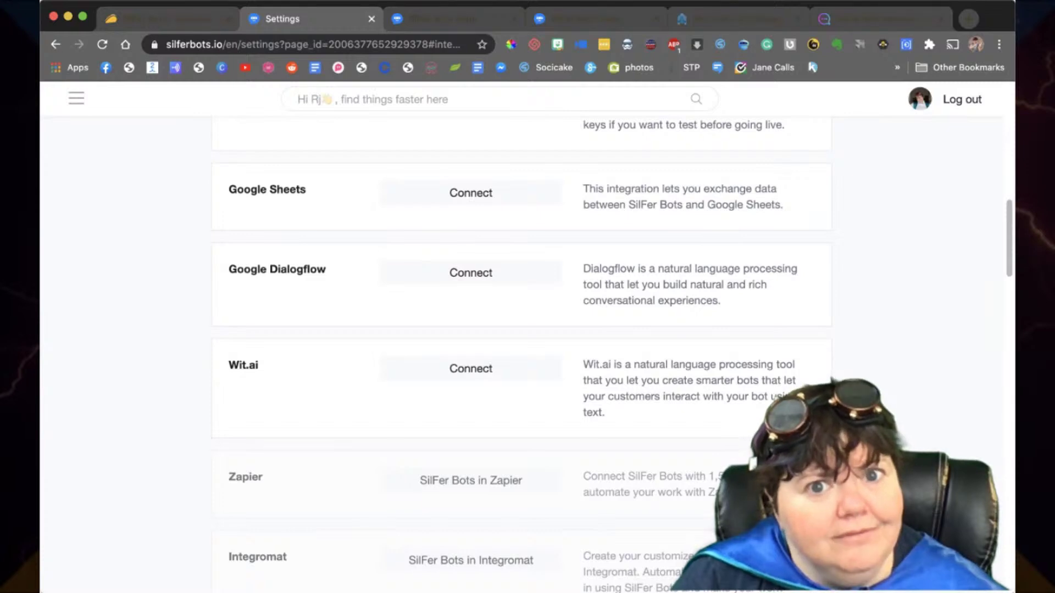
scroll(522, 351, "down", 5)
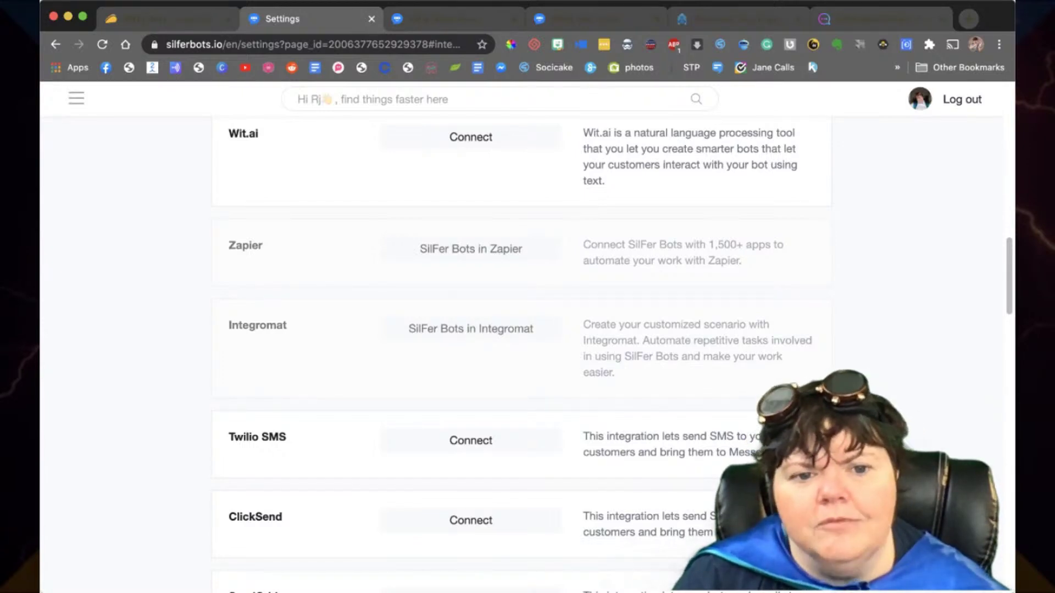
Step: Review the SMS and email marketing integrations, from Twilio SMS and SendGrid through MailerLite, and on to Walletly, Google Speech to Text and Truemail
scroll(470, 302, "down", 5)
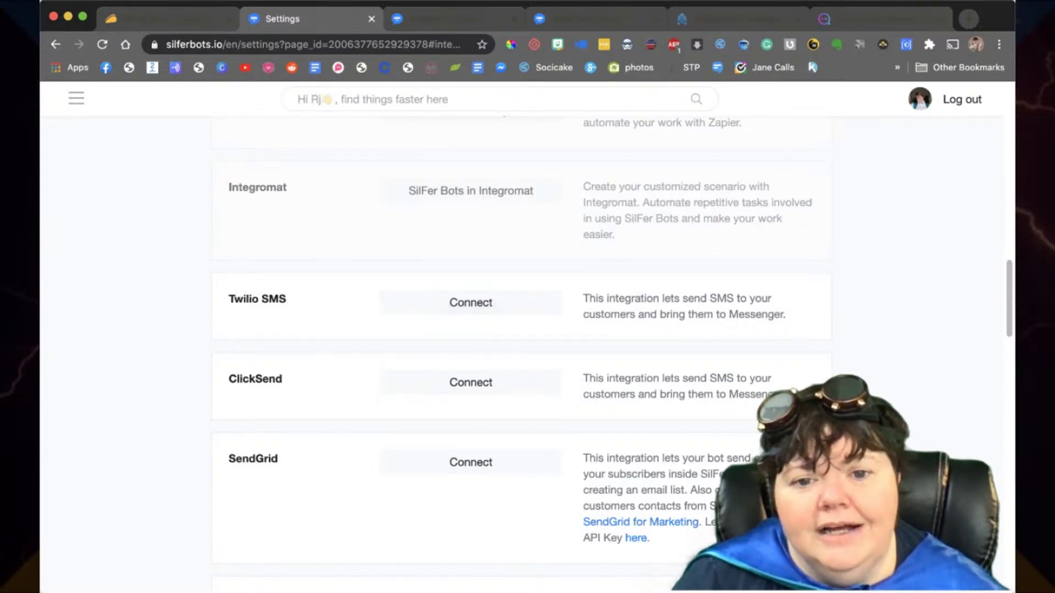
scroll(522, 352, "down", 5)
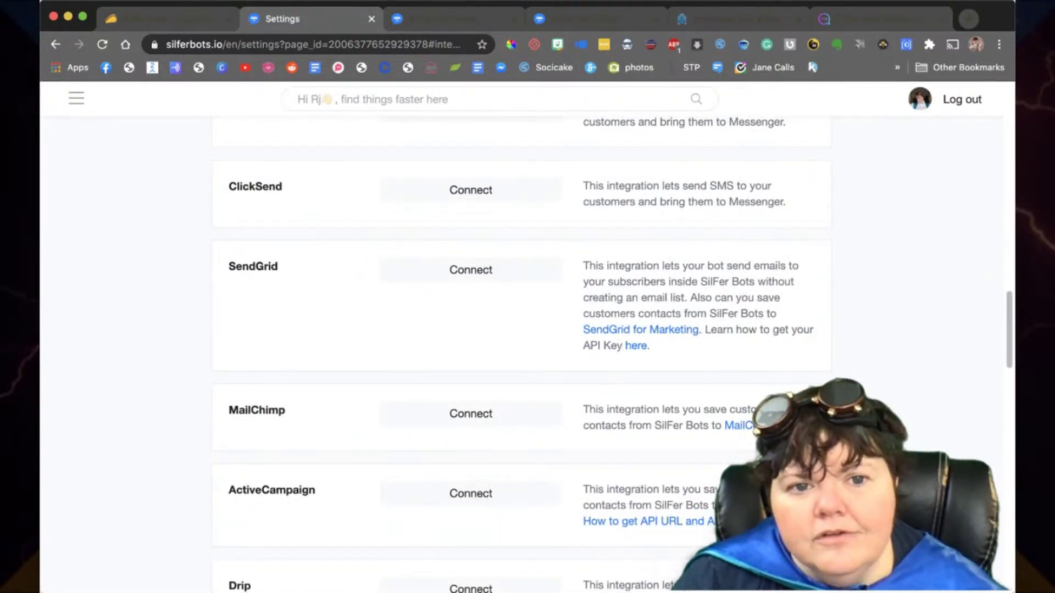
scroll(522, 351, "down", 2)
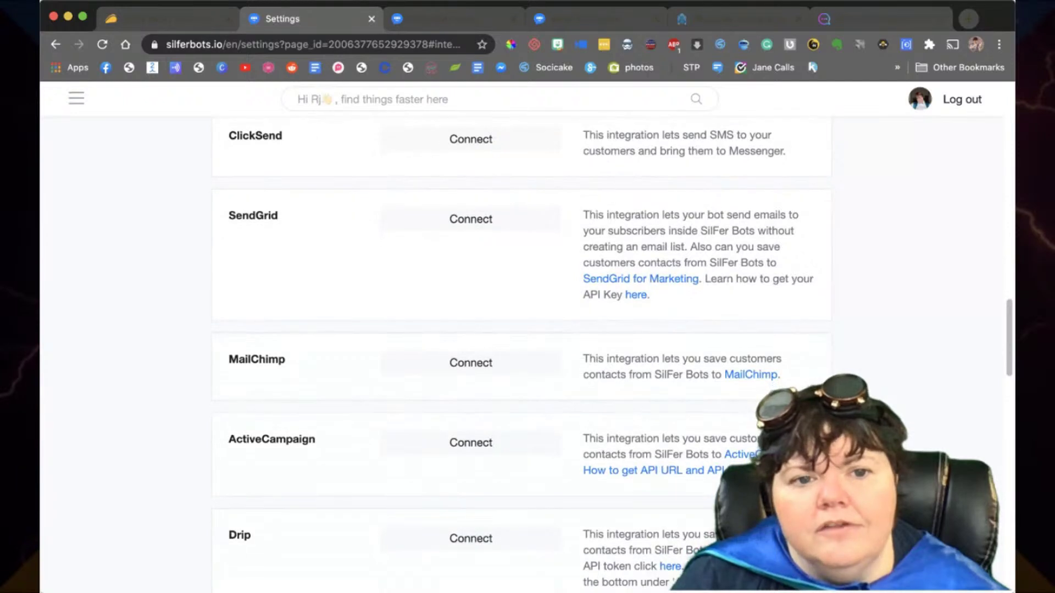
scroll(521, 351, "down", 1)
scroll(522, 352, "down", 5)
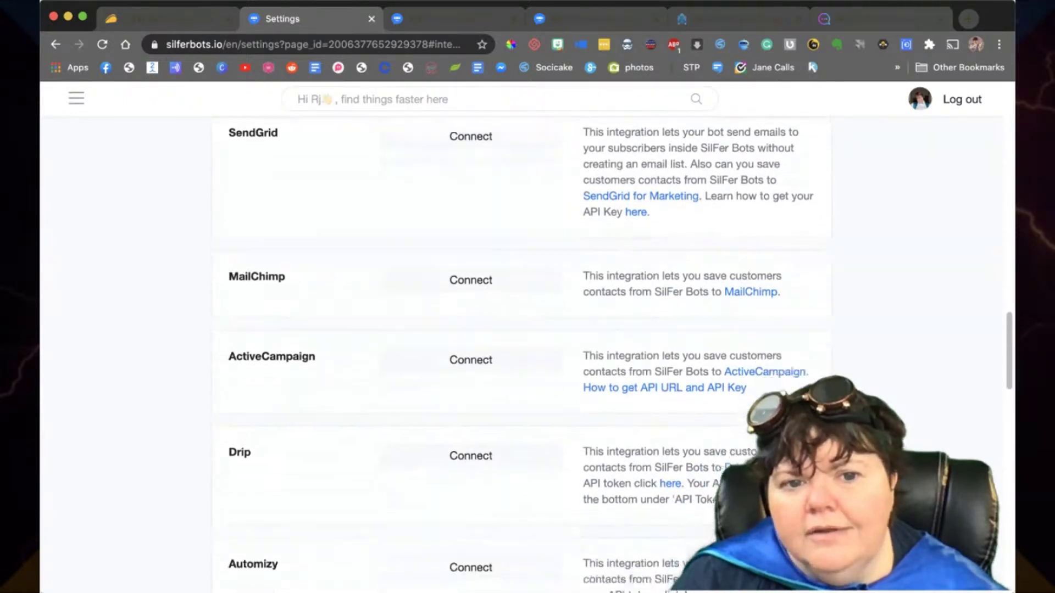
scroll(522, 351, "down", 3)
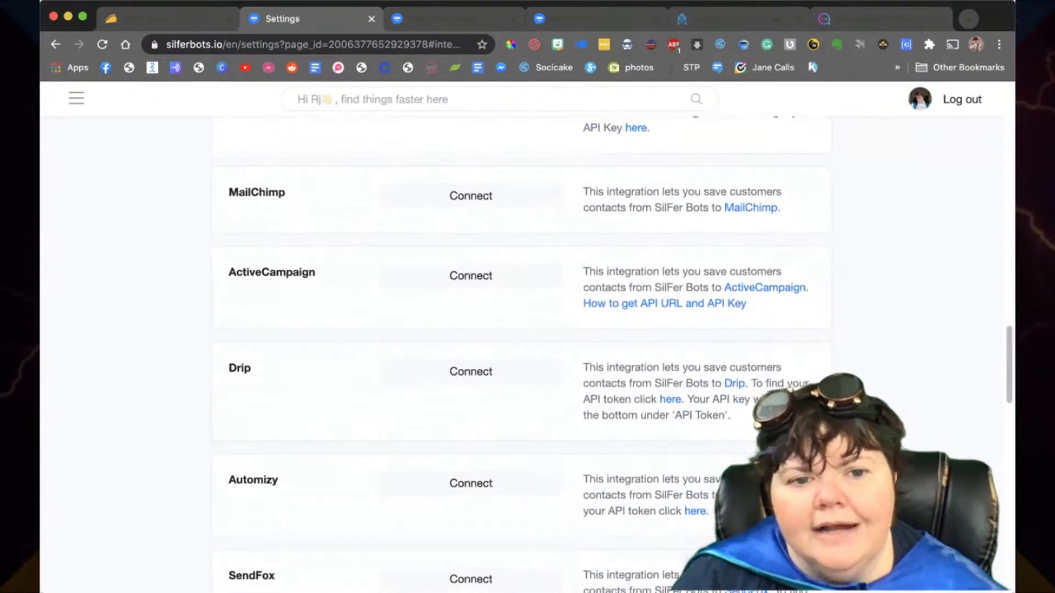
scroll(522, 351, "down", 3)
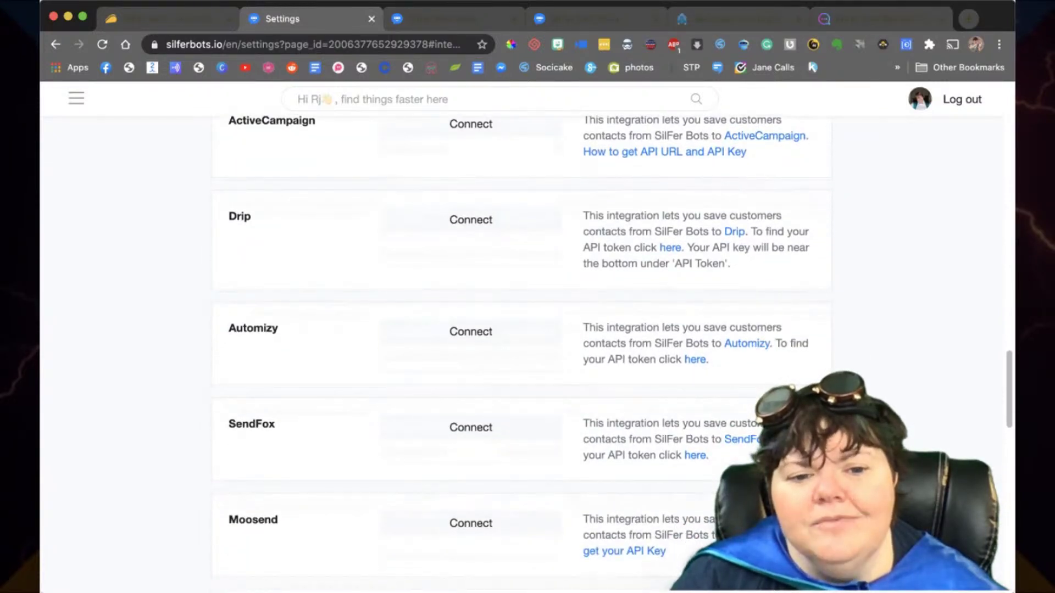
scroll(522, 351, "down", 7)
scroll(522, 352, "down", 9)
scroll(522, 352, "down", 8)
scroll(521, 352, "down", 8)
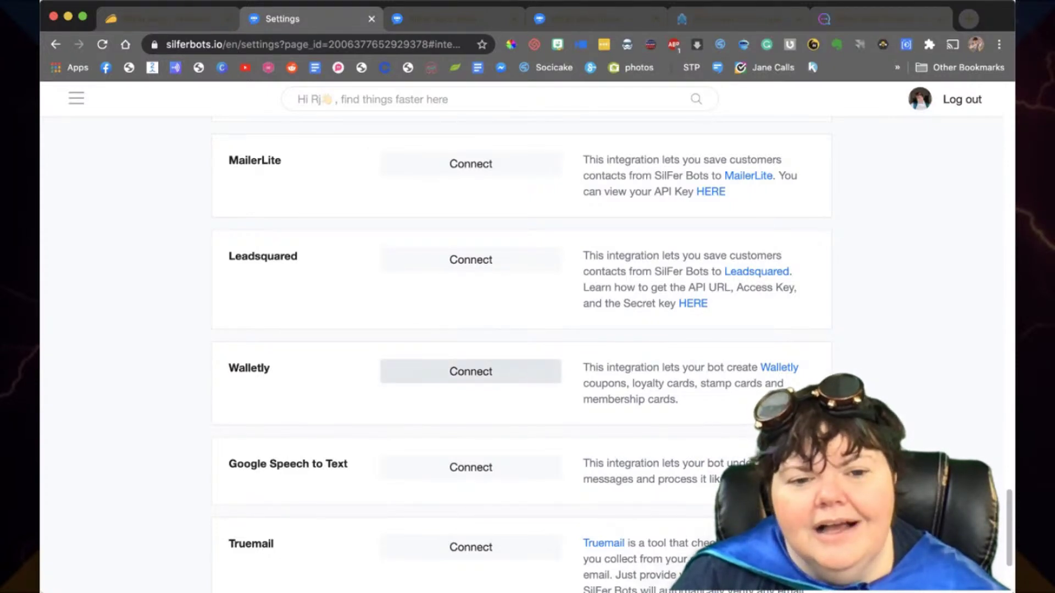
Step: Review the last entries in the integrations list: Leadsquared, Walletly, Google Speech to Text and Truemail
scroll(470, 371, "down", 2)
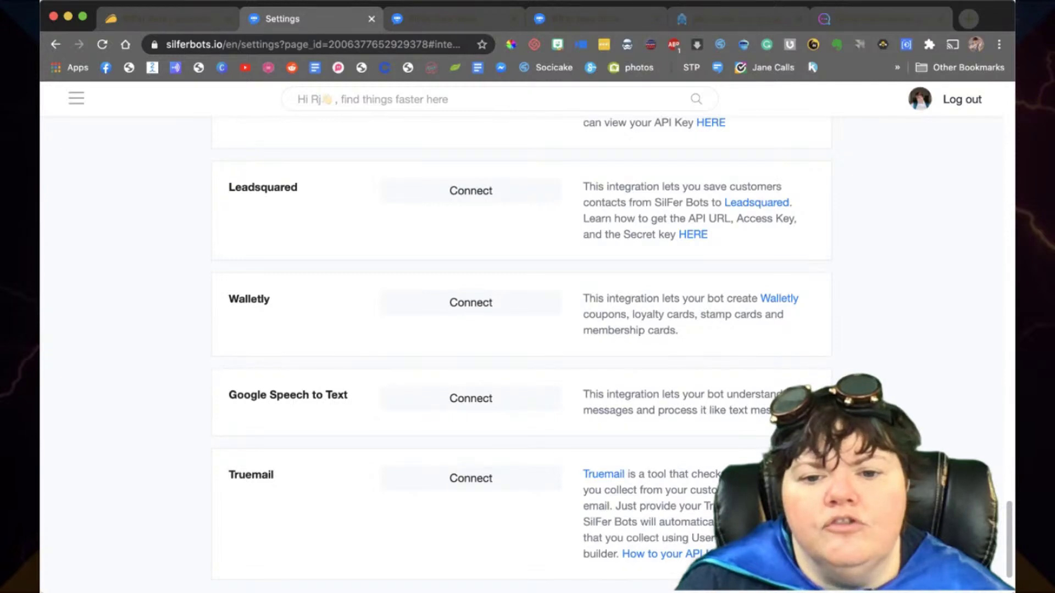
scroll(522, 338, "down", 3)
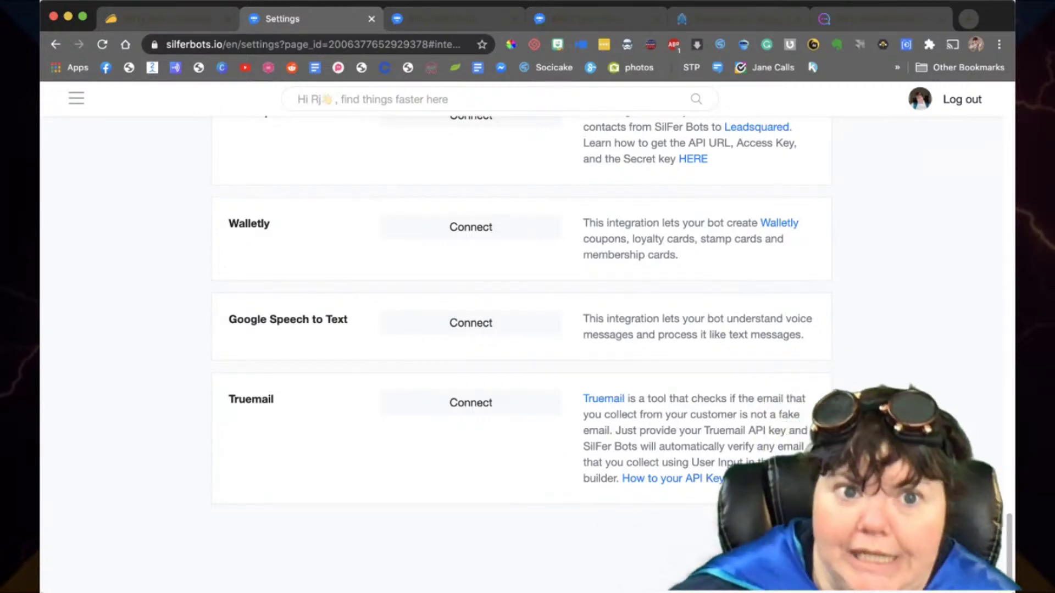
scroll(513, 316, "up", 20)
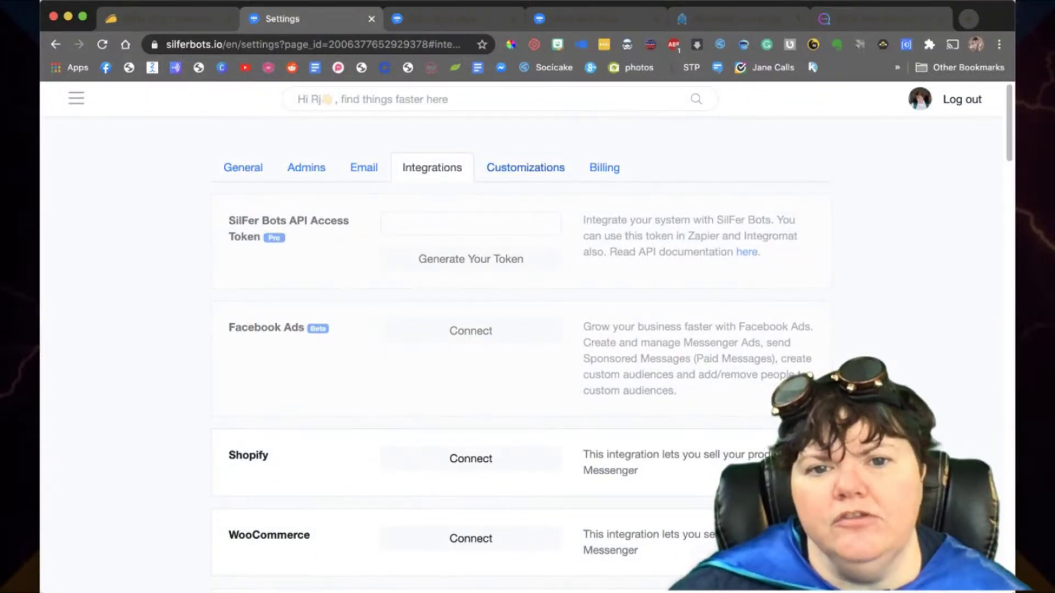
Step: Review the Customizations settings, including the flows that can be chosen for Unsubscribe, and view the Billing settings
left_click(526, 167)
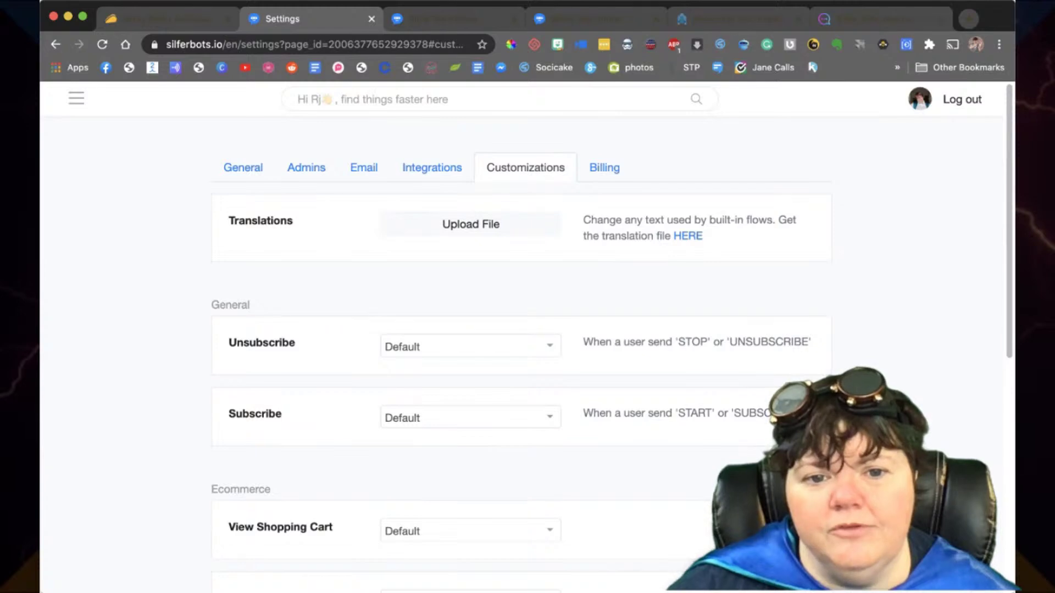
key("Return")
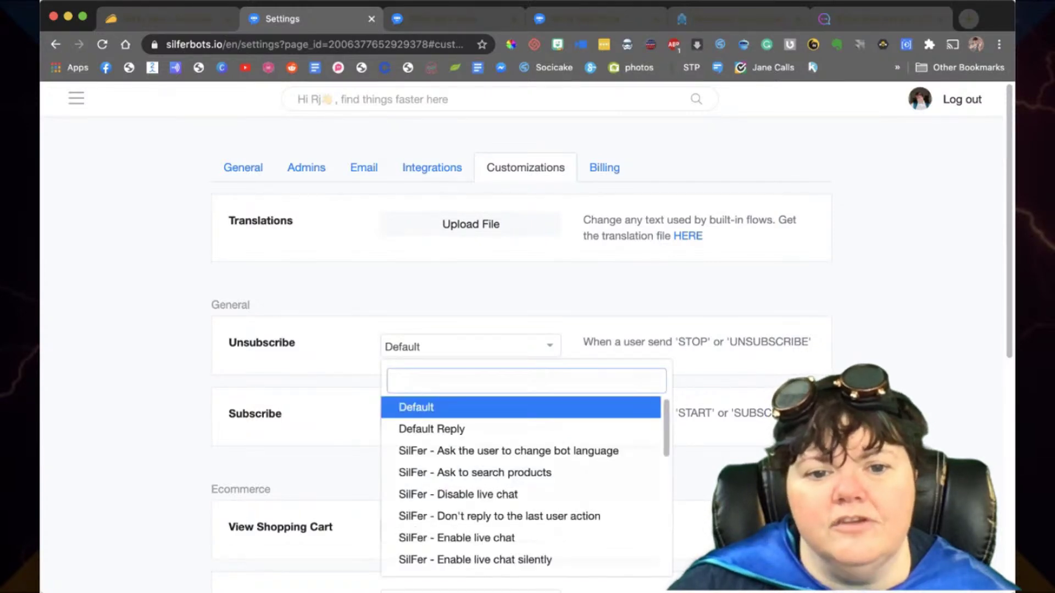
key("Return")
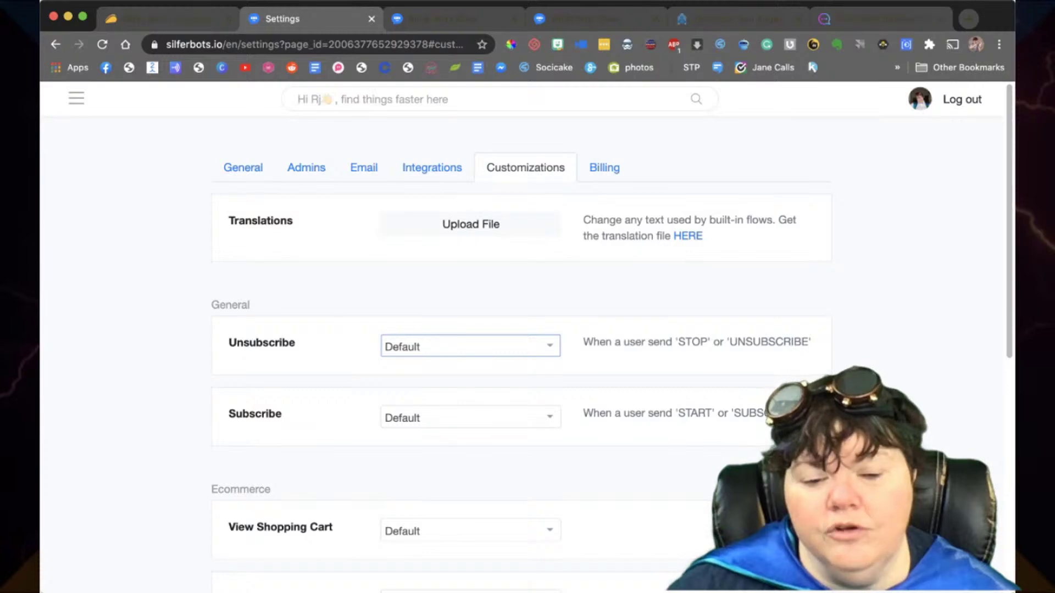
scroll(528, 338, "down", 2)
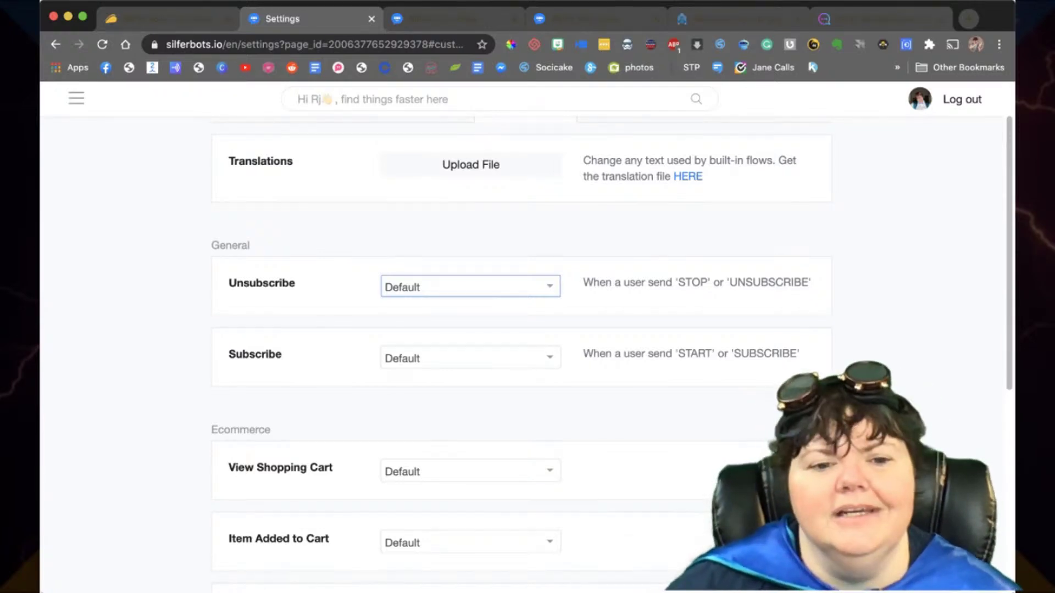
scroll(521, 352, "down", 5)
scroll(521, 352, "down", 2)
scroll(521, 352, "up", 6)
scroll(521, 352, "up", 3)
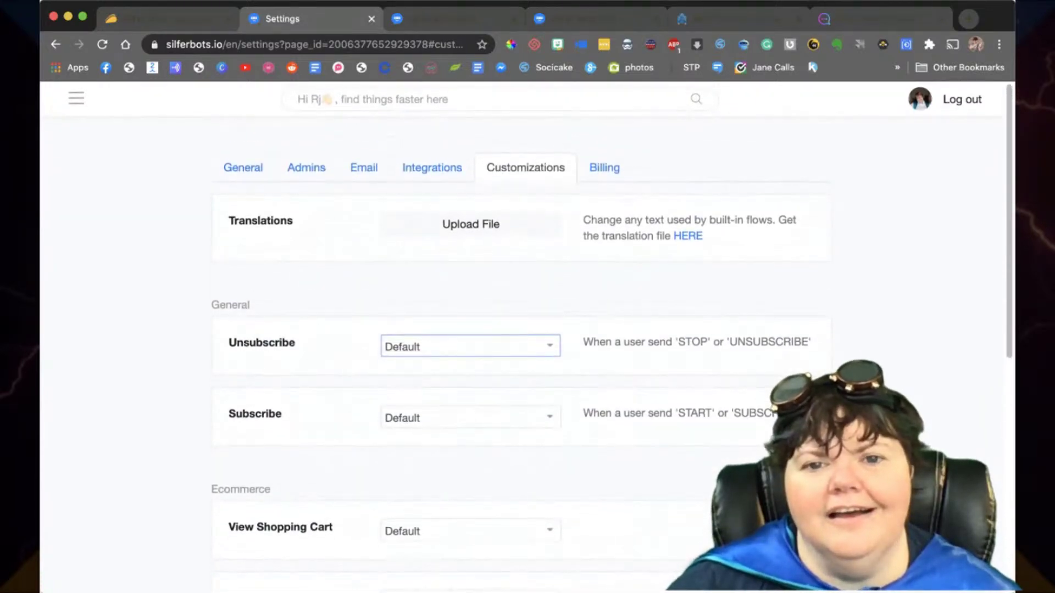
left_click(604, 167)
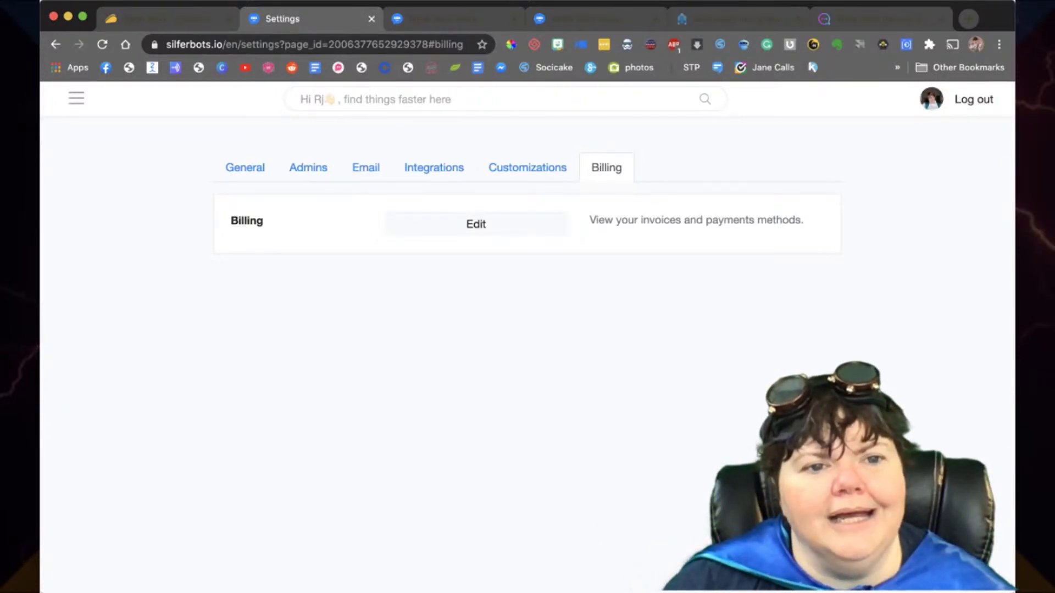
Step: Open the Free Templates store and browse its bot templates, from the Ecommerce languages to Dentist
left_click(76, 98)
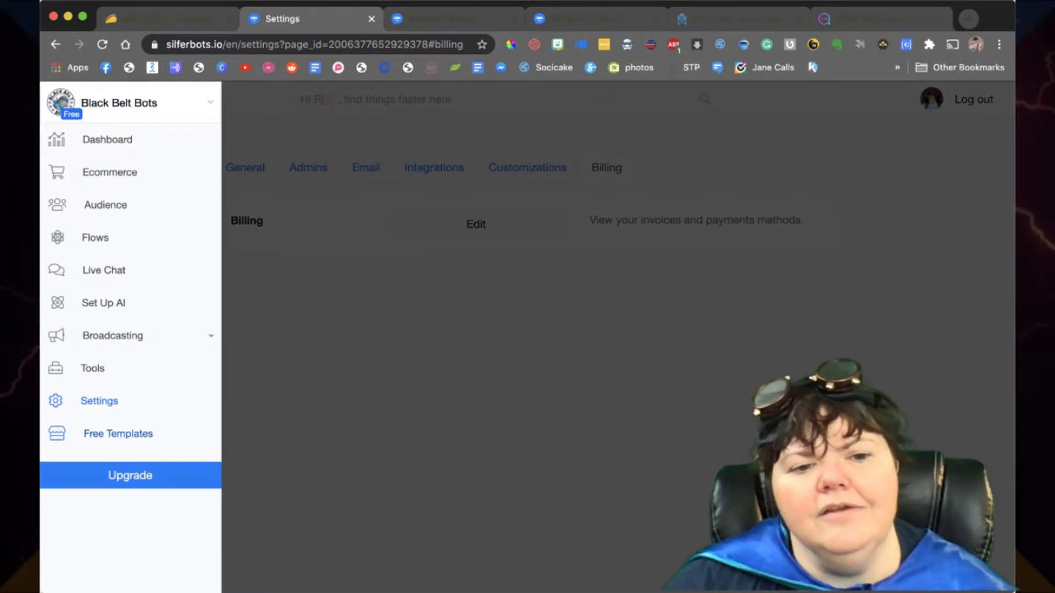
left_click(118, 433)
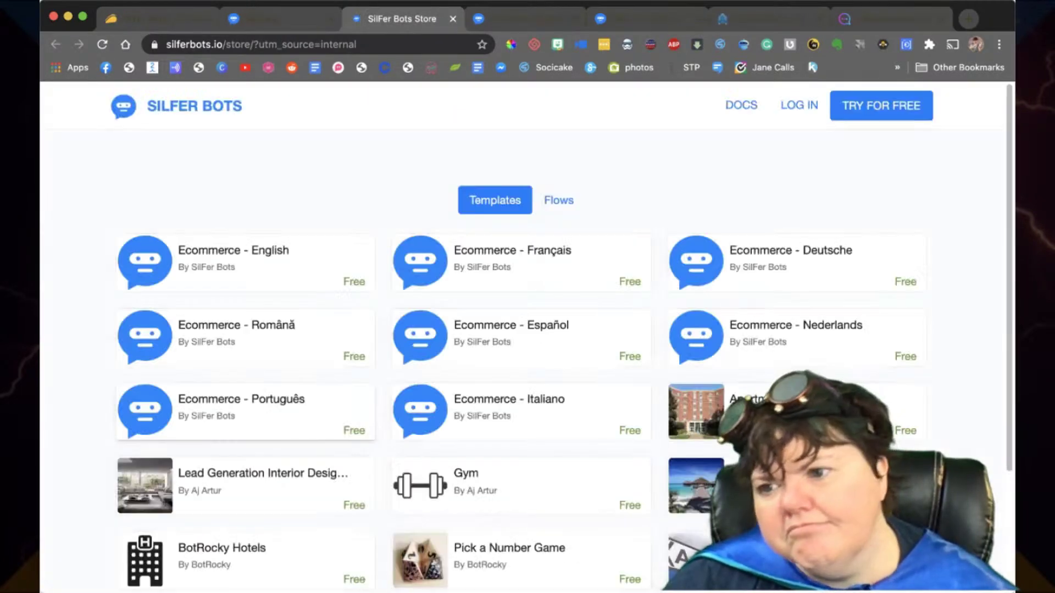
scroll(522, 357, "down", 2)
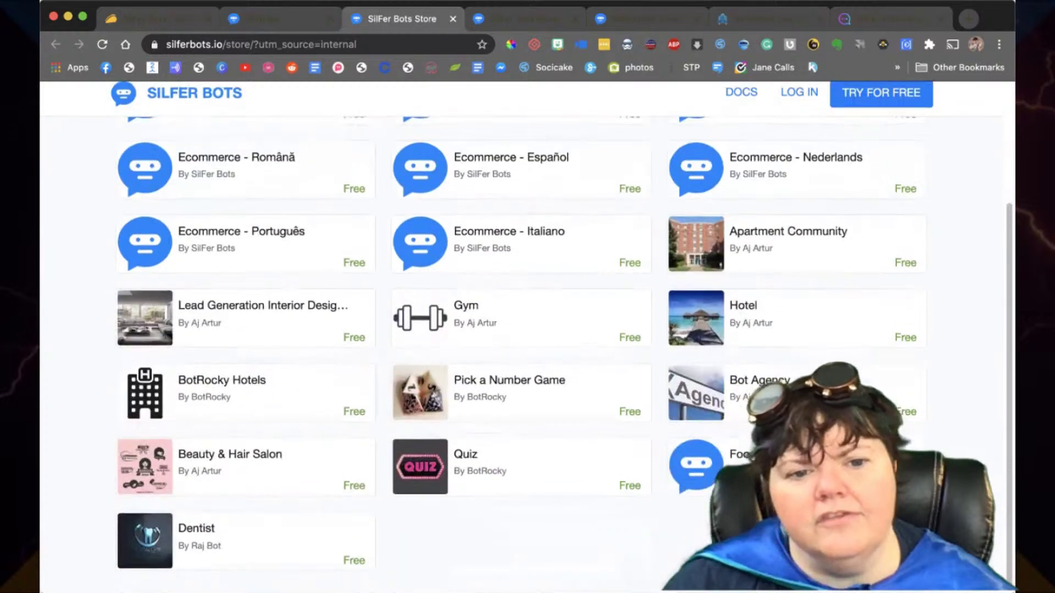
scroll(522, 357, "up", 2)
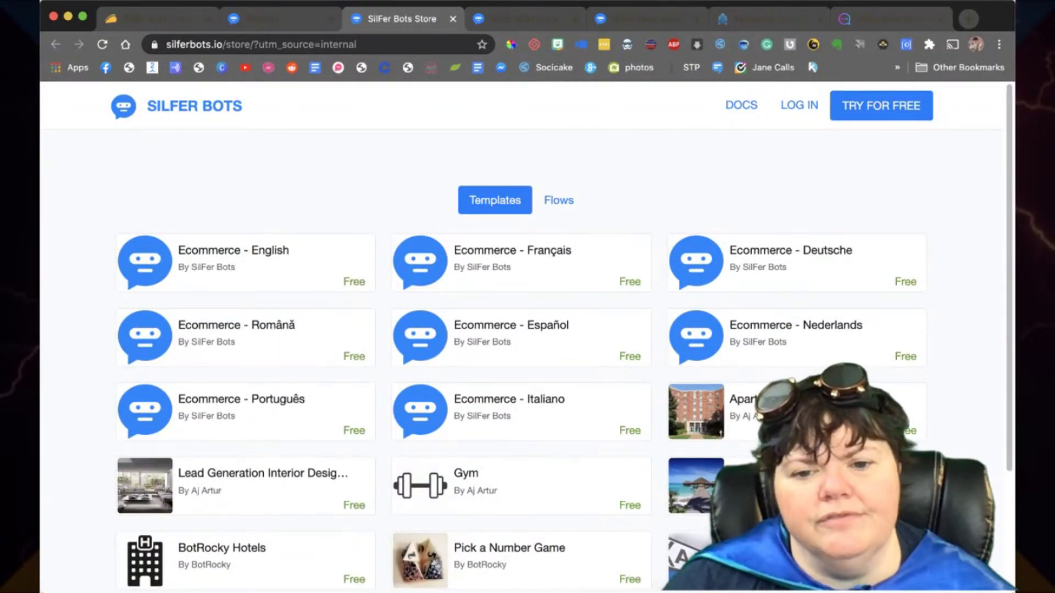
scroll(522, 357, "down", 3)
scroll(522, 357, "up", 3)
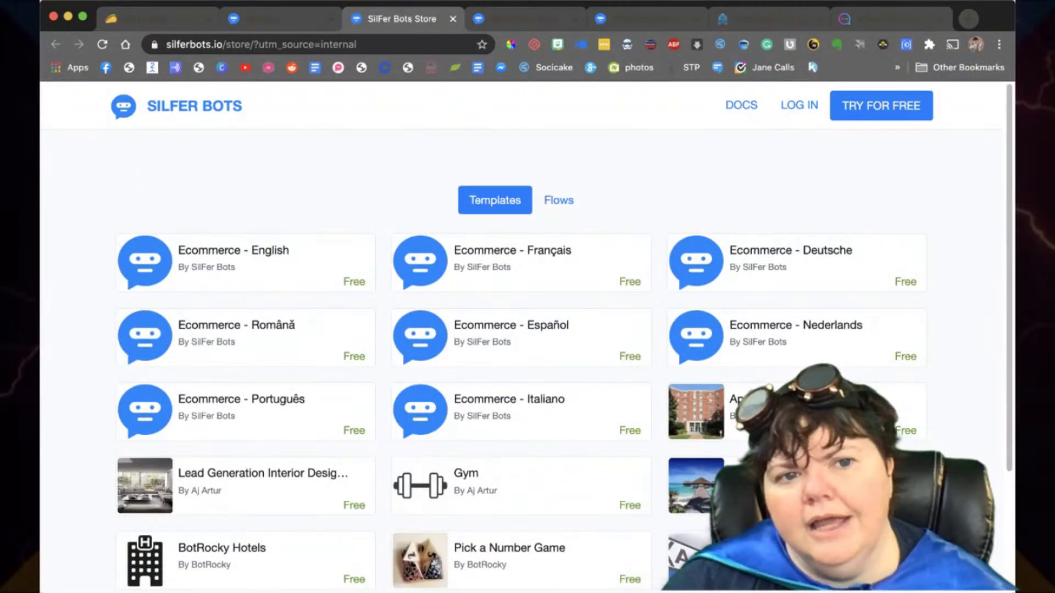
Step: Browse the ready-made flows offered in the SilFer Bots Store
left_click(558, 200)
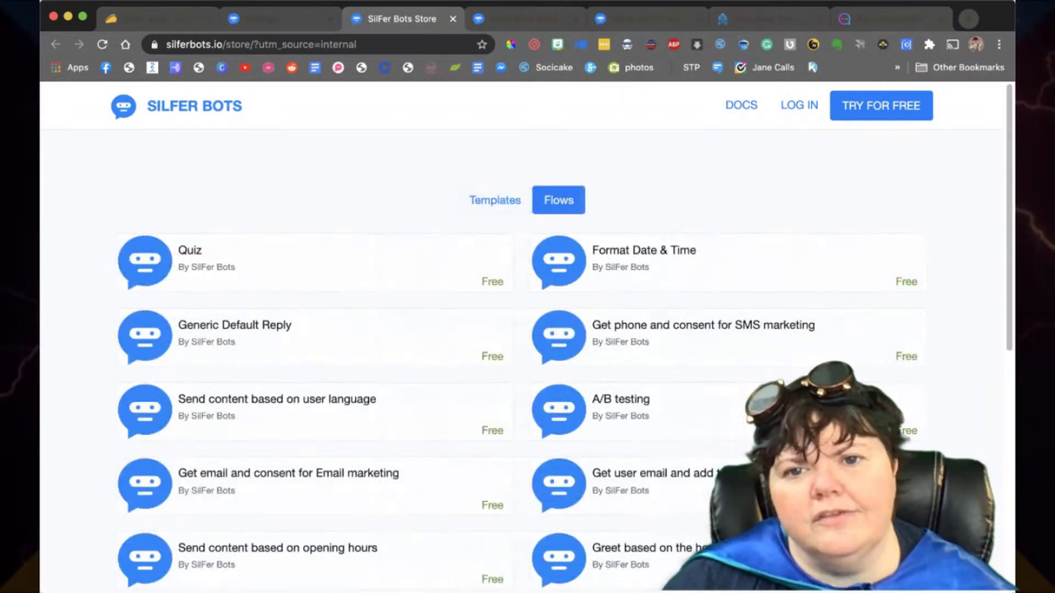
scroll(522, 357, "down", 8)
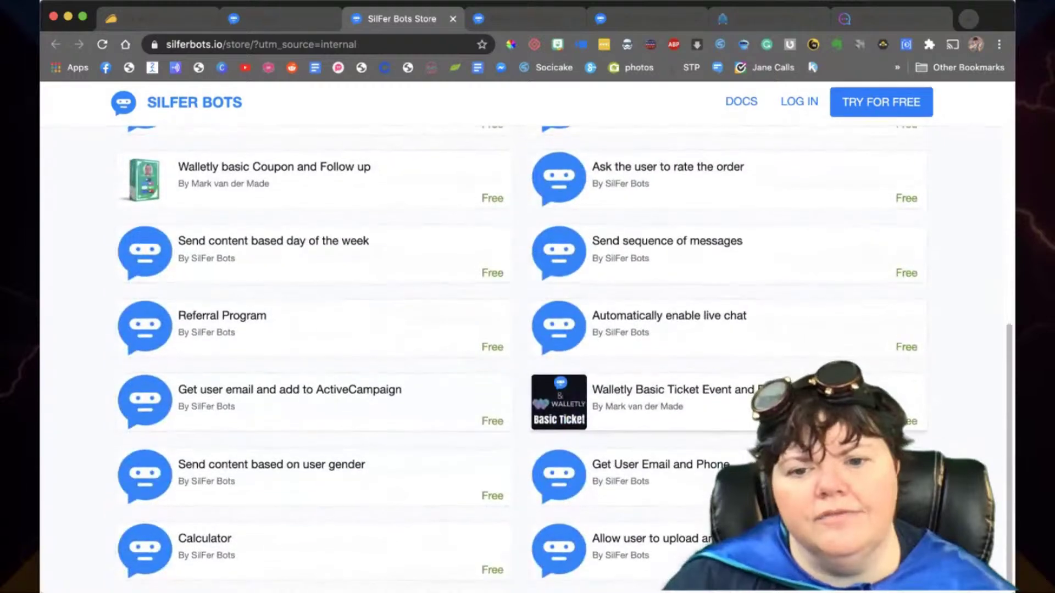
scroll(522, 357, "up", 8)
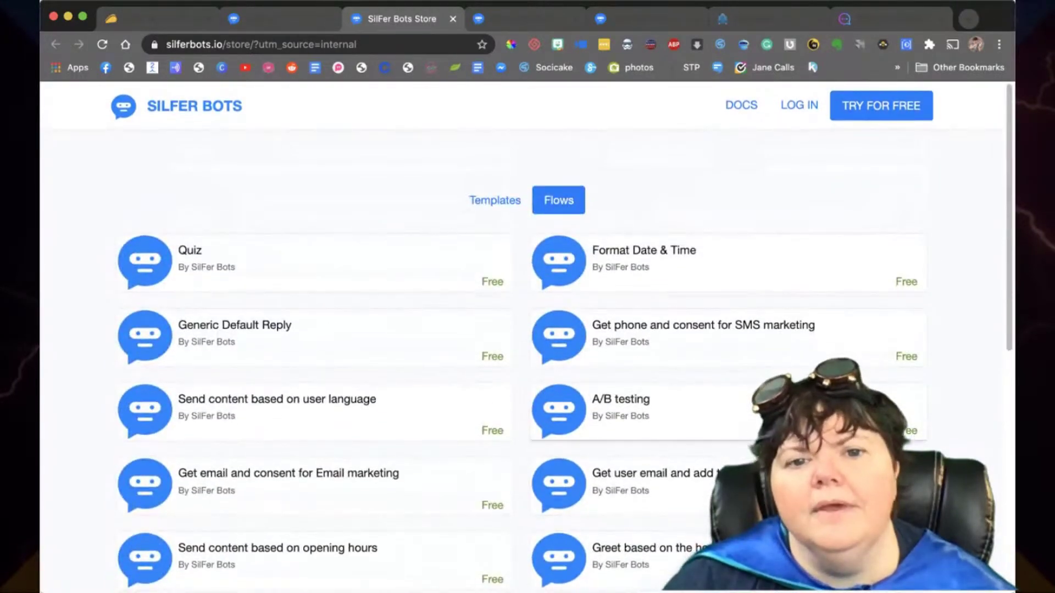
Step: Show the store's templates again, then go back to the bot and open its Dashboard
left_click(495, 203)
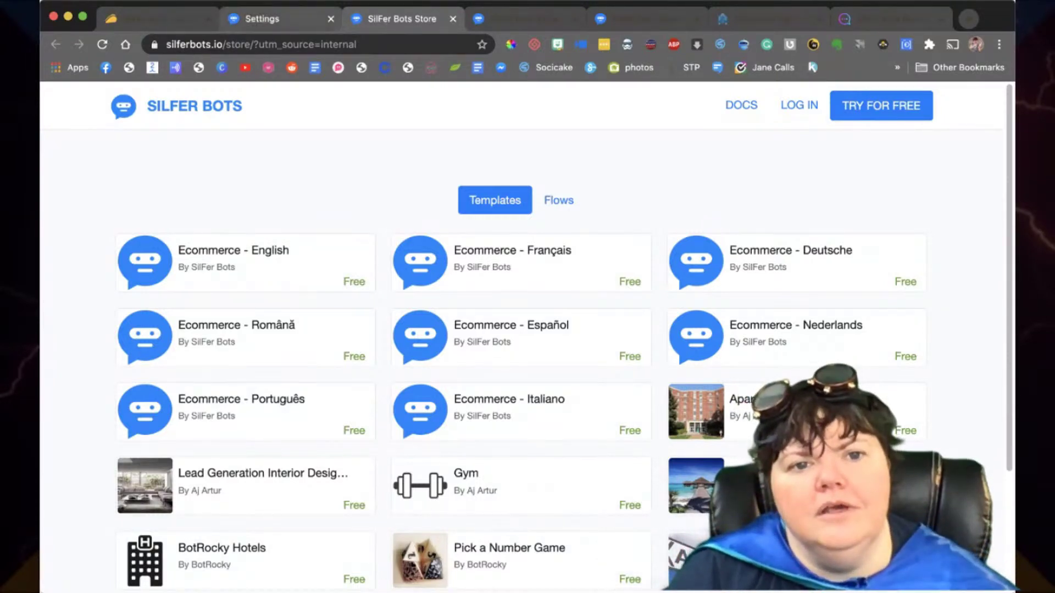
left_click(280, 19)
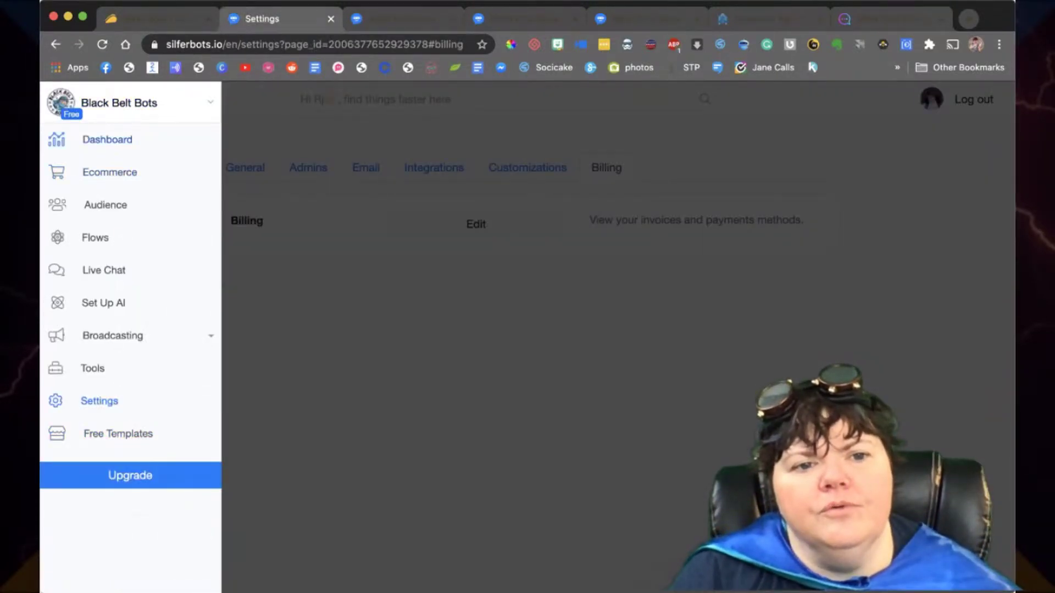
left_click(107, 139)
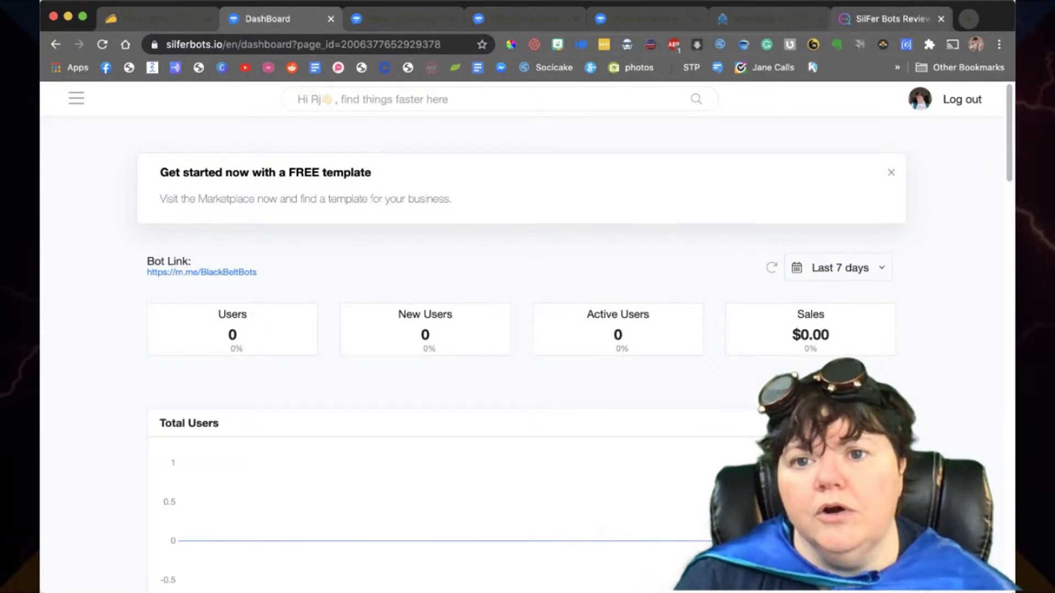
Step: Switch to the Chatimize review of SilFer Bots, look through it down to the User Interface section, and select the page address
left_click(891, 18)
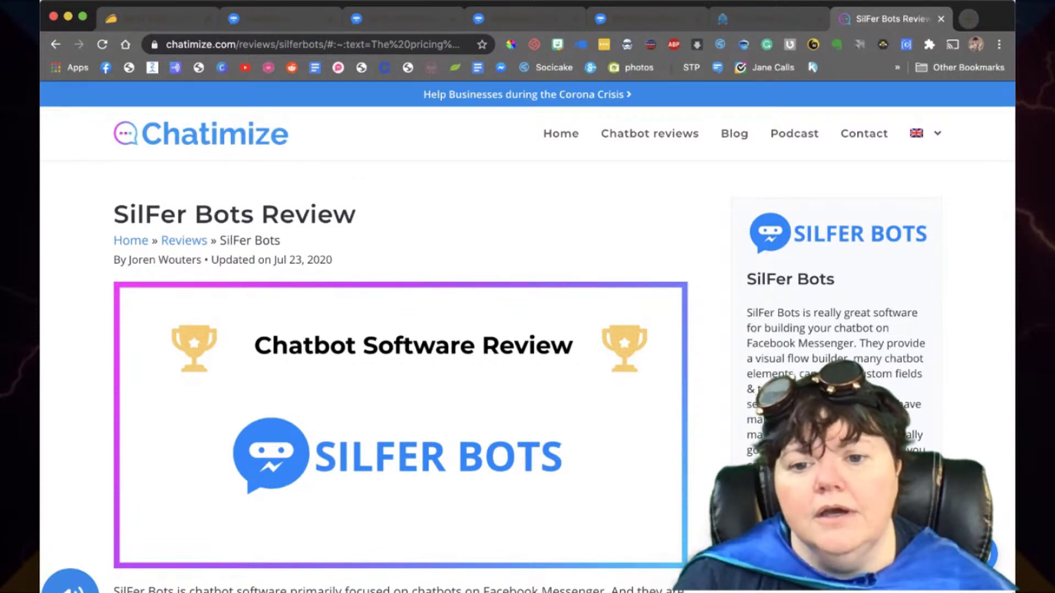
scroll(363, 330, "down", 8)
scroll(399, 362, "down", 13)
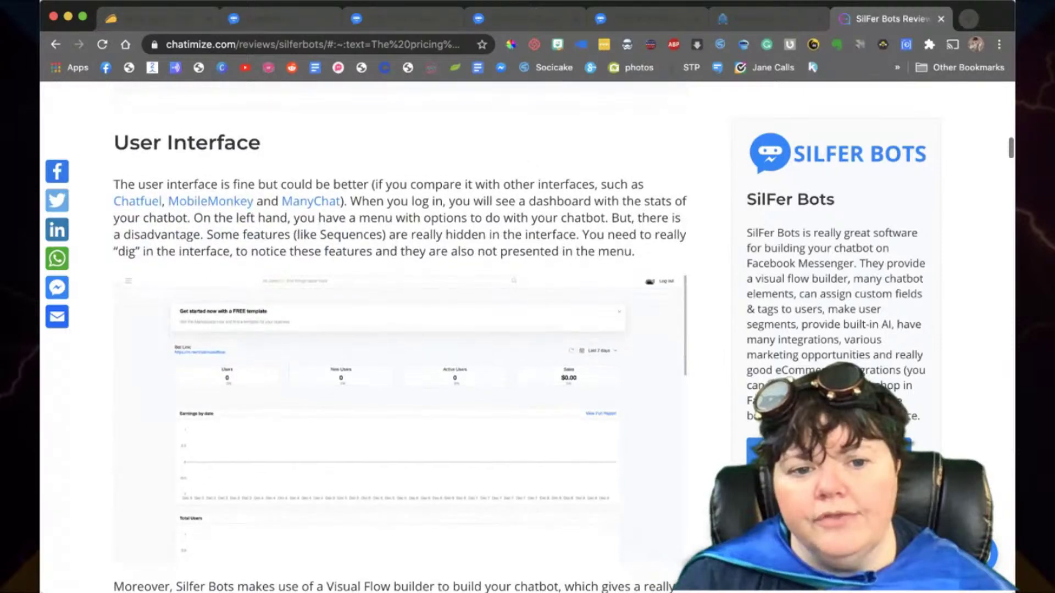
scroll(400, 330, "up", 20)
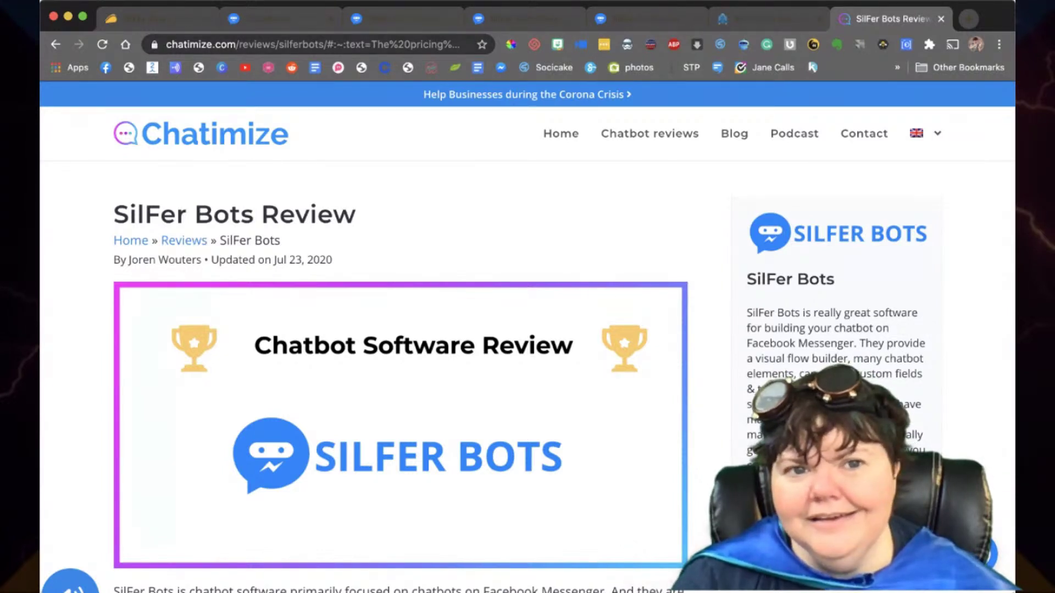
key("super+l")
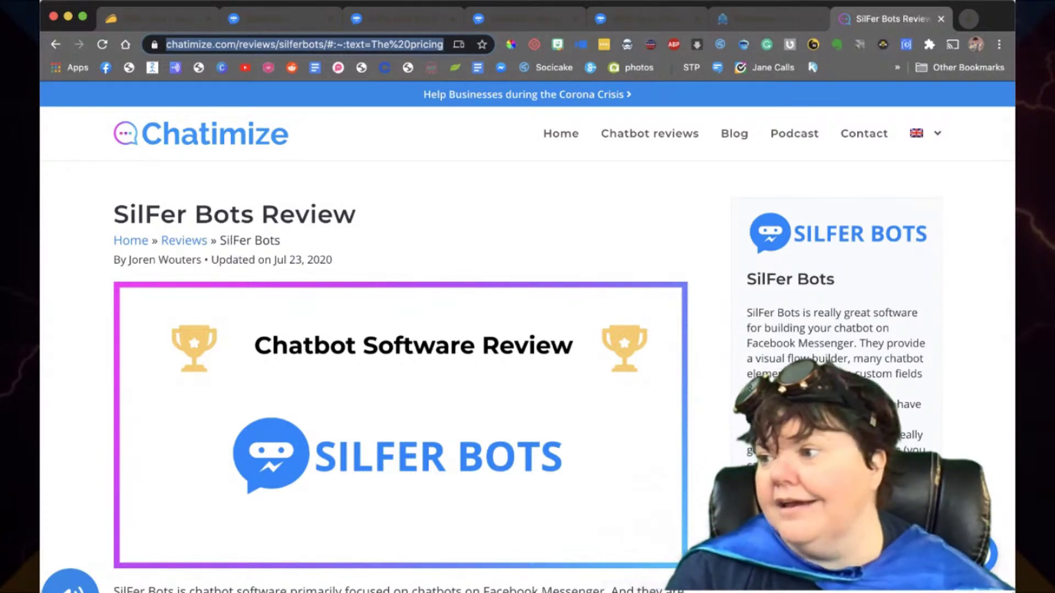
key("super+Tab")
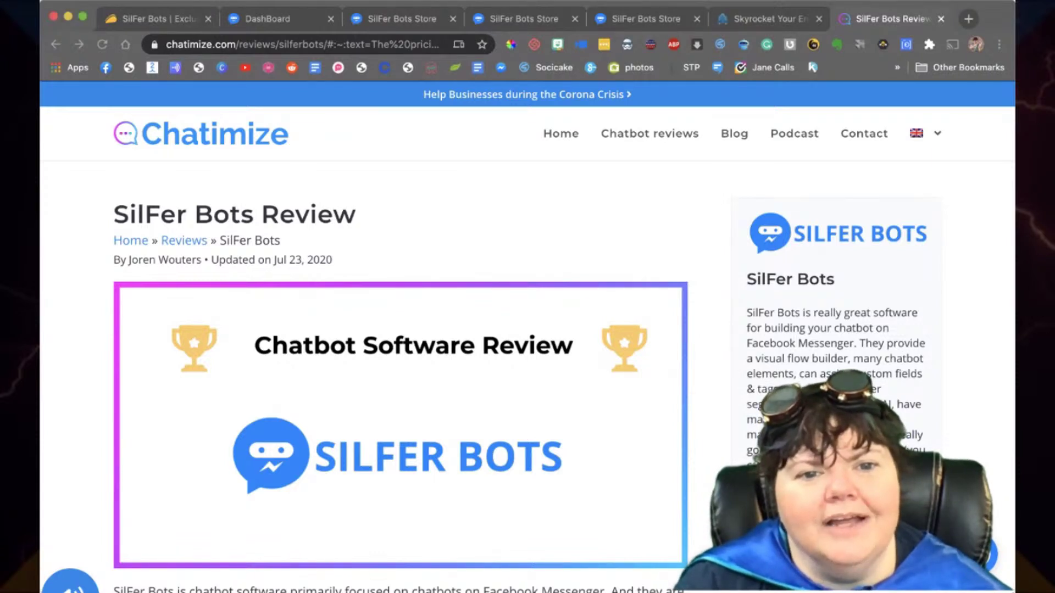
Step: Open Chatimize's Chatbot reviews page and look through the reviewed chatbot platforms, from ActiveChat to SilFer Bots
double_click(308, 214)
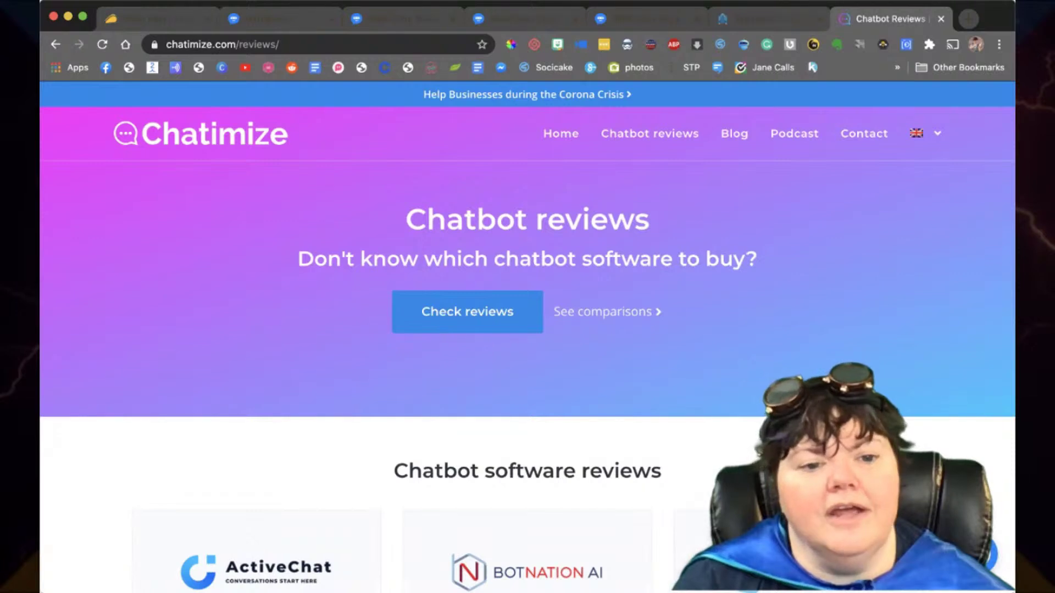
scroll(527, 338, "down", 8)
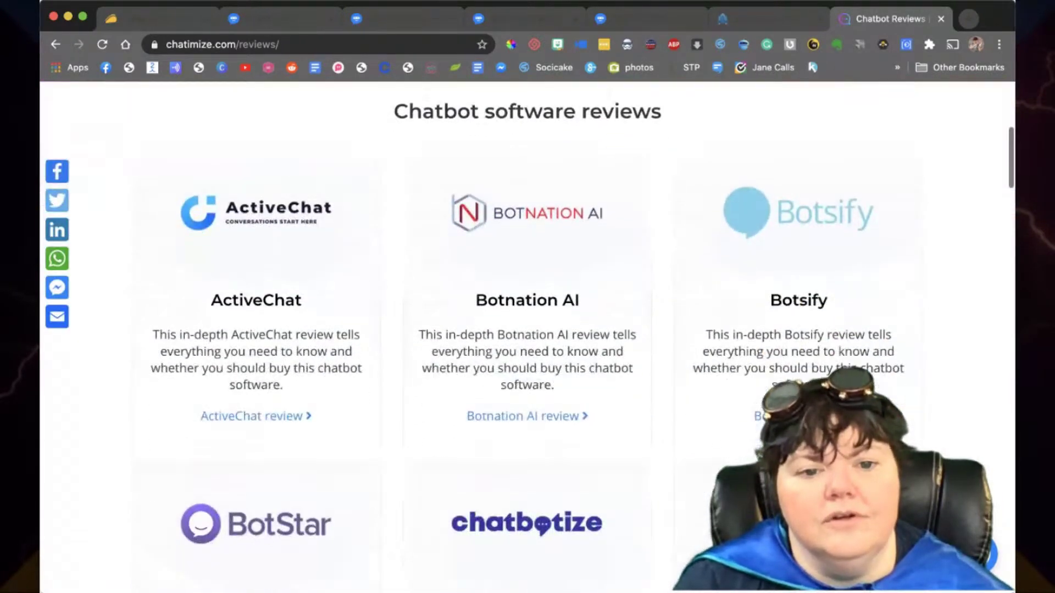
scroll(527, 329, "down", 1)
scroll(527, 330, "down", 2)
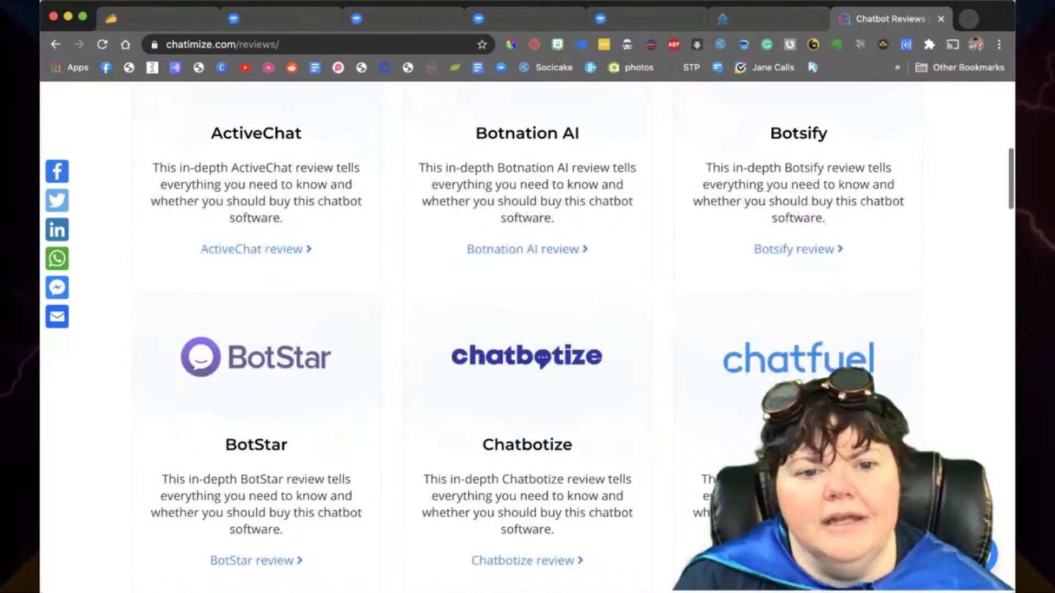
scroll(527, 330, "down", 3)
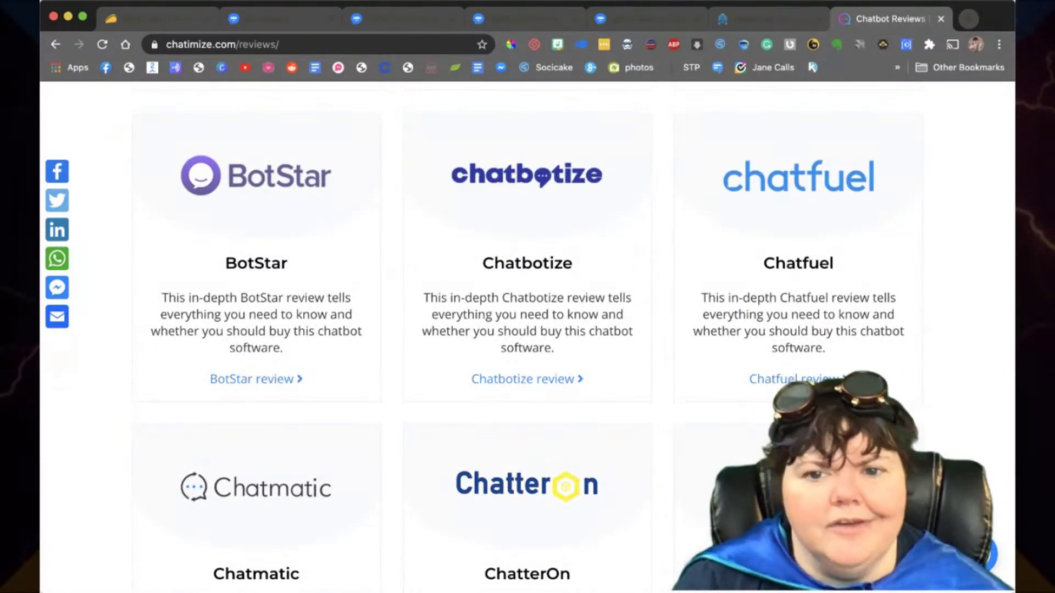
scroll(527, 330, "down", 4)
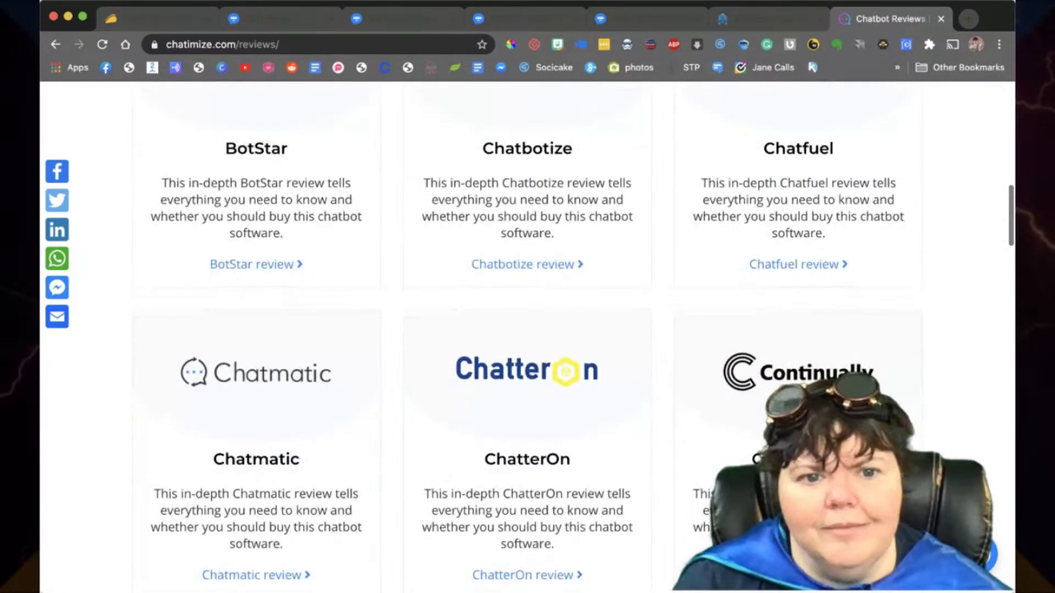
scroll(527, 330, "down", 5)
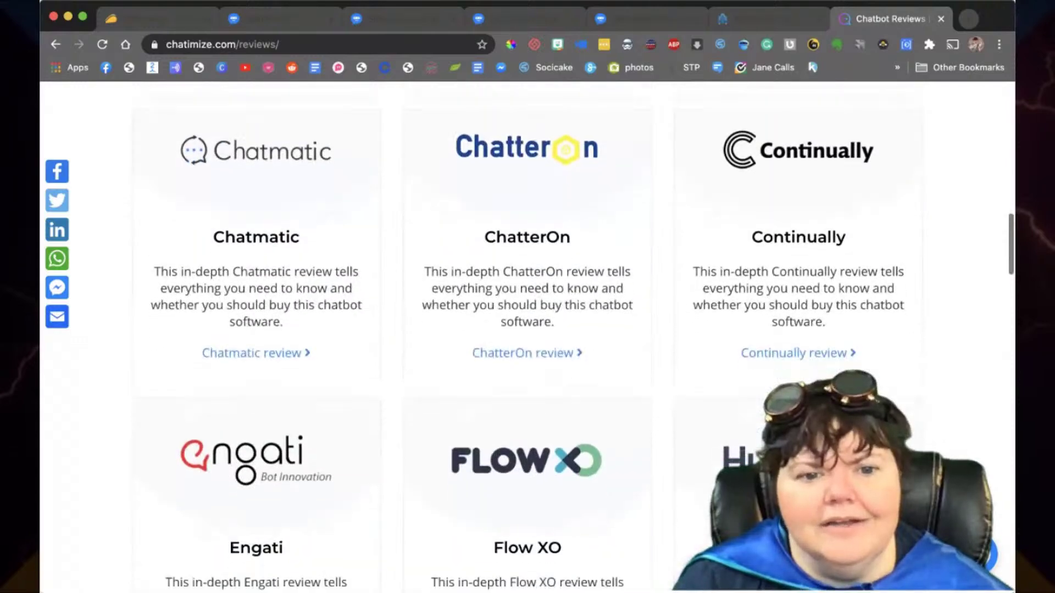
scroll(527, 329, "down", 4)
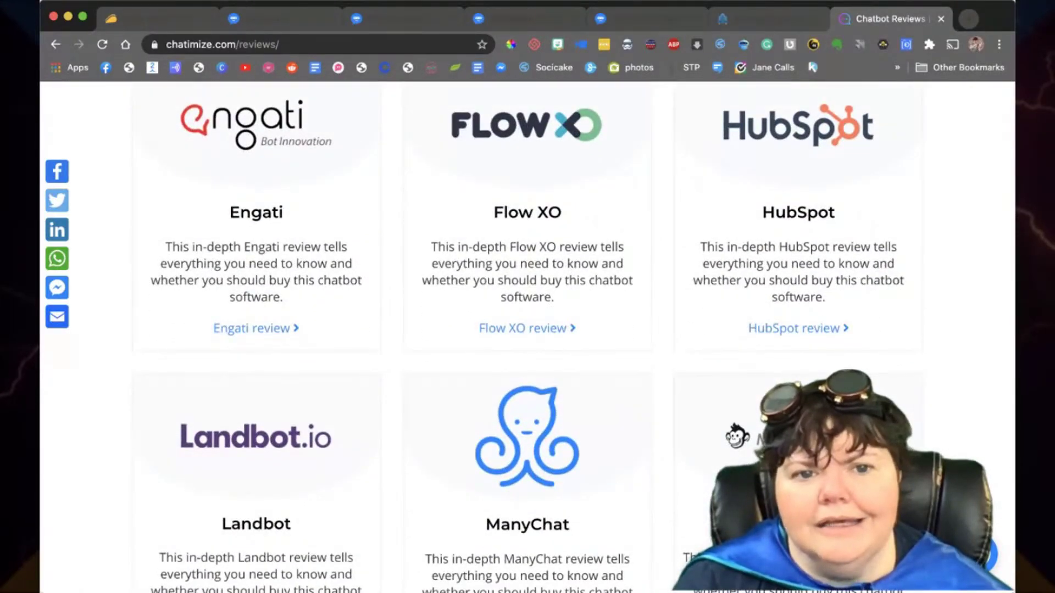
scroll(528, 329, "down", 1)
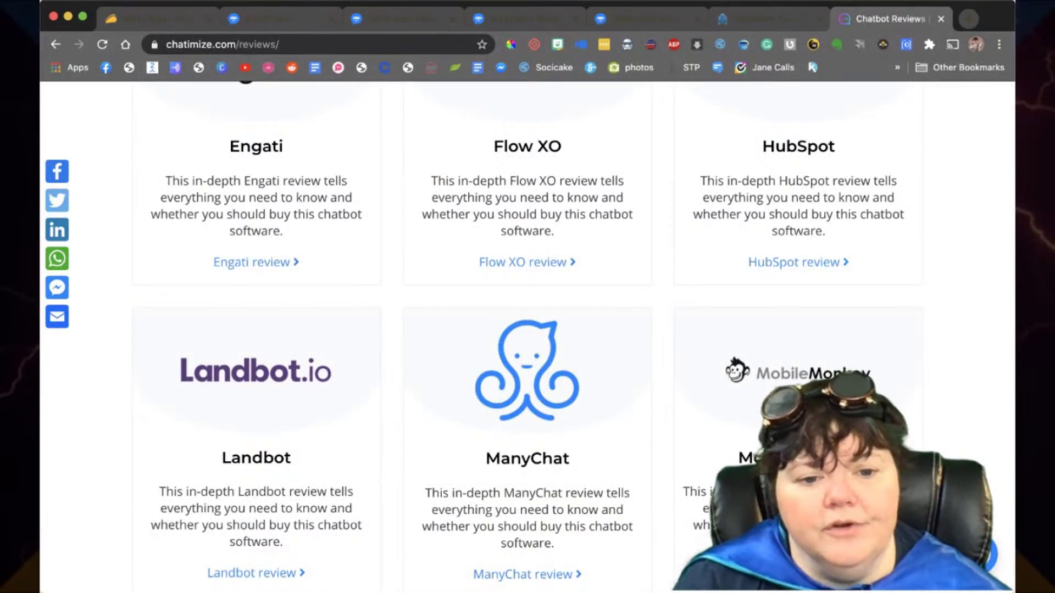
scroll(528, 329, "down", 6)
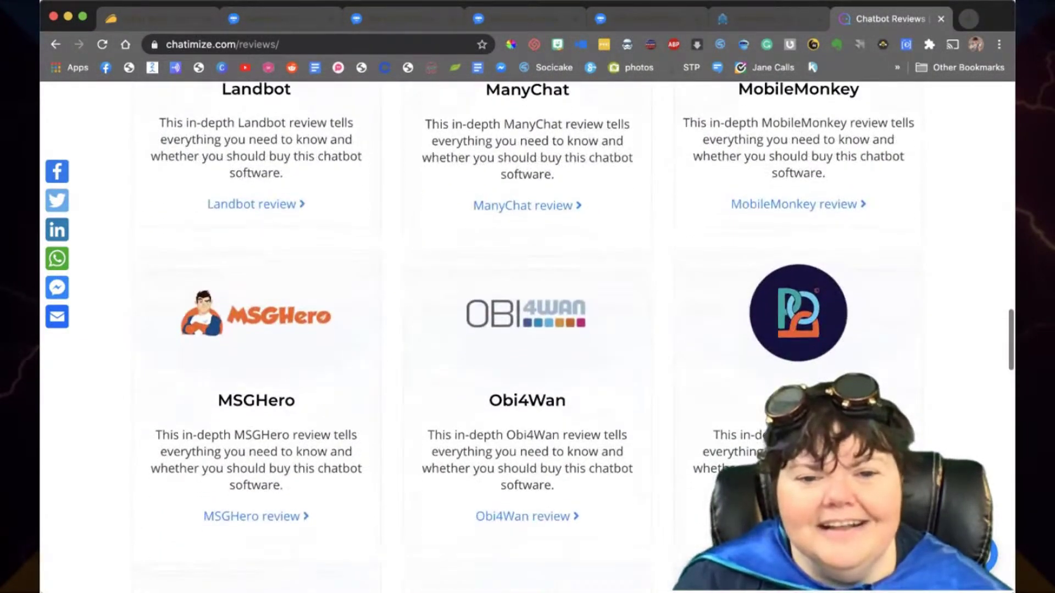
scroll(527, 329, "down", 5)
scroll(528, 330, "down", 2)
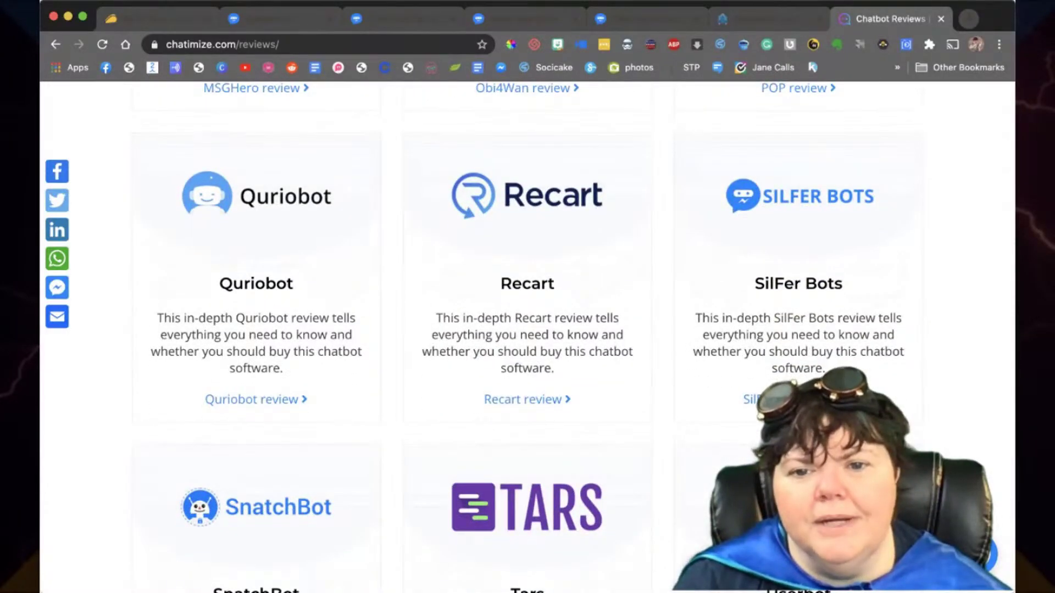
Step: Go back to Chatimize's SilFer Bots review and select its page address before switching to another application
key("super+r")
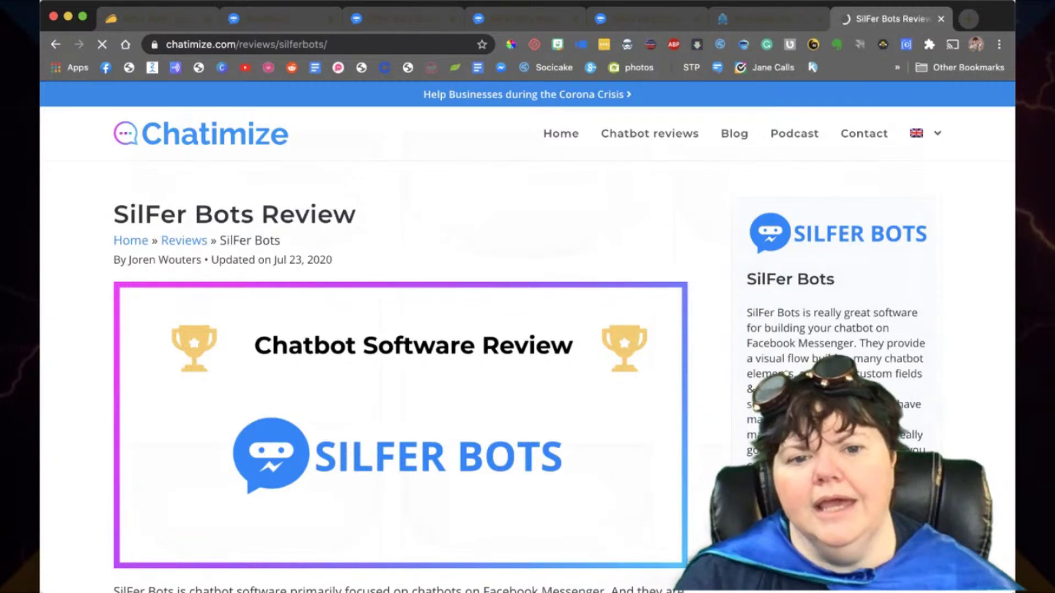
key("super+l")
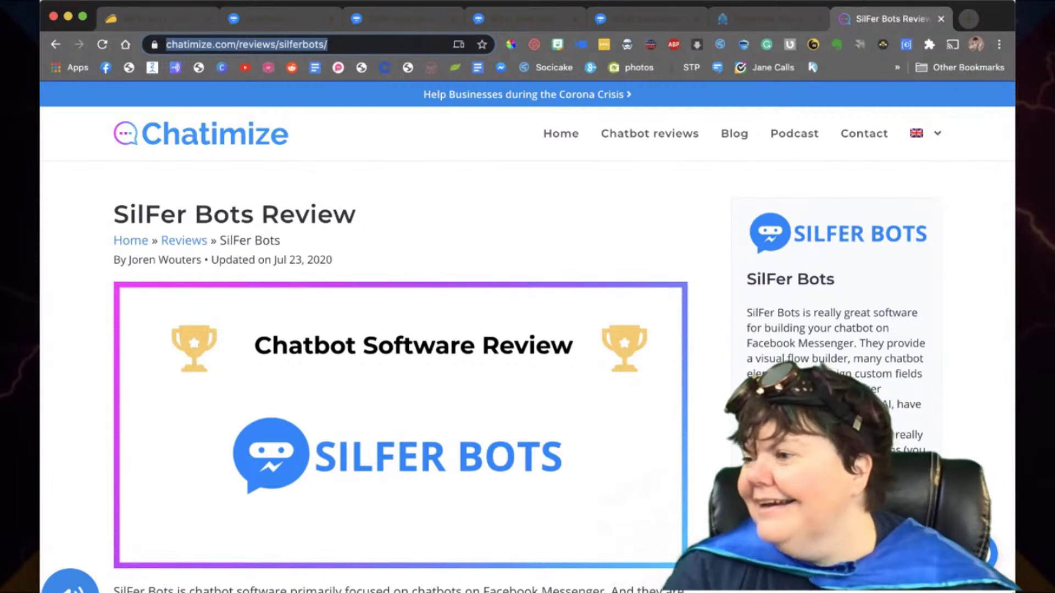
key("super+Tab")
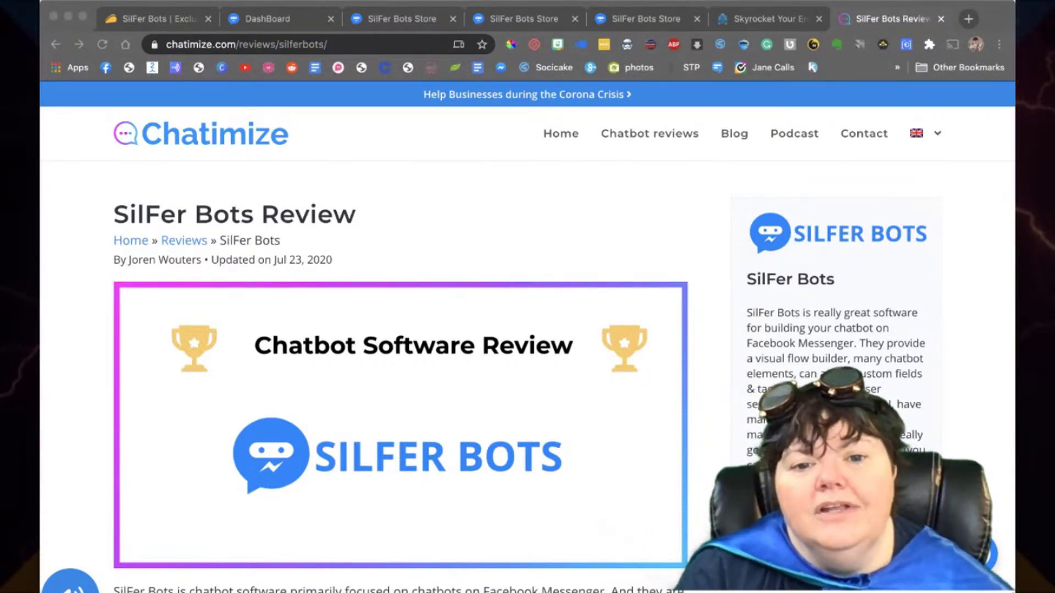
Step: Switch to the Skyrocket Your Engagement landing page and look through its sections down to the presenter's introduction and back up
left_click(769, 18)
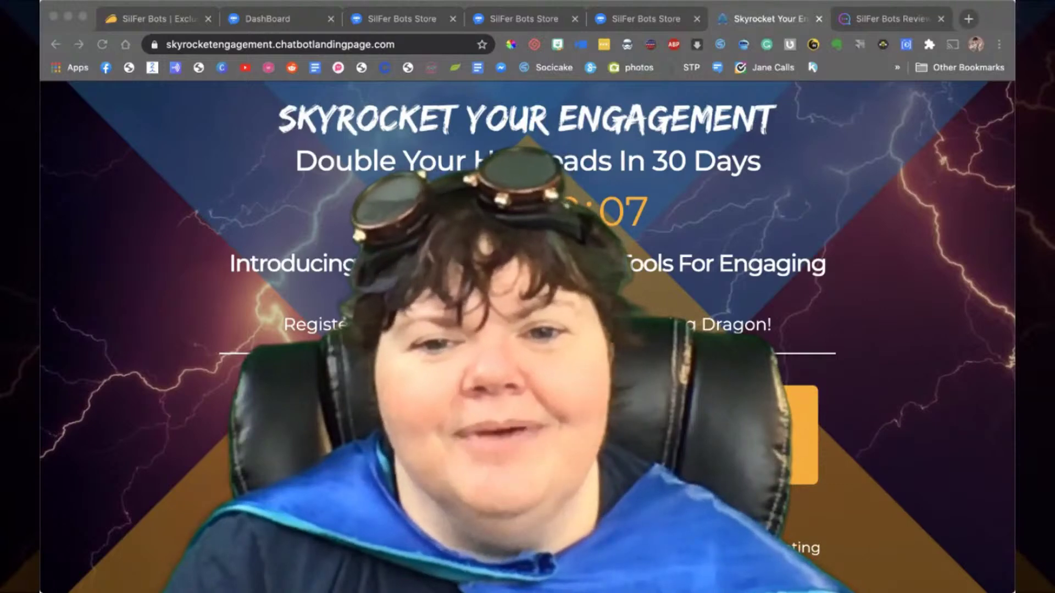
scroll(528, 330, "down", 15)
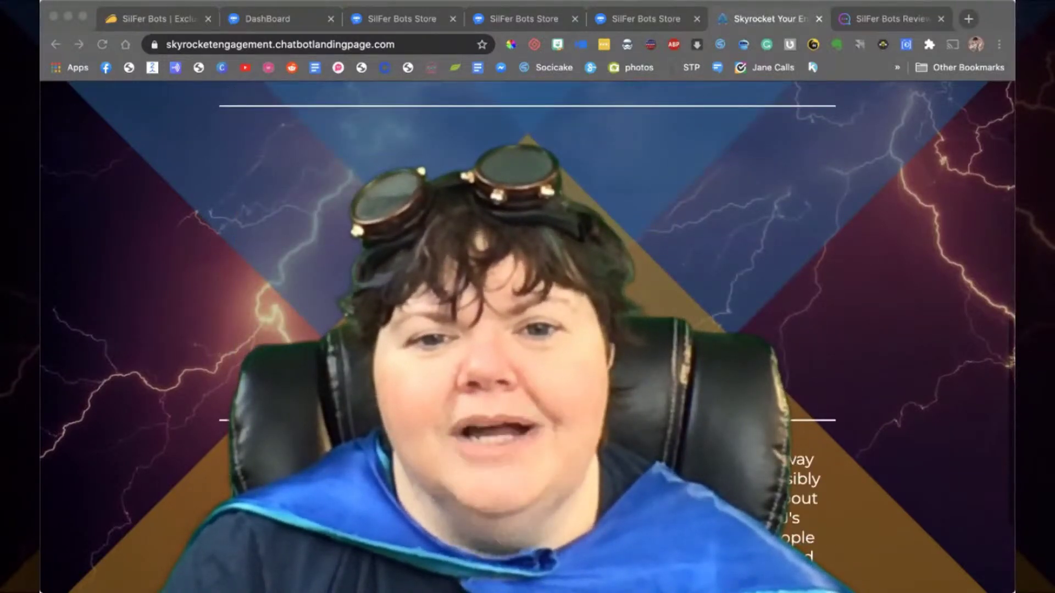
scroll(527, 330, "down", 3)
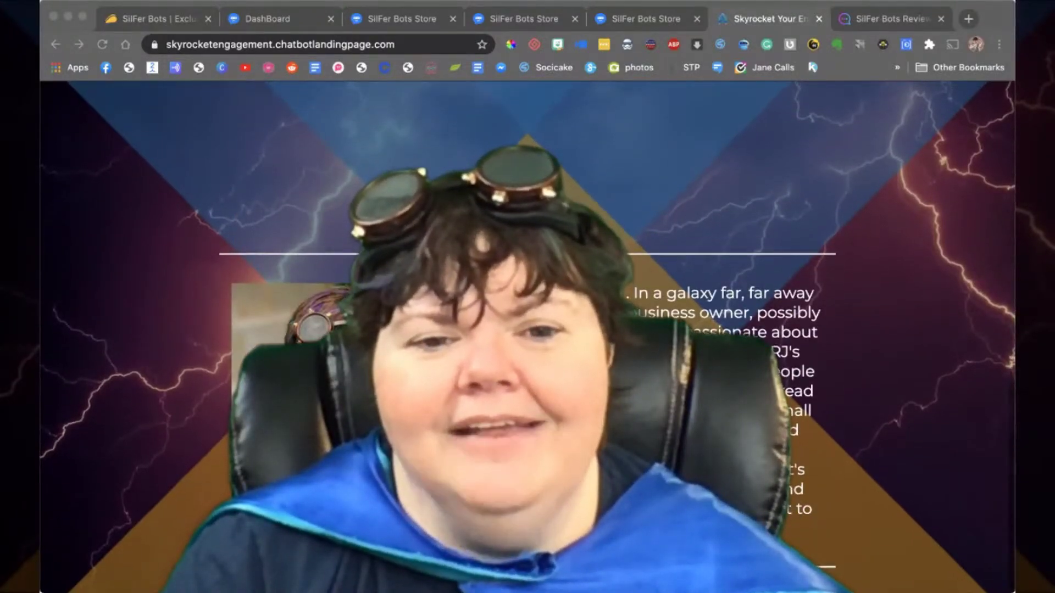
scroll(527, 330, "up", 15)
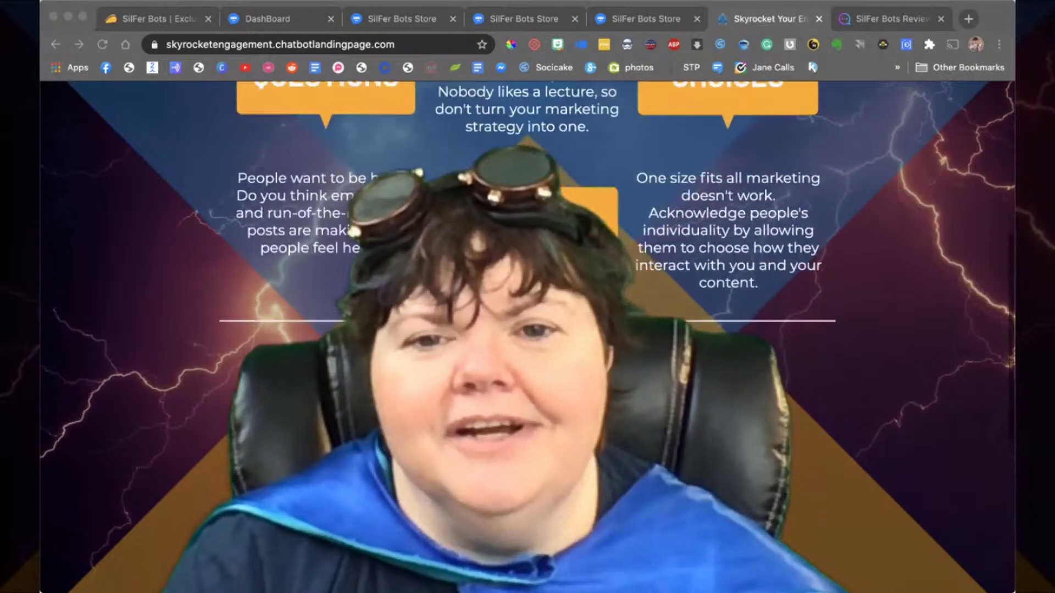